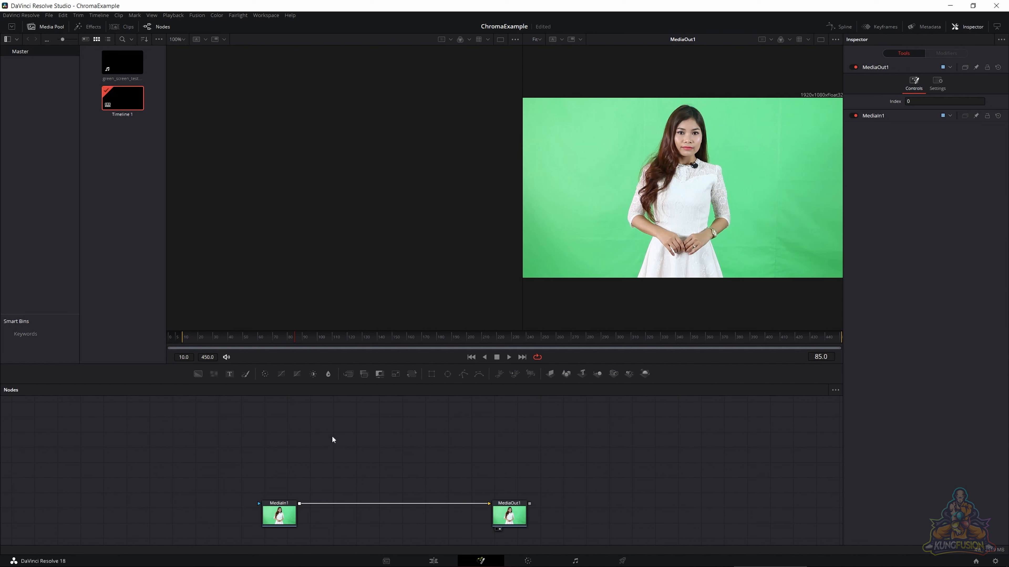
- Add a Delta Keyer node to the composition and place it above the connection between MediaIn1 and MediaOut1
right_click(335, 459)
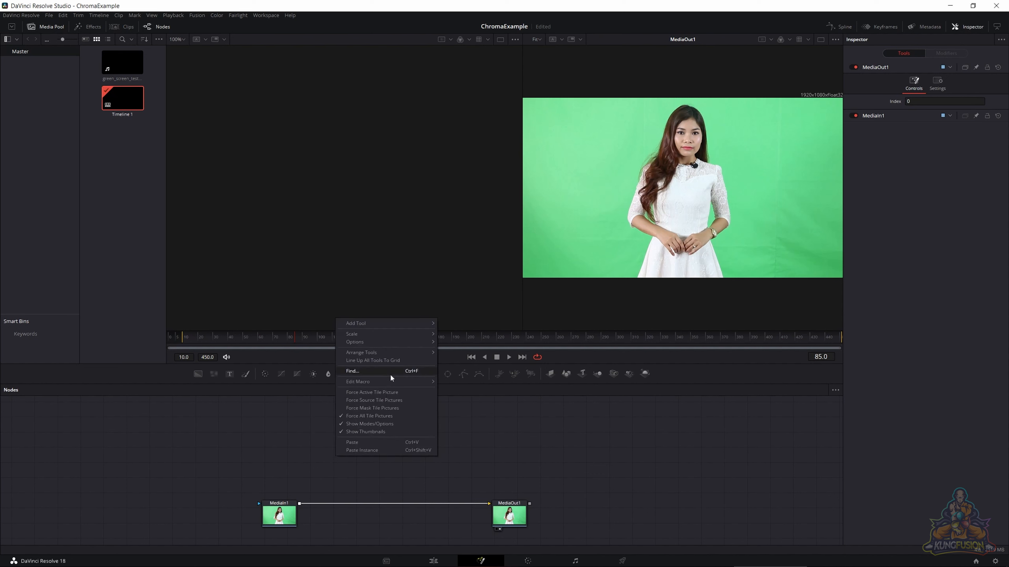
mouse_move(408, 324)
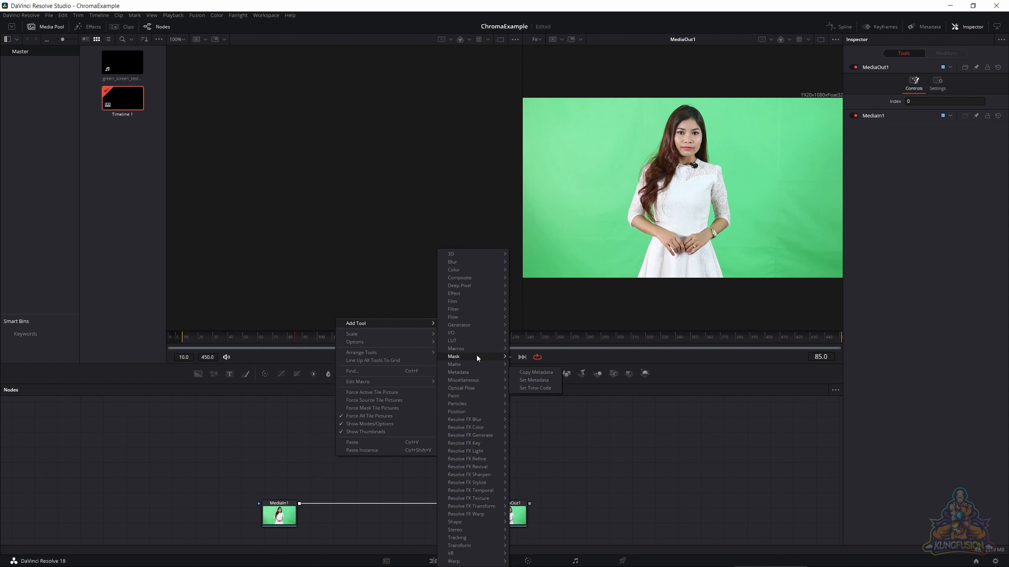
mouse_move(479, 310)
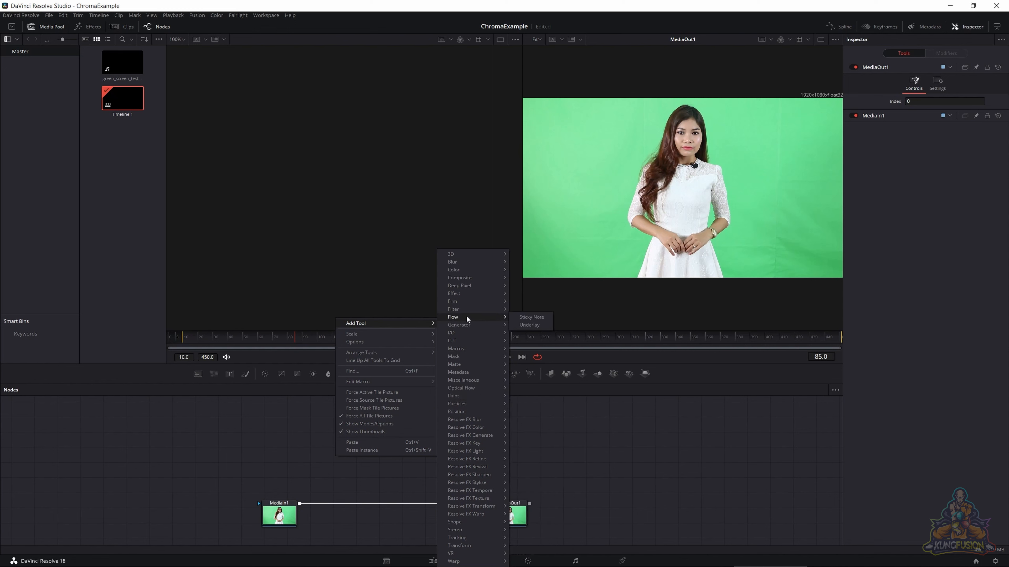
mouse_move(479, 366)
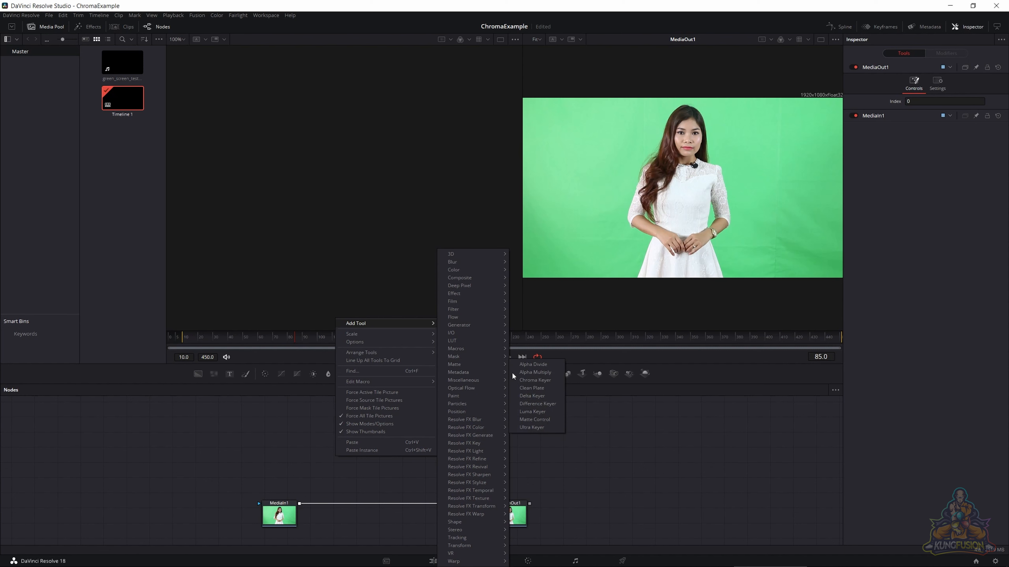
left_click(531, 397)
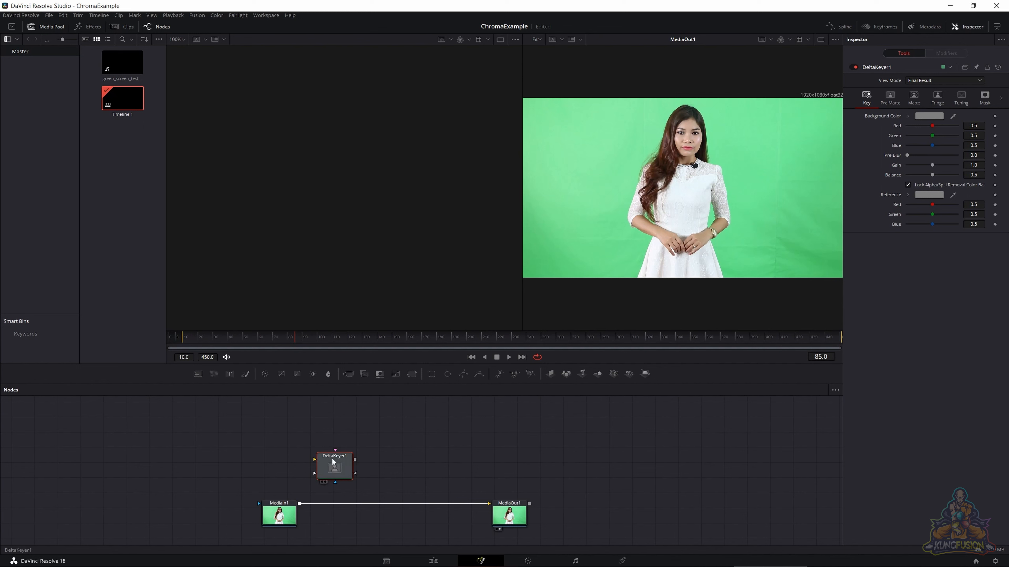
left_click_drag(331, 466, 375, 470)
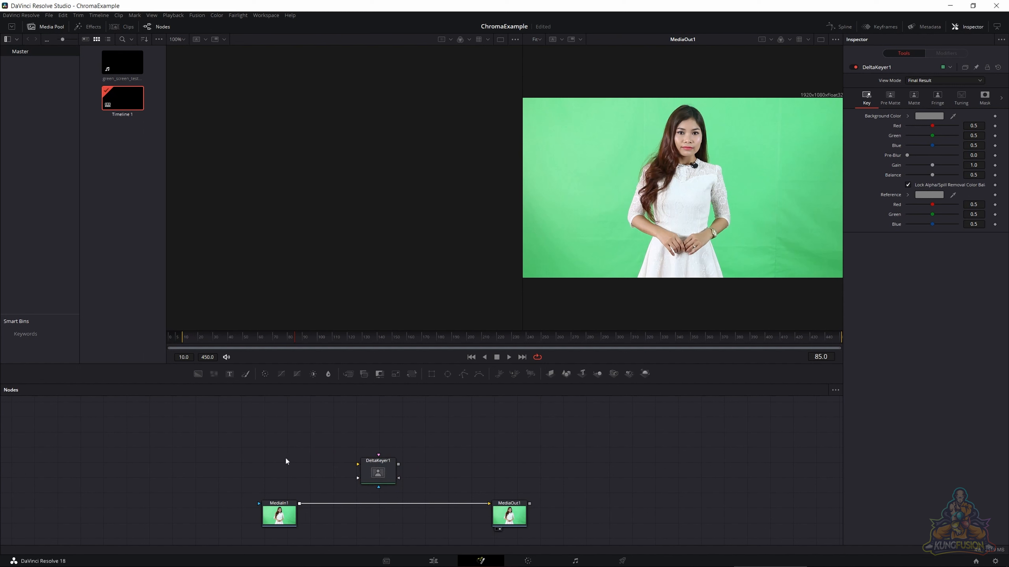
- Find the Clean Plate tool by searching for "clean" and add it to the node graph
key("shift+space")
type("clean")
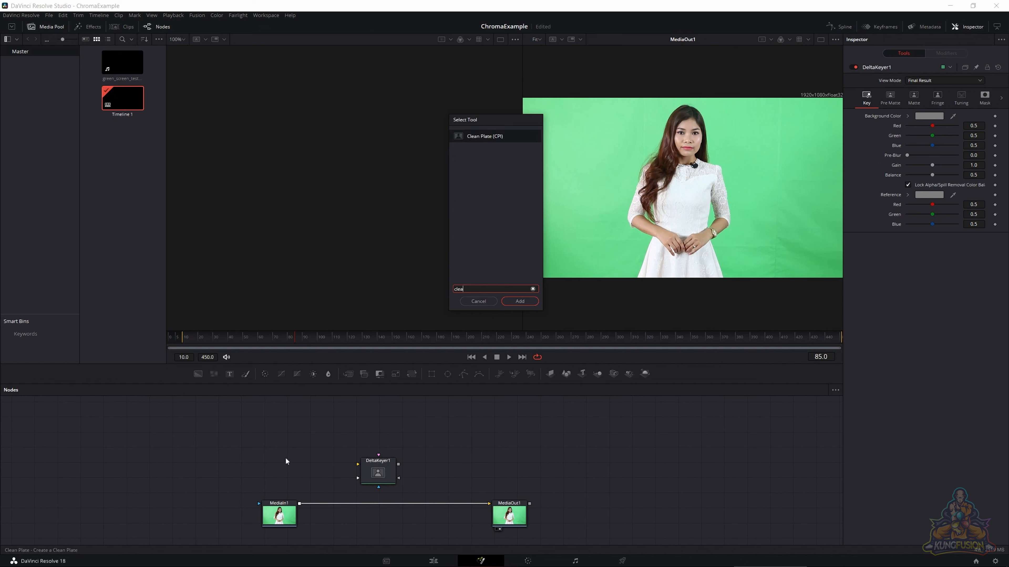
key("Return")
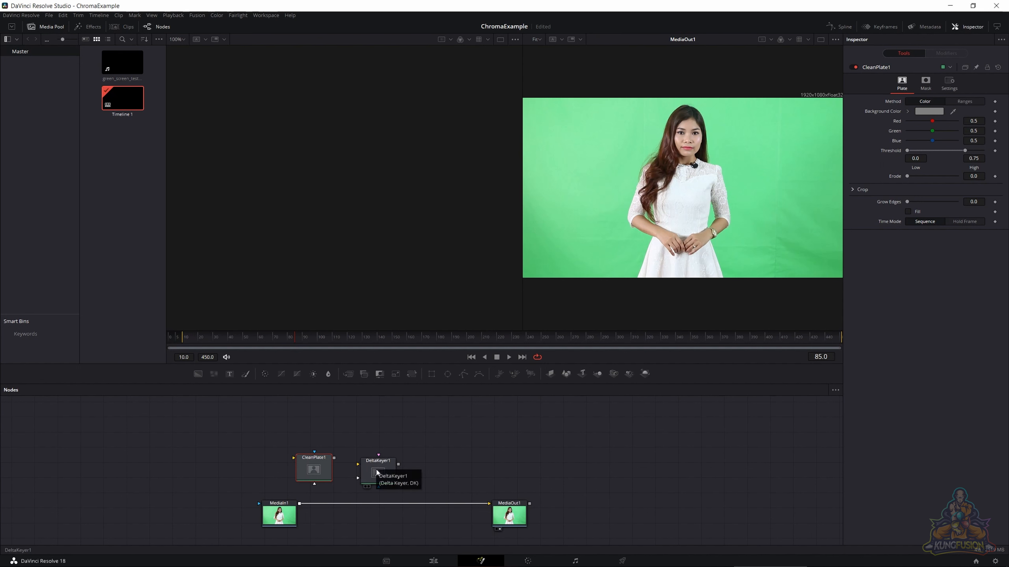
- Insert DeltaKeyer1 into the connection between MediaIn1 and MediaOut1 and display its alpha channel in the empty viewer
left_click_drag(377, 473, 309, 321)
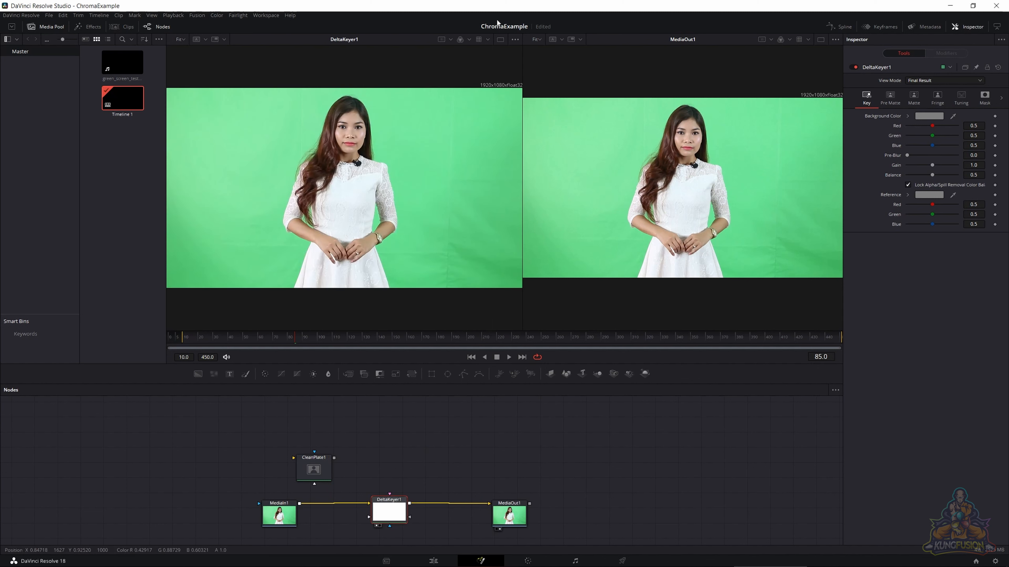
left_click(461, 40)
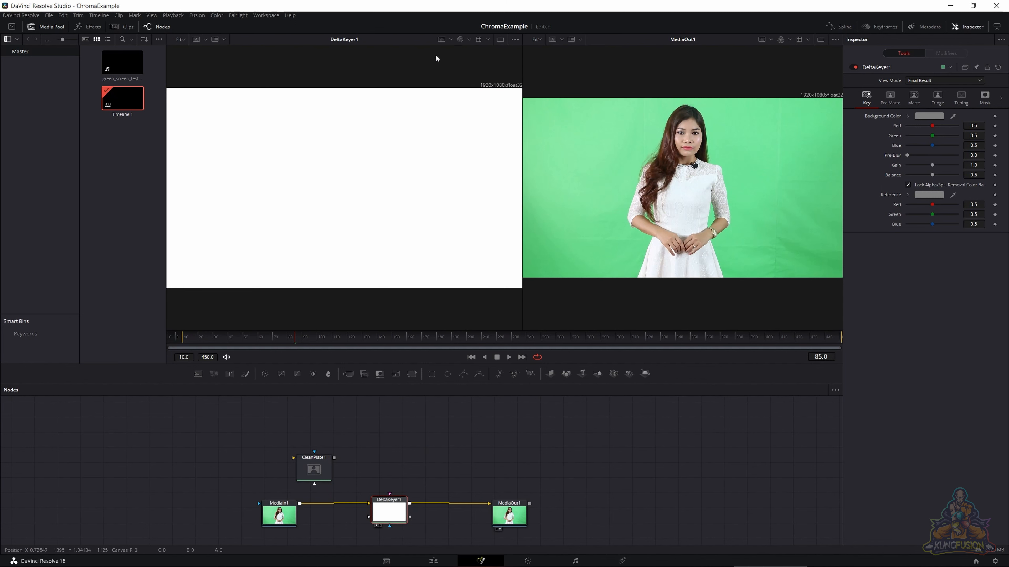
left_click(469, 40)
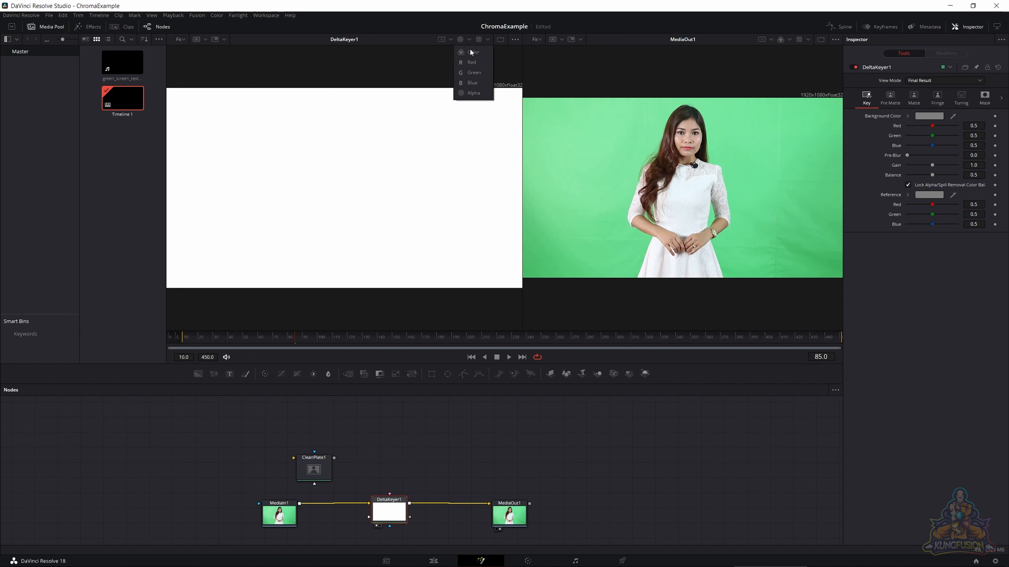
left_click(366, 37)
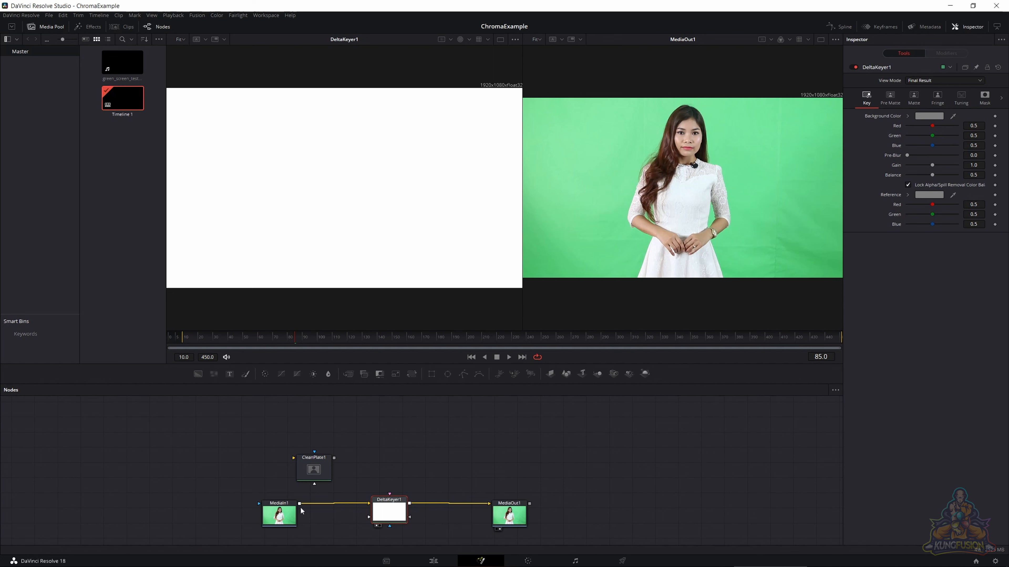
- Feed the MediaIn1 output into CleanPlate1 and display CleanPlate1 in color in the DeltaKeyer1 viewer
left_click_drag(300, 504, 329, 452)
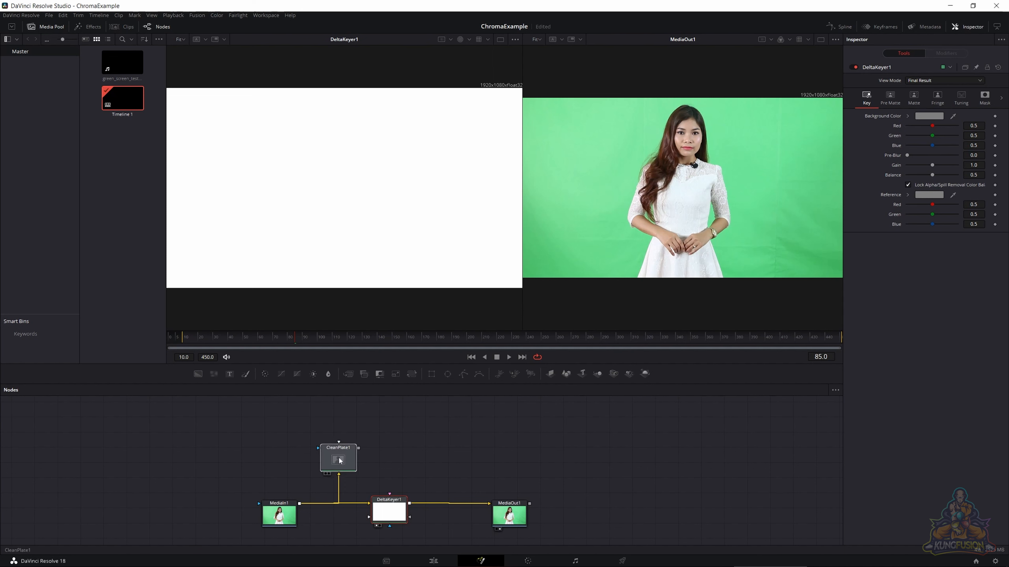
key("1")
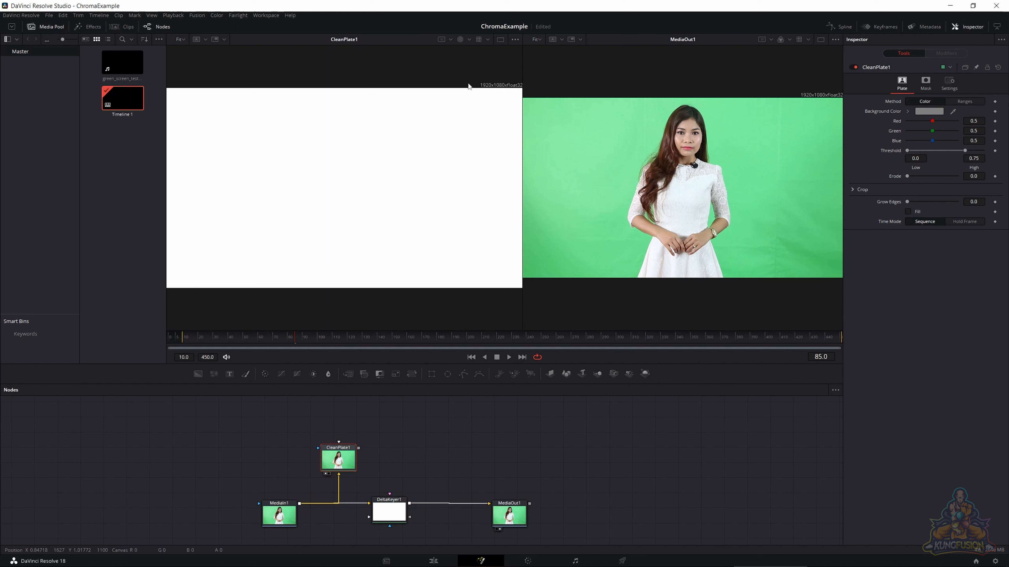
left_click(468, 39)
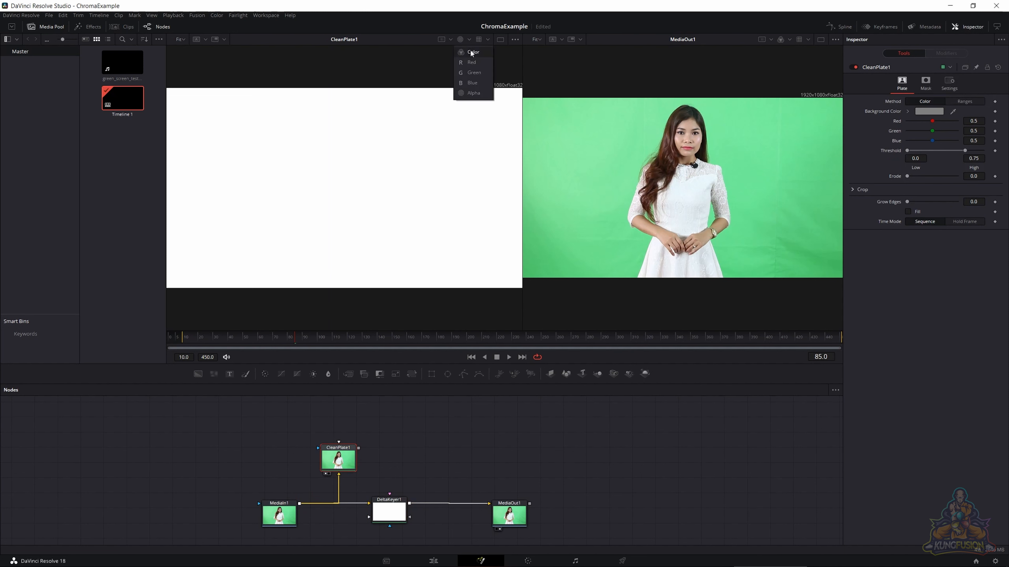
left_click(469, 49)
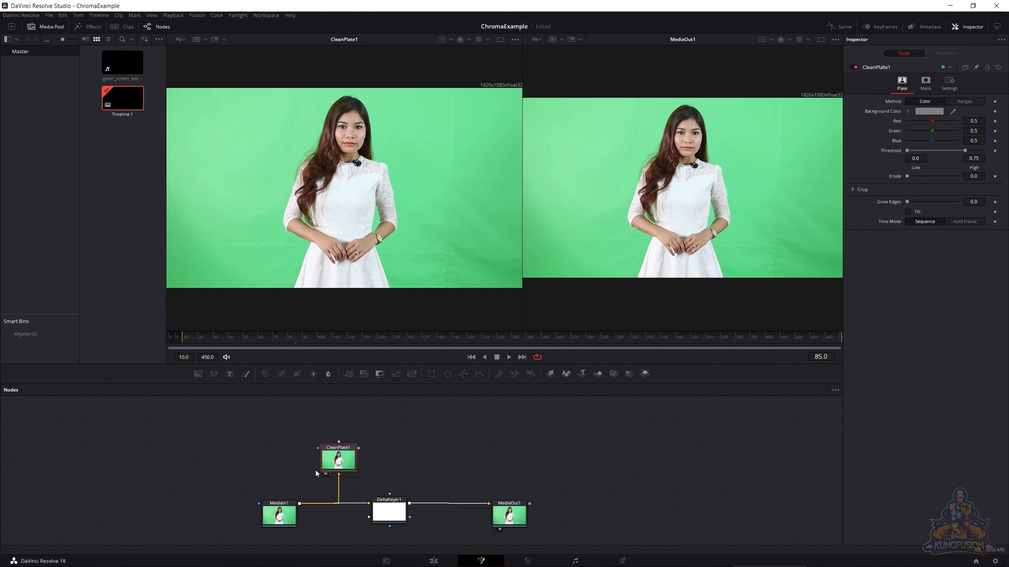
- Turn on arranging tools to the grid and move CleanPlate1 higher above the MediaIn1 connection
right_click(383, 448)
left_click(378, 458)
left_click_drag(345, 461, 318, 456)
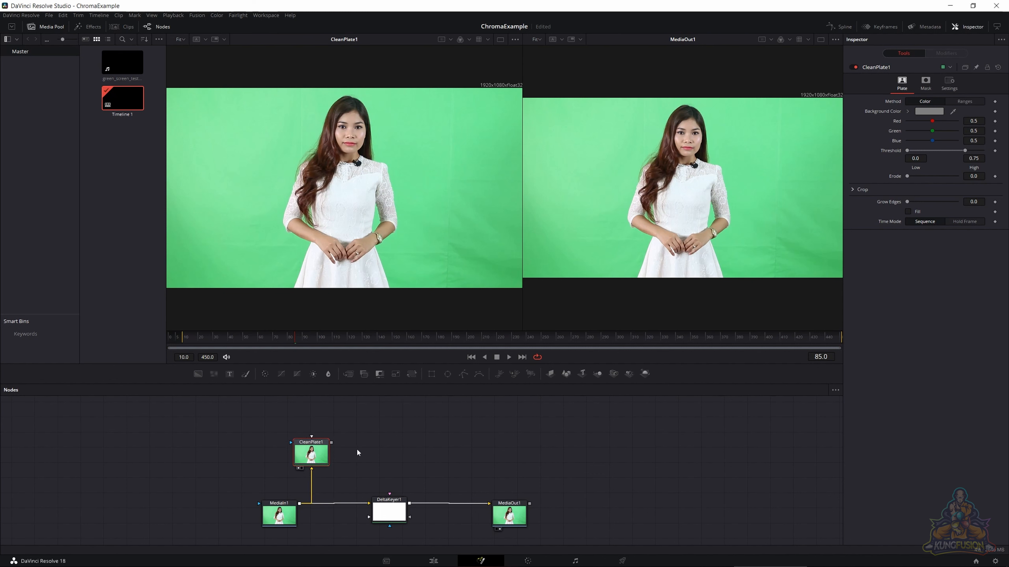
right_click(356, 448)
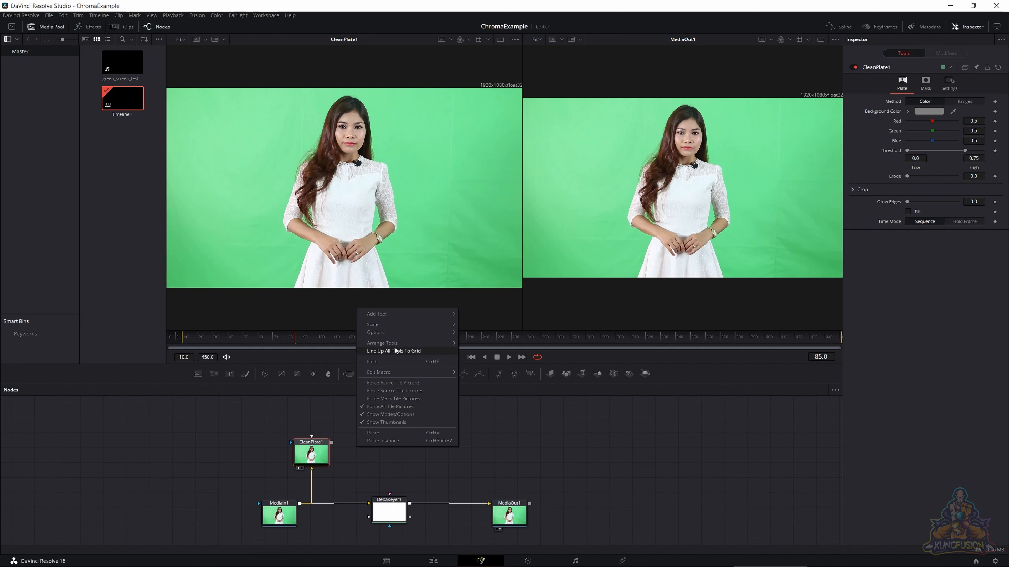
mouse_move(396, 341)
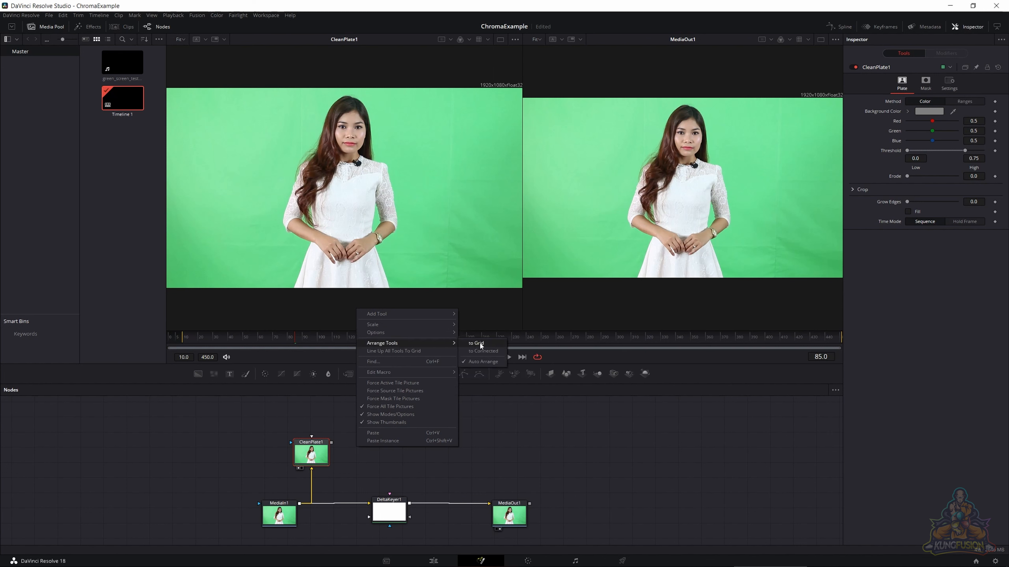
left_click(479, 343)
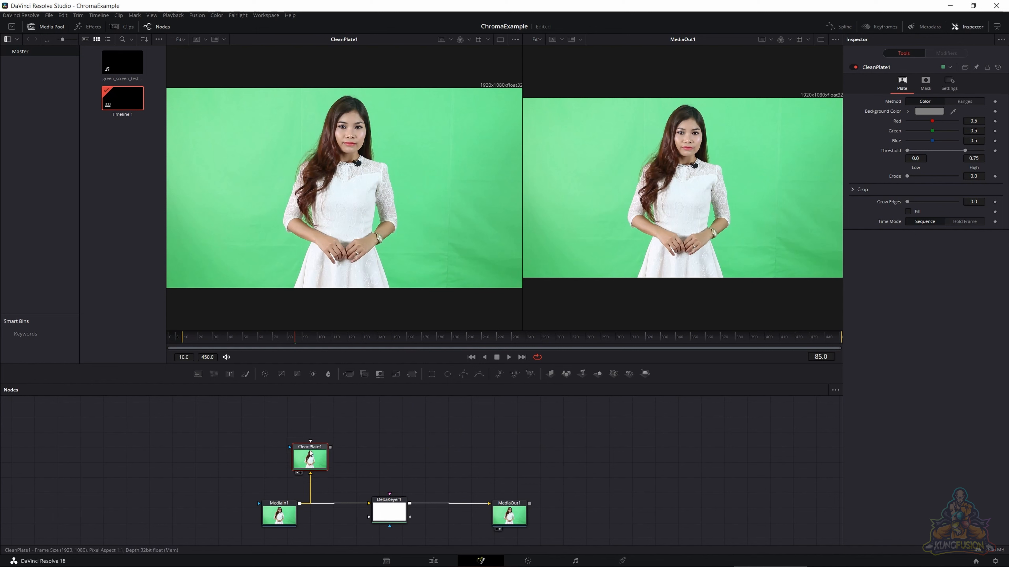
mouse_move(311, 453)
left_mouse_down()
mouse_move(381, 455)
mouse_move(287, 439)
mouse_move(405, 437)
mouse_move(287, 443)
mouse_move(337, 443)
mouse_move(306, 441)
left_mouse_up()
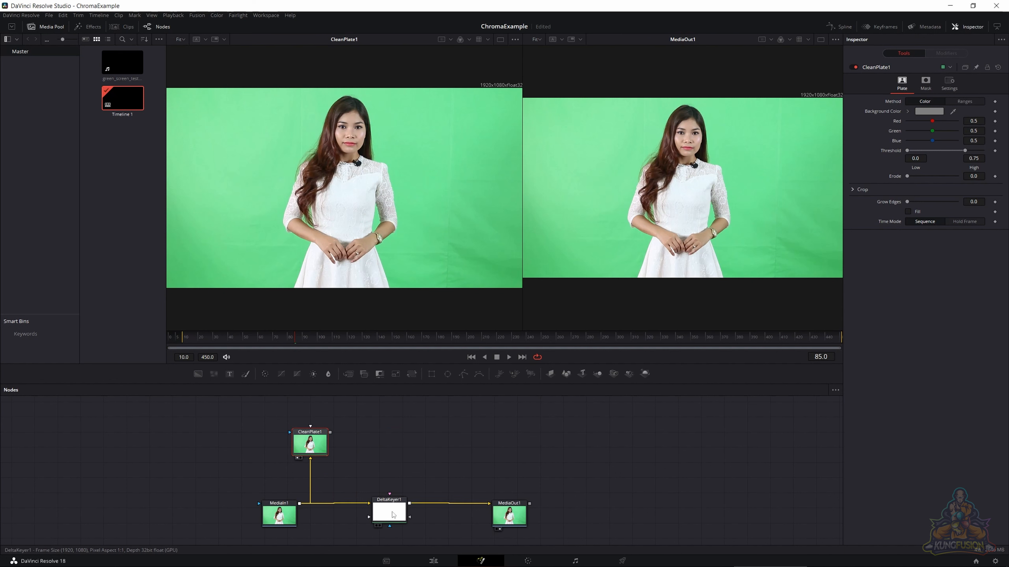
- Line up all tools to the grid and place DeltaKeyer1 slightly above the row of MediaIn1 and MediaOut1
left_click_drag(394, 513, 416, 485)
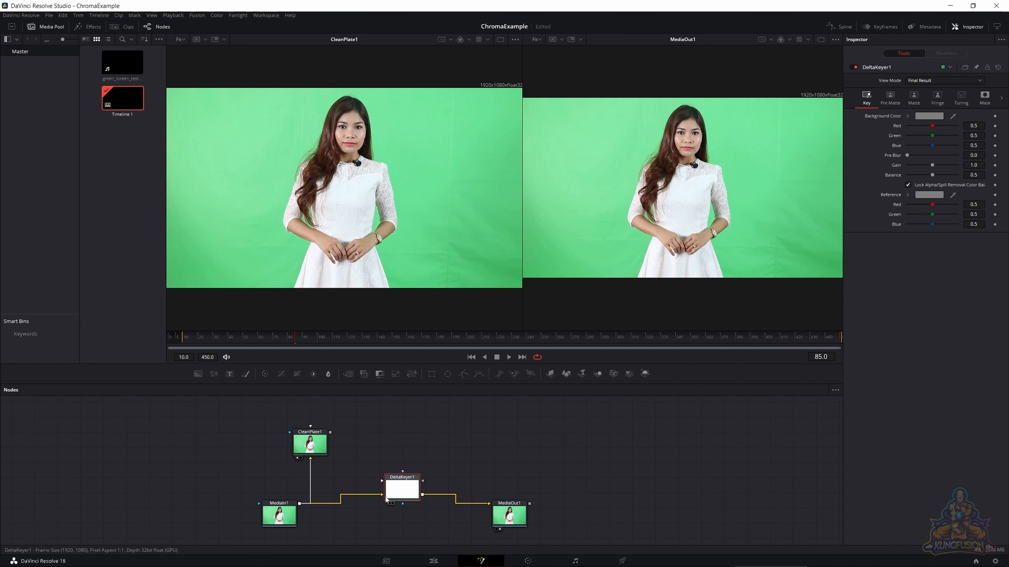
right_click(348, 449)
left_click(382, 352)
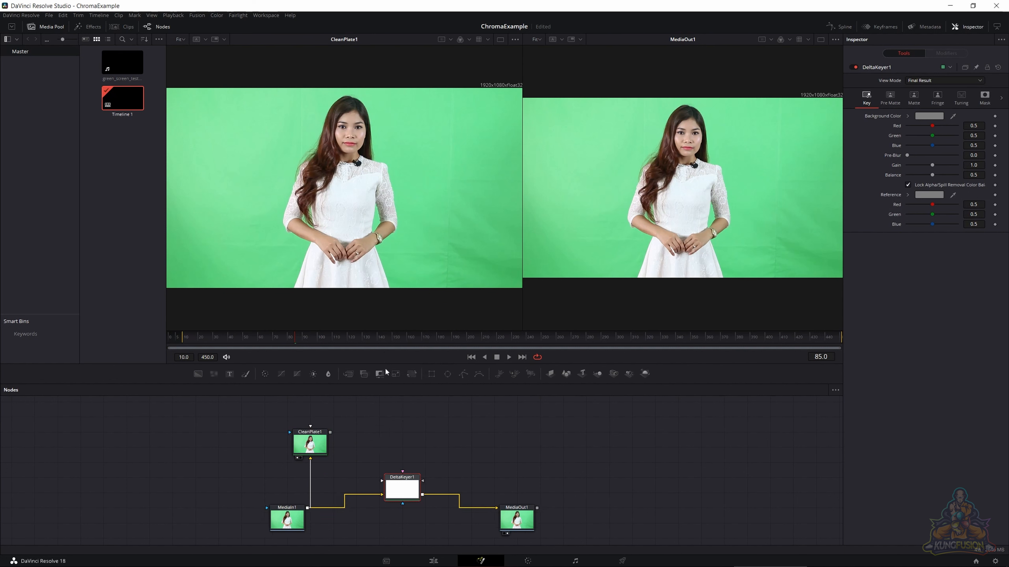
left_click_drag(401, 488, 403, 516)
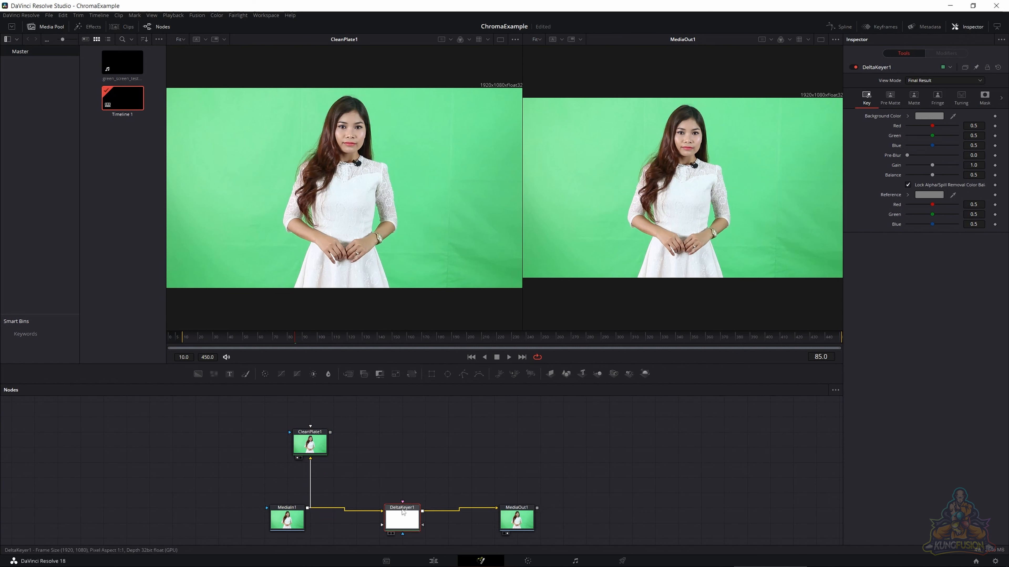
right_click(384, 475)
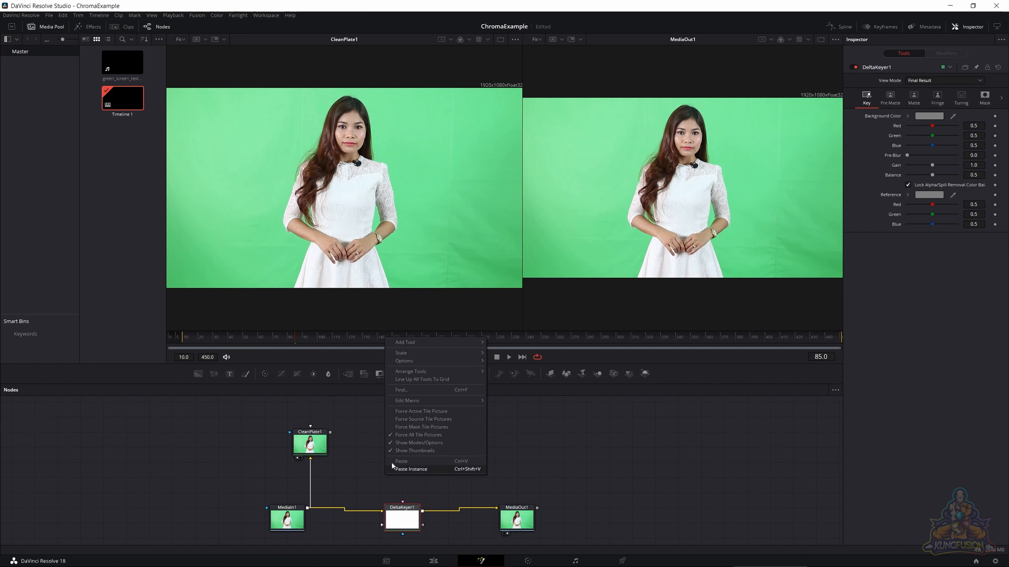
left_click(407, 377)
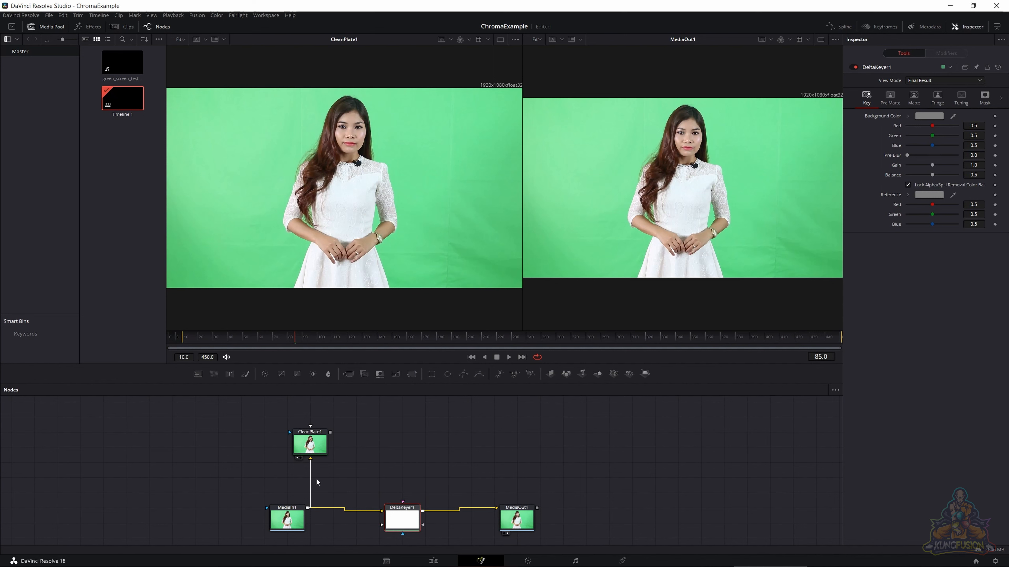
left_click_drag(398, 509, 400, 486)
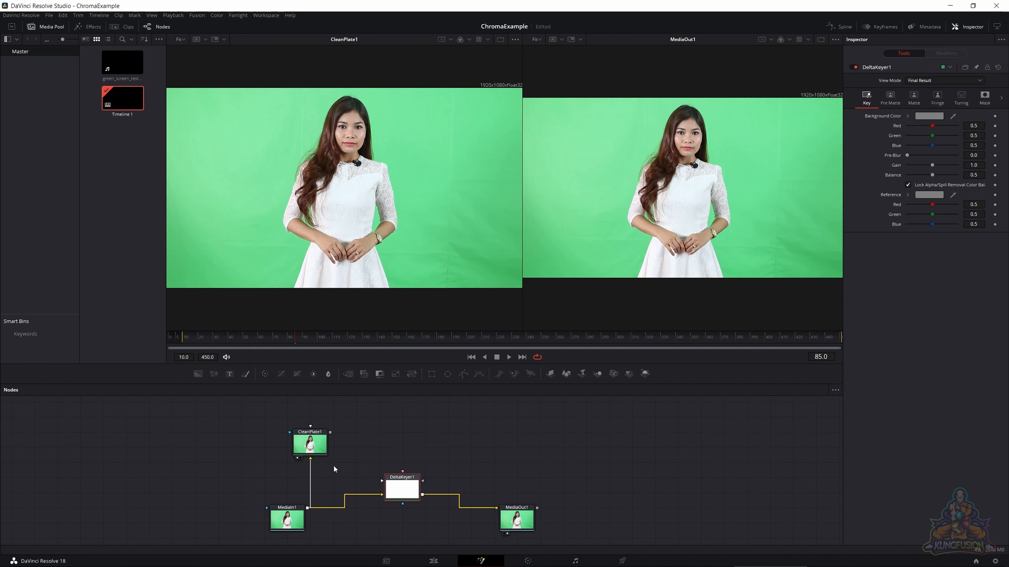
- Give both viewers equal width and sample the green backdrop as the background color of CleanPlate1
left_click(303, 442)
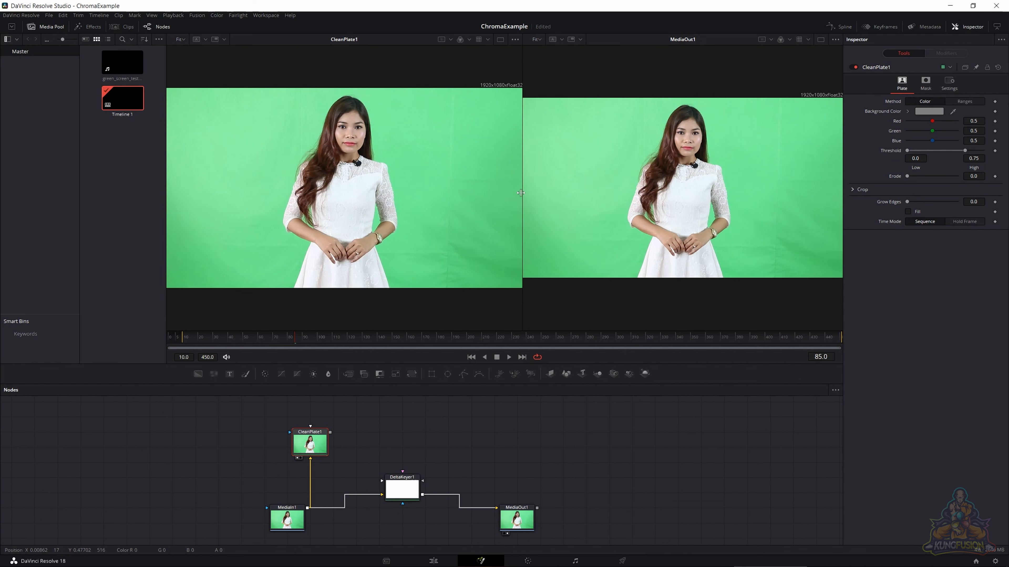
left_click_drag(521, 193, 503, 194)
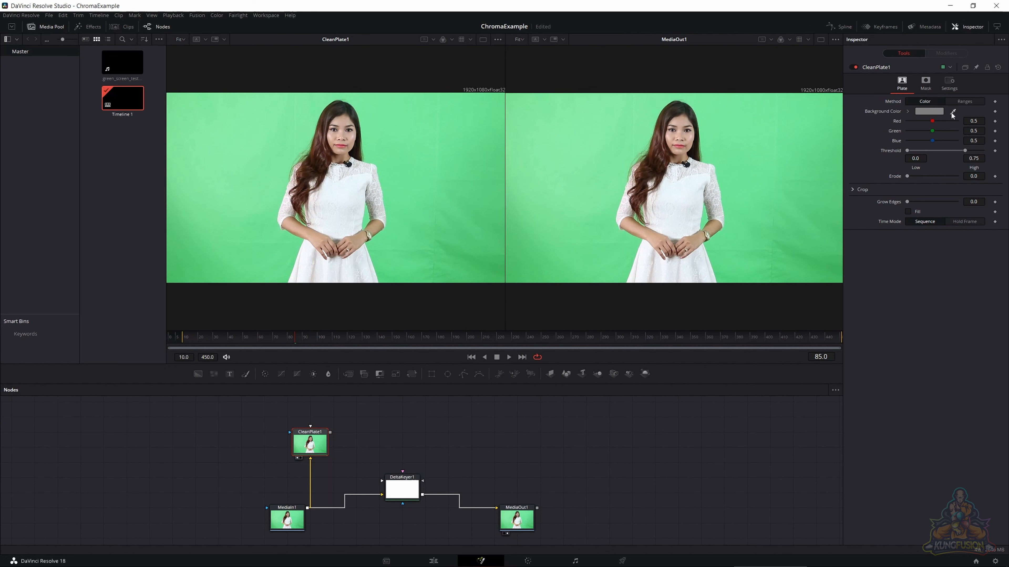
left_click_drag(952, 115, 409, 132)
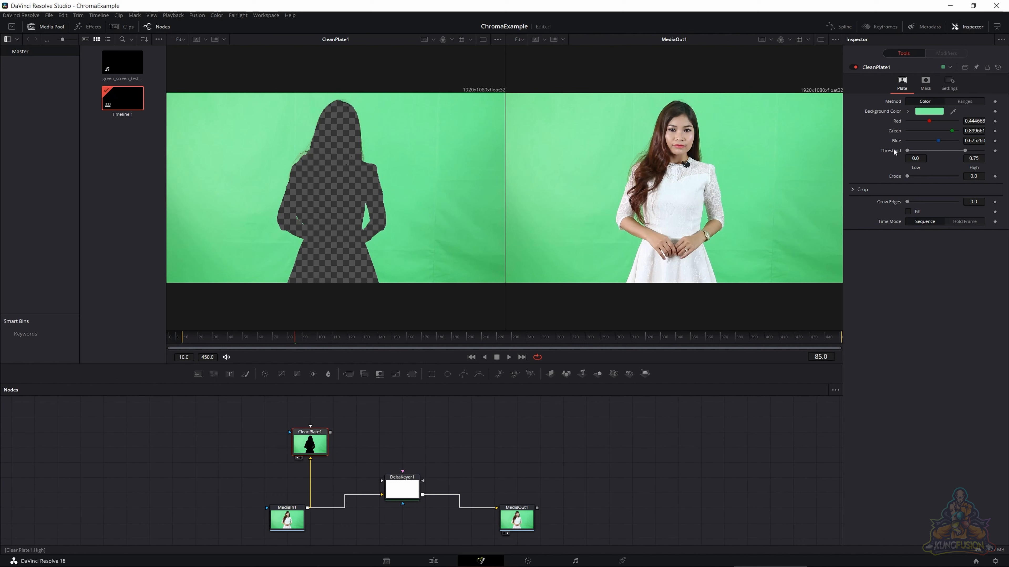
- Try the Ranges method on CleanPlate1 by sampling the backdrop, its lower corners and the remaining specks, and return the method to Color
left_click(954, 103)
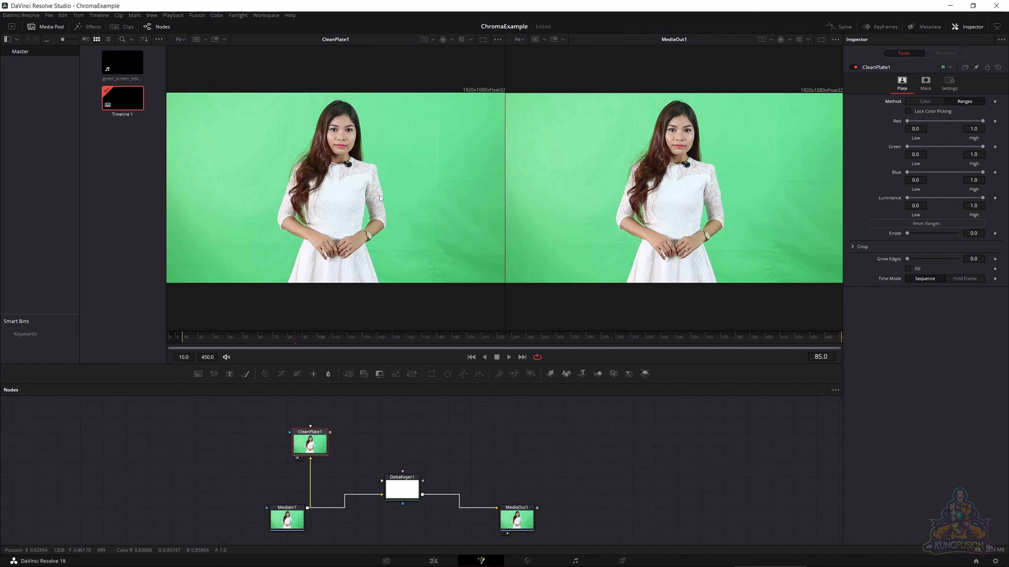
left_click_drag(186, 117, 215, 230)
left_click_drag(222, 269, 228, 269)
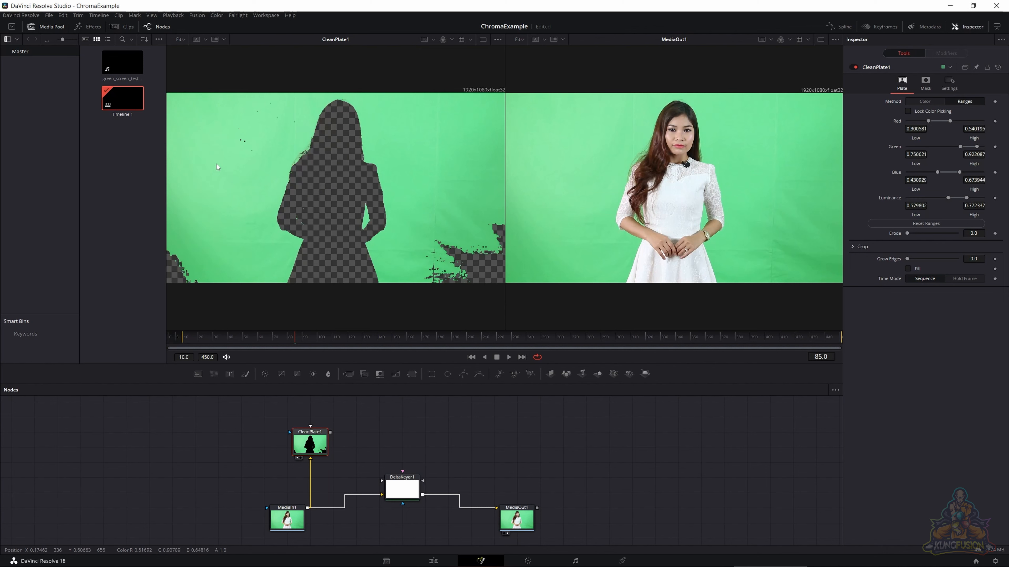
left_click_drag(173, 271, 174, 284)
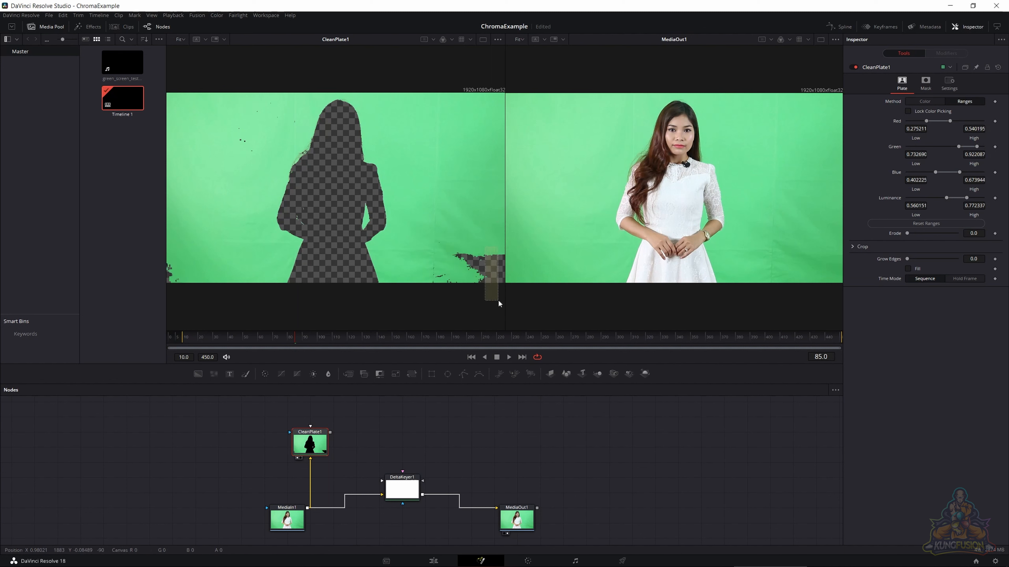
left_click_drag(498, 301, 497, 300)
left_click_drag(498, 262, 517, 289)
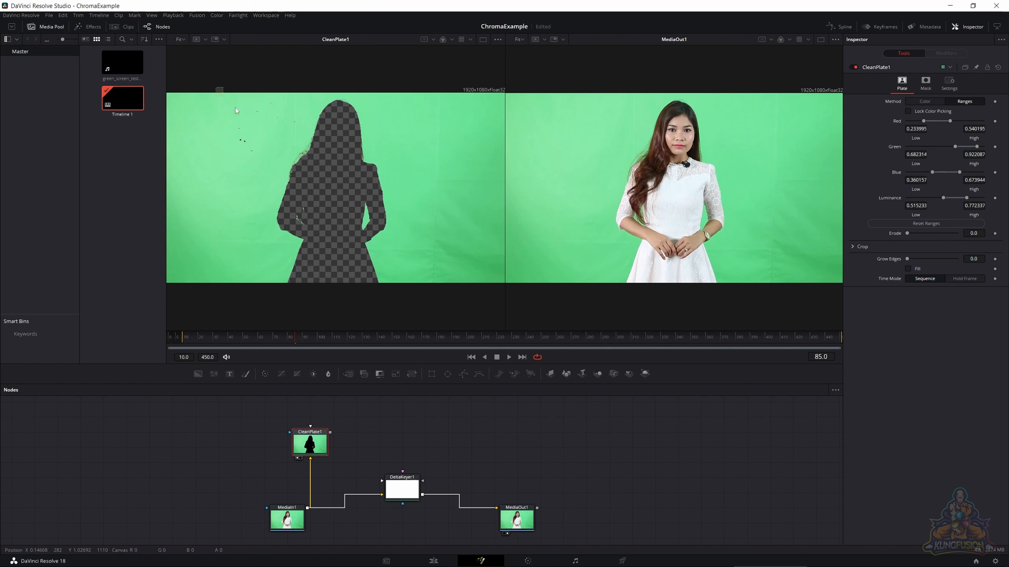
left_click_drag(215, 88, 302, 154)
key("ctrl+s")
left_click(925, 101)
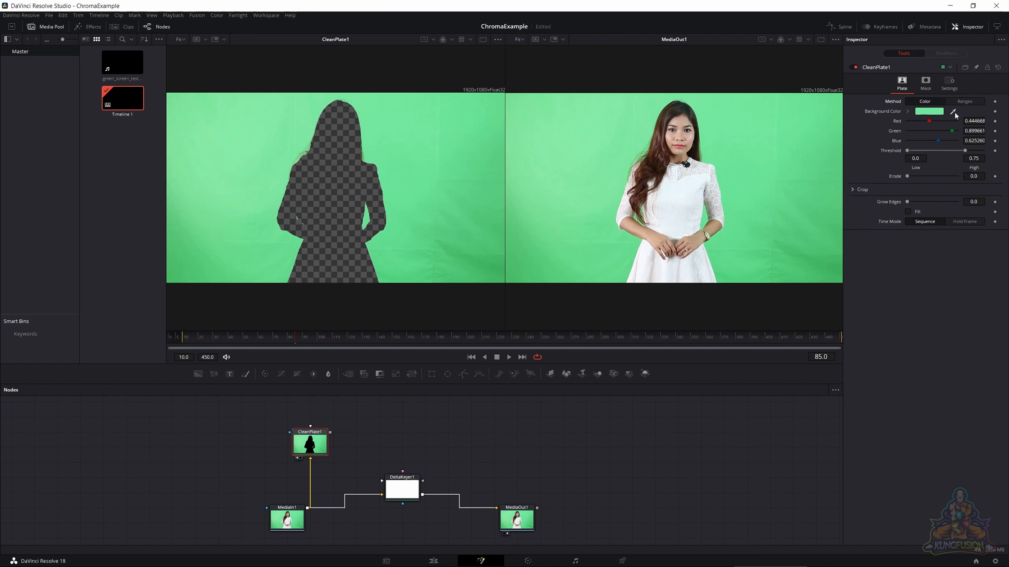
- Undo the recent Color method changes on CleanPlate1 to restore its sampled Ranges
left_click_drag(955, 115, 415, 135)
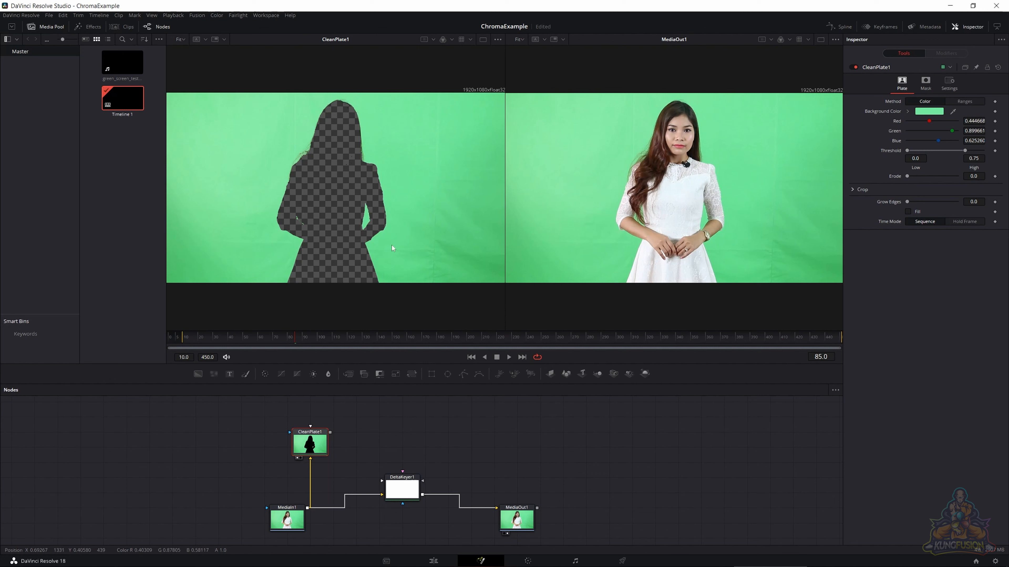
left_click(342, 419)
key("ctrl+z")
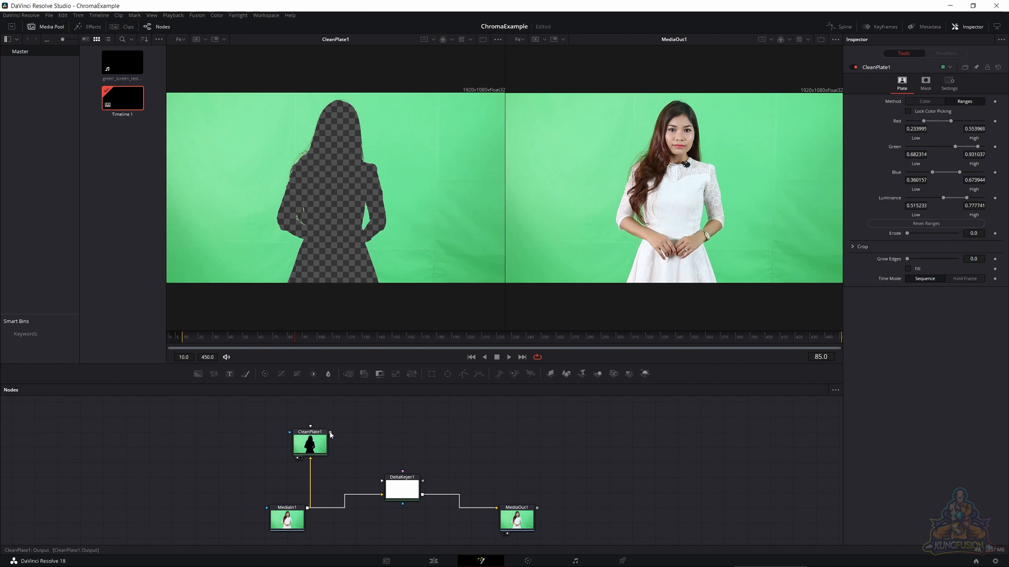
- Connect CleanPlate1's output to the Clean Plate input of DeltaKeyer1 and move DeltaKeyer1 down between MediaIn1 and MediaOut1
left_click_drag(330, 432, 339, 433)
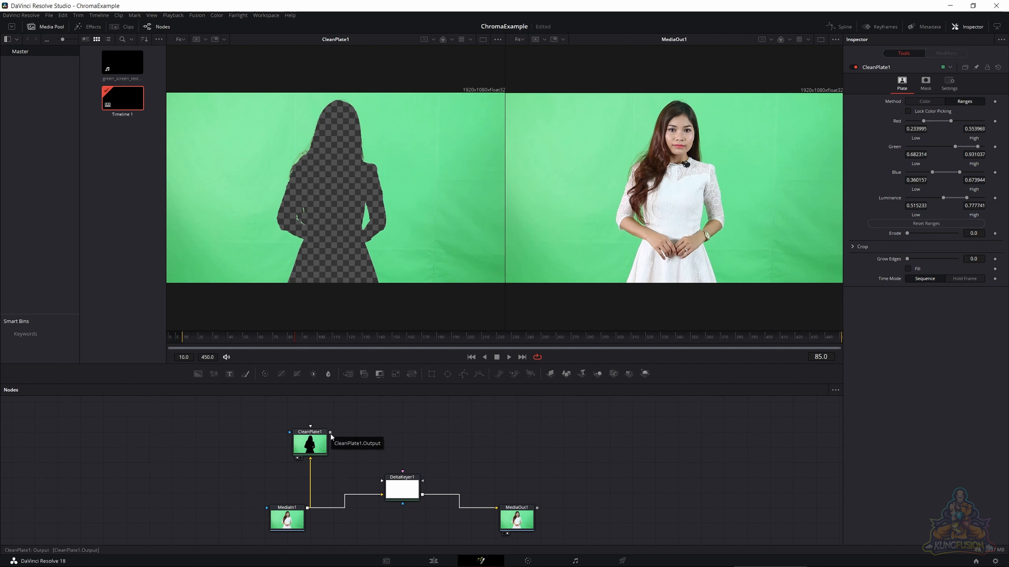
left_click_drag(330, 435, 344, 409)
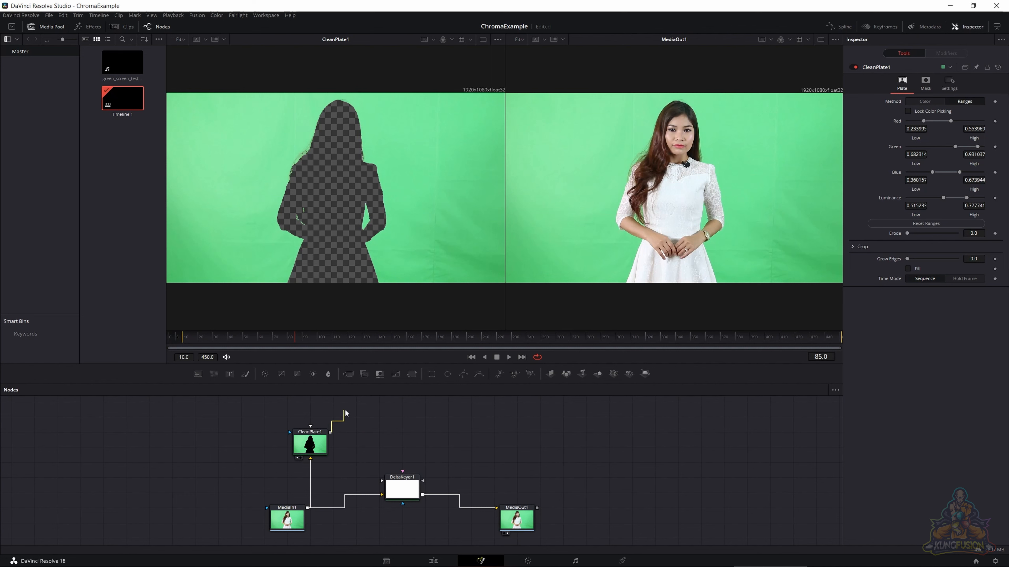
left_click_drag(410, 457, 404, 485)
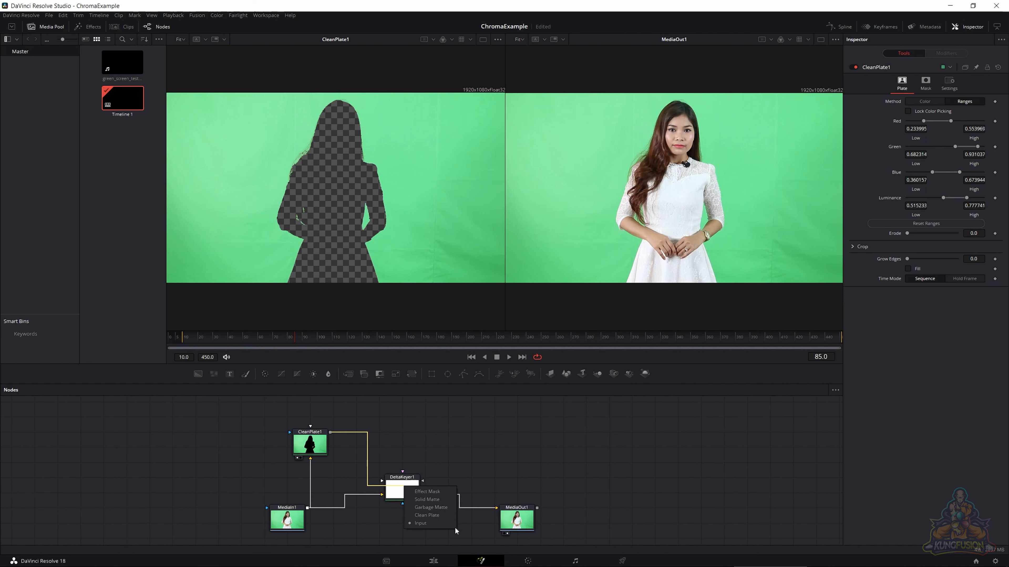
left_click(427, 514)
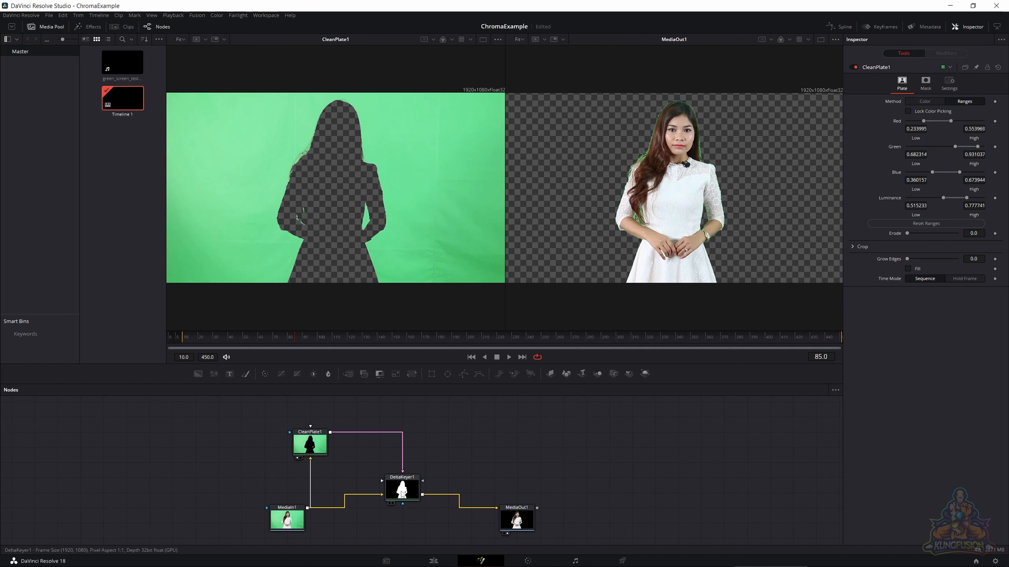
left_click_drag(403, 494, 404, 510)
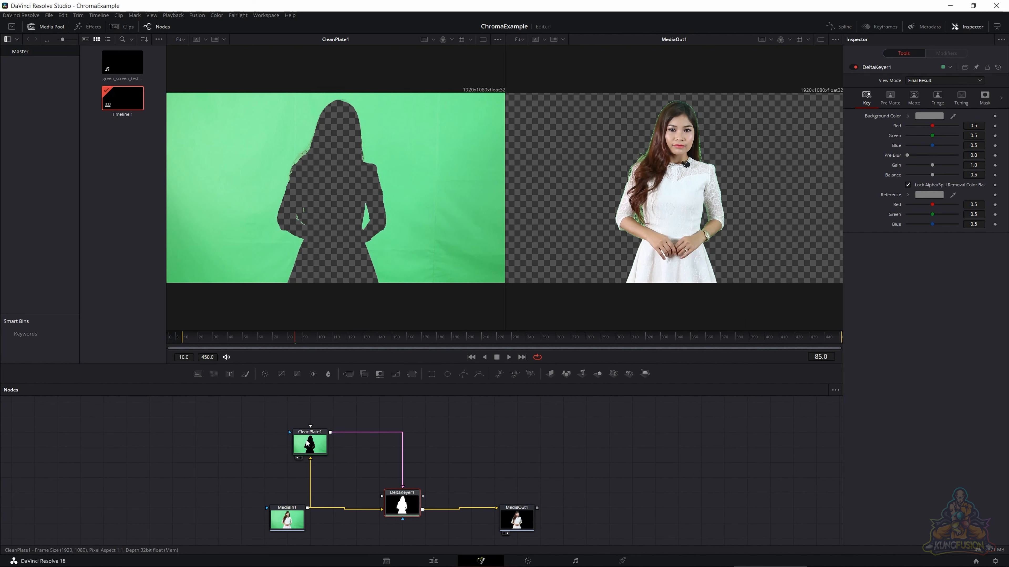
- Set Grow Edges of CleanPlate1 to about 0.1
left_click(326, 439)
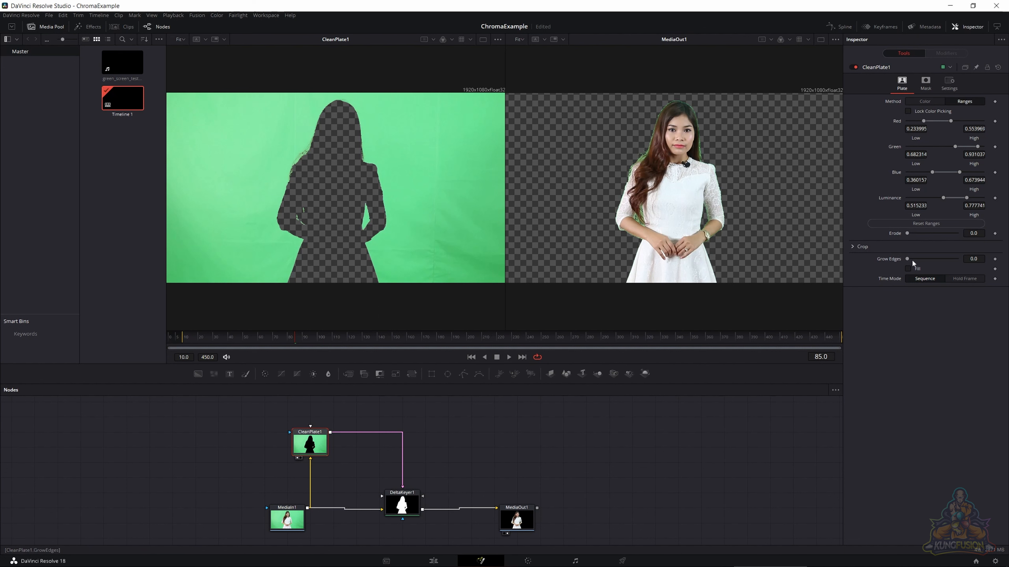
left_click_drag(907, 260, 932, 259)
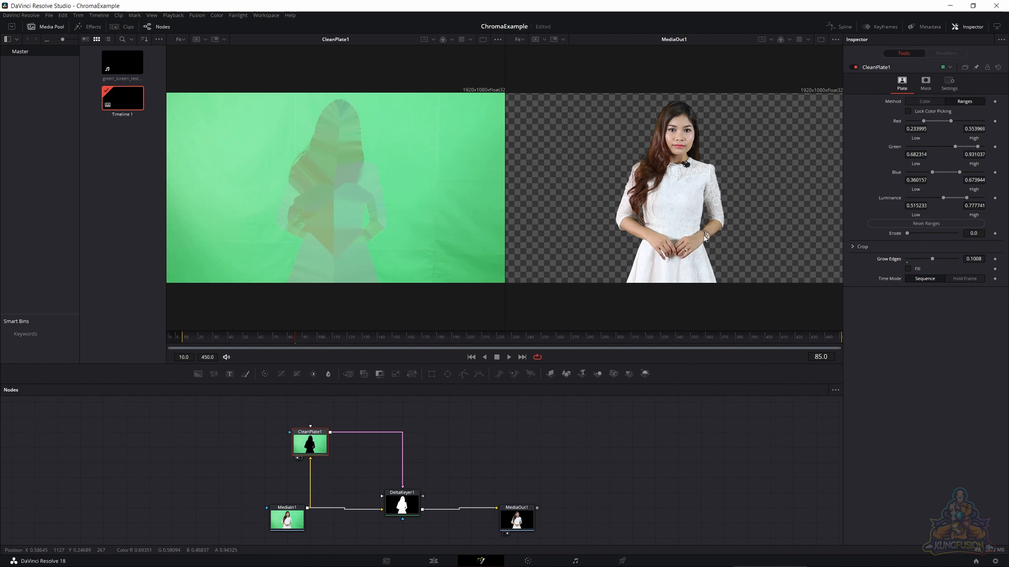
- Check the MediaOut1 key in the alpha channel, then inspect it in color up close around the hair and arm
left_click(790, 39)
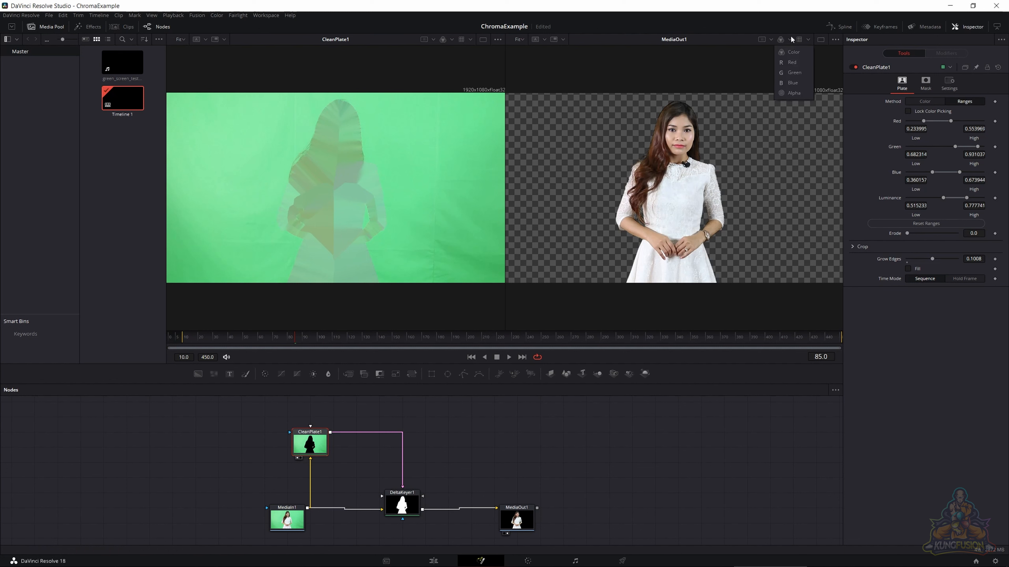
left_click(789, 94)
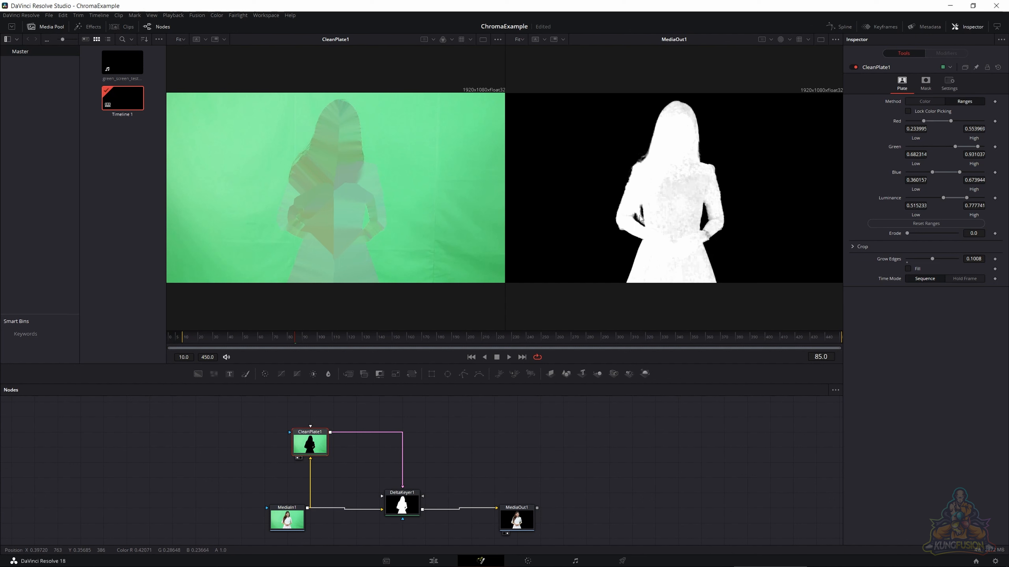
left_click(789, 41)
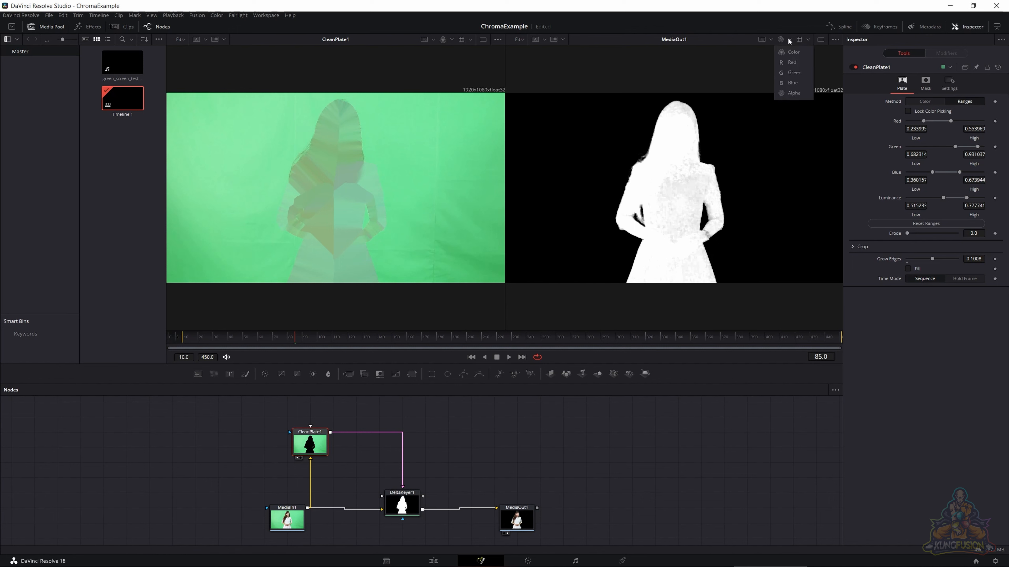
left_click(787, 49)
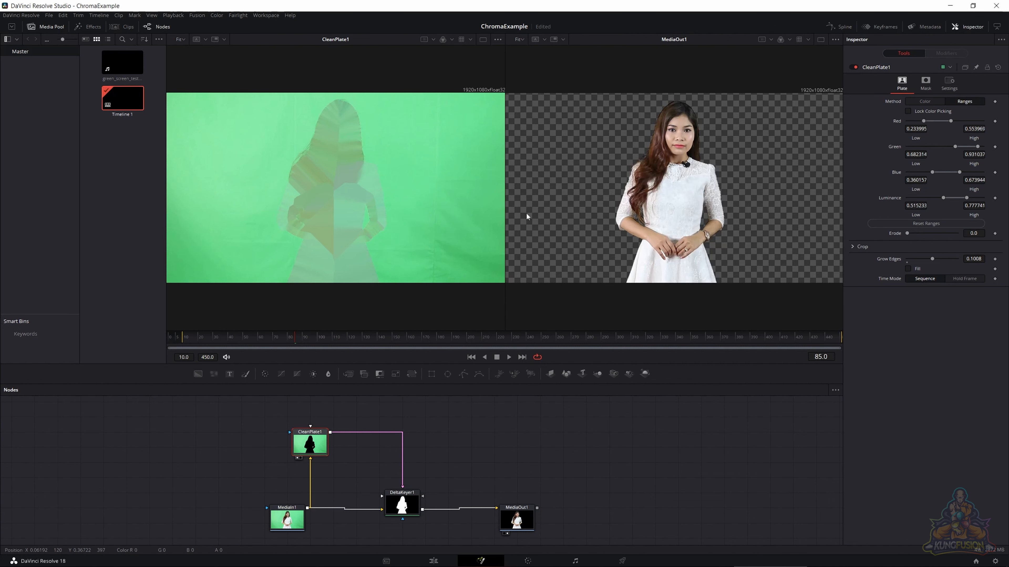
scroll(656, 202, "up", 2)
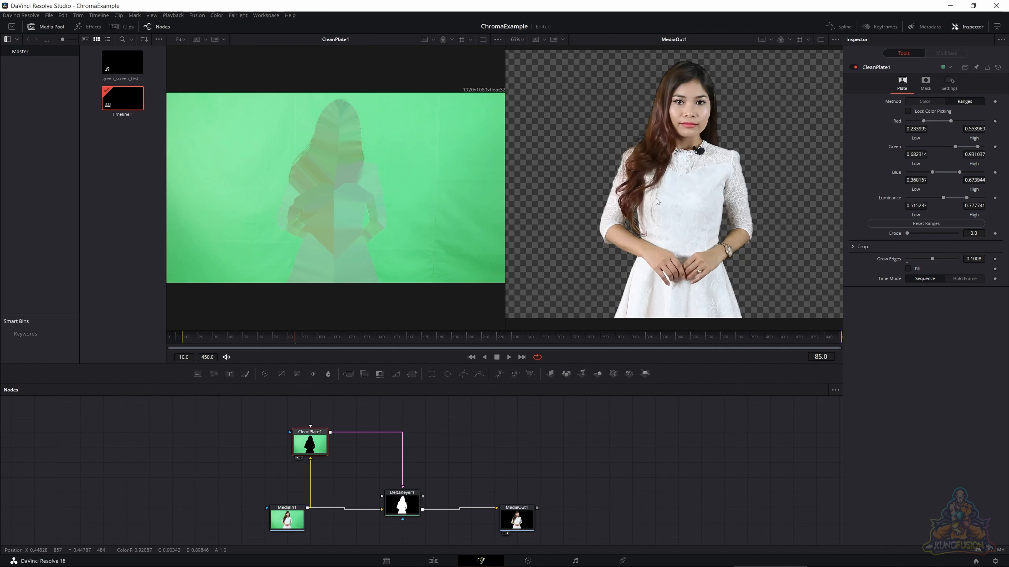
scroll(635, 208, "down", 2)
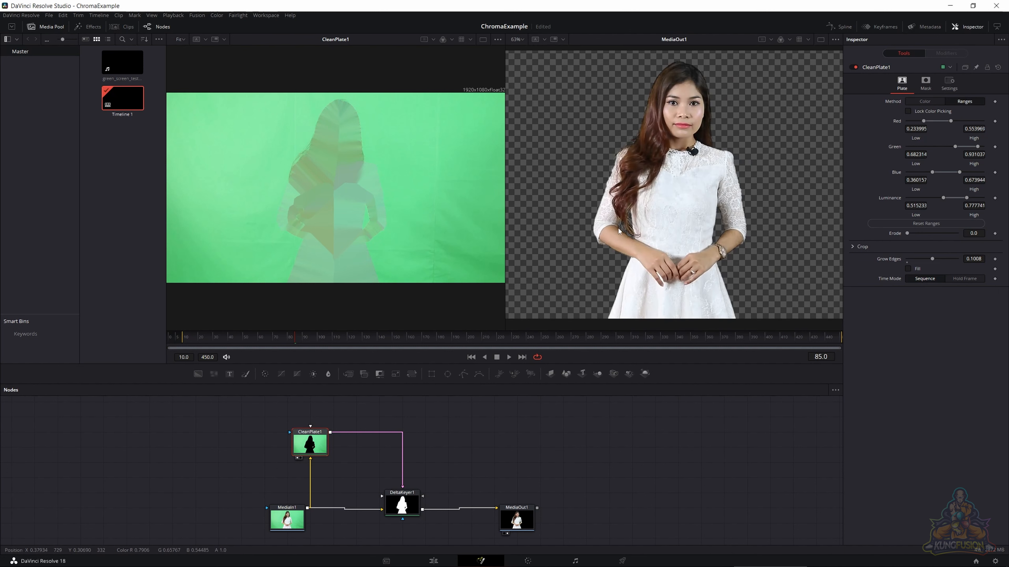
scroll(632, 190, "up", 4)
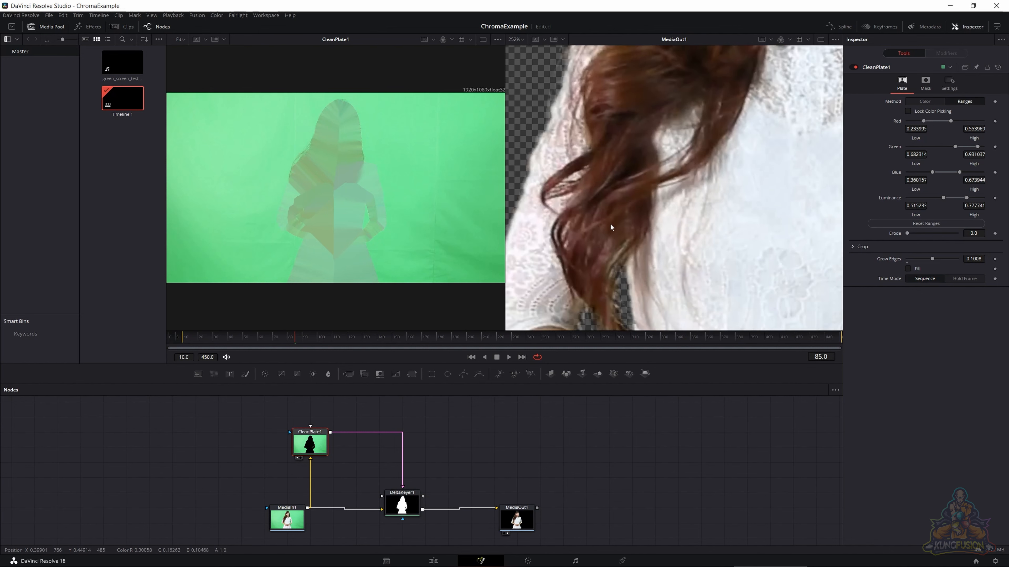
scroll(609, 220, "down", 4)
scroll(609, 279, "up", 5)
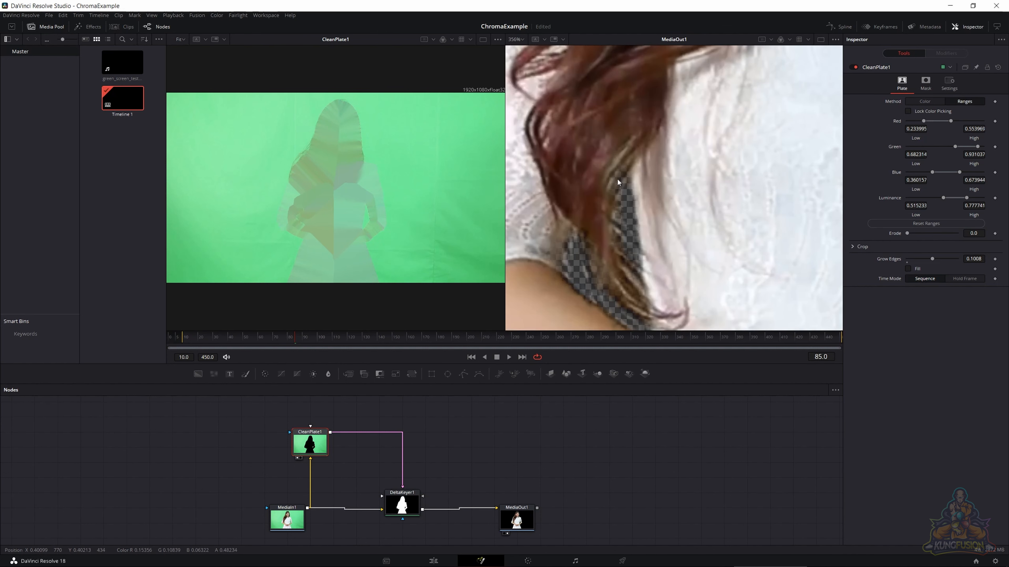
scroll(599, 238, "down", 4)
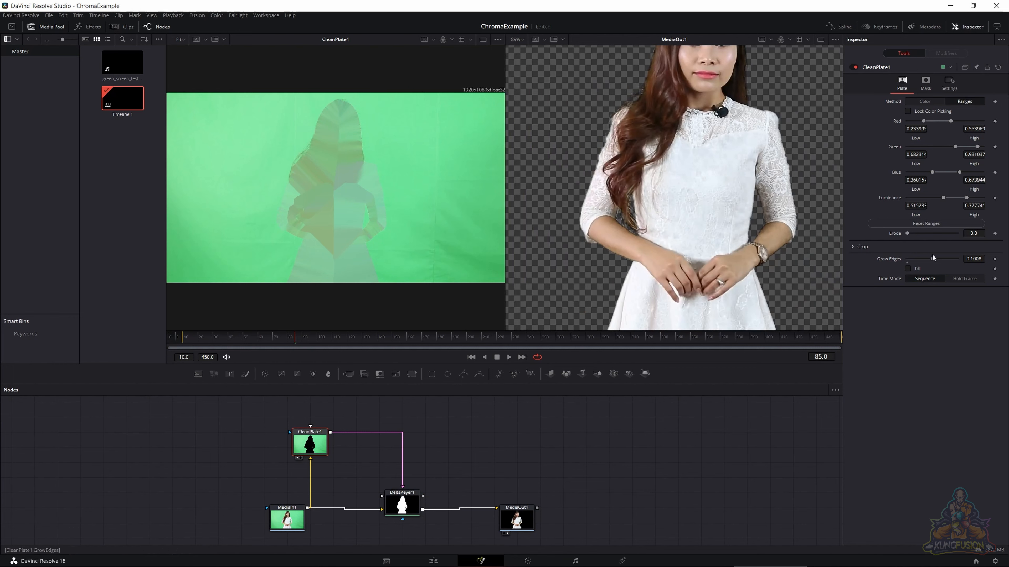
- Return Grow Edges of CleanPlate1 to 0 and try an Erode of 0.00039 with Fill on and off
left_click_drag(932, 258, 886, 260)
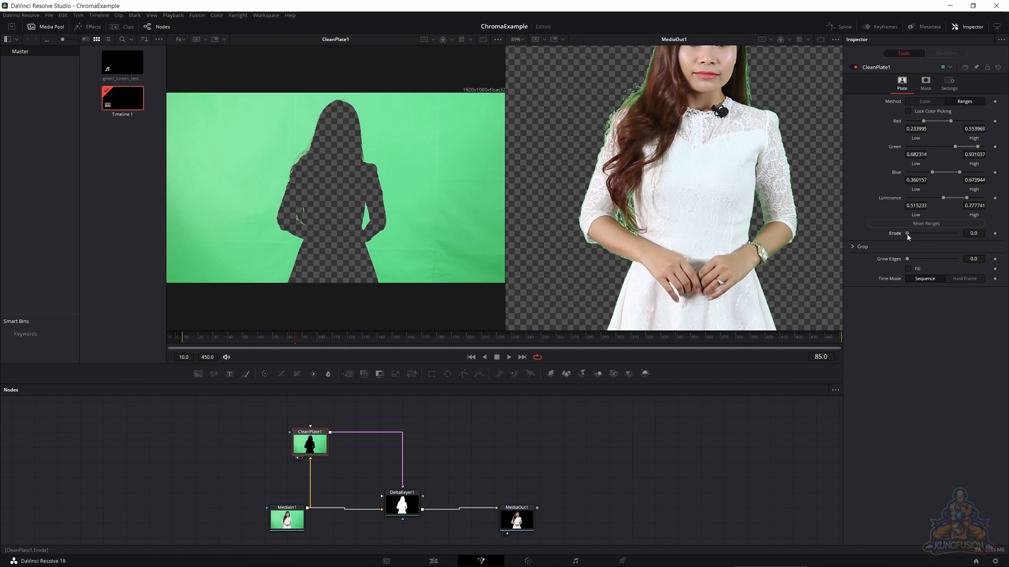
left_click_drag(907, 235, 908, 236)
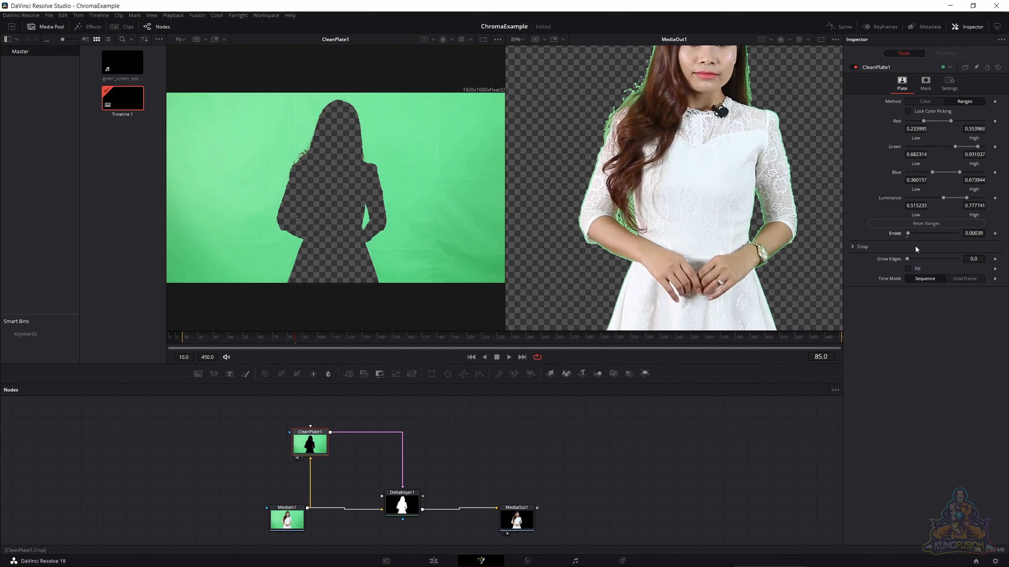
left_click(908, 269)
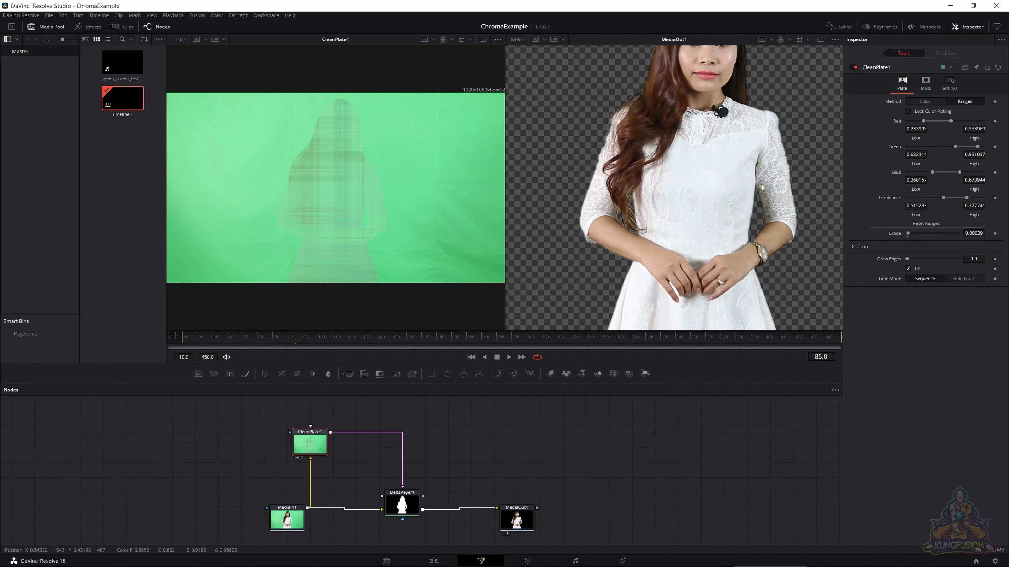
left_click(909, 269)
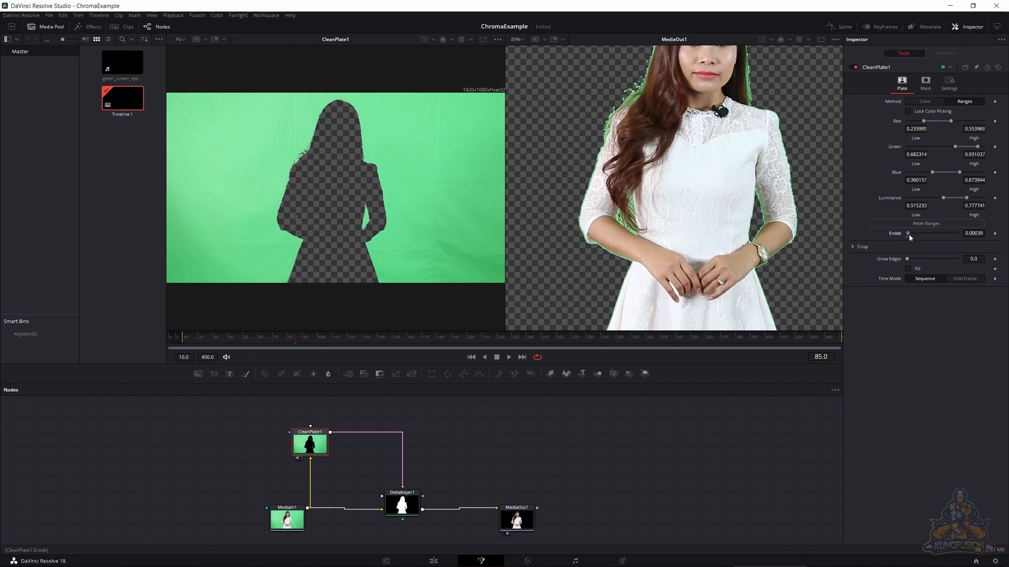
- Turn on Fill for CleanPlate1 and set its Erode to 0.00079, with Grow Edges at 0
left_click_drag(908, 233, 911, 234)
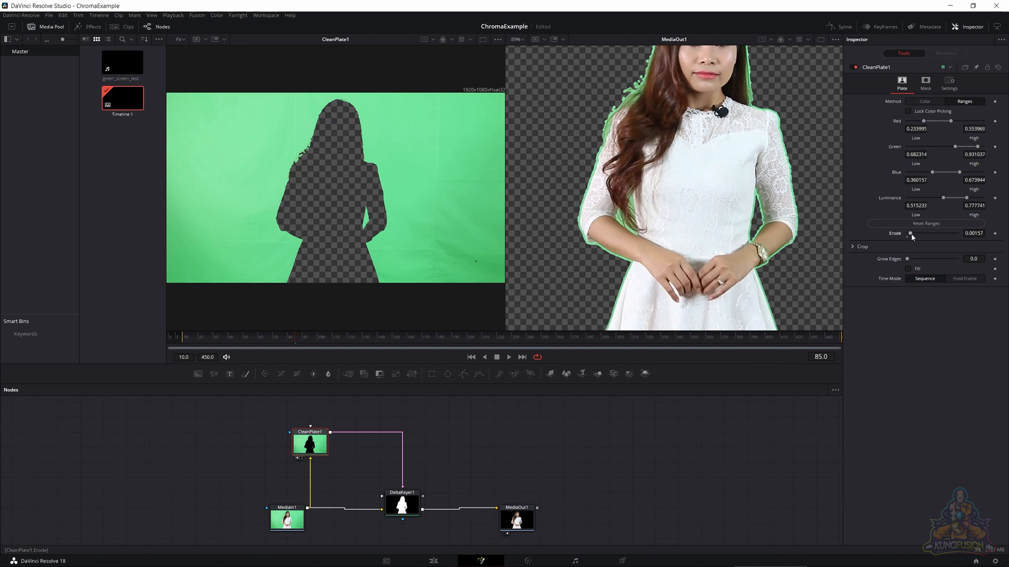
left_click(909, 269)
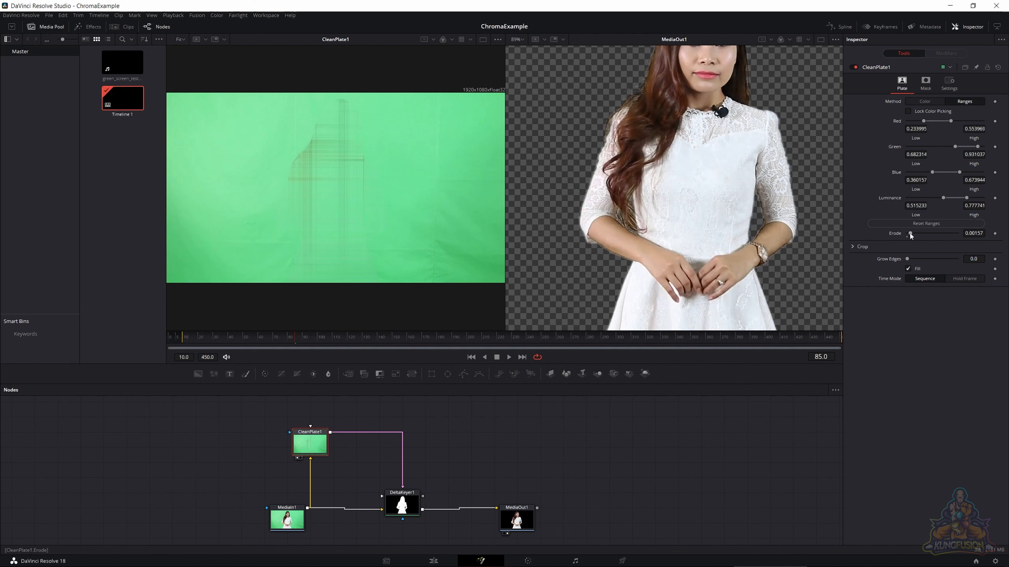
mouse_move(909, 234)
left_mouse_down()
mouse_move(952, 240)
mouse_move(845, 237)
mouse_move(956, 237)
mouse_move(794, 241)
mouse_move(974, 239)
mouse_move(863, 239)
mouse_move(920, 232)
mouse_move(907, 233)
left_mouse_up()
left_click_drag(907, 259, 846, 252)
left_click_drag(907, 259, 783, 243)
left_click(926, 84)
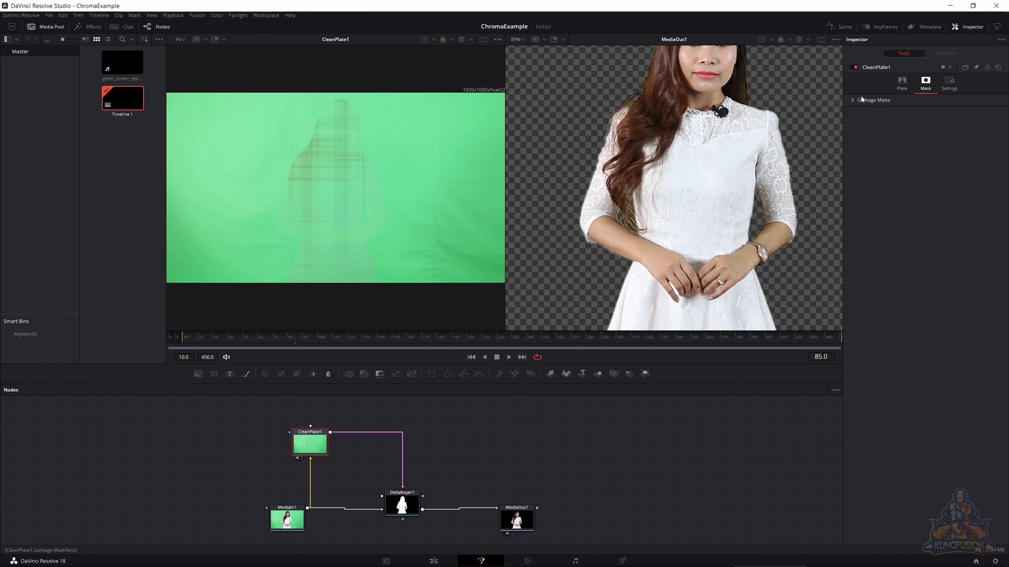
left_click(912, 86)
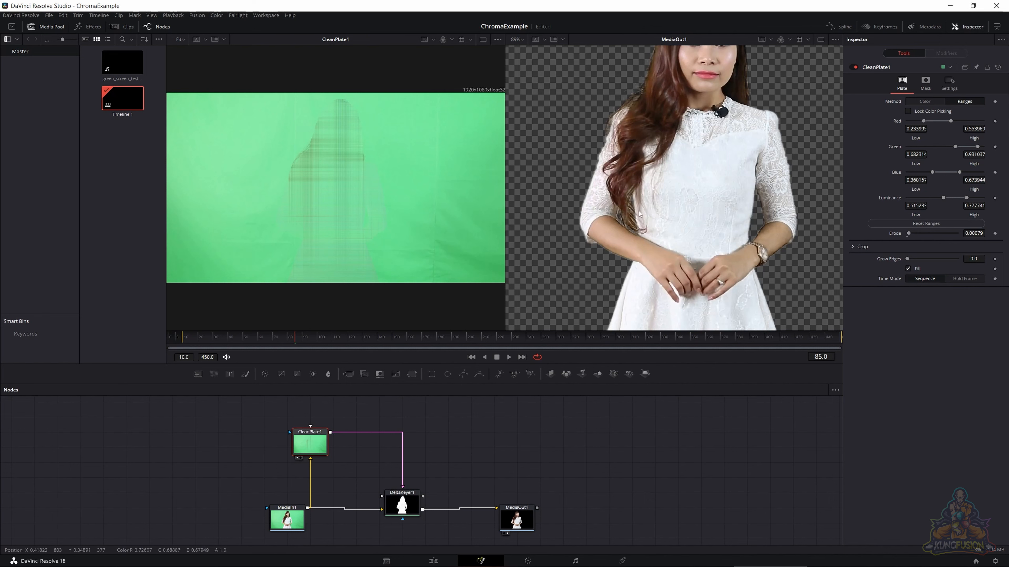
- Set the matte of DeltaKeyer1 to a Blur of 0.00457 and an Erode/Dilate of 0.0019
left_click_drag(626, 202, 620, 269)
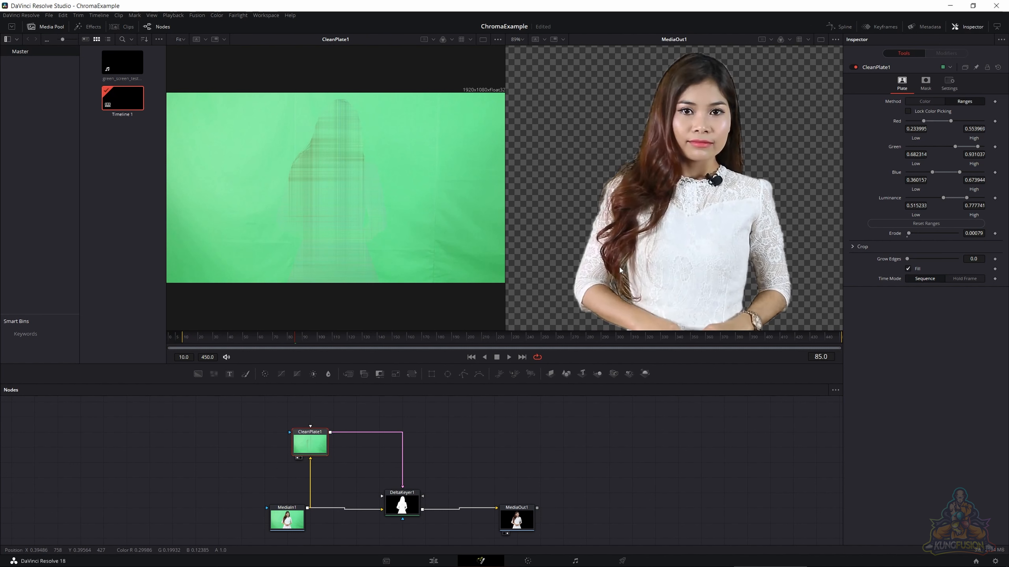
left_click(402, 504)
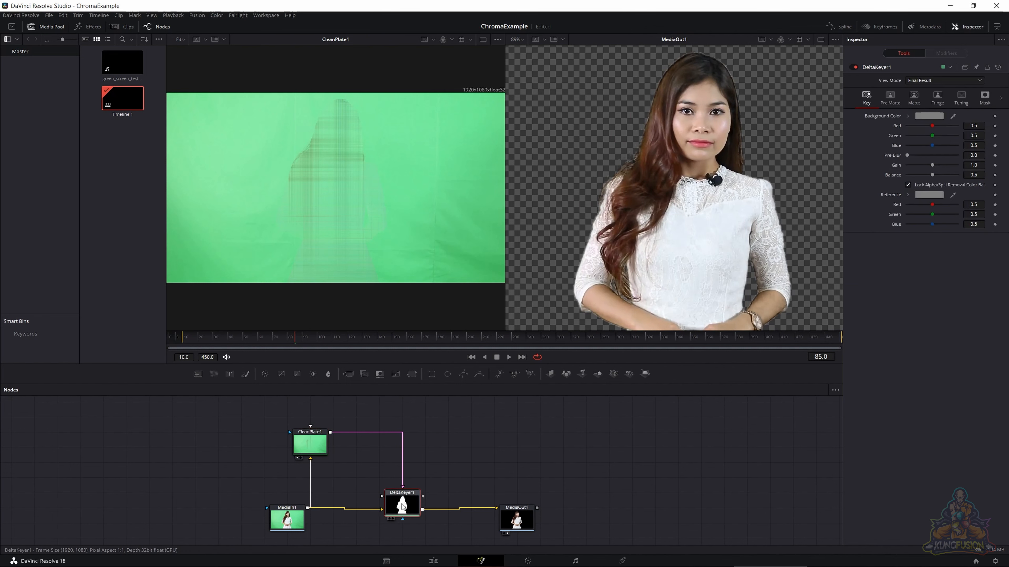
left_click(904, 96)
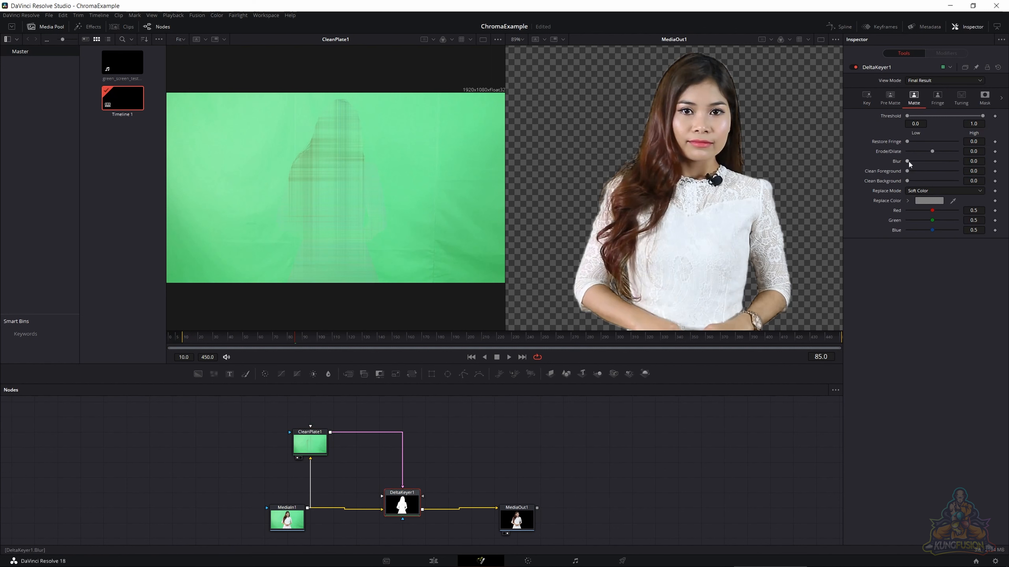
left_click_drag(908, 161, 932, 155)
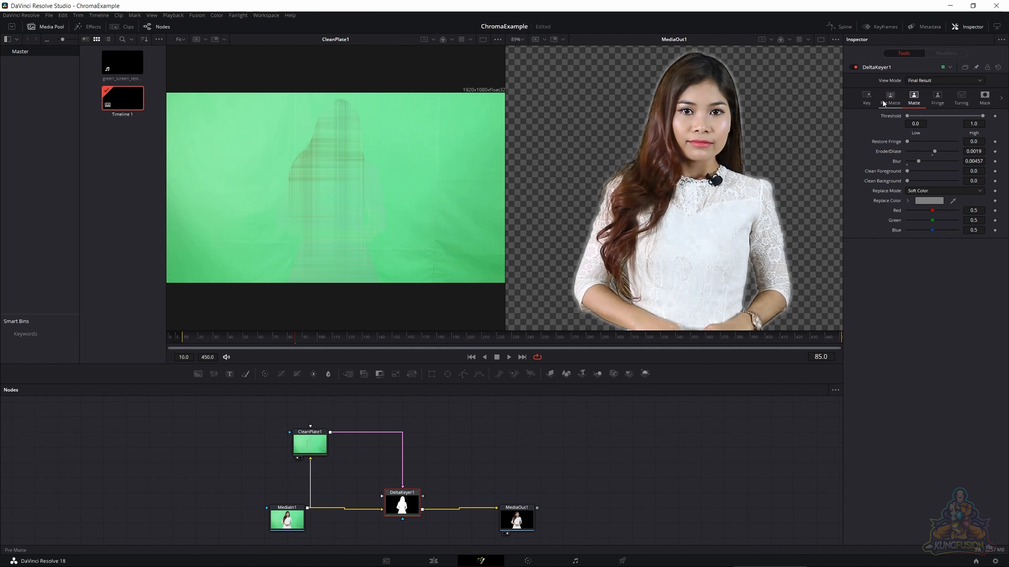
- Review the Key, Pre Matte, Matte and Fringe settings of DeltaKeyer1
left_click(867, 97)
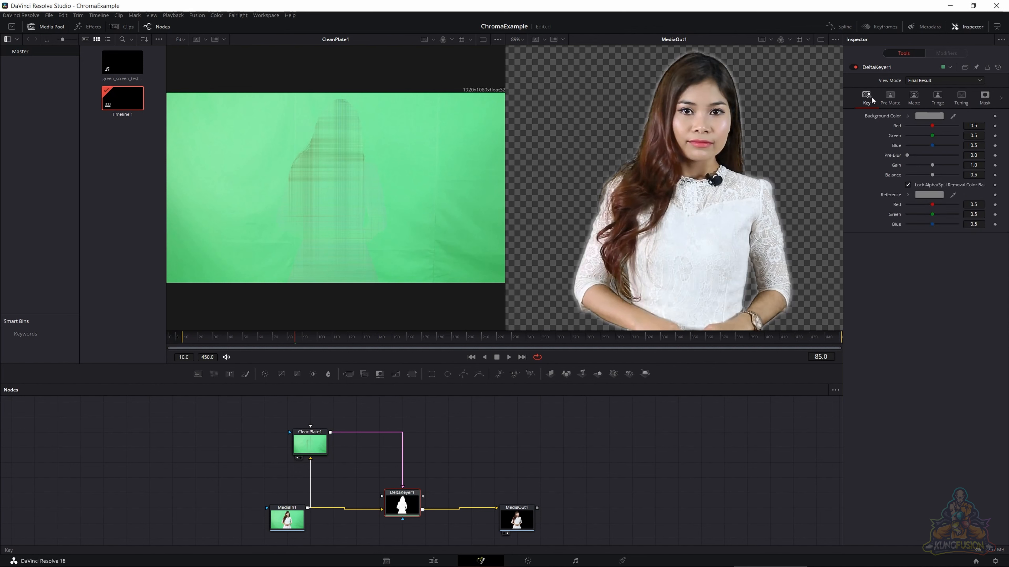
left_click(889, 96)
left_click(914, 98)
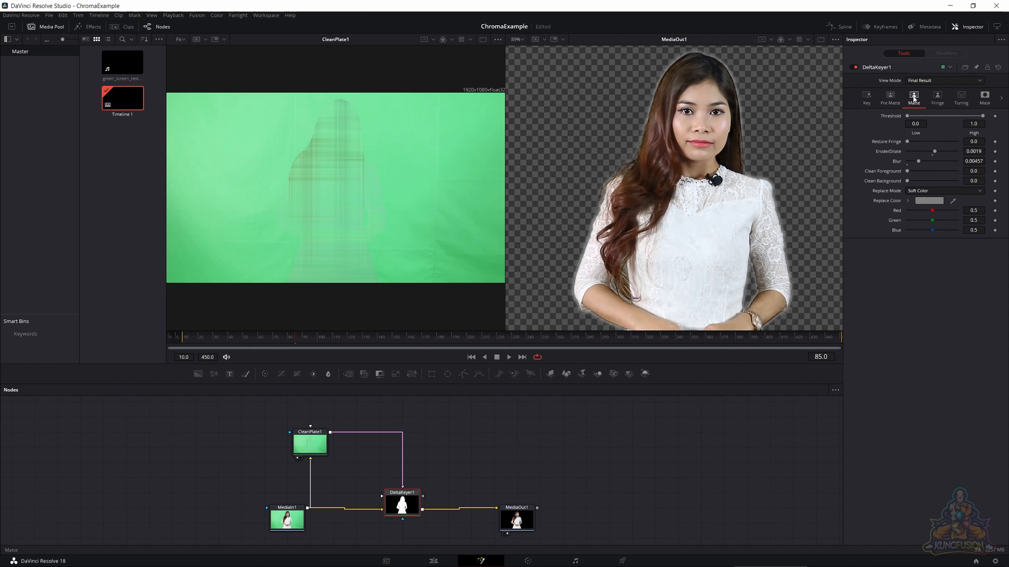
left_click(929, 98)
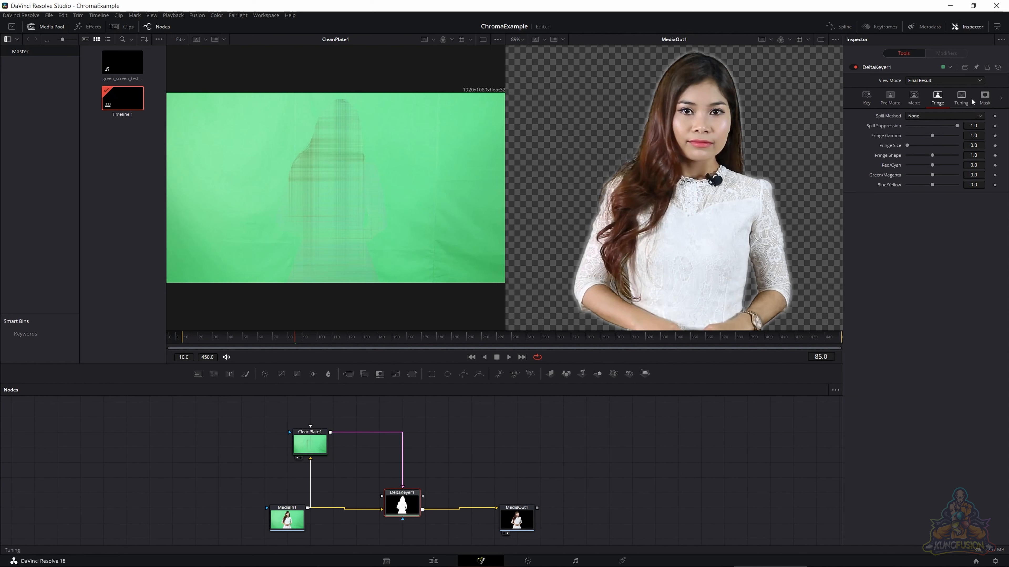
left_click(917, 94)
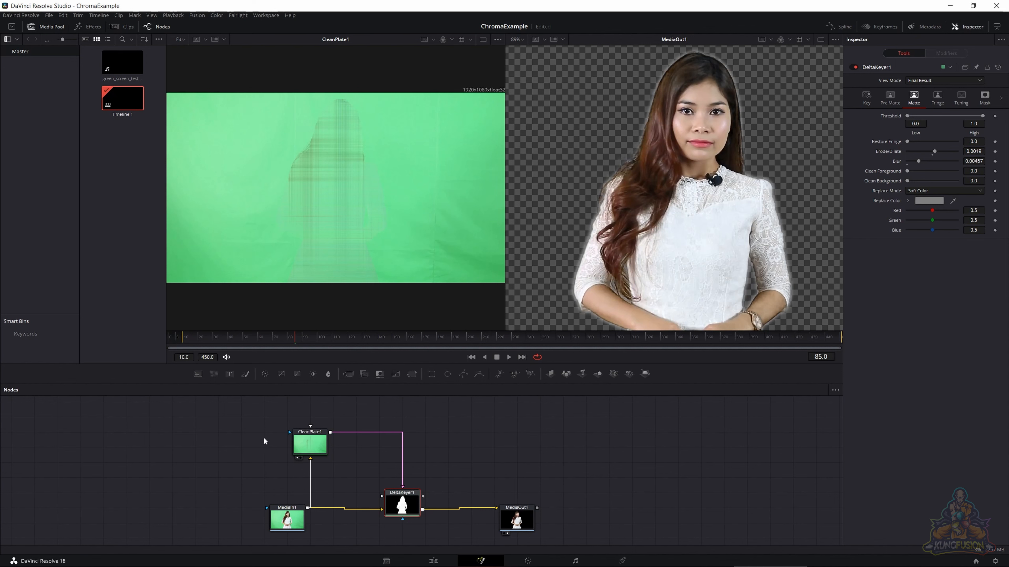
- Move MediaIn1 farther left, away from CleanPlate1 and DeltaKeyer1
left_click(293, 521)
left_click_drag(293, 521, 201, 520)
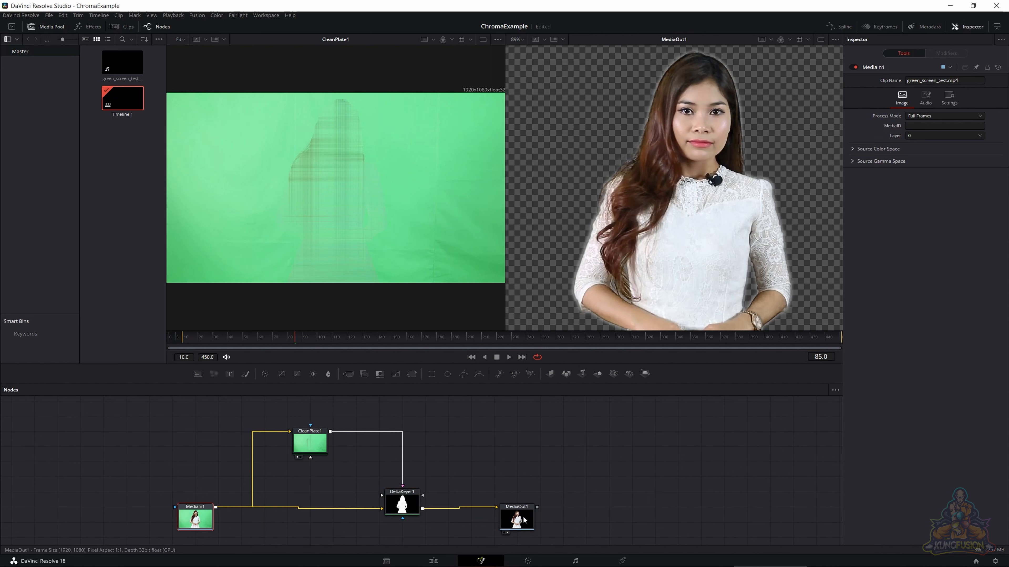
- Disconnect CleanPlate1 from DeltaKeyer1 and move it directly above MediaIn1
mouse_move(524, 521)
left_mouse_down()
mouse_move(524, 505)
mouse_move(525, 520)
left_mouse_up()
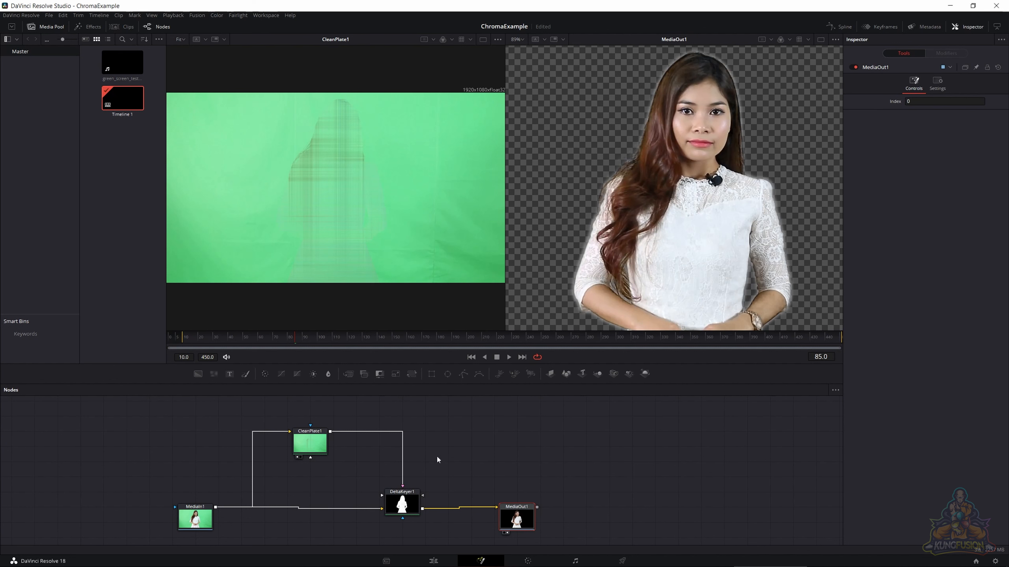
key("ctrl+s")
mouse_move(299, 442)
left_click(312, 435)
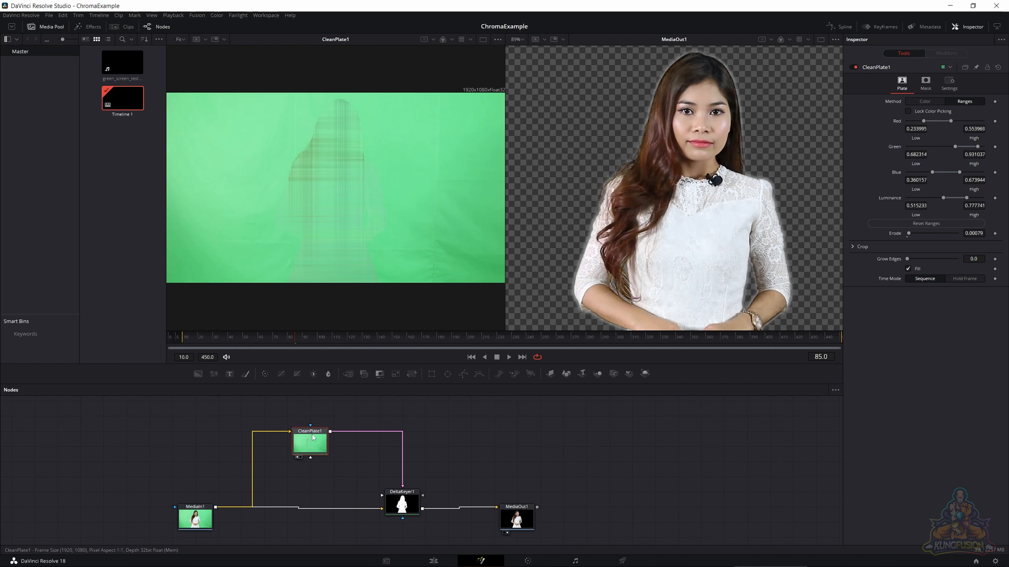
mouse_move(313, 437)
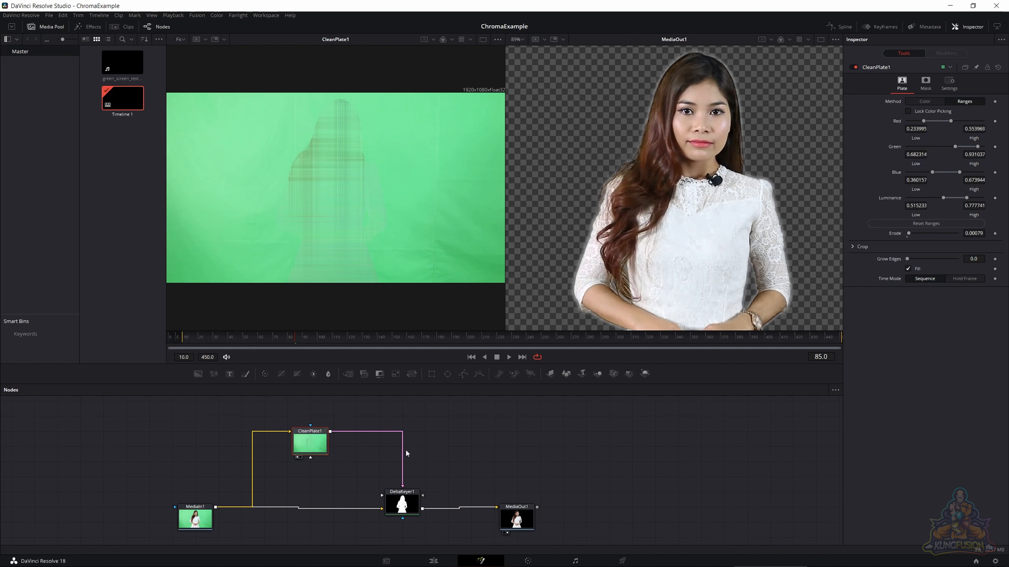
left_click_drag(403, 486, 388, 430)
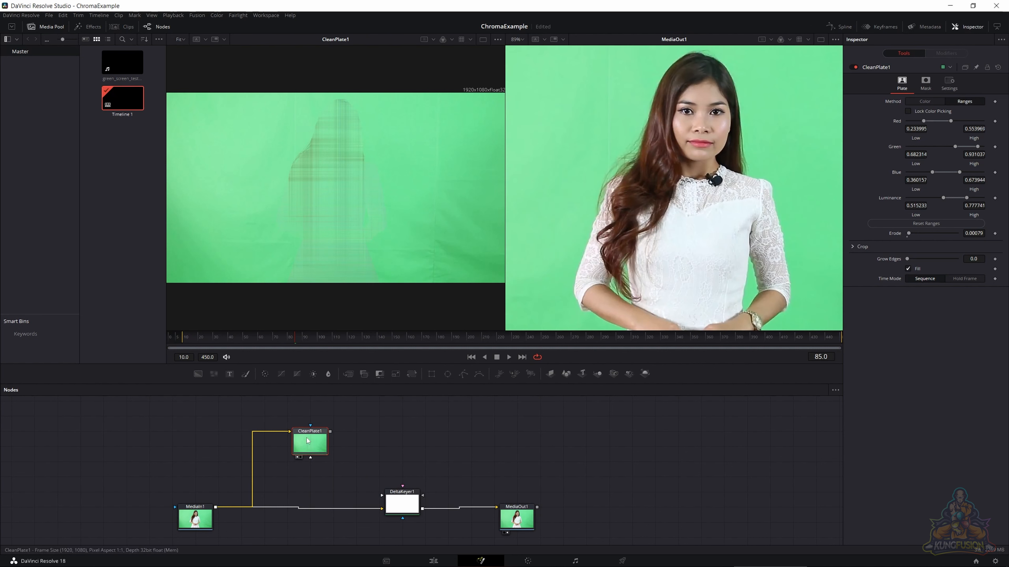
left_click_drag(308, 441, 217, 434)
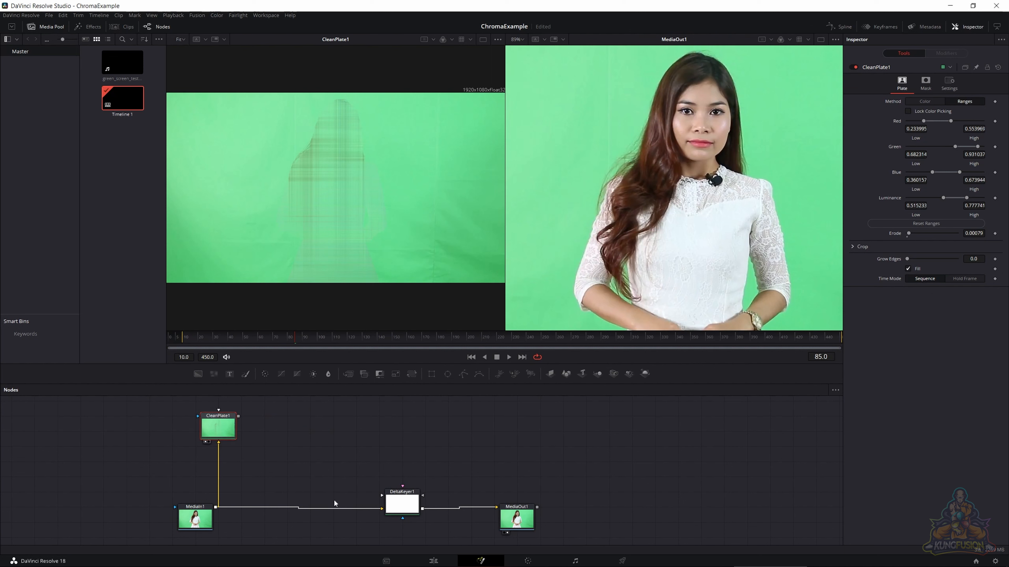
- Move DeltaKeyer1 slightly up and closer to MediaIn1 in the node graph
left_click(307, 448)
left_click(394, 510)
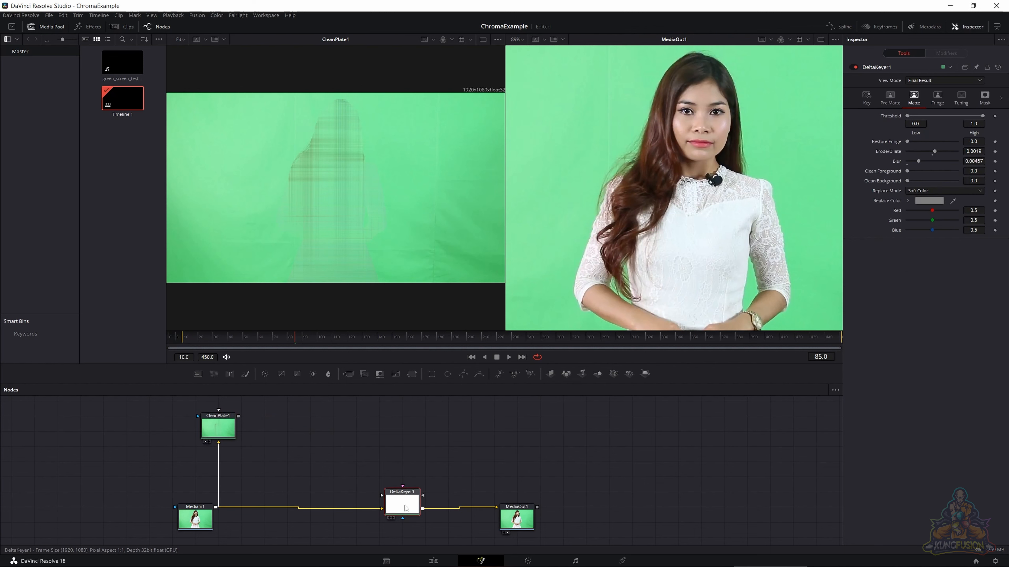
left_click_drag(397, 508, 348, 487)
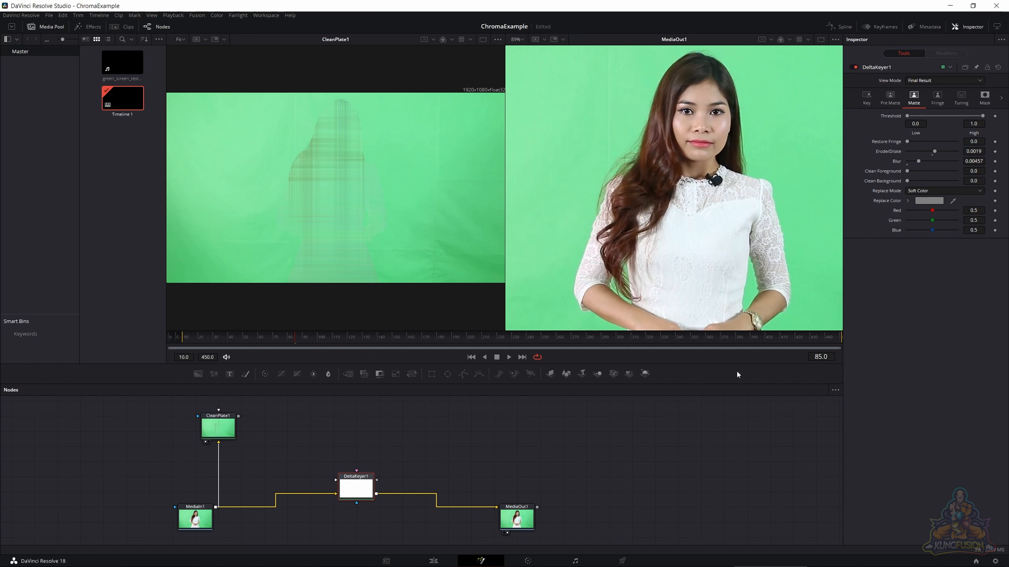
- Show the Key settings of DeltaKeyer1 and display MediaIn1 in the first viewer
left_click(862, 100)
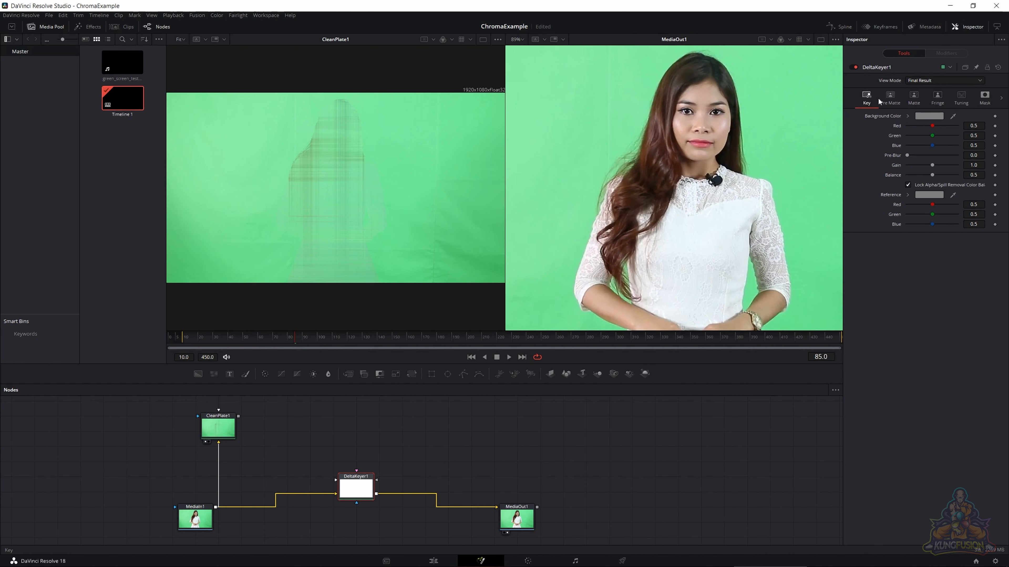
left_click(882, 97)
left_click(866, 95)
left_click(895, 97)
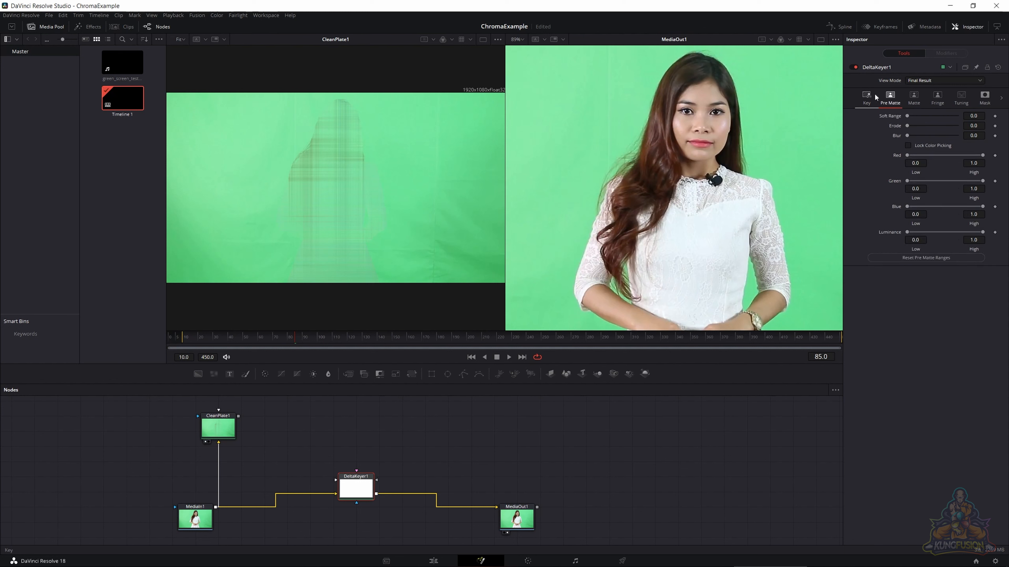
left_click(866, 98)
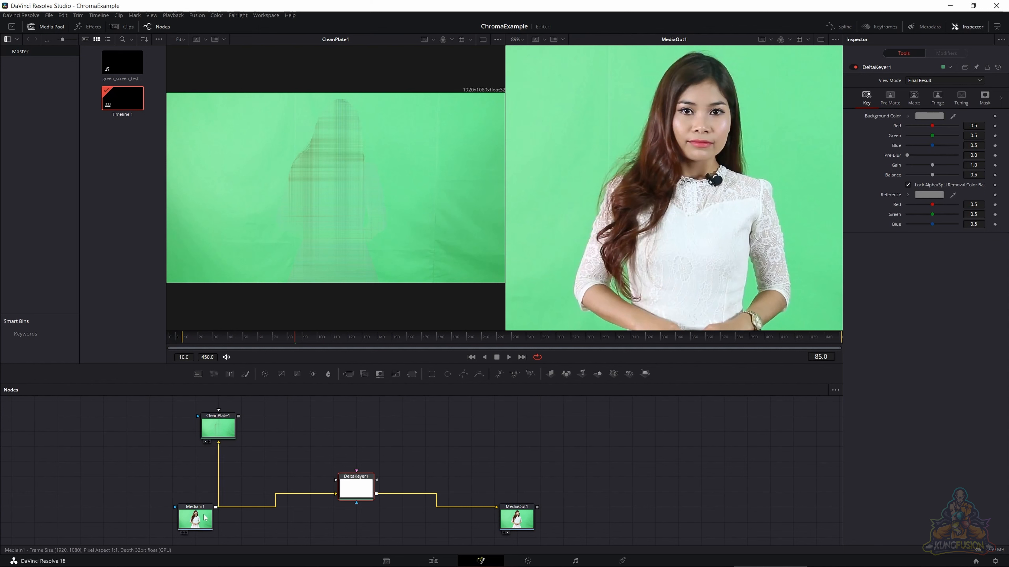
left_click_drag(197, 517, 278, 223)
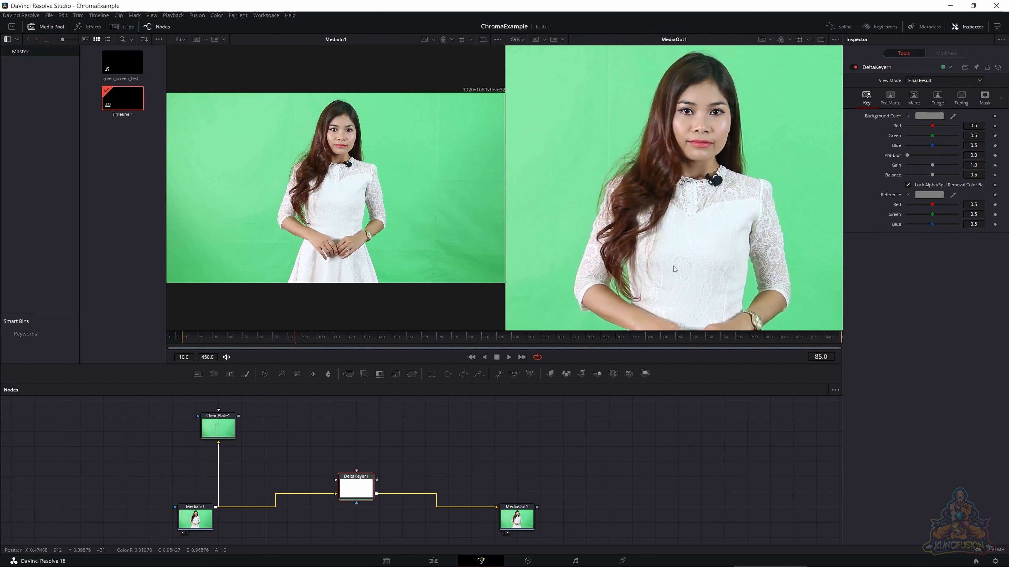
- Sample the green backdrop beside the woman's head in MediaIn1 as the Background Color of DeltaKeyer1
scroll(413, 225, "up", 4)
scroll(409, 226, "down", 3)
scroll(391, 226, "up", 1)
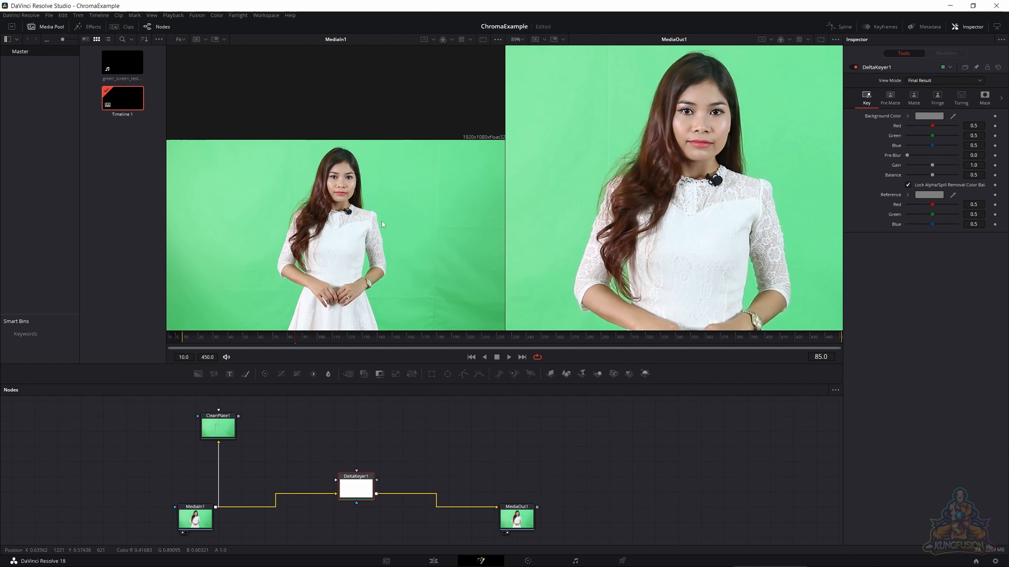
scroll(382, 222, "down", 1)
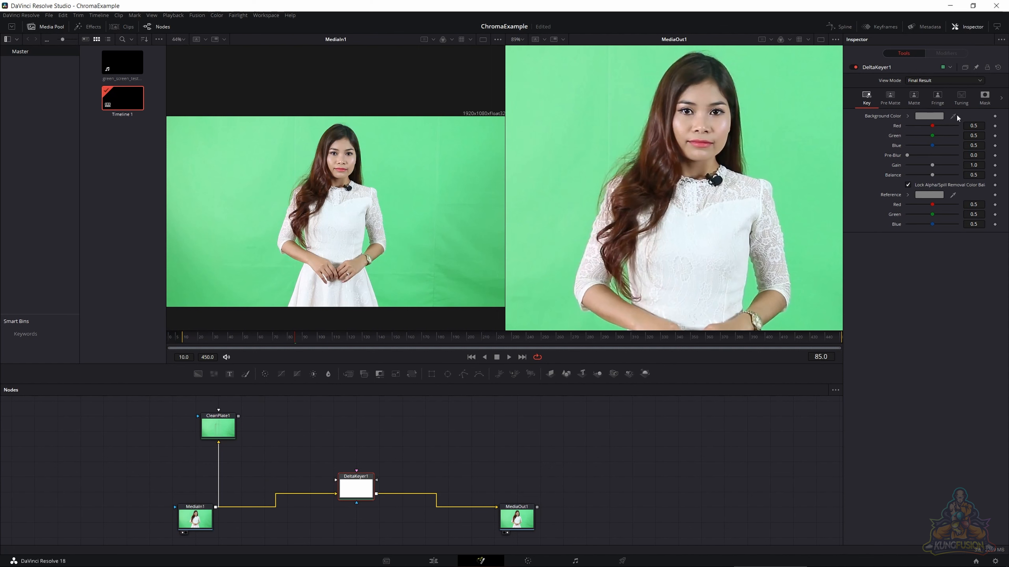
left_click_drag(954, 115, 400, 169)
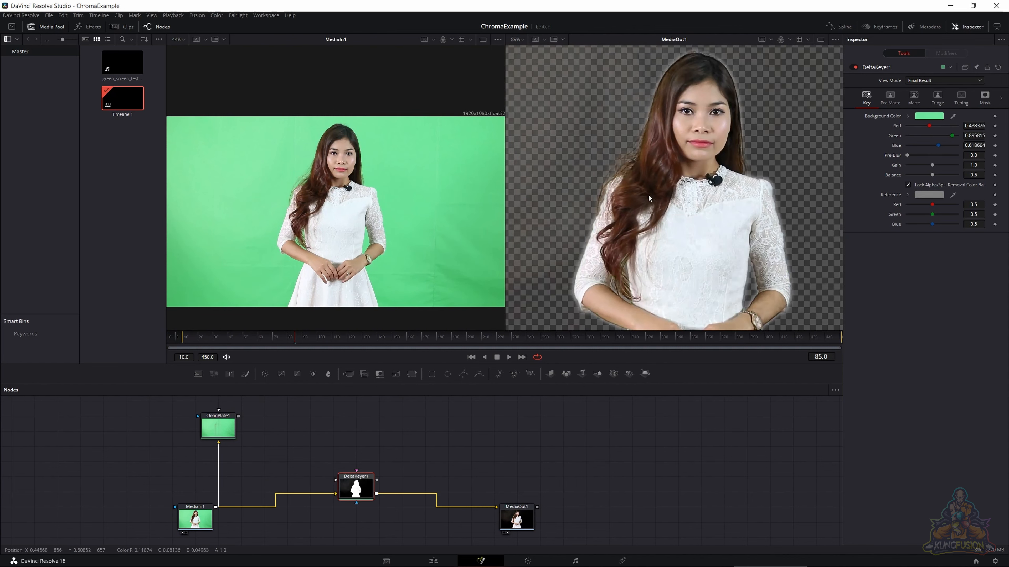
- Display the alpha channel of MediaOut1 and examine the matte for noise in the background
scroll(645, 182, "down", 5)
scroll(646, 179, "up", 1)
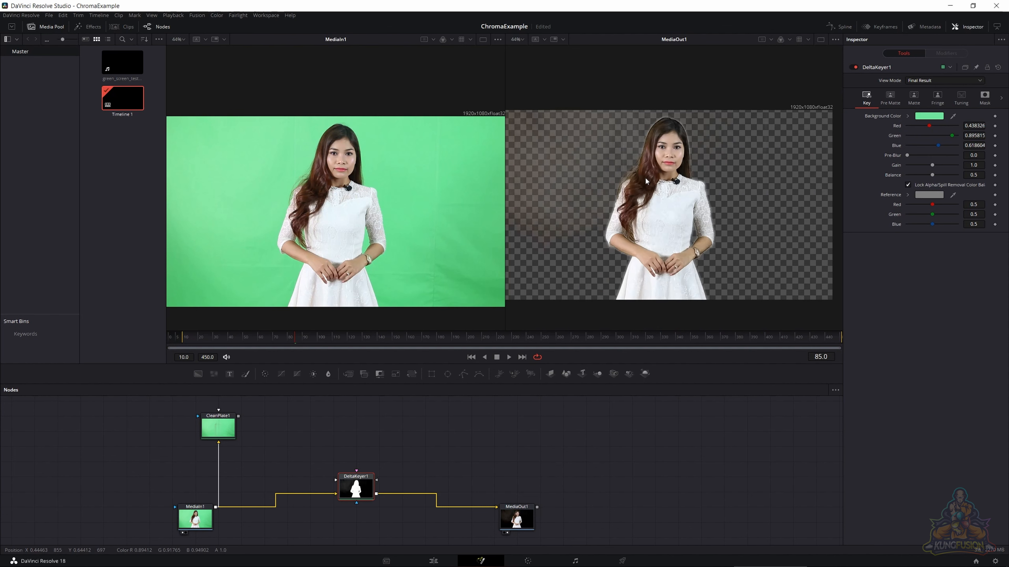
scroll(646, 180, "down", 1)
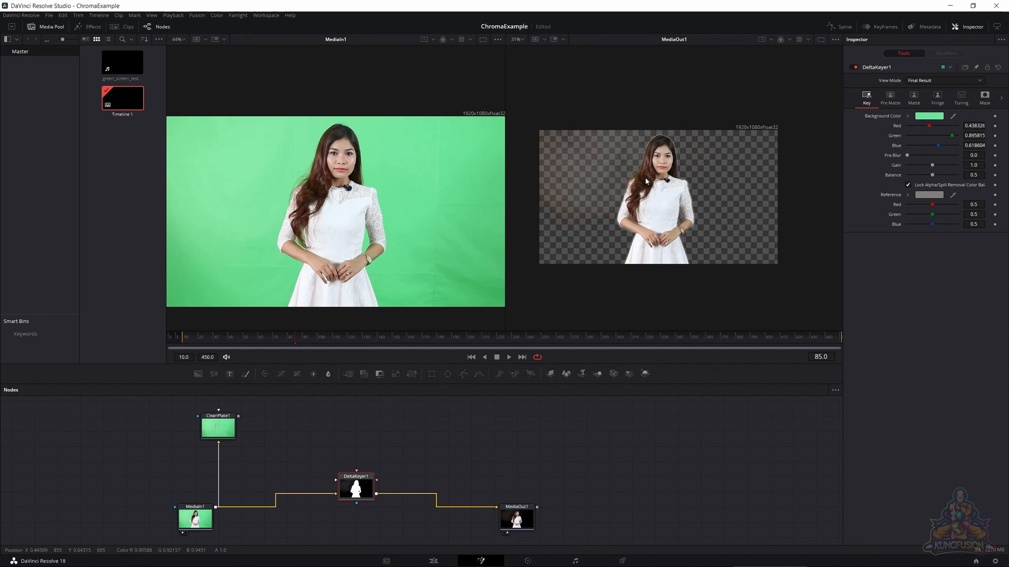
left_click(789, 39)
left_click(792, 92)
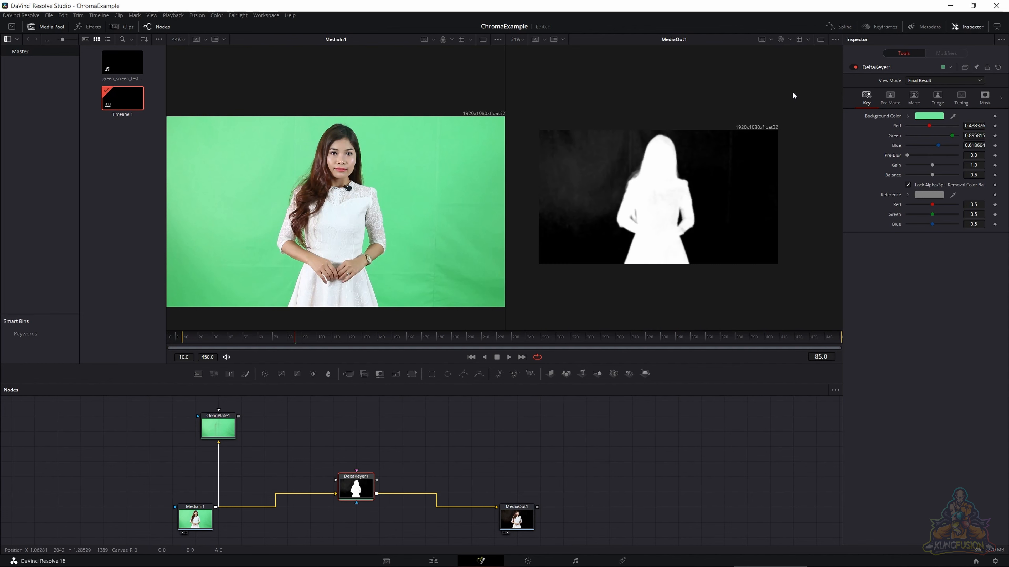
scroll(634, 188, "up", 1)
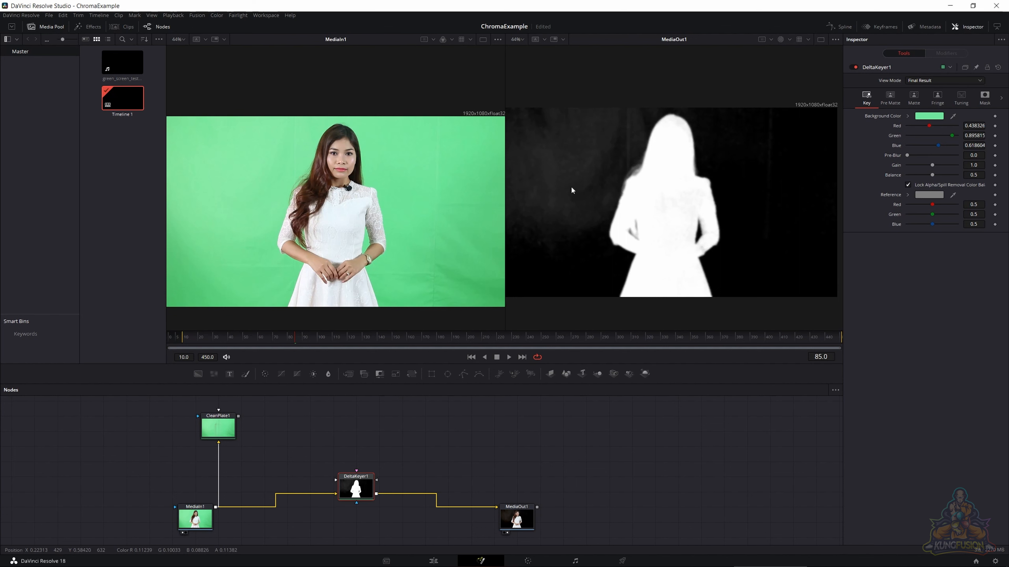
mouse_move(570, 186)
left_mouse_down()
mouse_move(594, 199)
mouse_move(567, 201)
mouse_move(578, 202)
left_mouse_up()
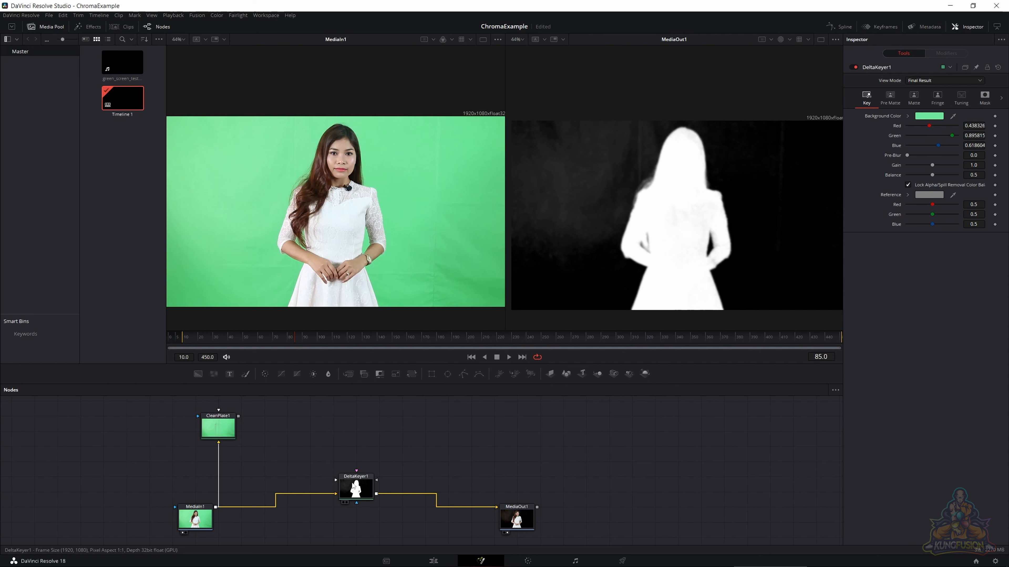
- Add a BSpline mask and draw a closed shape loosely around the woman's silhouette in the MediaOut1 view
left_click(479, 374)
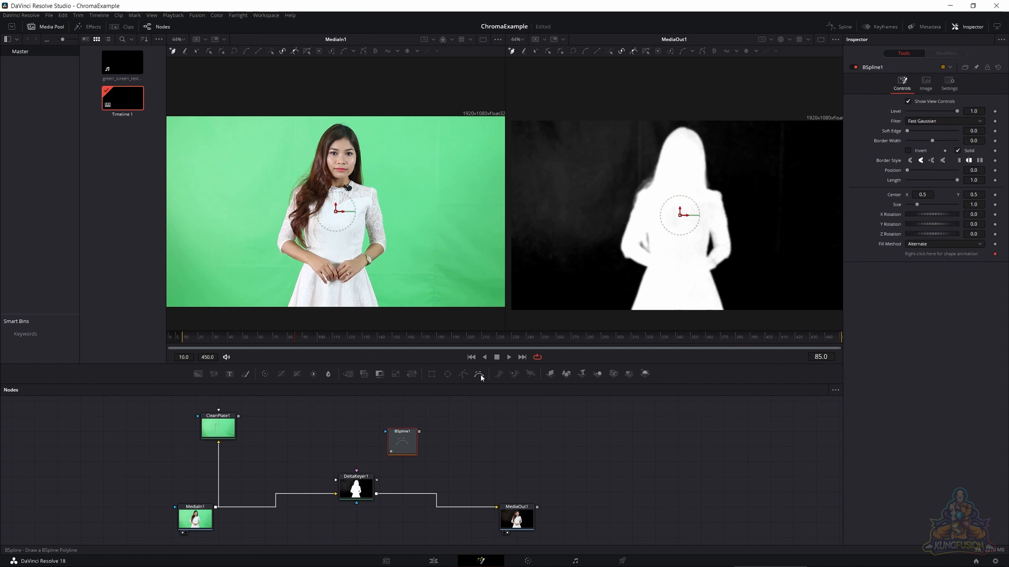
left_click(665, 126)
left_click(591, 236)
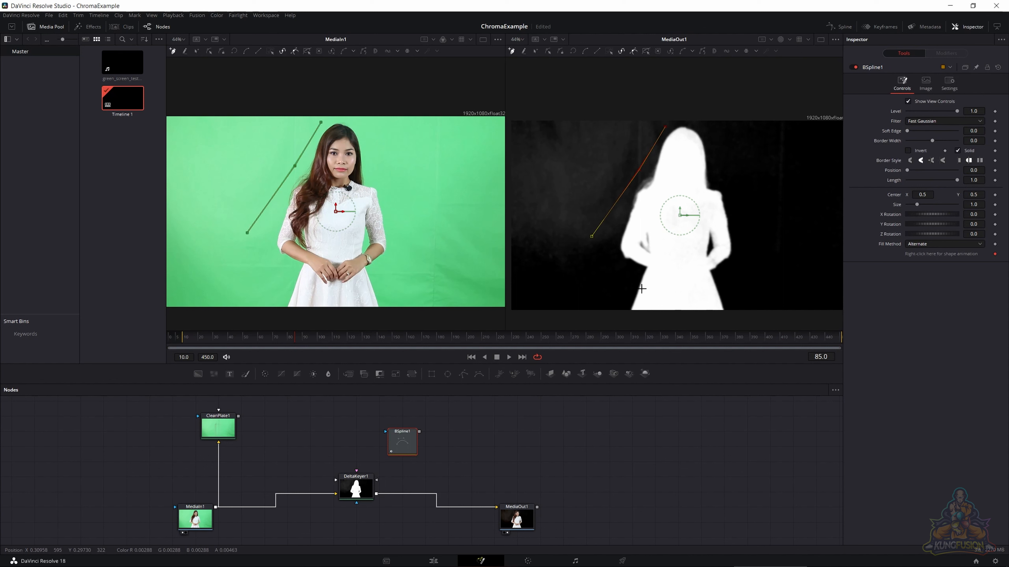
left_click(622, 298)
left_click(623, 327)
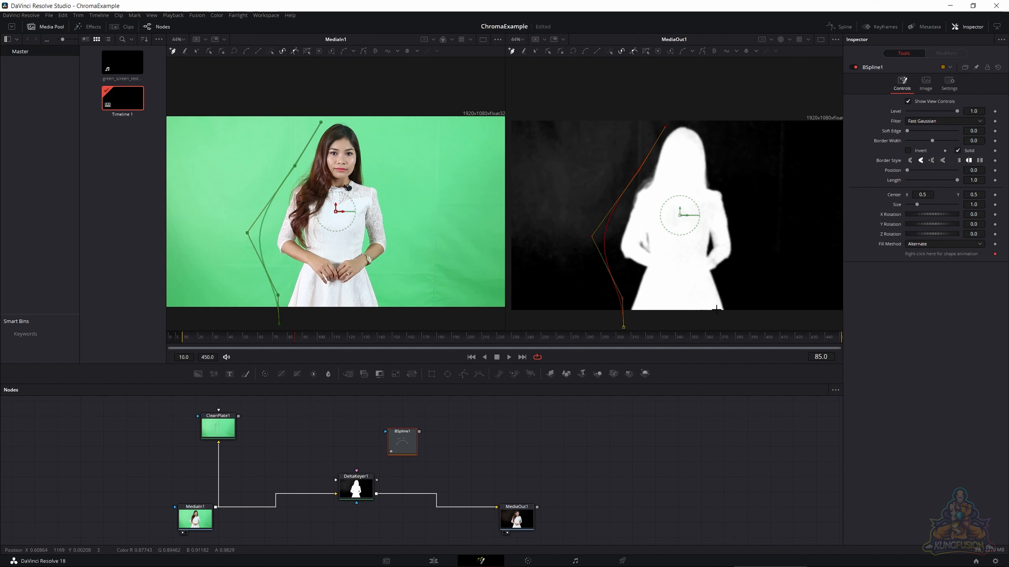
left_click(729, 315)
left_click(745, 267)
left_click(739, 146)
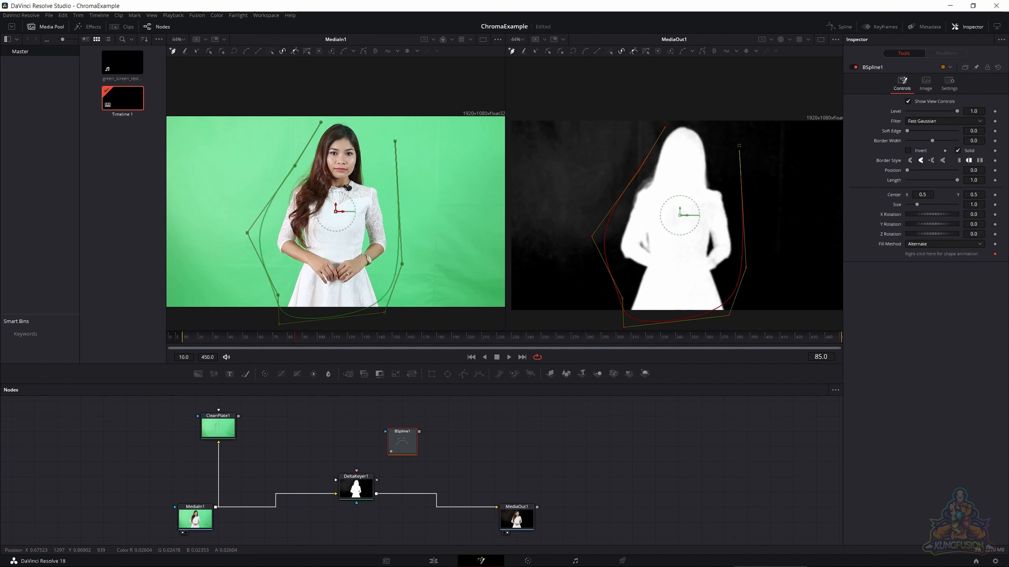
left_click(677, 120)
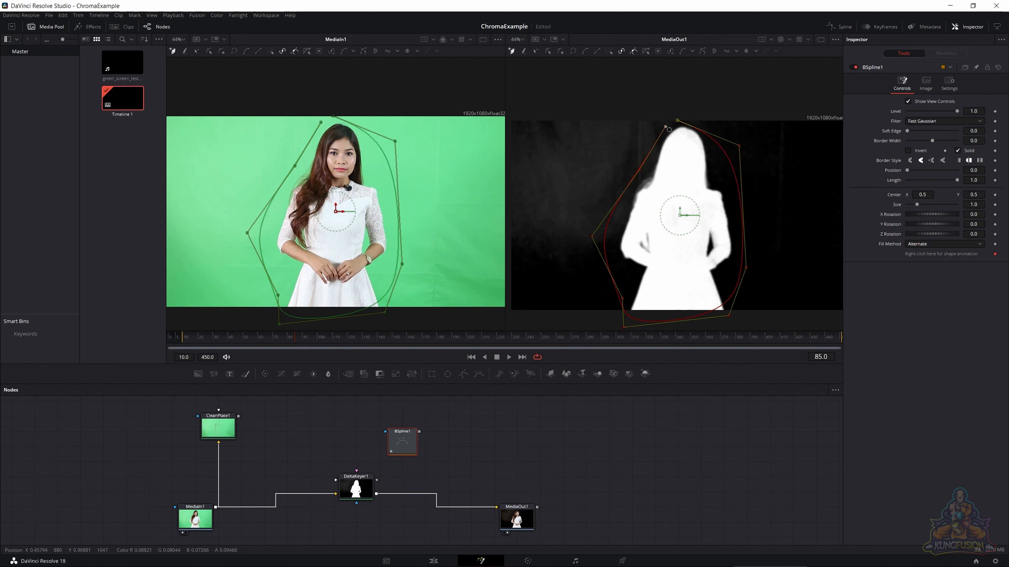
left_click(666, 127)
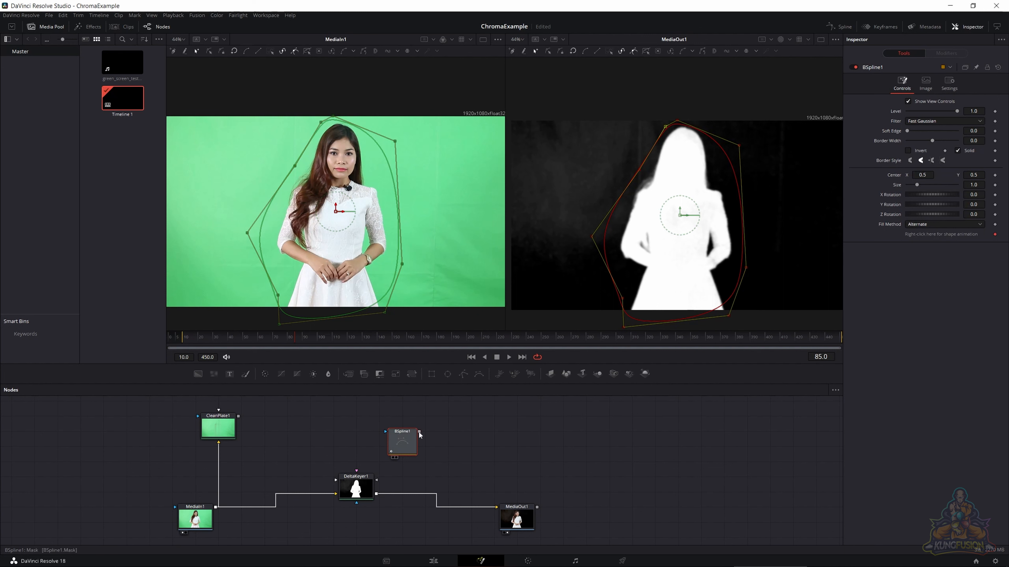
- Connect BSpline1 to DeltaKeyer1 as its Garbage Matte and invert the mask
left_click_drag(419, 434, 352, 487)
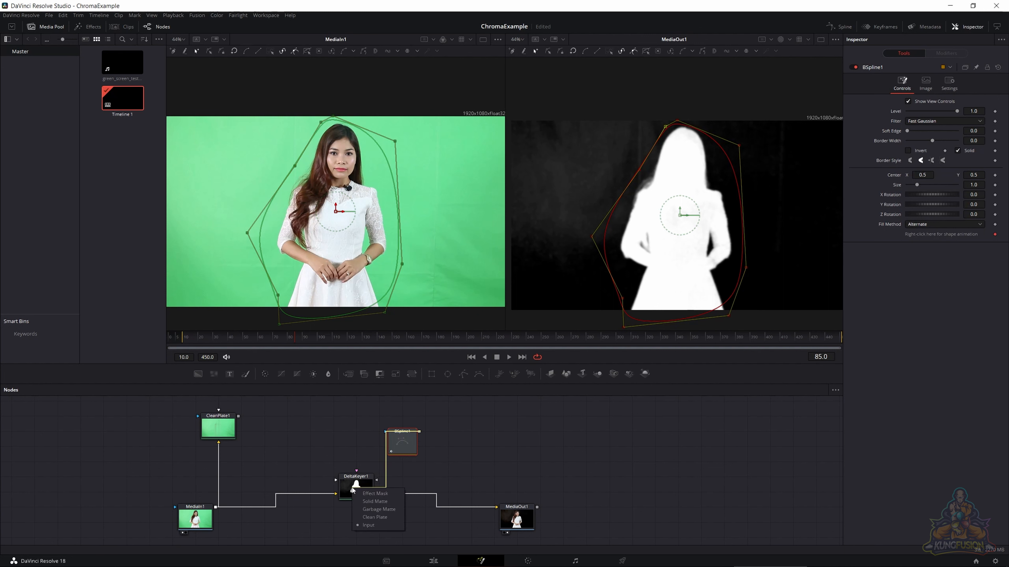
left_click(382, 510)
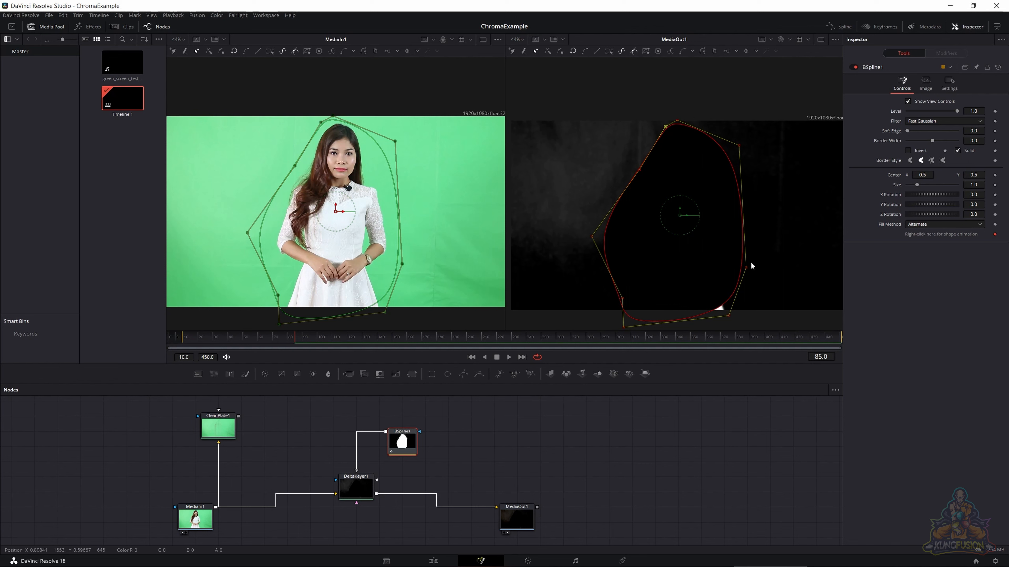
left_click(909, 151)
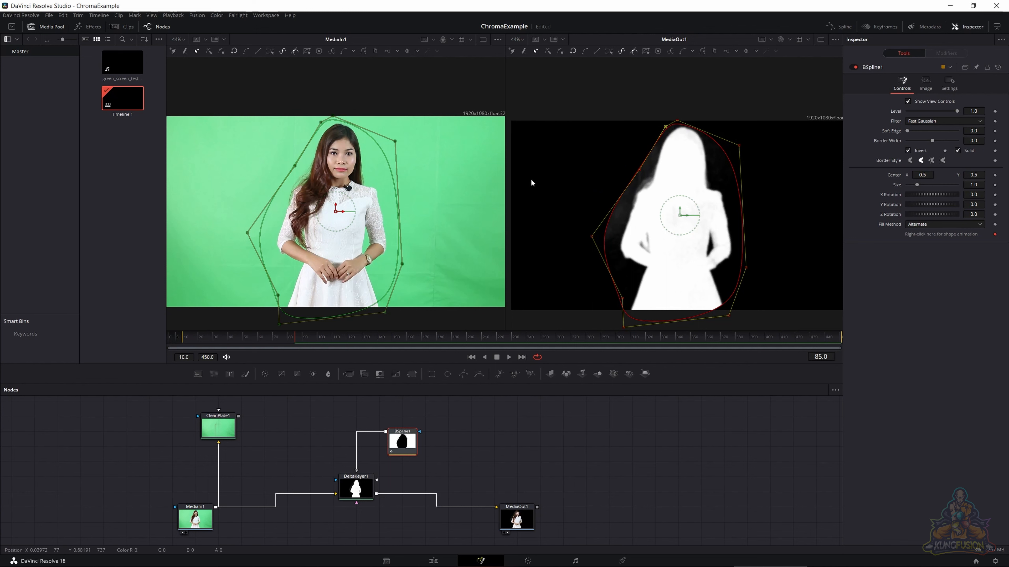
- Play the clip to check the woman against the garbage matte, and turn off Invert for BSpline1
key("space")
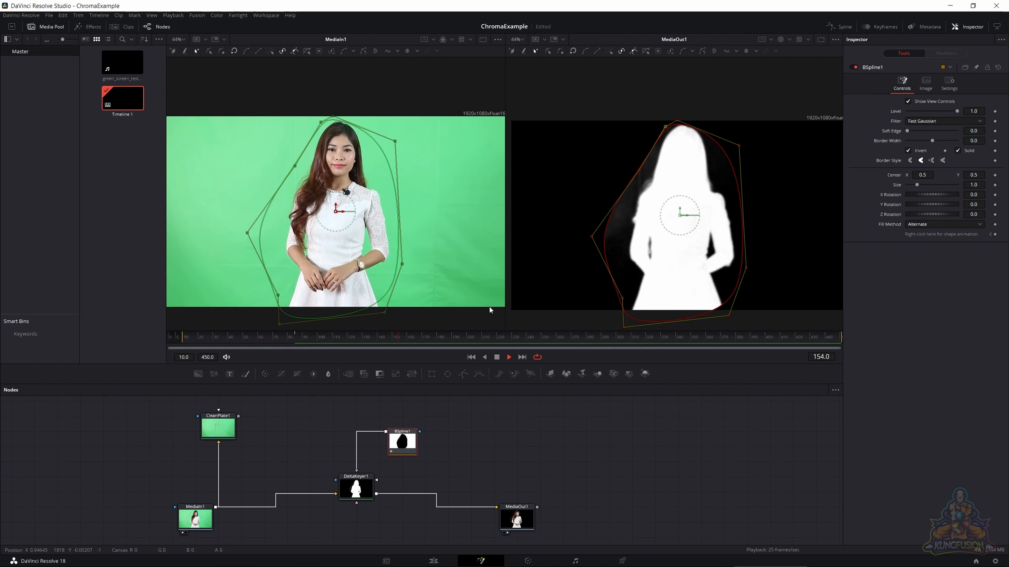
key("space")
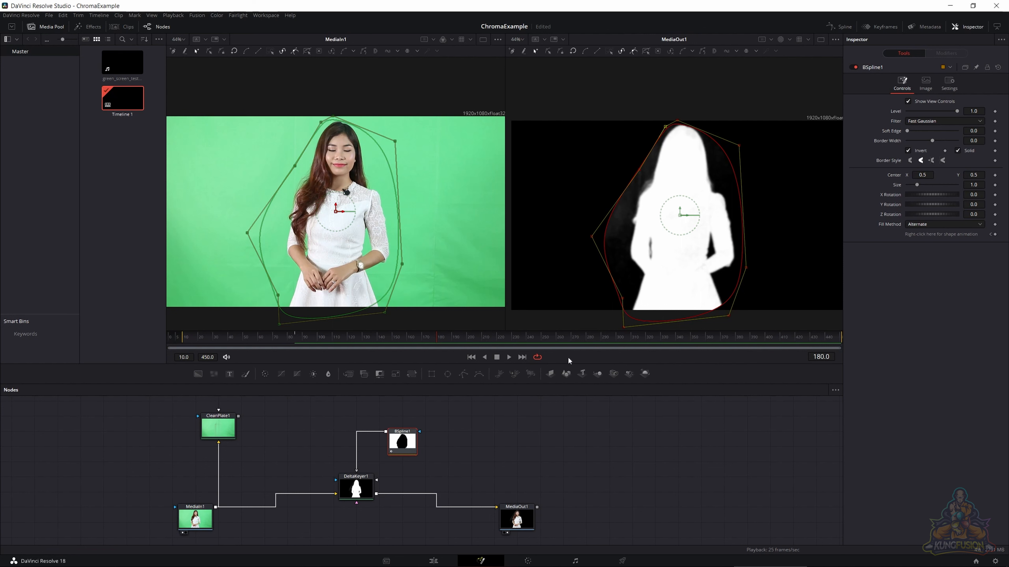
left_click(909, 151)
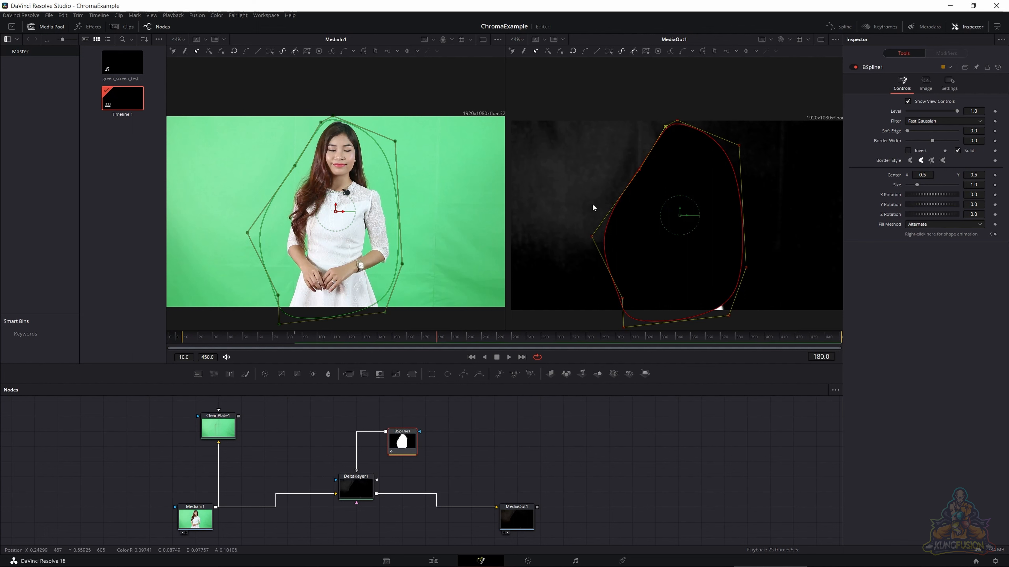
- Add a second BSpline, feed it into BSpline1 and draw a small closed shape over the noisy background left of the woman
left_click(434, 423)
left_click(479, 373)
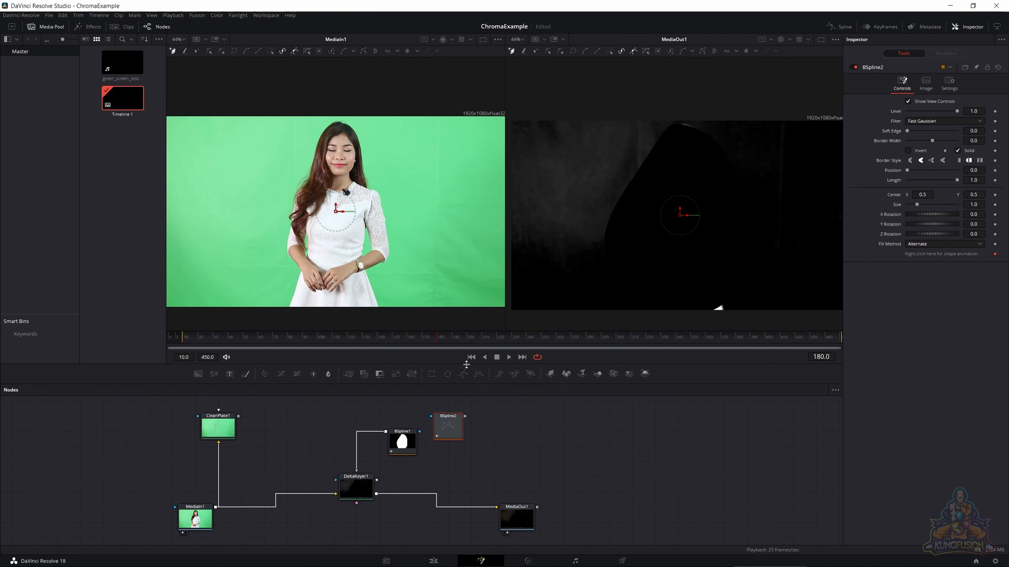
left_click_drag(465, 416, 420, 432)
left_click(559, 138)
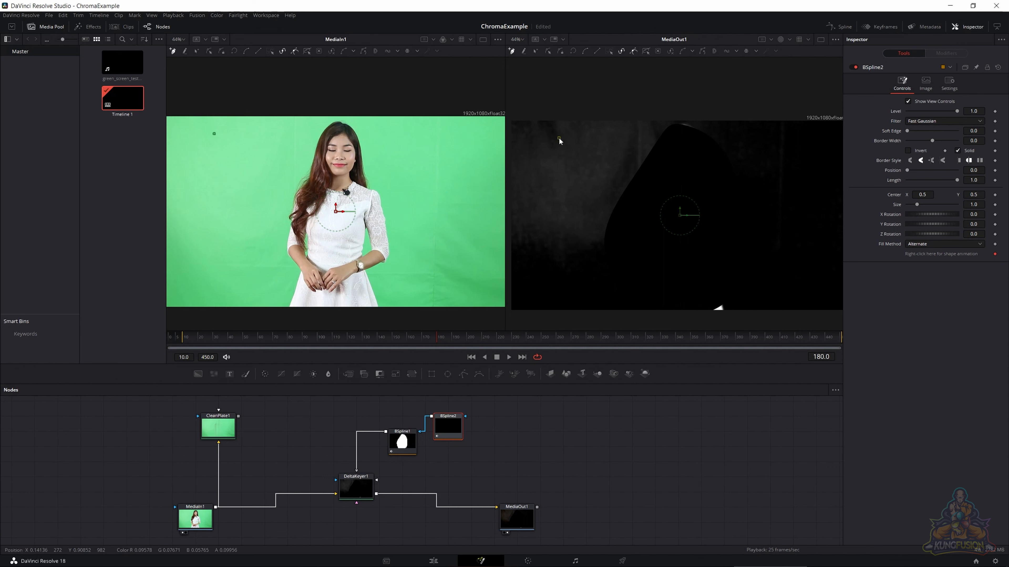
left_click(530, 166)
left_click(553, 185)
left_click(594, 155)
left_click(559, 137)
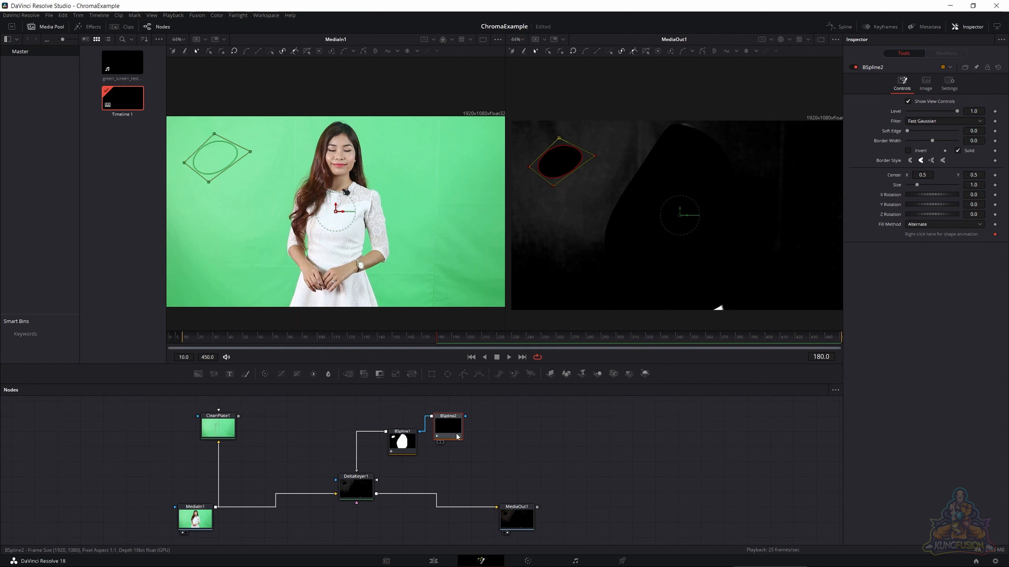
- Delete BSpline2 and select BSpline1
key("Delete")
left_click(416, 446)
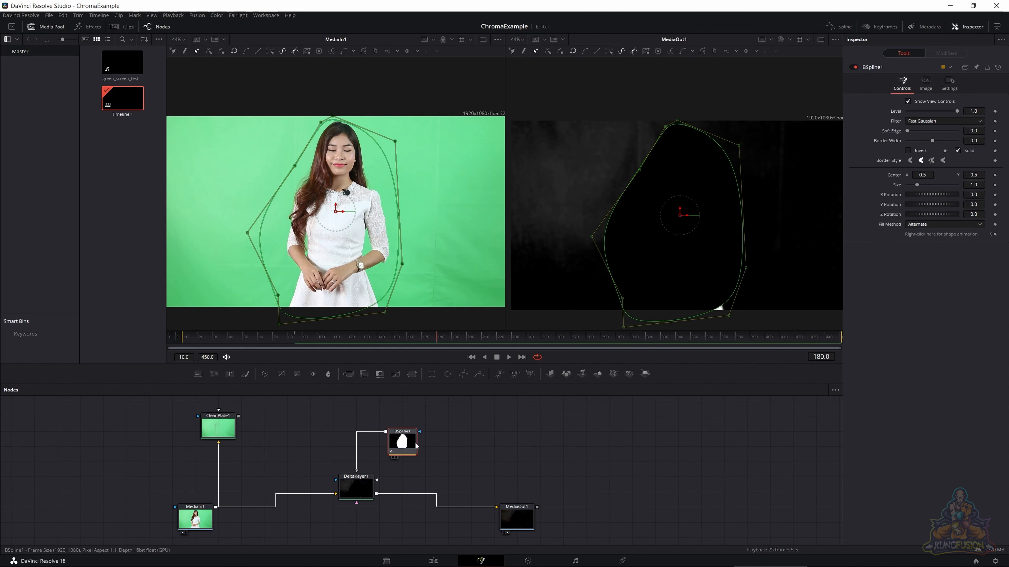
- Delete BSpline1 and sample the noisy background left of the woman's head into DeltaKeyer1's Pre Matte ranges
key("Delete")
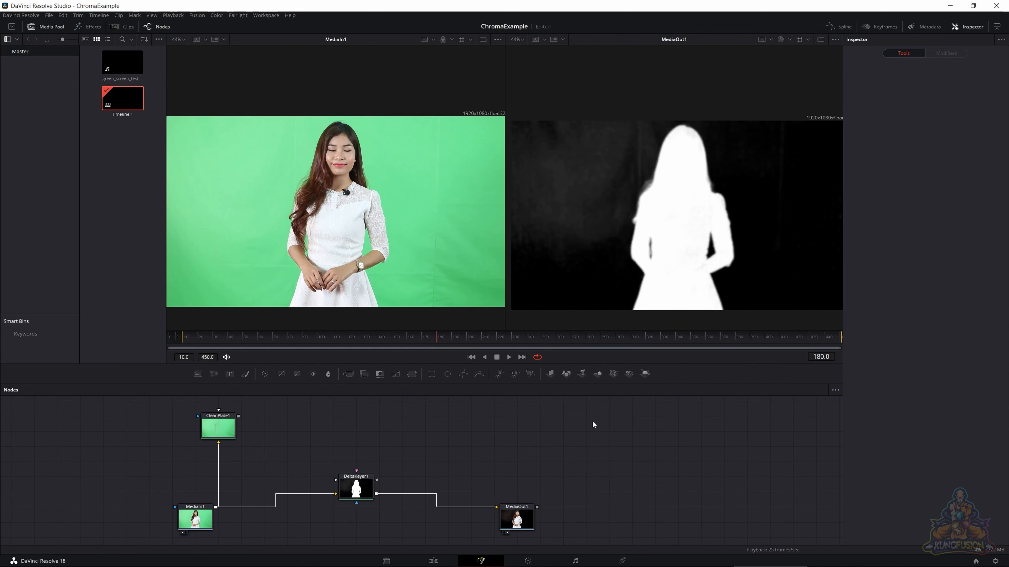
left_click(356, 487)
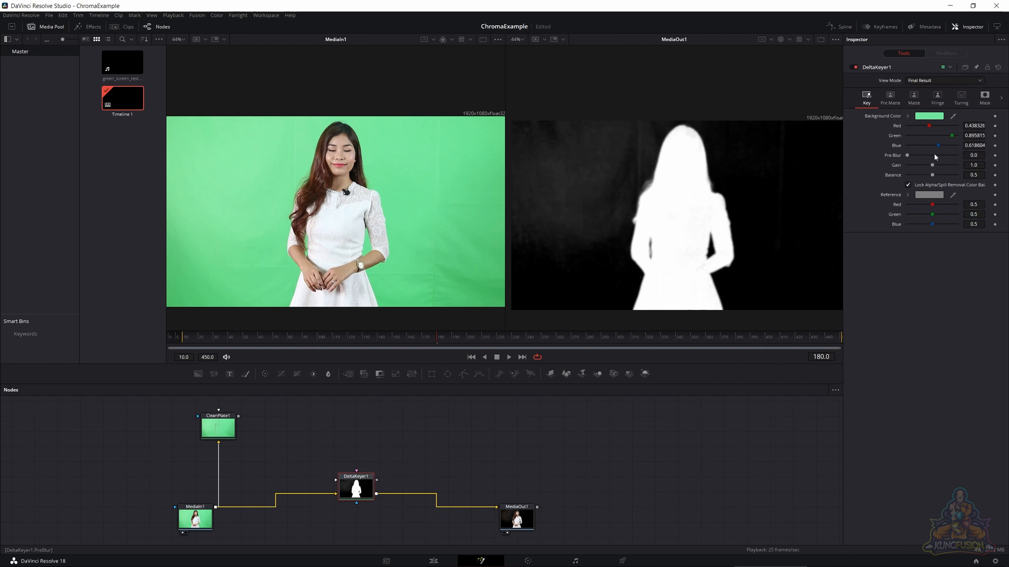
left_click(890, 97)
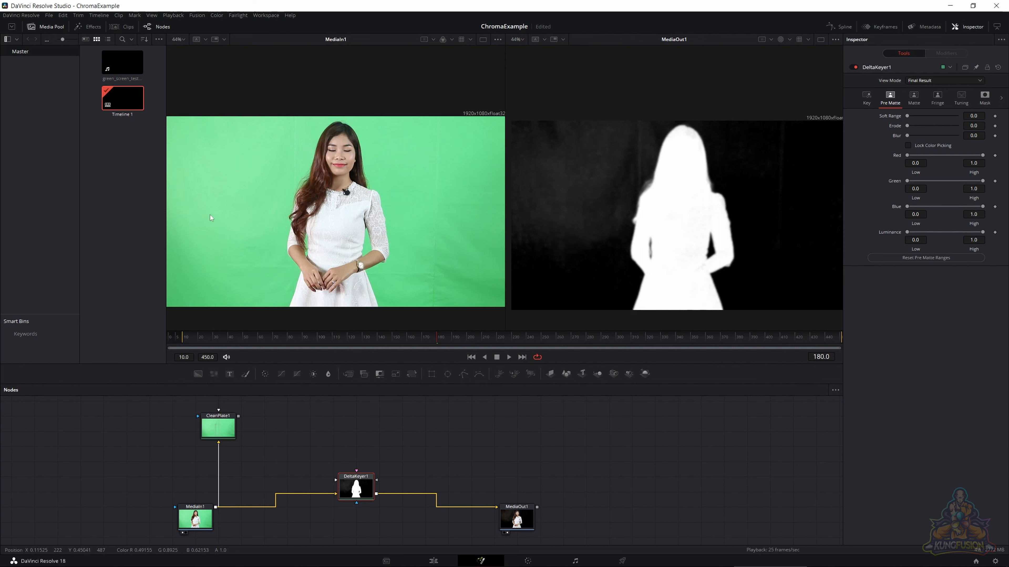
left_click_drag(521, 134, 546, 186)
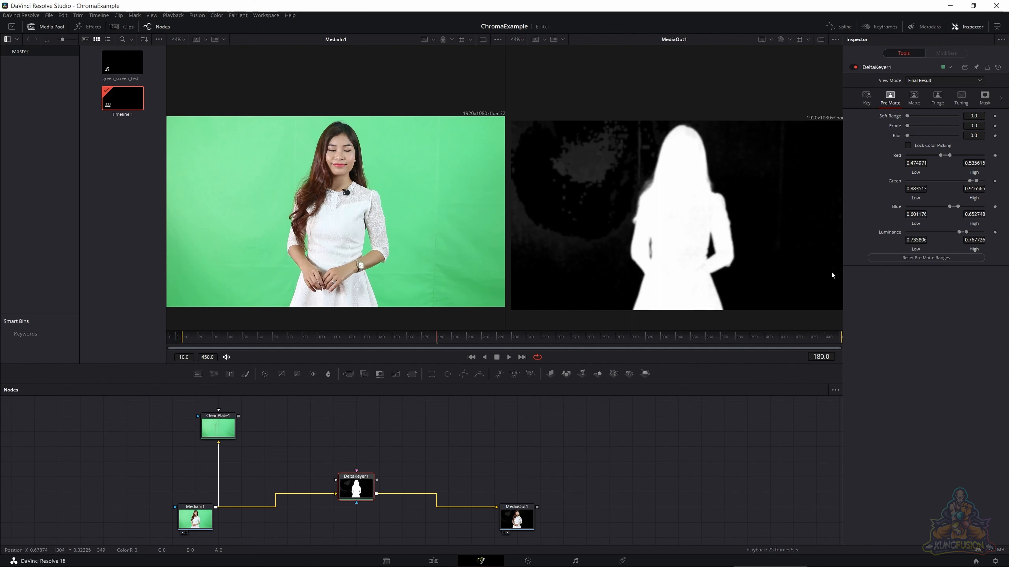
- Reset DeltaKeyer1's Matte Erode/Dilate and Blur to their default value of 0.0
left_click(913, 97)
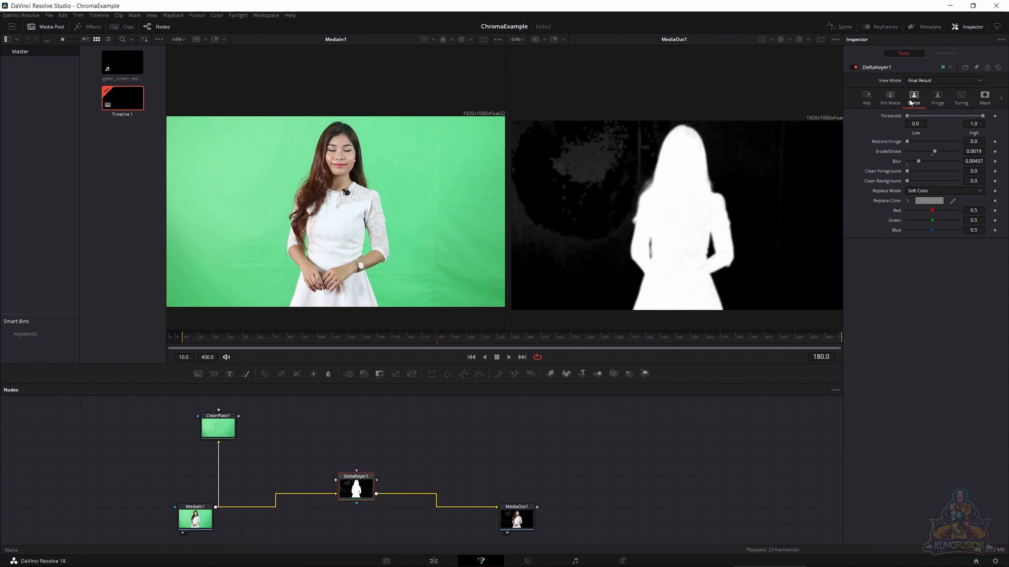
right_click(898, 153)
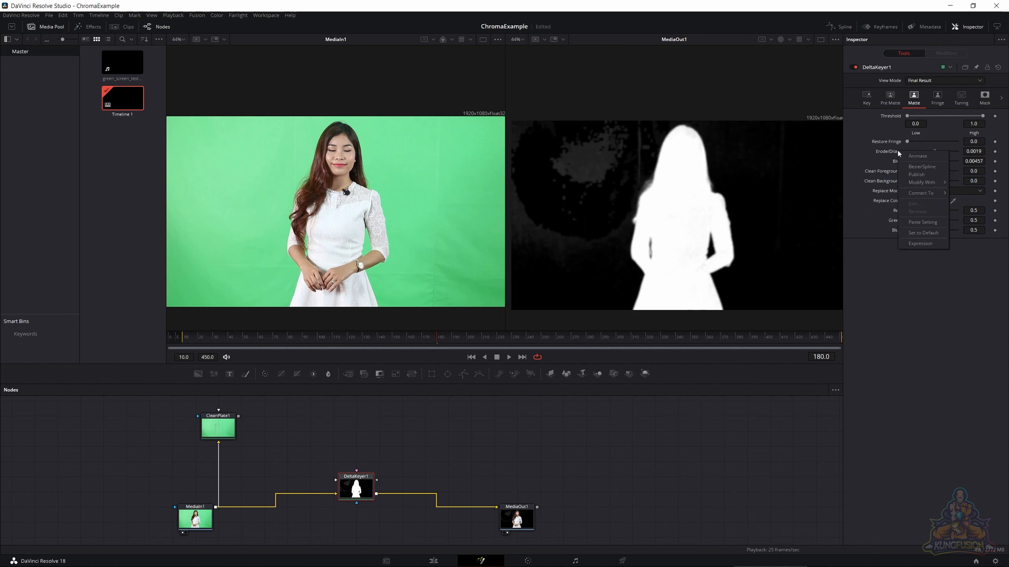
left_click(917, 232)
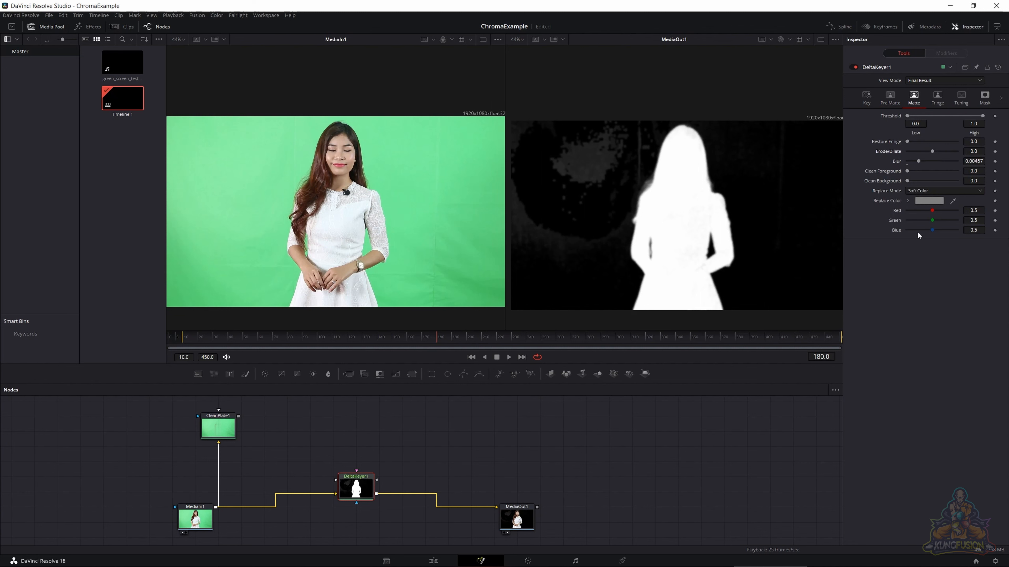
right_click(896, 160)
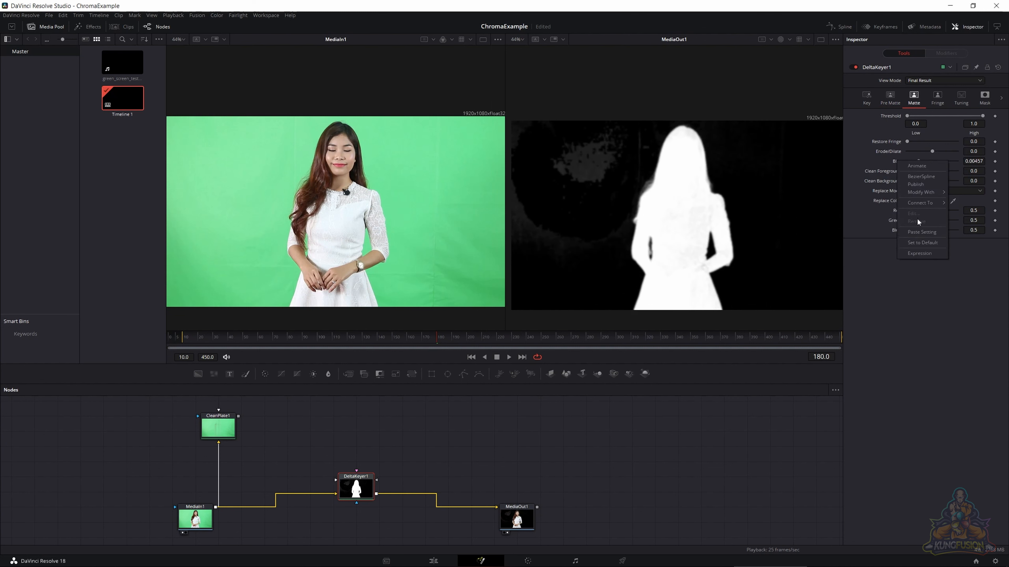
left_click(918, 243)
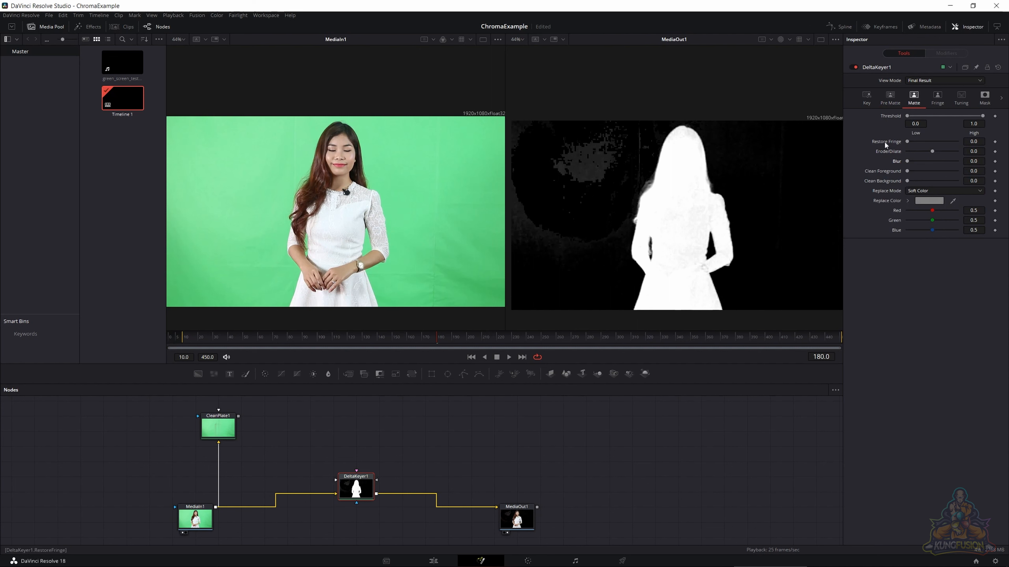
- Add the remaining grainy patch in the background's upper left to the Pre Matte ranges and fit the output image to its viewer
left_click(868, 97)
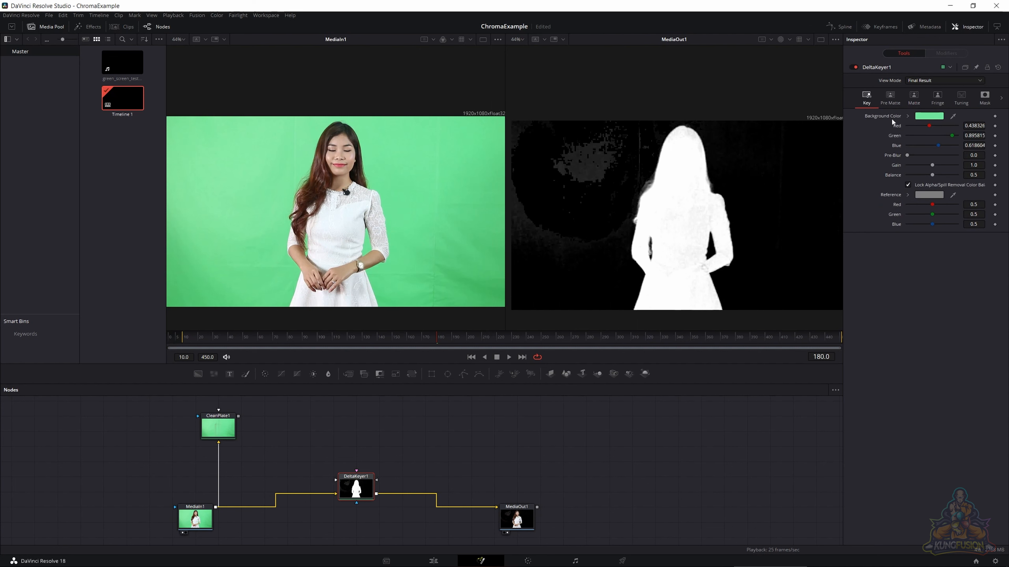
left_click(887, 96)
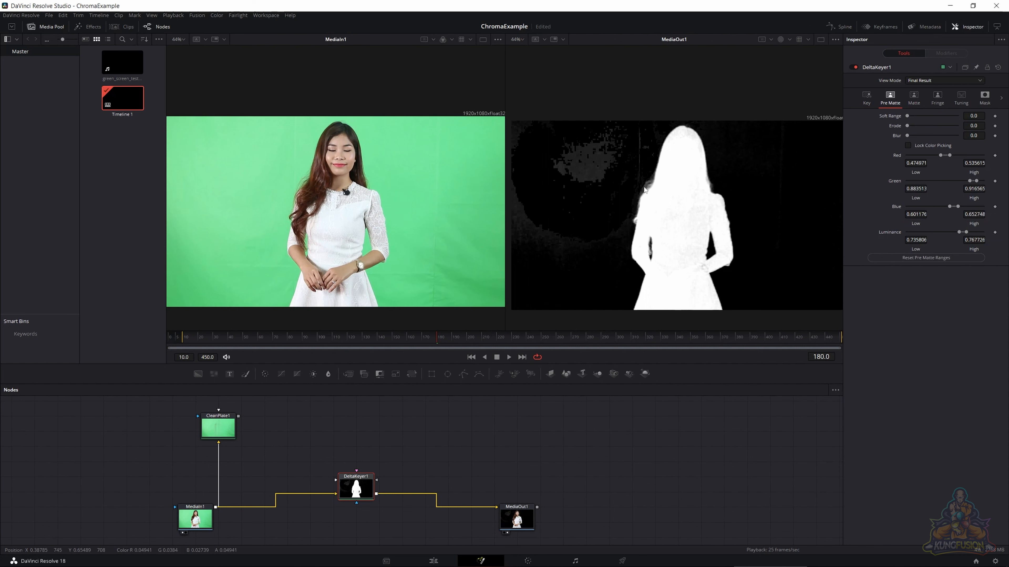
scroll(646, 191, "up", 3)
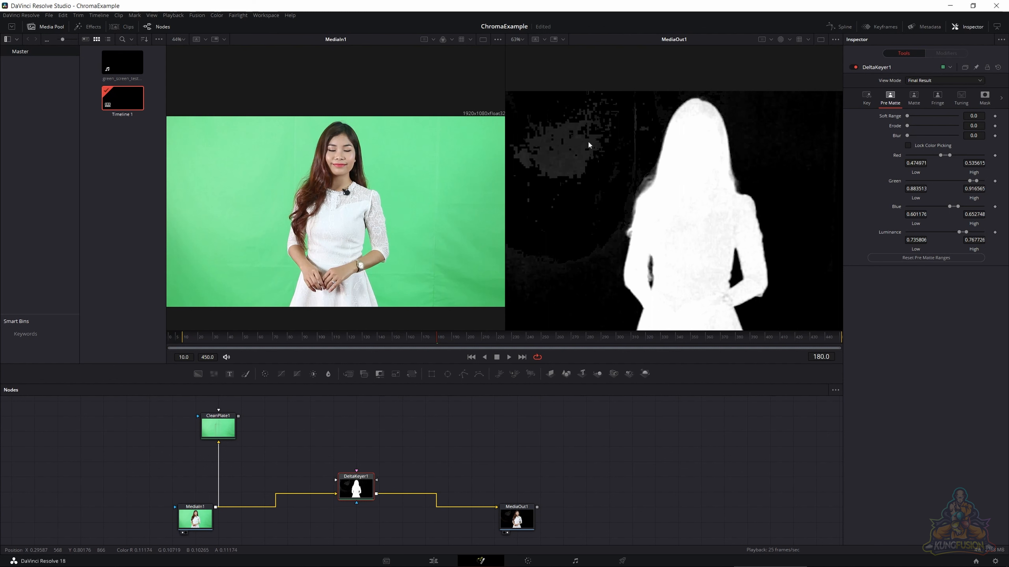
left_click_drag(536, 119, 575, 182)
scroll(594, 199, "down", 3)
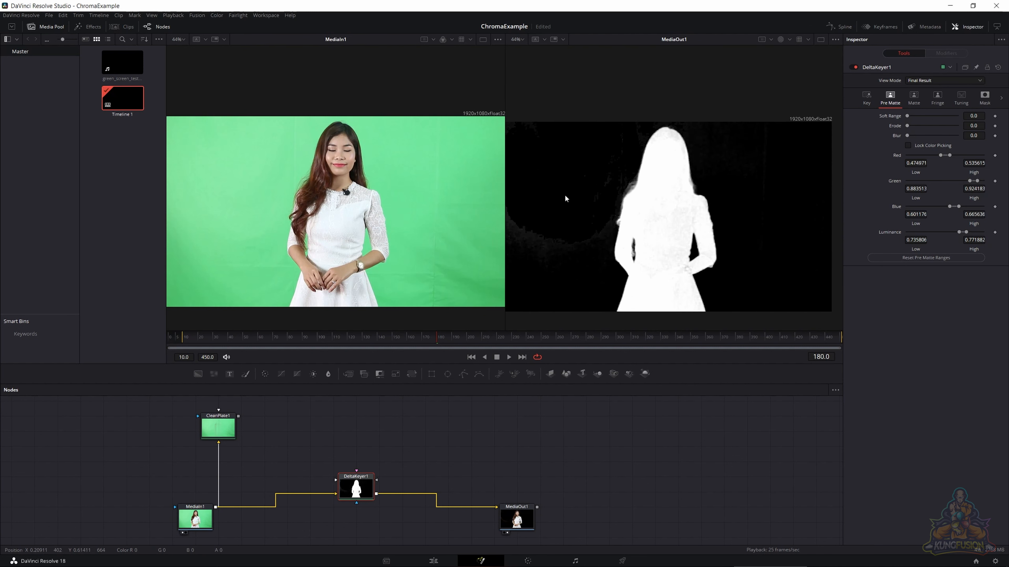
key("ctrl+f")
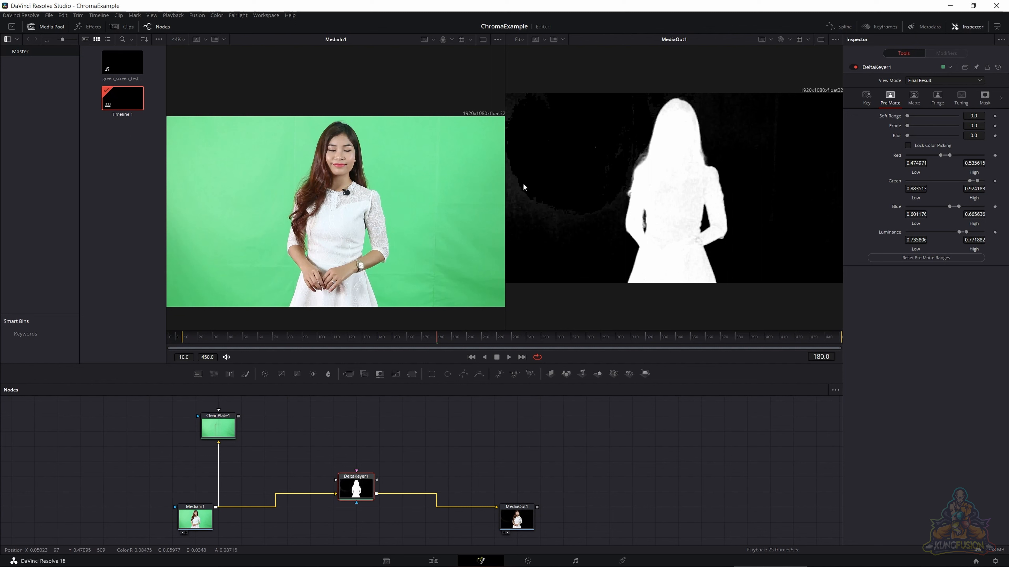
- Try sampling the left-edge haze into the Pre Matte without blur and with a blur of about 0.0038, and undo these changes
left_click_drag(522, 183, 526, 230)
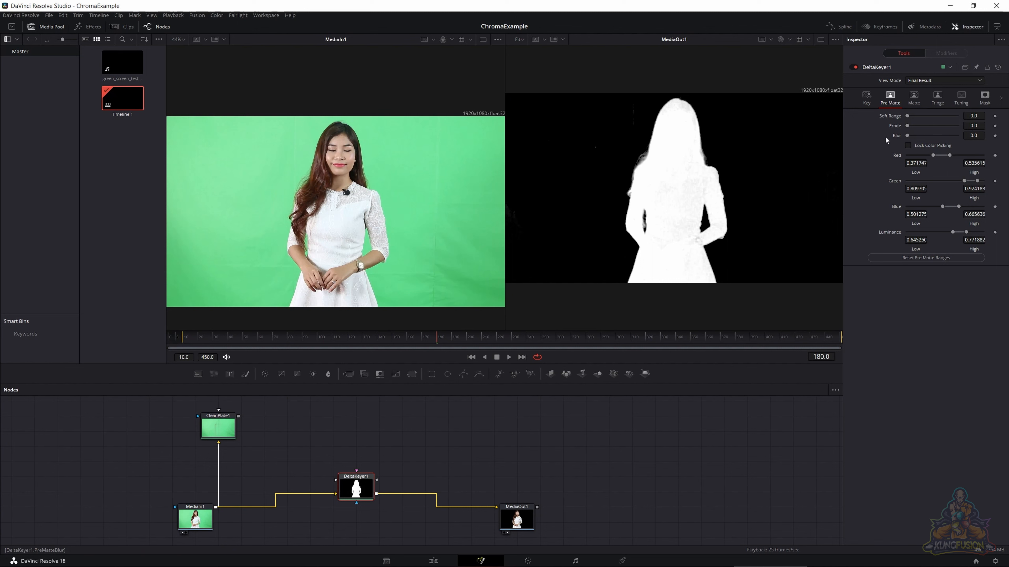
left_click(831, 150)
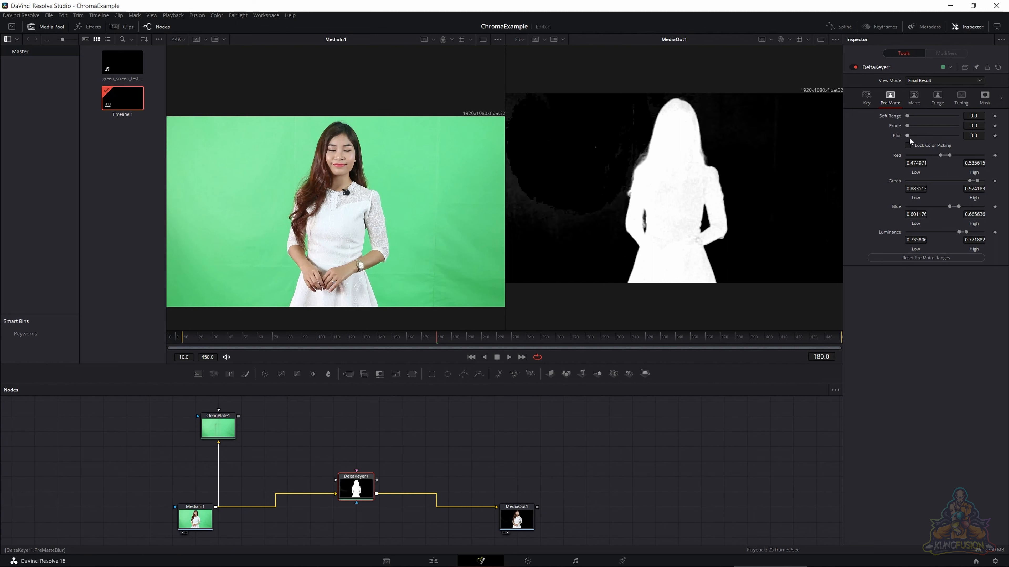
mouse_move(908, 137)
left_mouse_down()
mouse_move(939, 140)
mouse_move(905, 140)
mouse_move(928, 141)
left_mouse_up()
left_click_drag(530, 184, 543, 225)
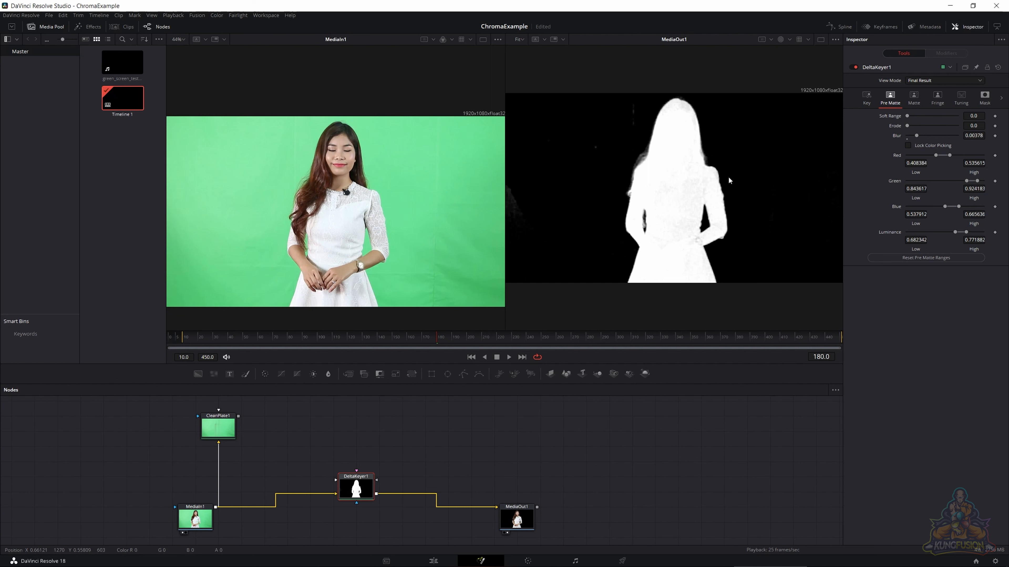
key("ctrl+z")
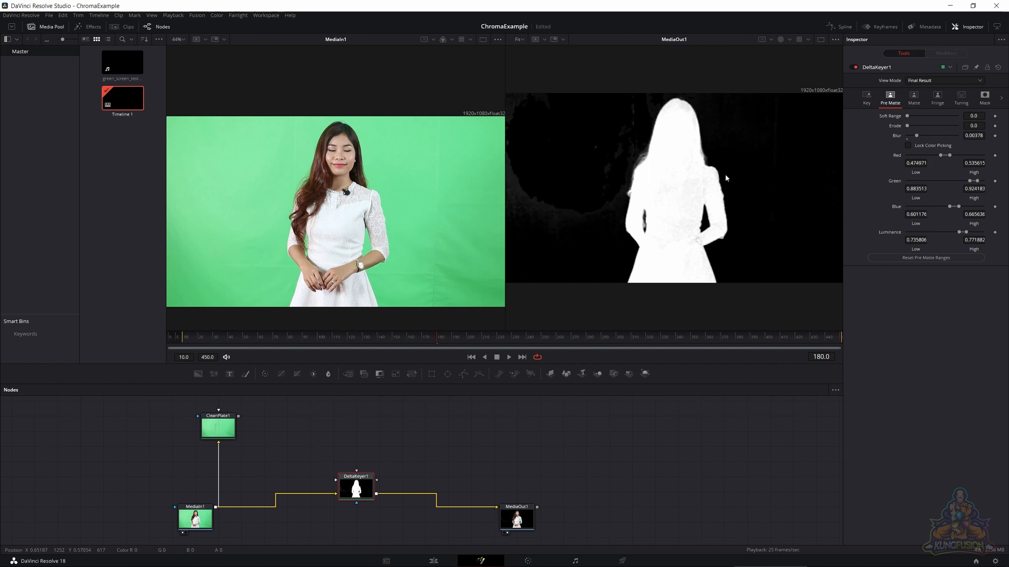
key("ctrl+z")
- Sample the haze at the background's left edge into the Pre Matte ranges and show DeltaKeyer1's Status view in color
left_click_drag(528, 176, 554, 229)
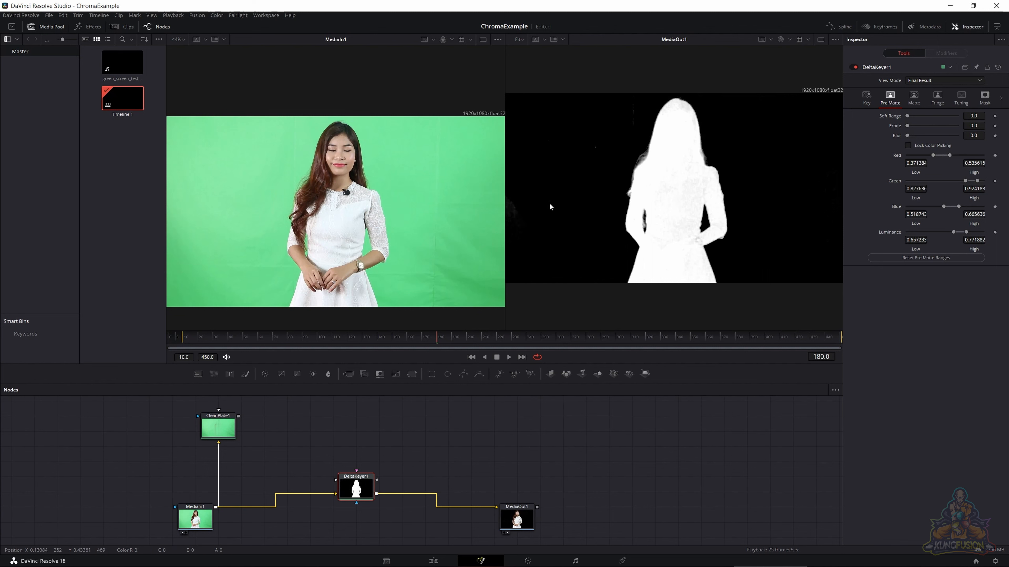
left_click_drag(516, 207, 513, 215)
left_click(933, 80)
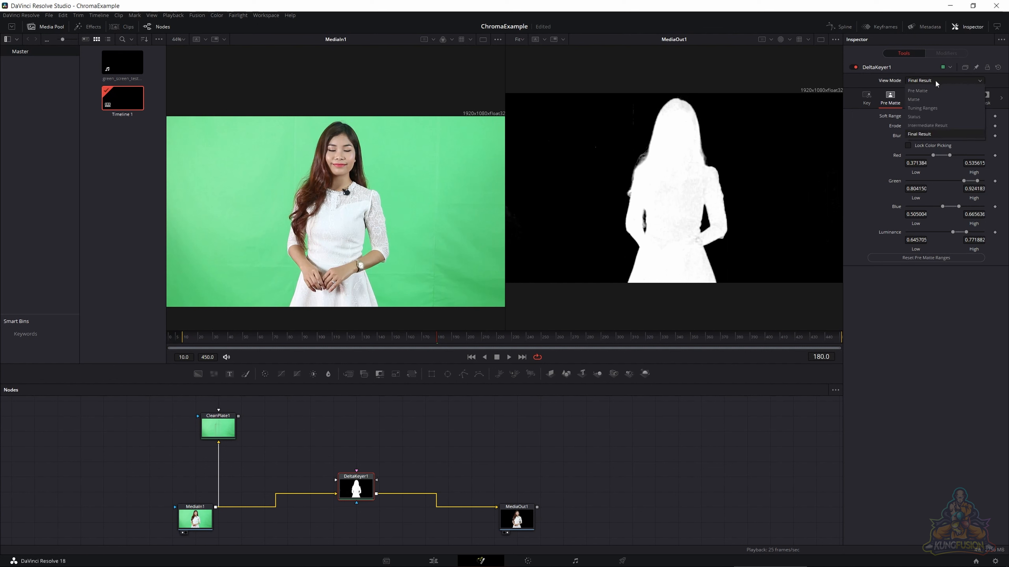
left_click(931, 116)
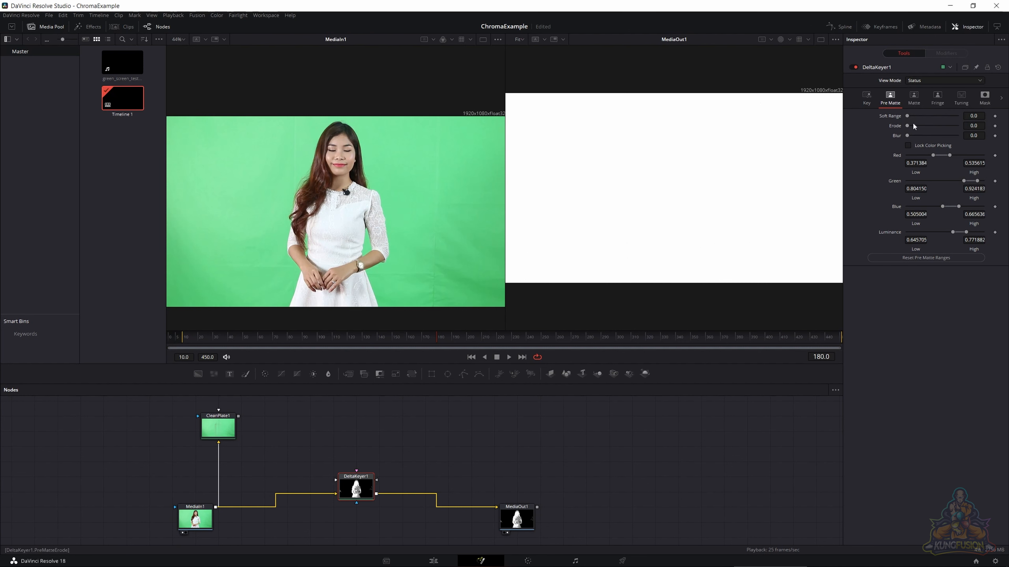
left_click(789, 40)
left_click(790, 52)
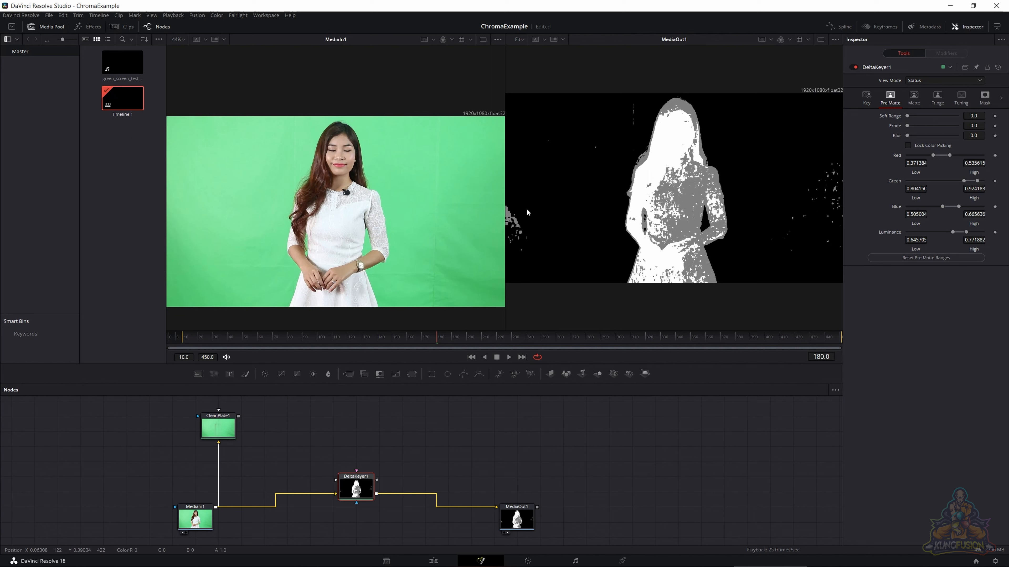
- Try adding the white specks at the left edge of the Status view to the Pre Matte ranges, and undo it
left_click_drag(518, 206, 507, 256)
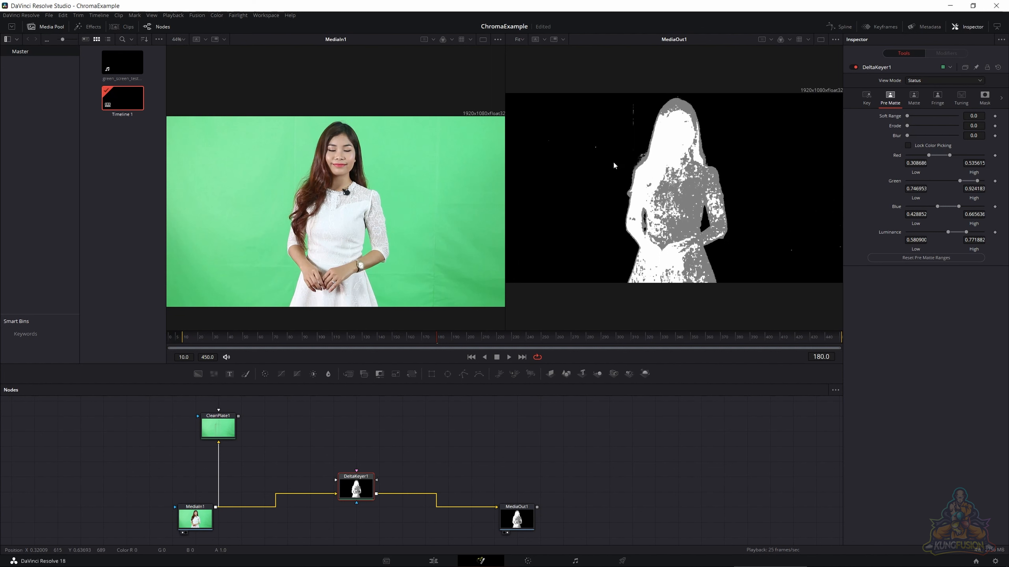
key("ctrl+z")
key("ctrl+z")
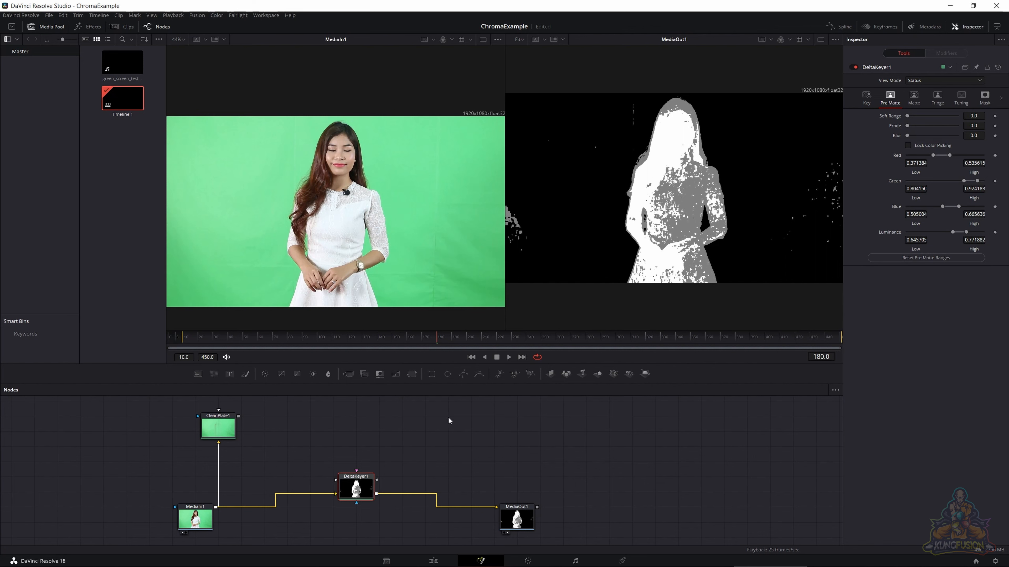
- Add a BSpline mask node, detach it from DeltaKeyer1's effect mask input and connect it as the Garbage Matte
left_click(478, 373)
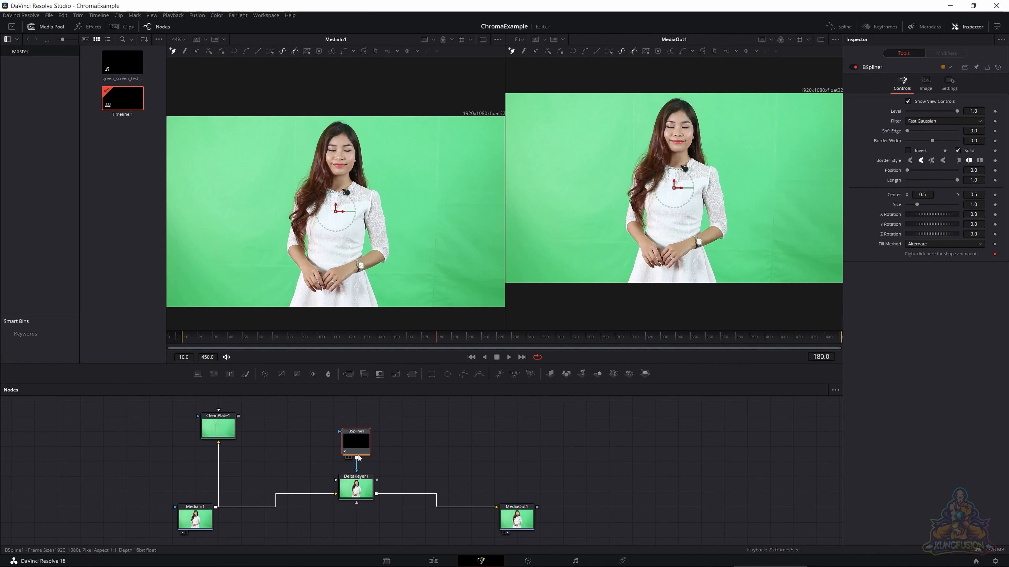
left_click_drag(358, 458, 357, 473)
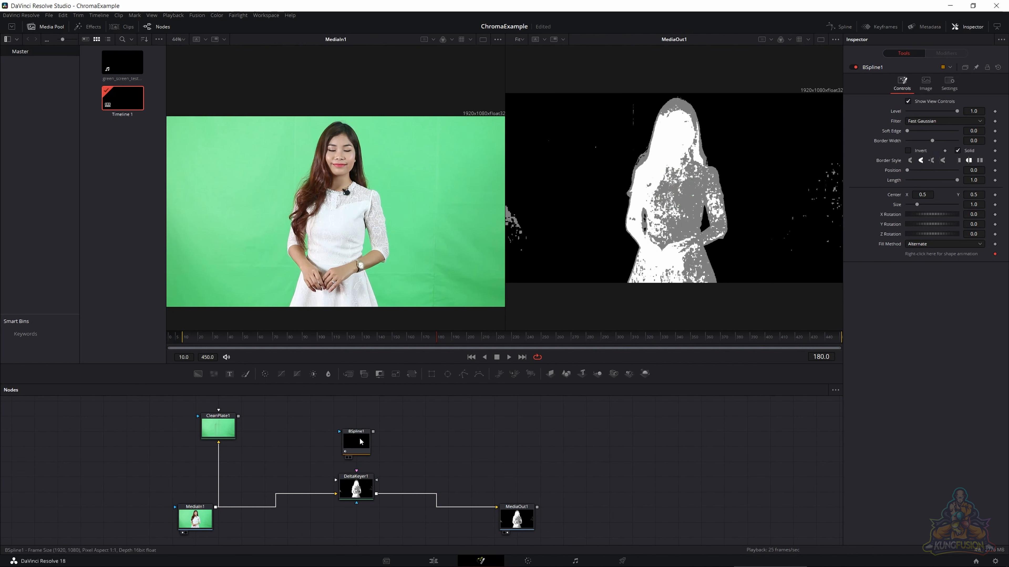
left_click_drag(373, 432, 356, 493)
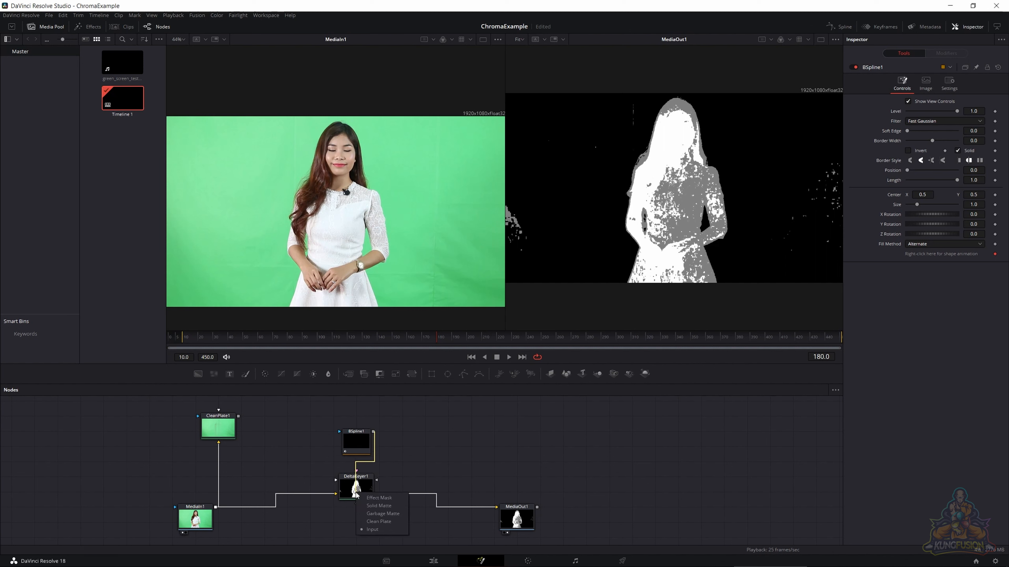
left_click(373, 510)
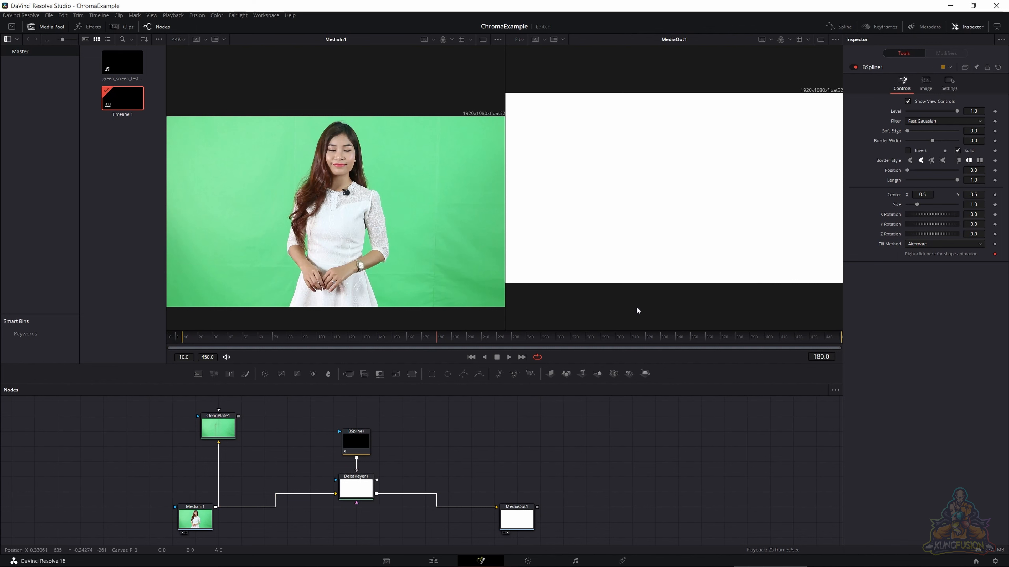
- Draw a closed triangular BSpline1 shape over the woman's upper body, pull its edge out to a fourth point, and delete the node
left_click(366, 445)
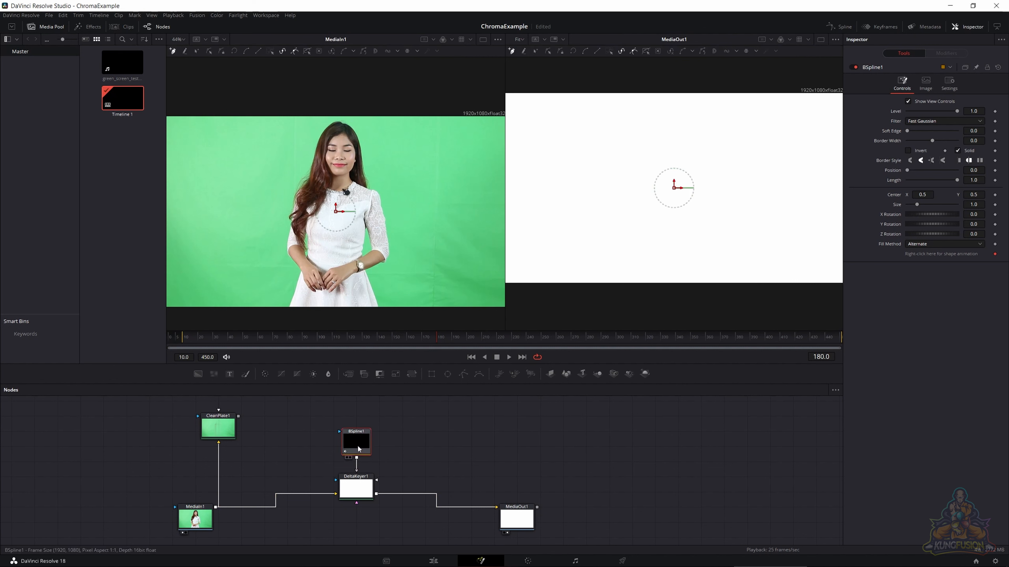
left_click(650, 135)
left_click(595, 213)
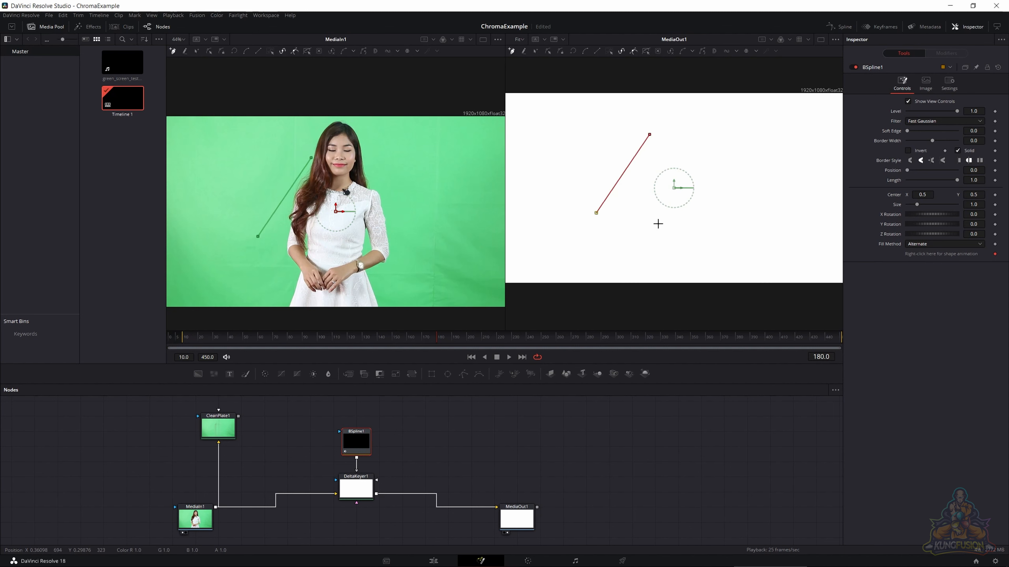
left_click(661, 225)
left_click(649, 135)
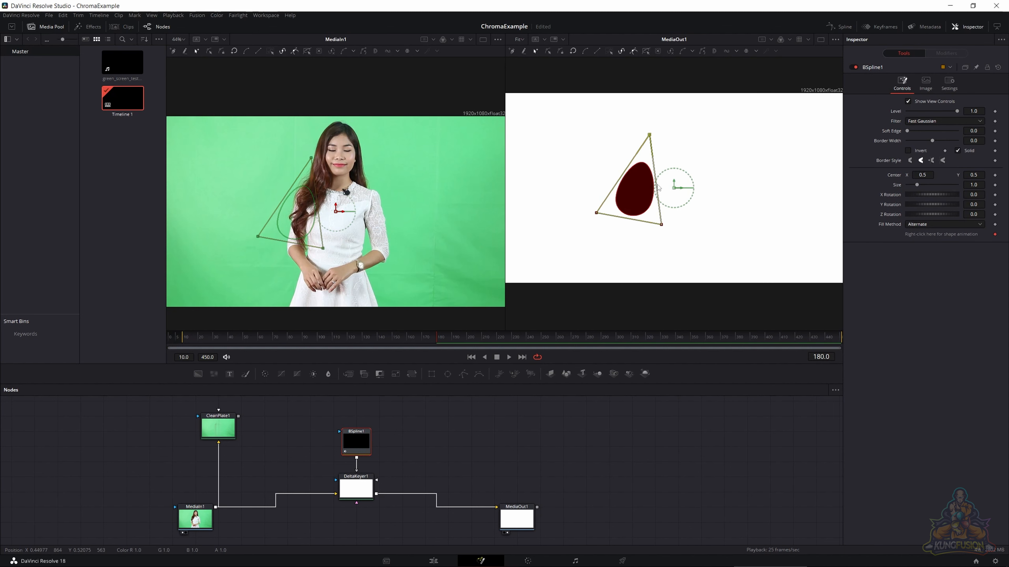
left_click_drag(658, 188, 695, 148)
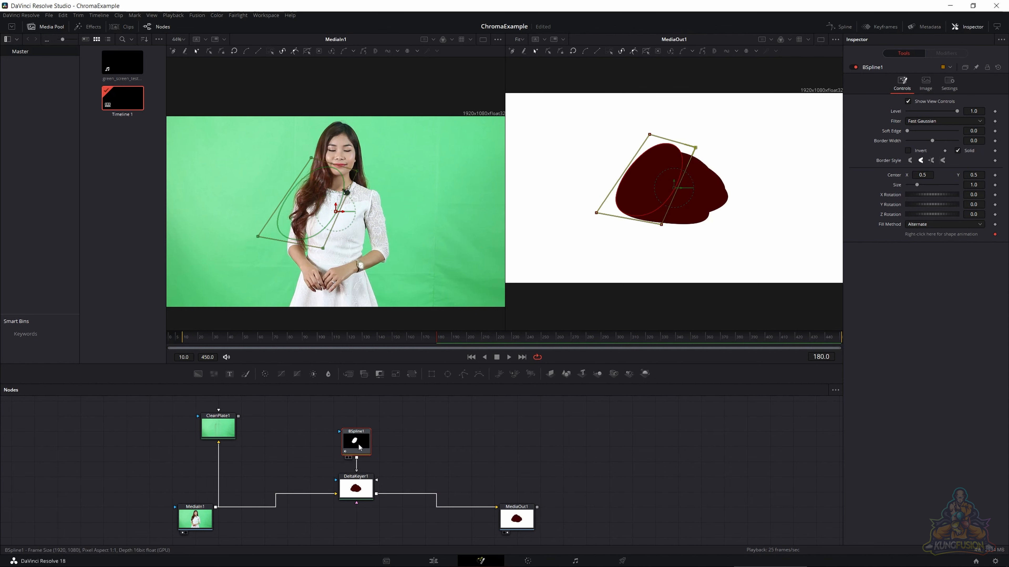
key("Delete")
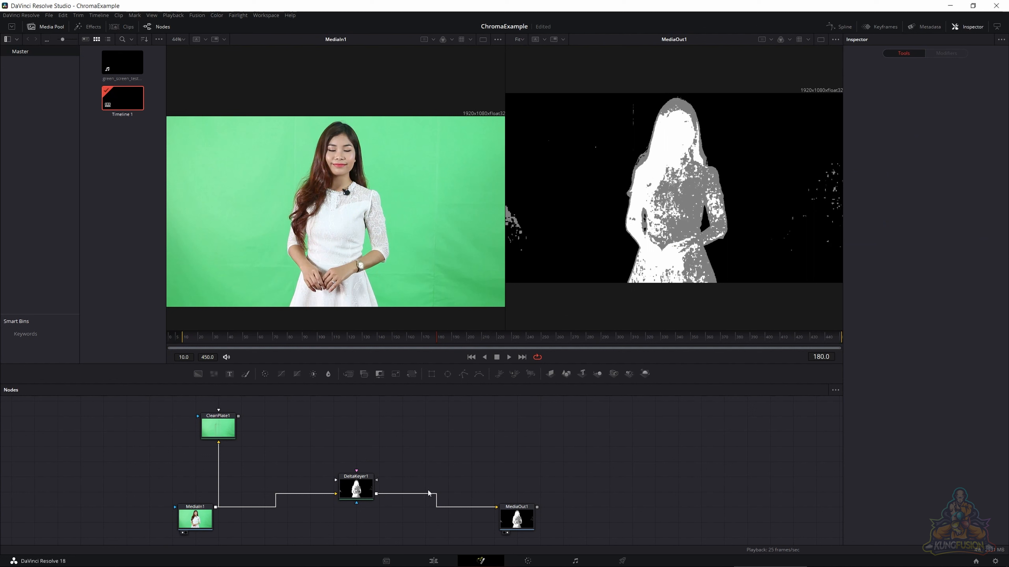
- Switch DeltaKeyer1 from the Status view to Final Result and inspect the keyed hair edges around the woman's face
left_click(367, 495)
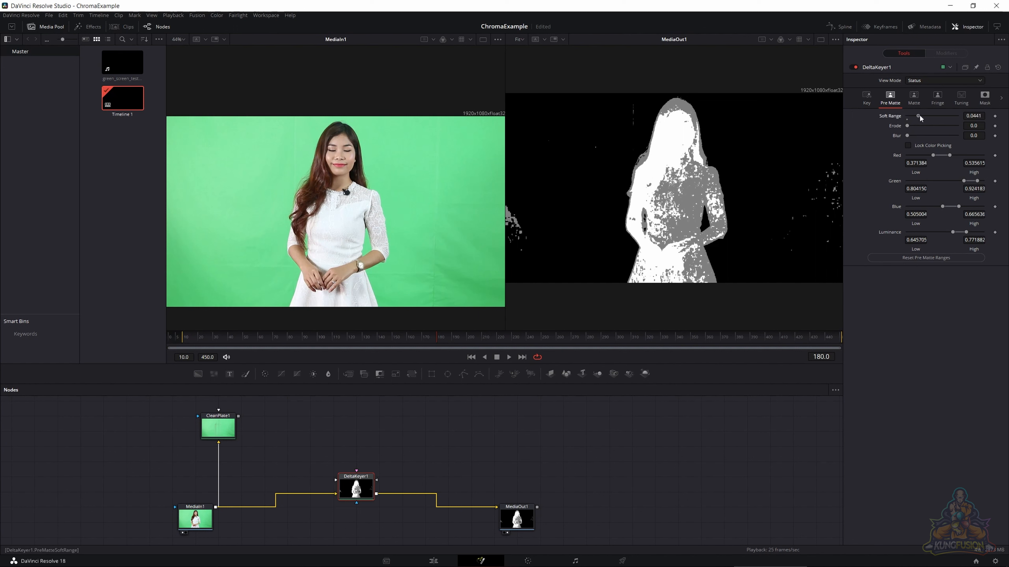
left_click(866, 98)
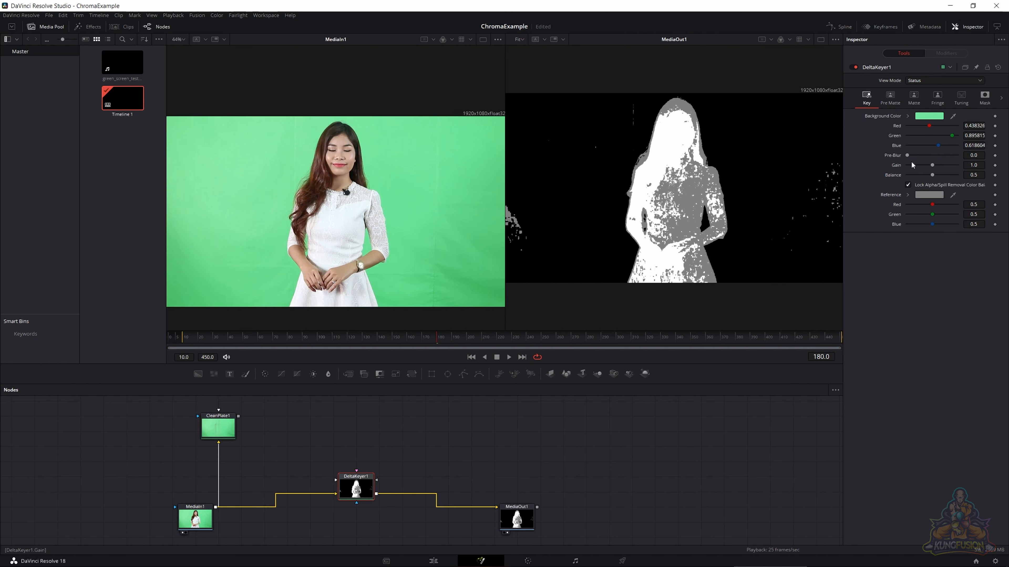
mouse_move(907, 155)
left_mouse_down()
mouse_move(918, 156)
mouse_move(900, 159)
left_mouse_up()
left_click(932, 81)
left_click(923, 136)
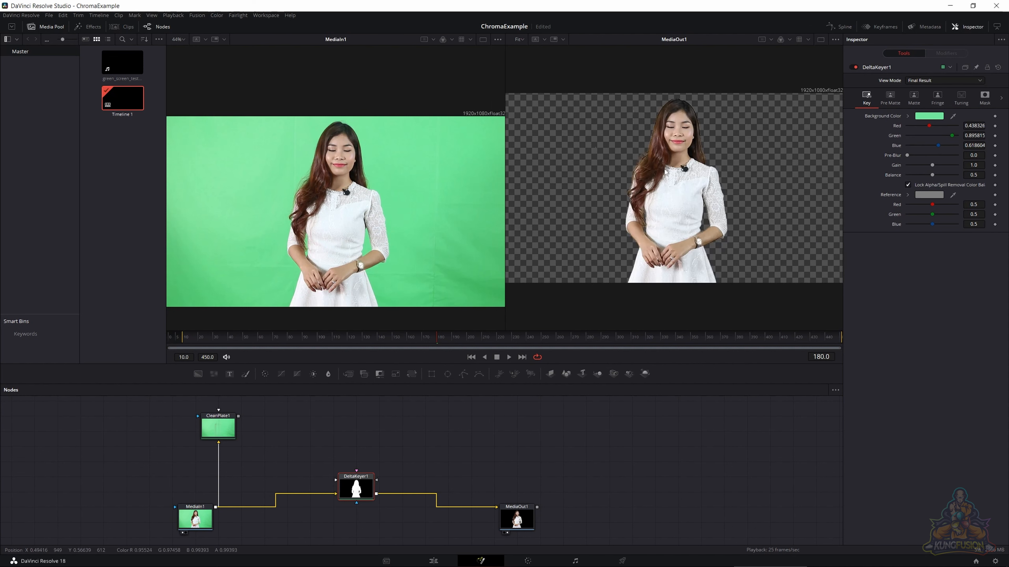
scroll(666, 172, "up", 5)
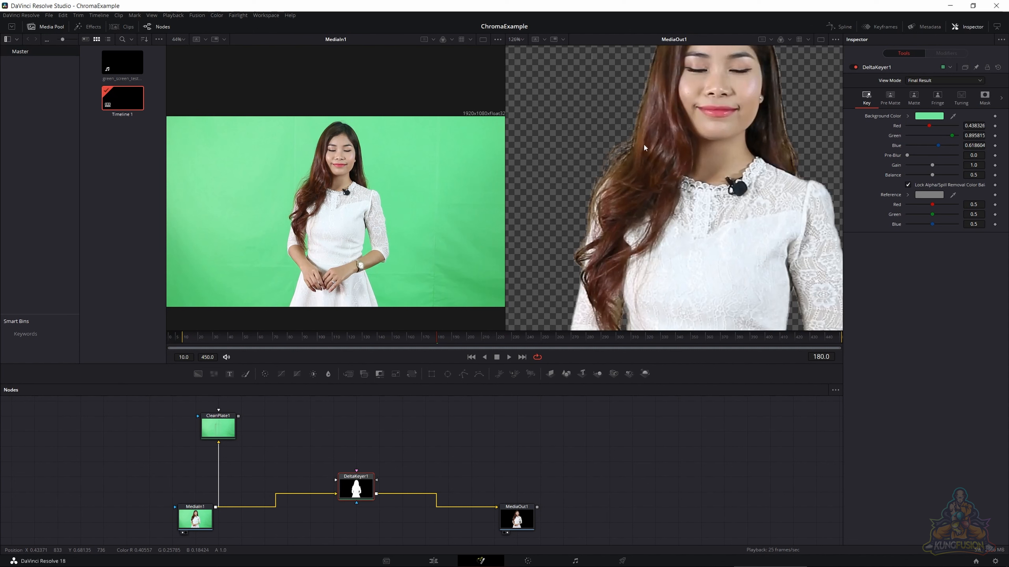
left_click_drag(653, 132, 599, 212)
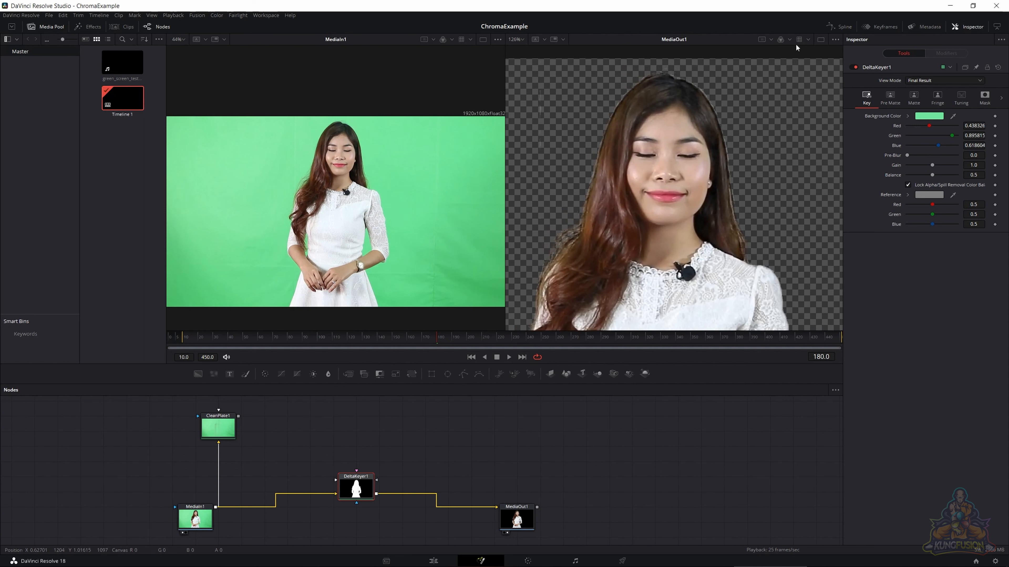
- Show only the alpha channel of MediaOut1 and switch to a single enlarged viewer
left_click(789, 40)
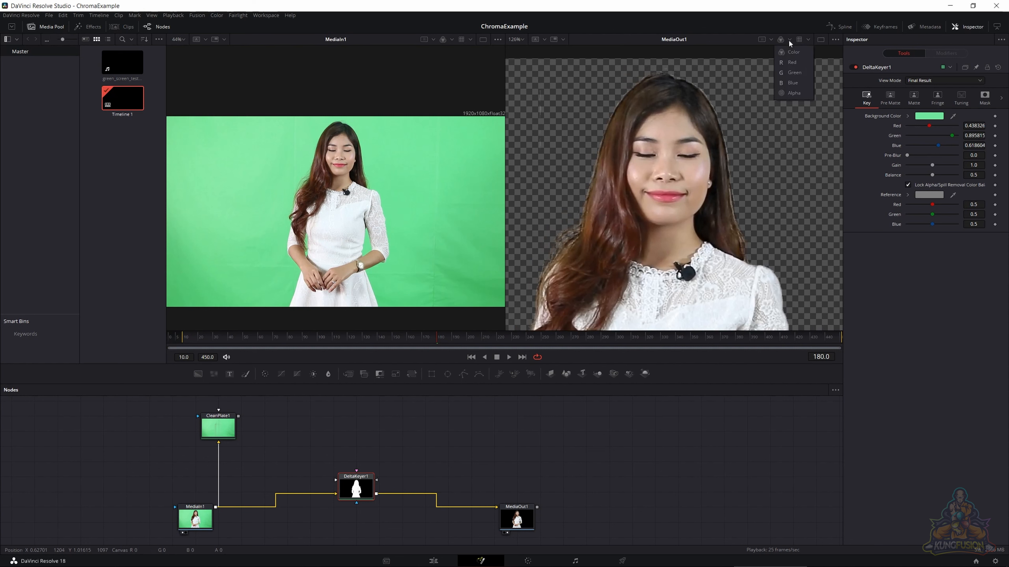
left_click(790, 91)
scroll(711, 155, "down", 3)
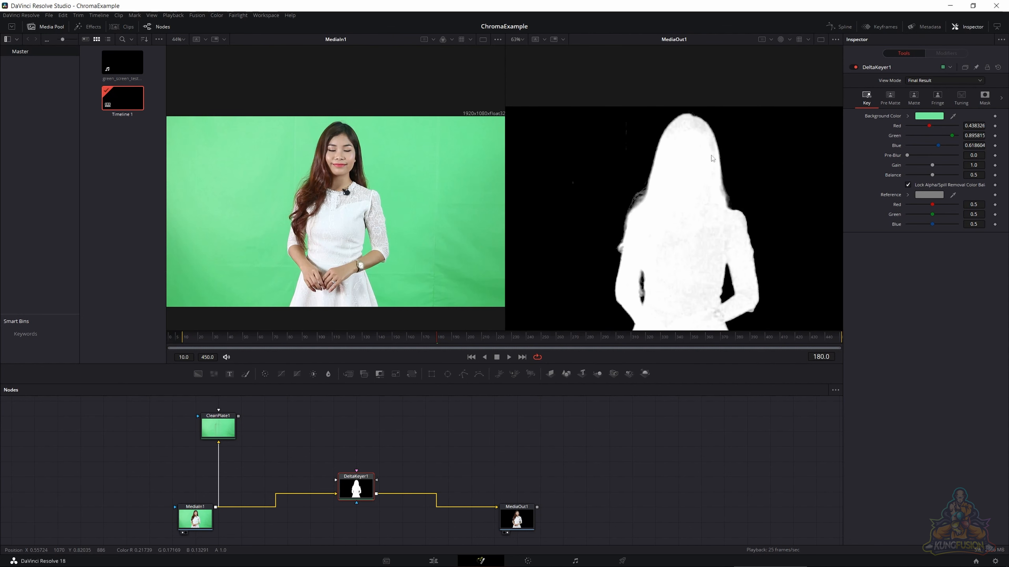
scroll(665, 246, "down", 1)
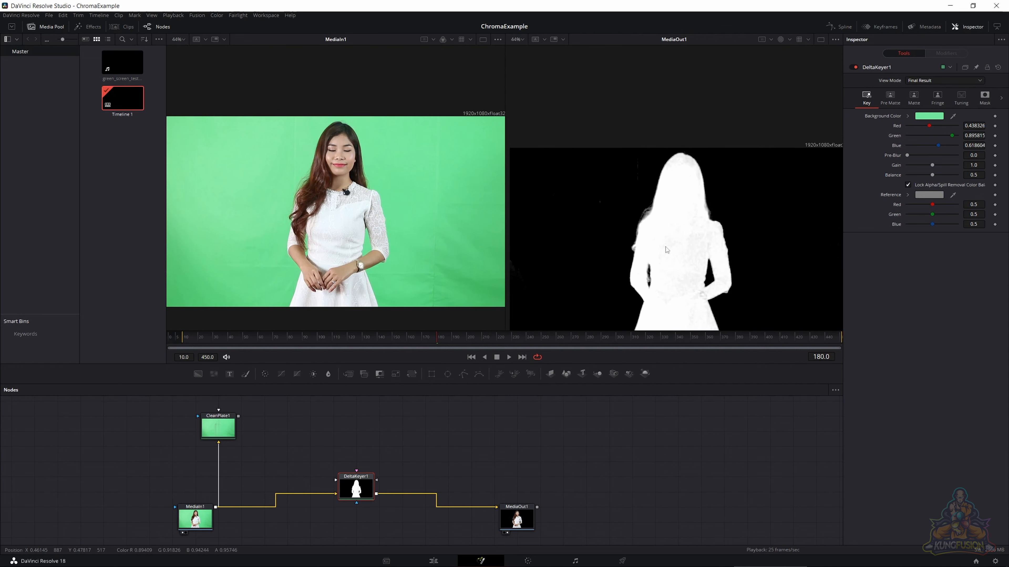
scroll(667, 246, "up", 2)
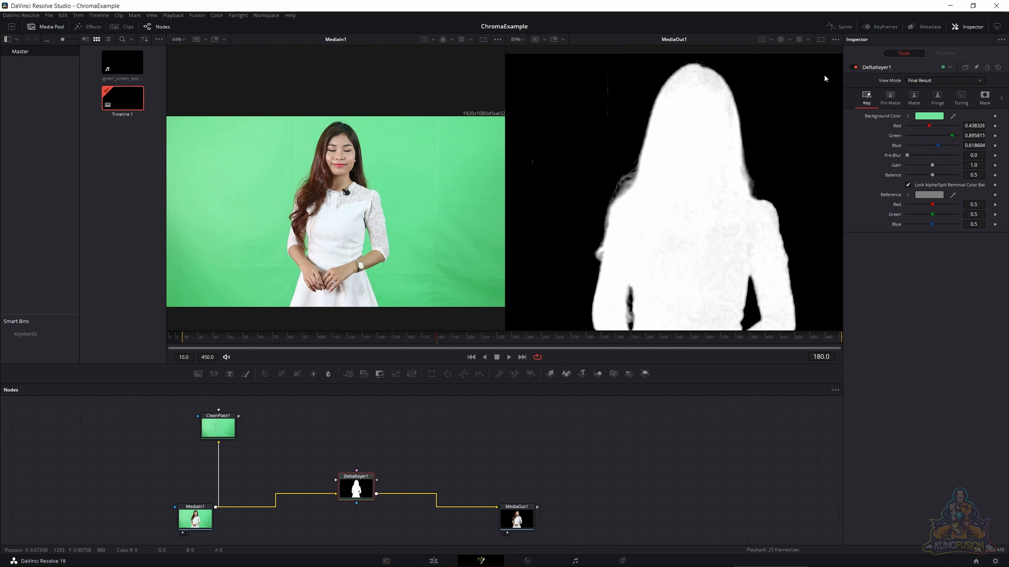
left_click(821, 38)
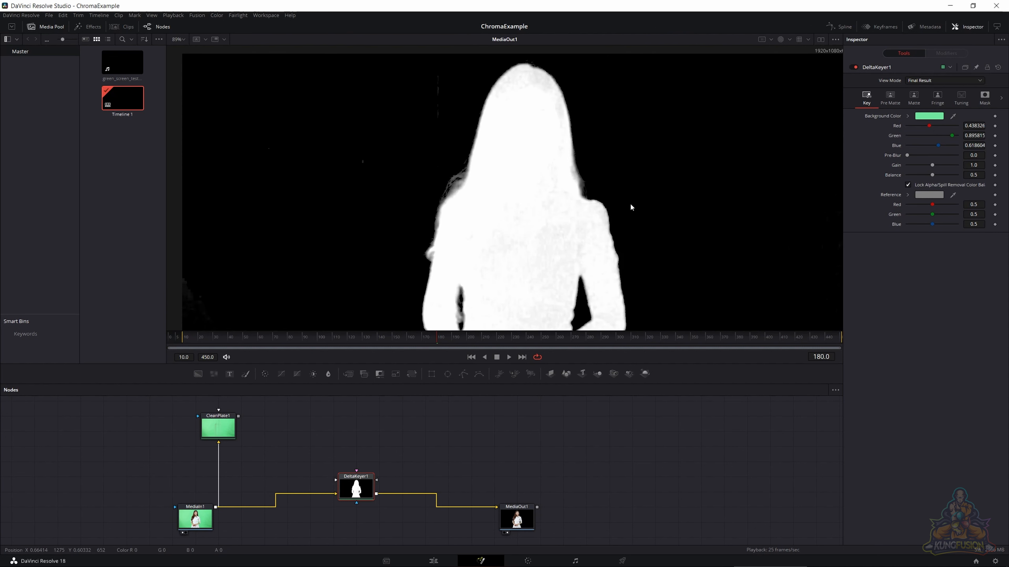
scroll(631, 207, "down", 2)
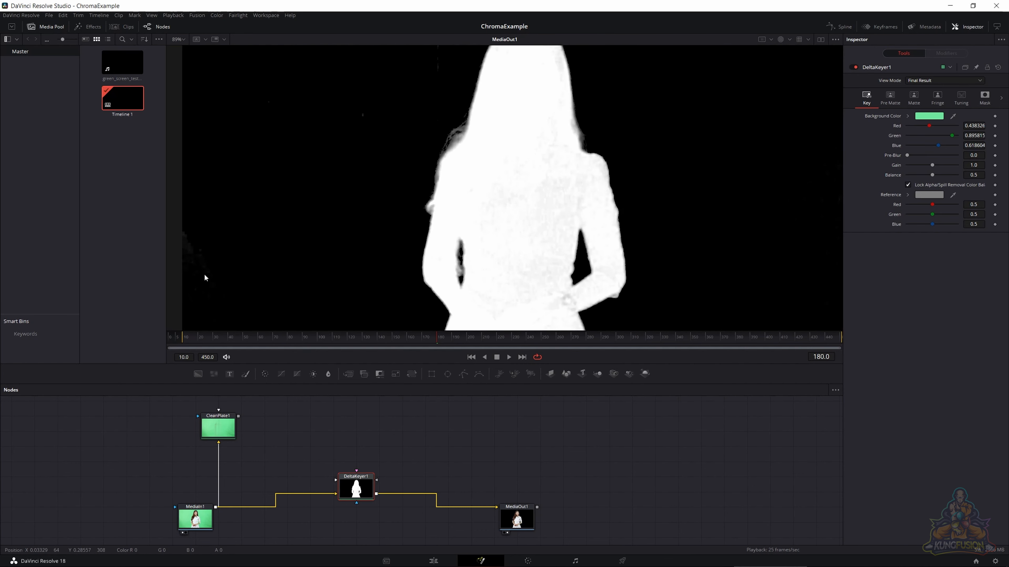
- Set DeltaKeyer1's low Matte threshold to 0.111 and show its Status view in color
left_click(914, 104)
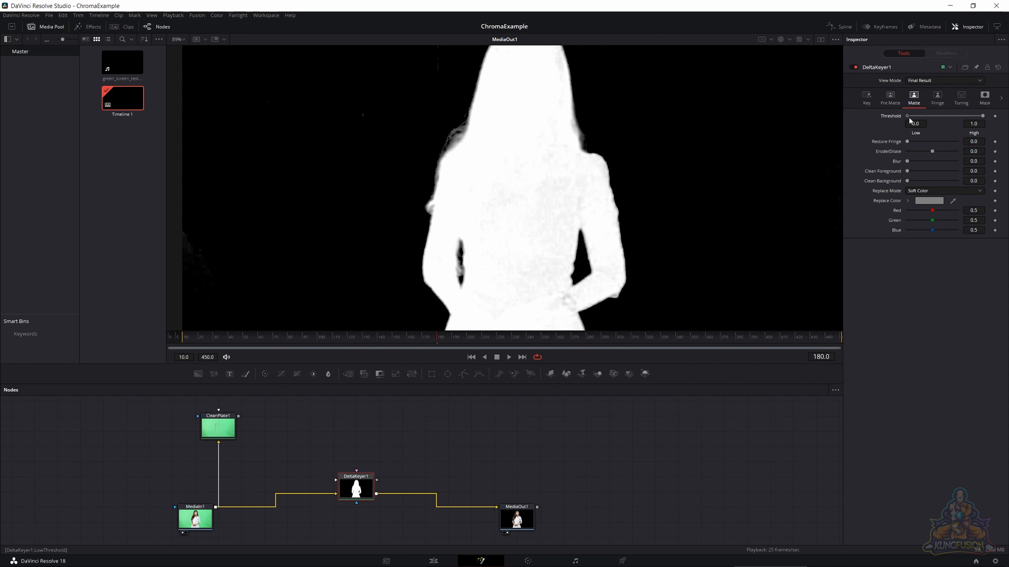
left_click_drag(910, 118, 914, 118)
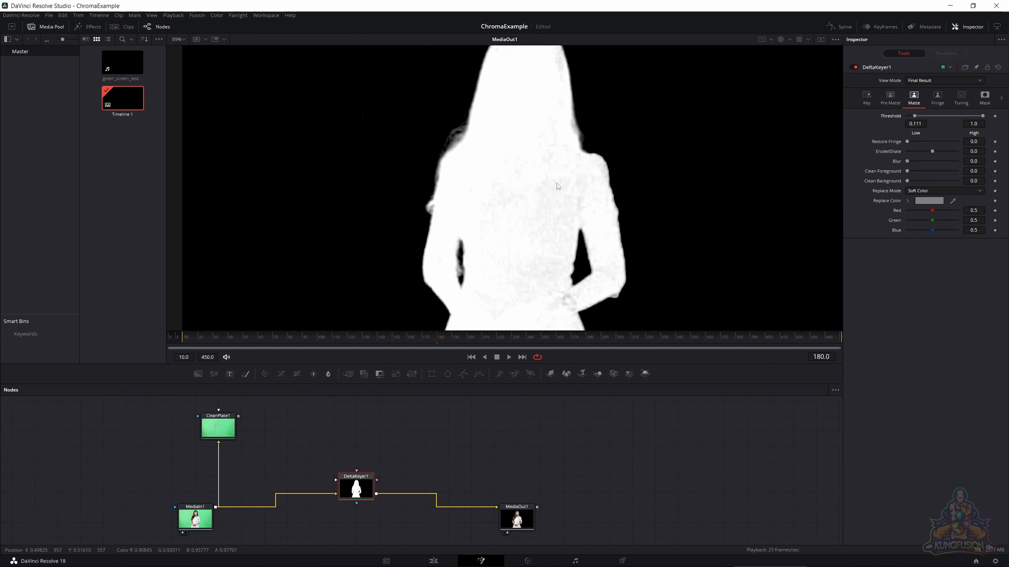
left_click(934, 80)
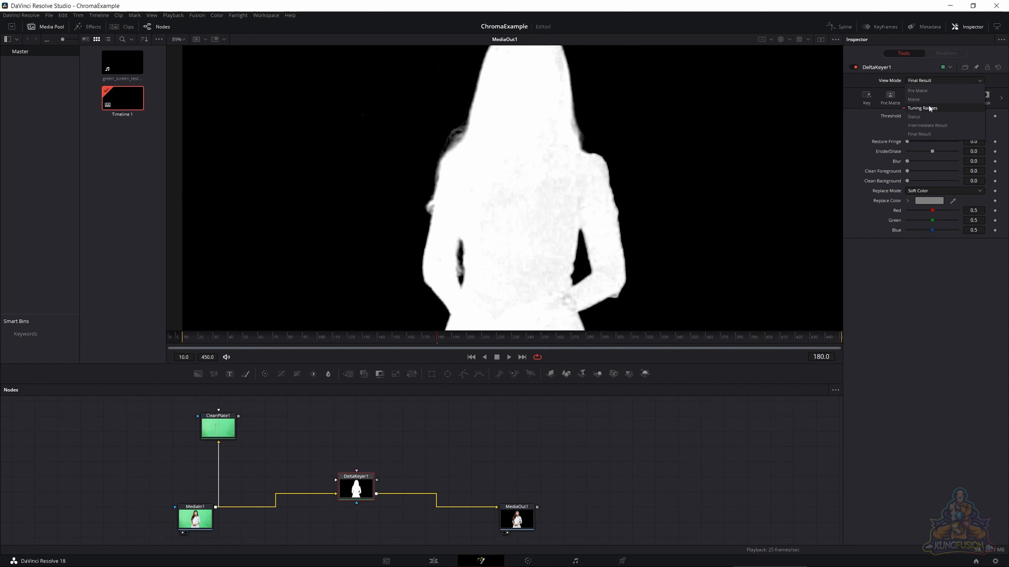
left_click(929, 115)
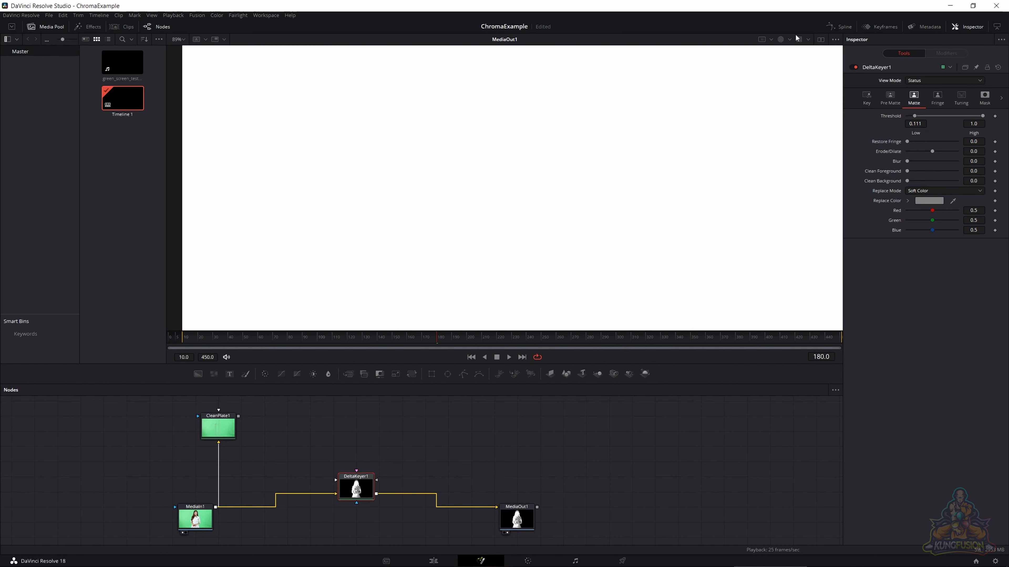
left_click(781, 39)
left_click(790, 52)
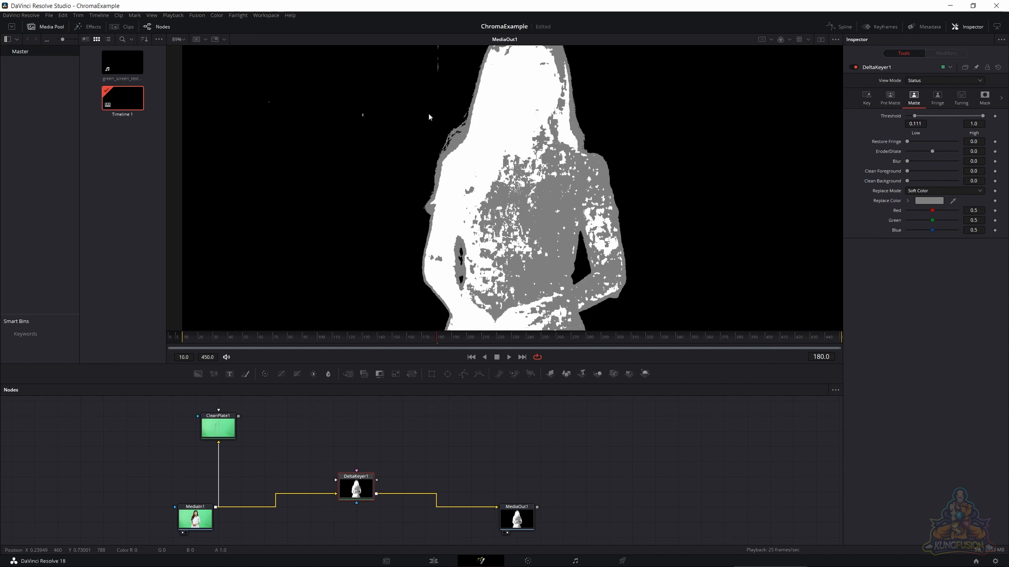
- Set the low Matte threshold to 0.167 and return to the alpha channel of the Final Result view
left_click_drag(914, 116, 918, 119)
left_click(789, 39)
left_click(796, 90)
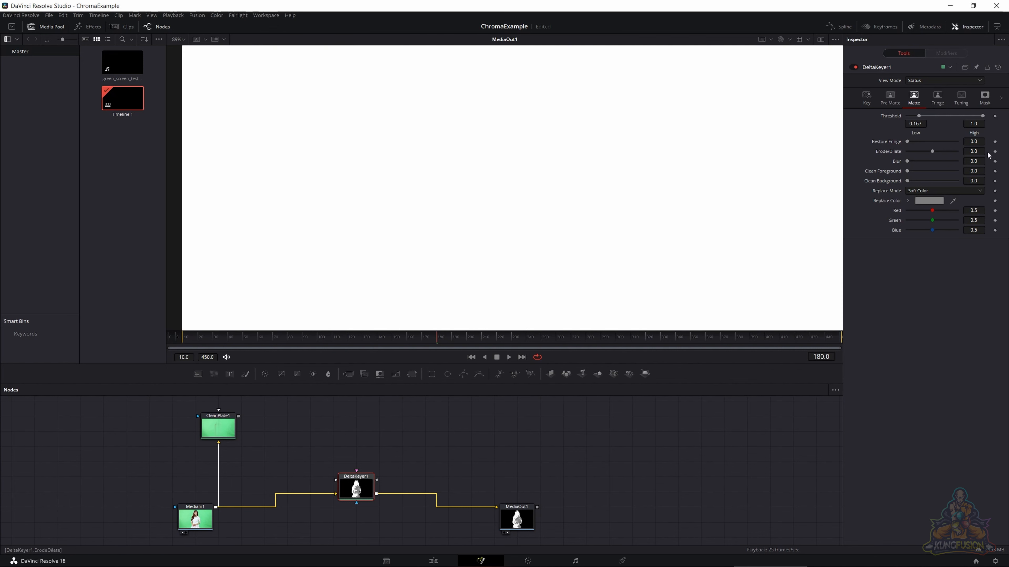
left_click(941, 82)
left_click(925, 135)
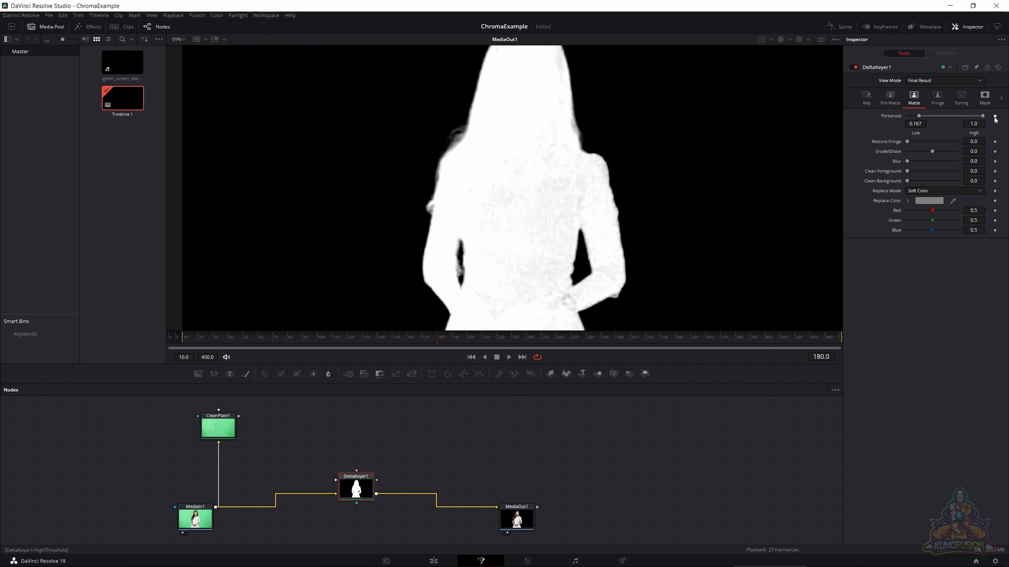
- Set the high Matte threshold to 0.856 and display MediaOut1 in color
left_click_drag(982, 118, 978, 118)
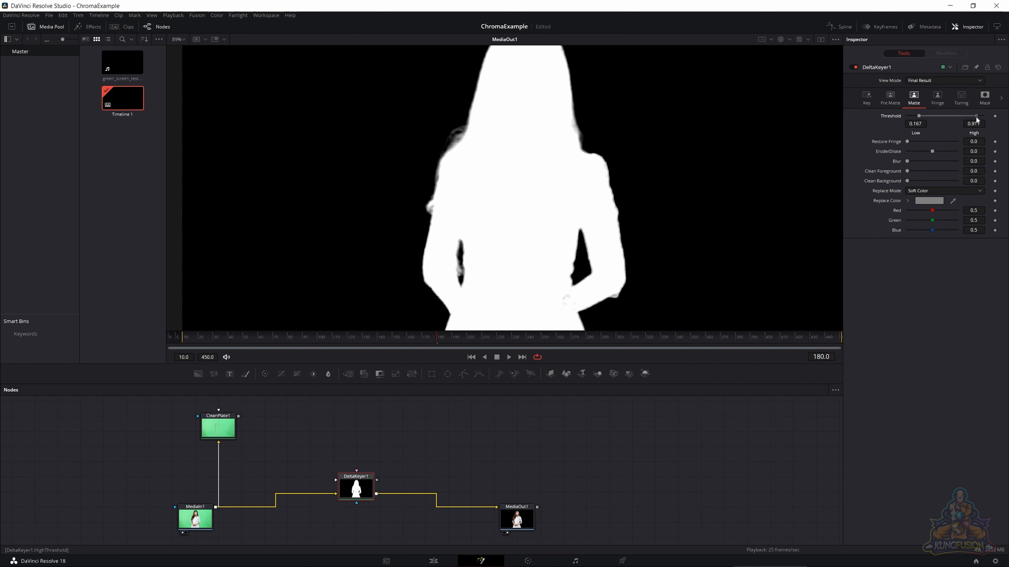
left_click_drag(976, 117, 972, 120)
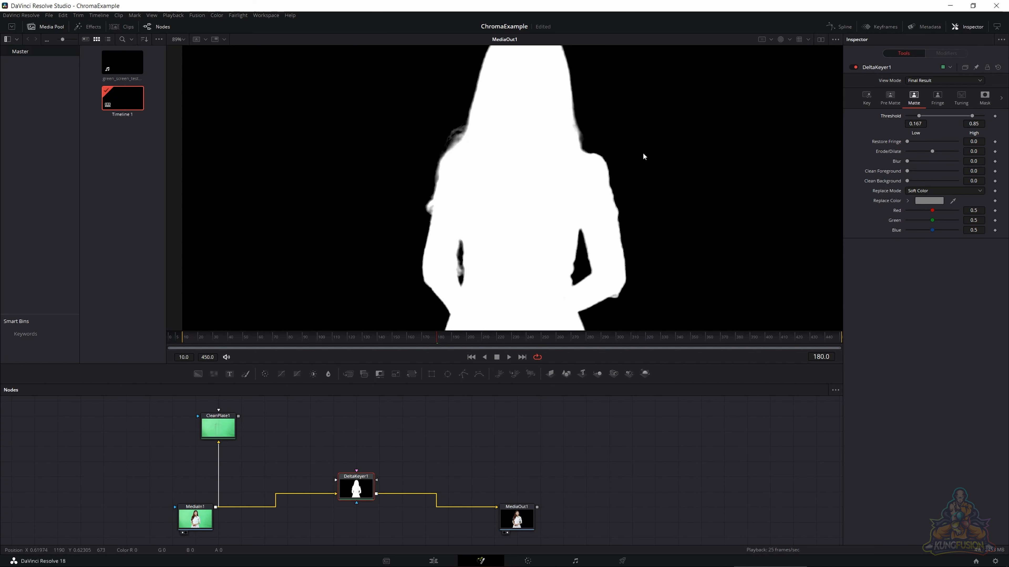
mouse_move(972, 119)
left_mouse_down()
mouse_move(949, 121)
mouse_move(985, 125)
mouse_move(973, 127)
left_mouse_up()
left_click(791, 41)
left_click(791, 50)
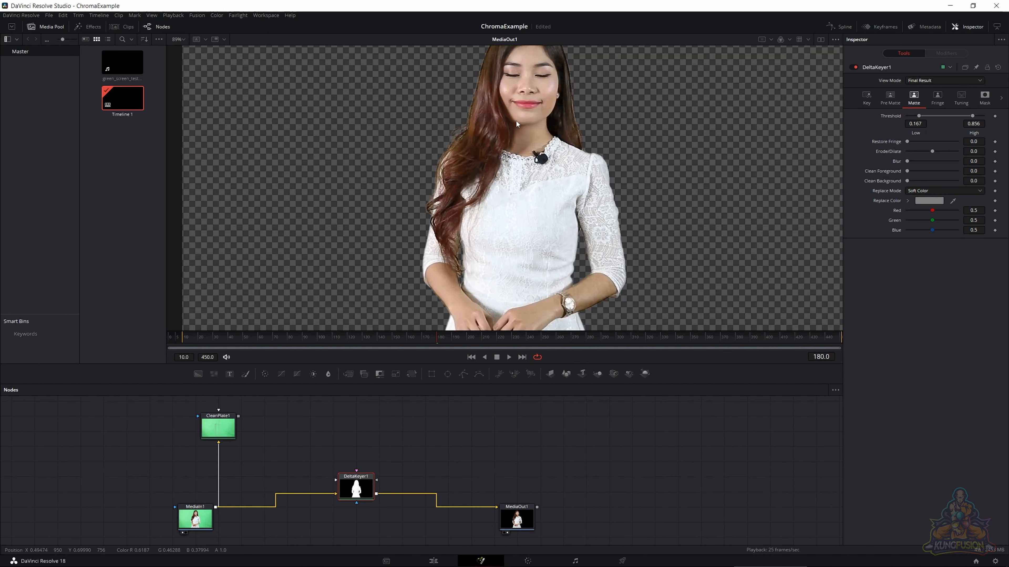
- Play the keyed clip up to frame 214, stop it there and save the project
key("space")
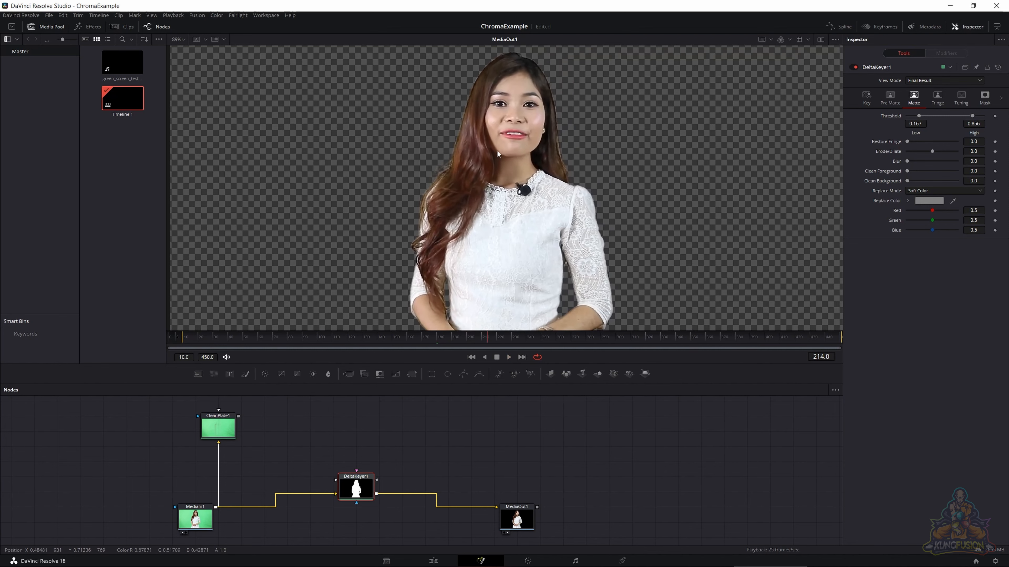
key("space")
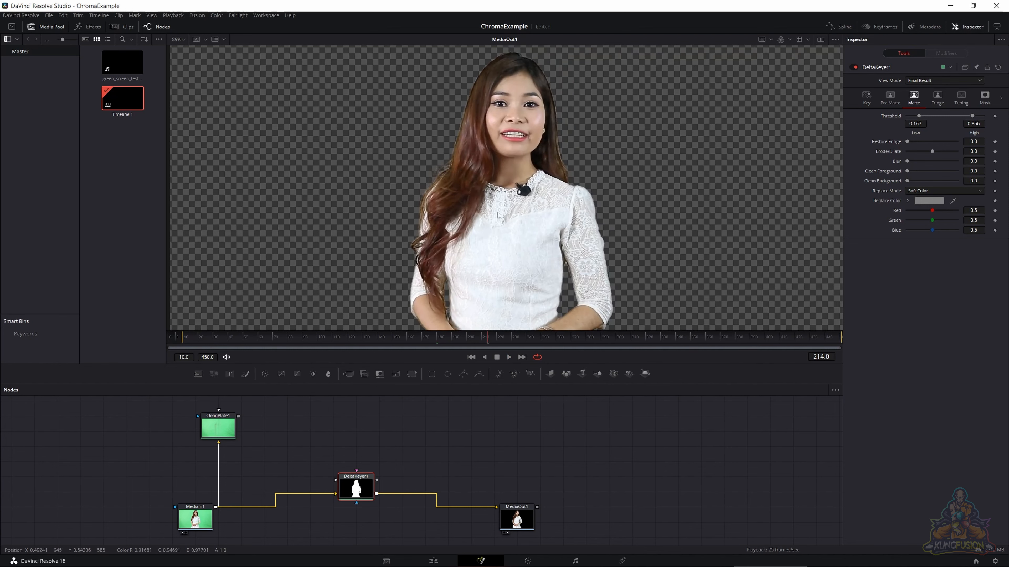
key("ctrl+s")
- Set DeltaKeyer1's Matte Erode/Dilate to -0.0009 and its Blur to 0.00173
scroll(492, 107, "up", 5)
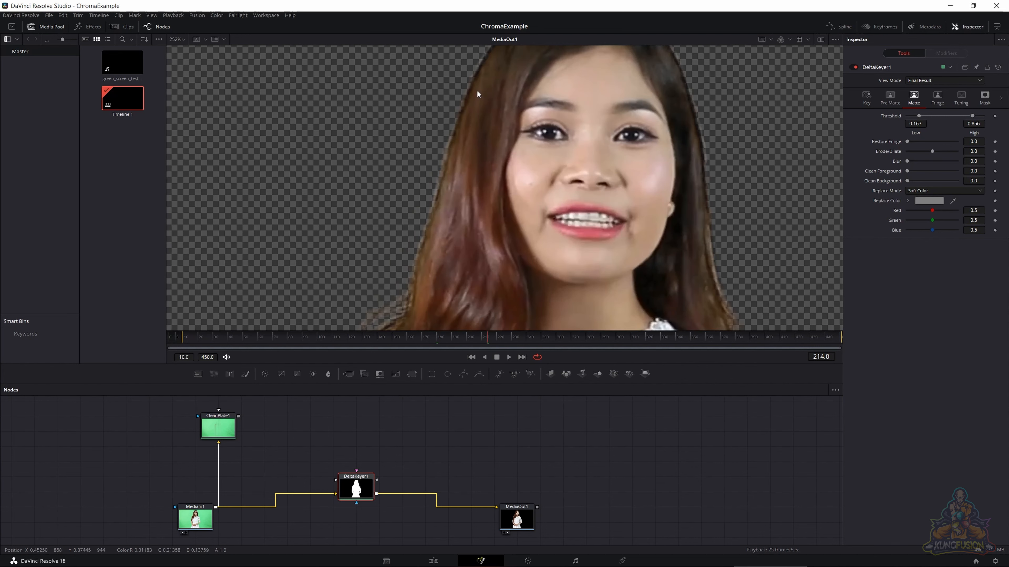
scroll(473, 123, "up", 2)
scroll(472, 130, "down", 1)
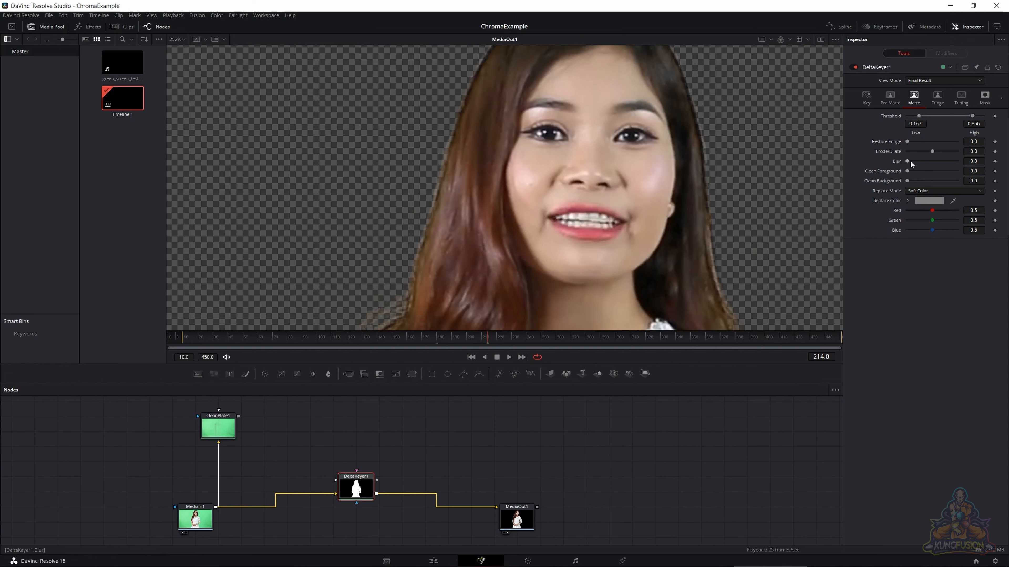
left_click_drag(908, 161, 914, 160)
left_click_drag(932, 150, 931, 151)
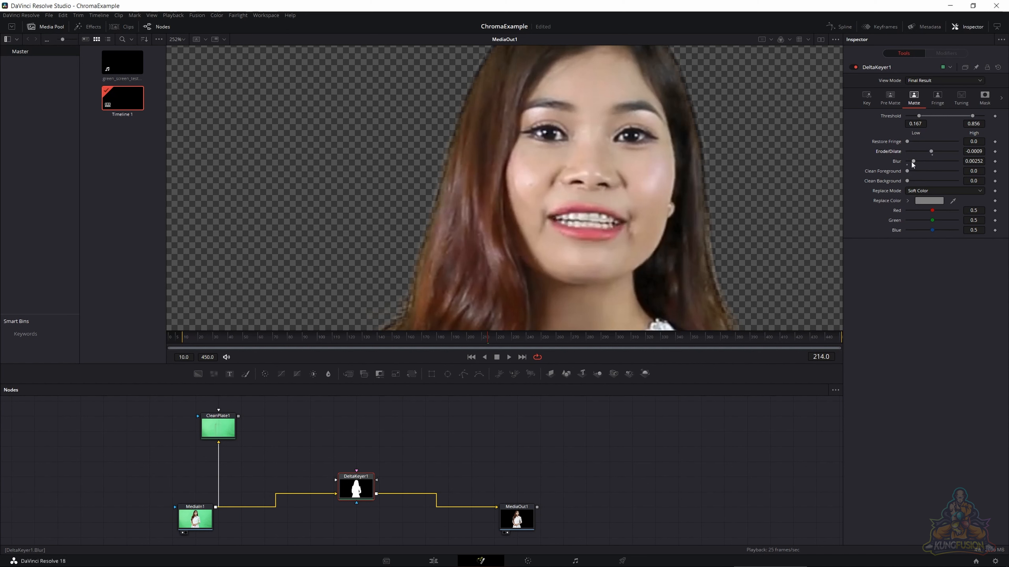
left_click_drag(913, 161, 911, 161)
- Examine the keyed edges along the woman's hair, lace sleeves, arms and hands
scroll(640, 212, "down", 2)
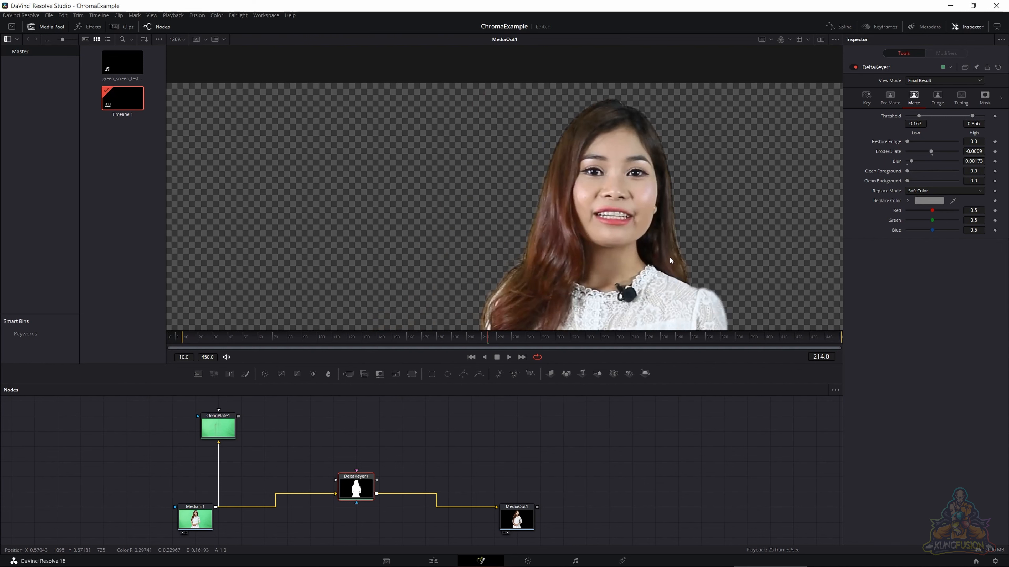
left_click_drag(669, 256, 643, 132)
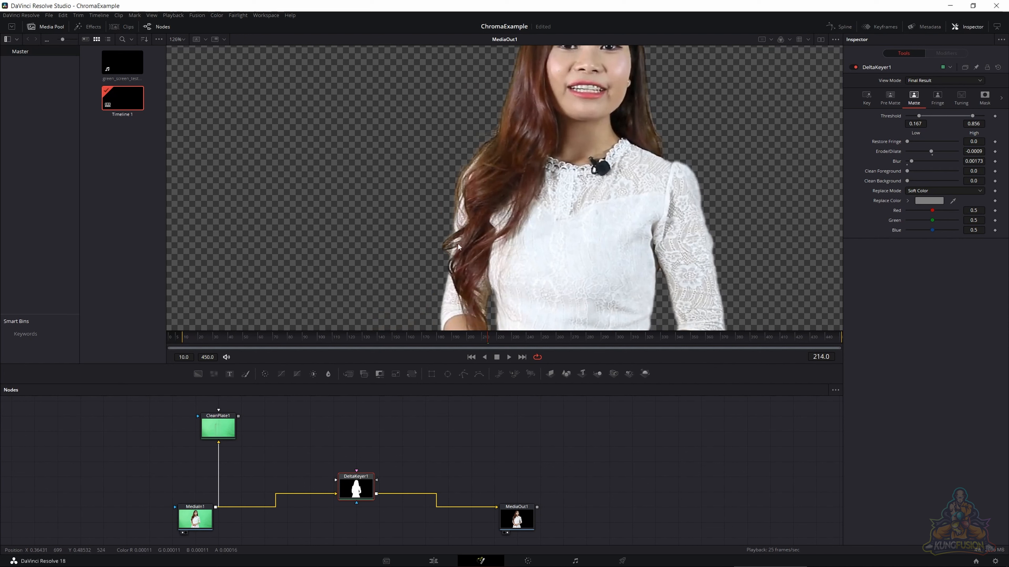
scroll(480, 264, "down", 3)
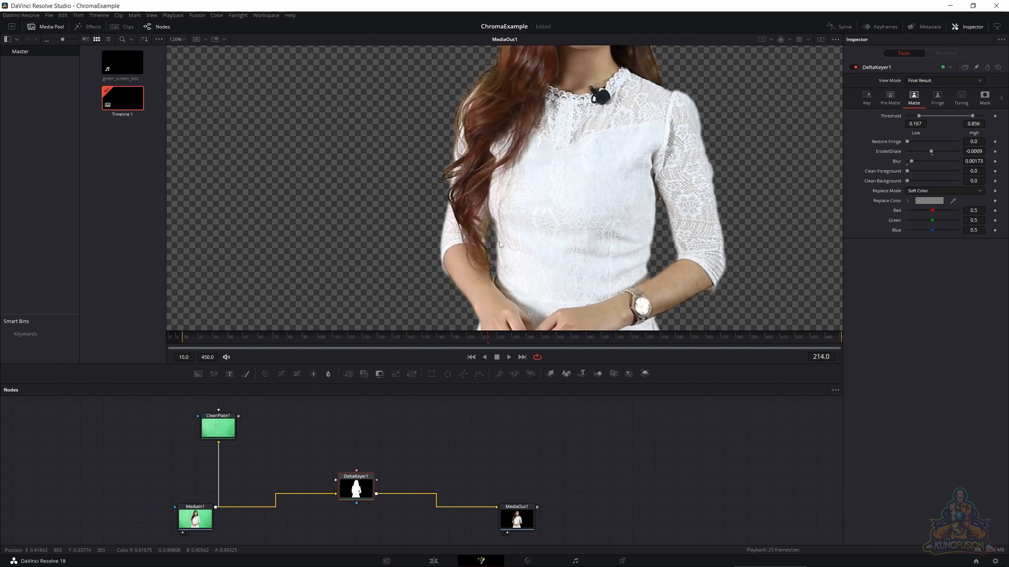
scroll(500, 243, "up", 5)
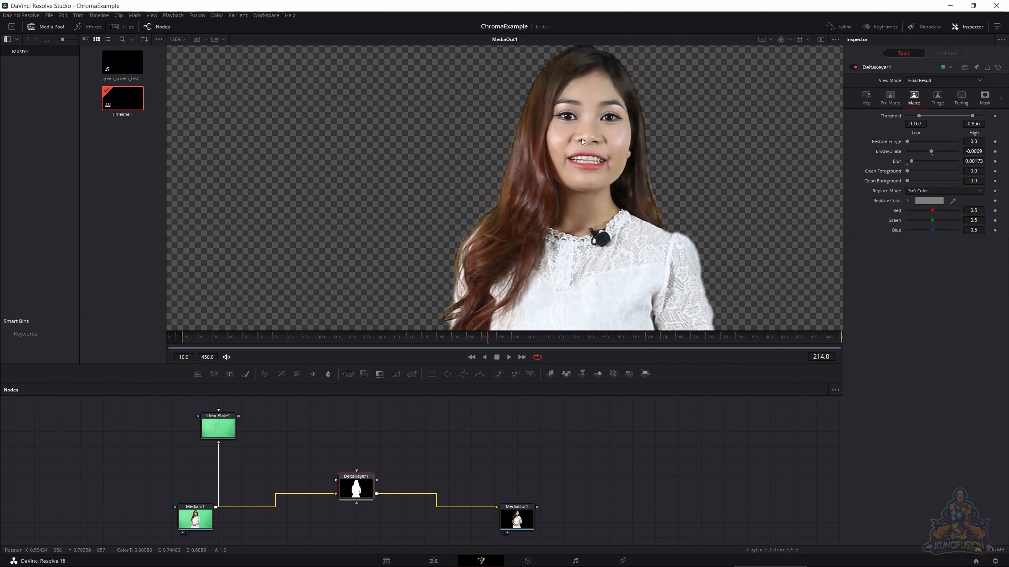
scroll(582, 139, "down", 1)
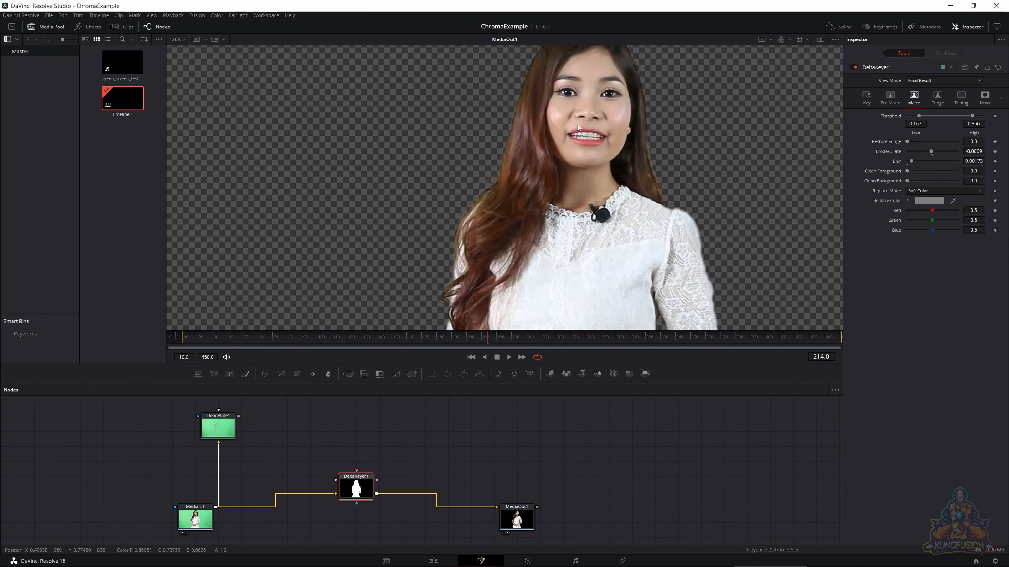
scroll(578, 125, "down", 2)
scroll(550, 265, "up", 4)
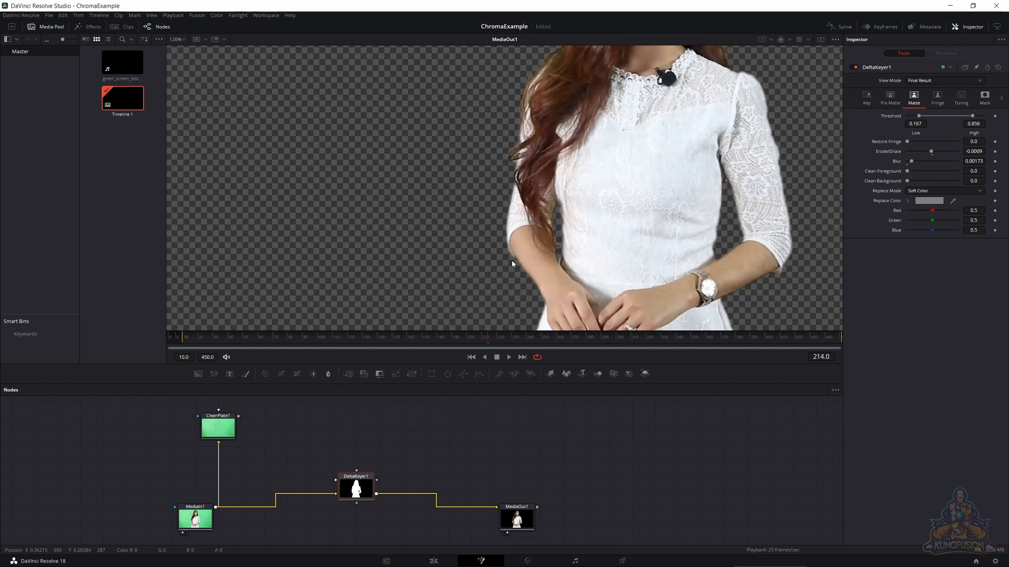
scroll(577, 209, "down", 3)
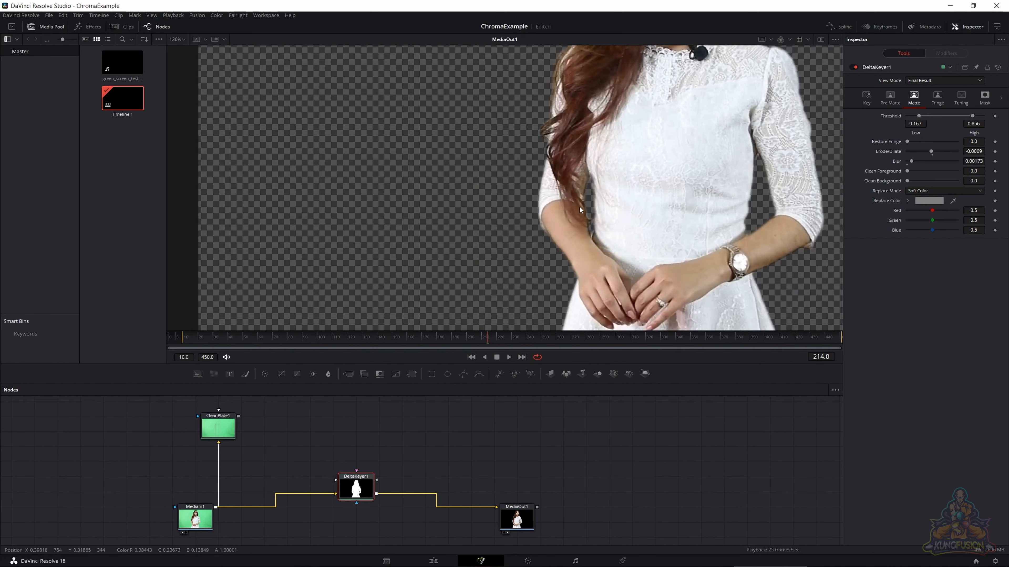
scroll(695, 127, "up", 2)
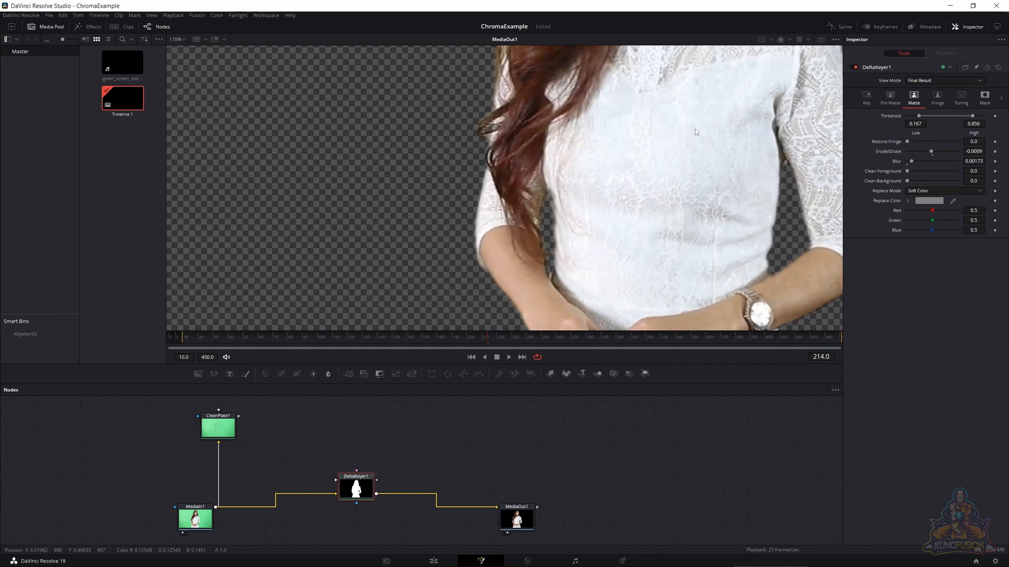
left_click_drag(692, 124, 579, 306)
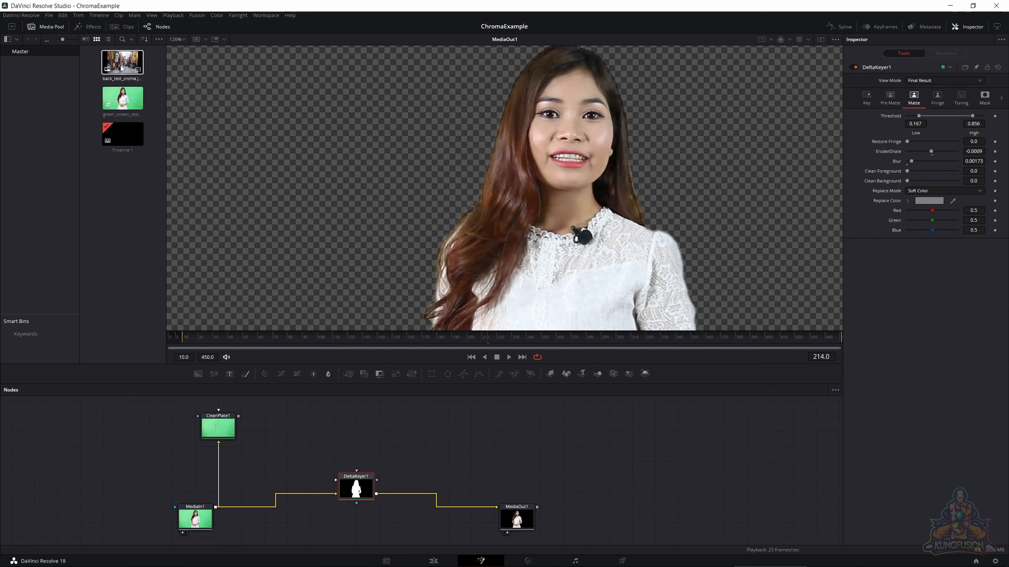
- Add the back_test_croma.jpg background image to the composition and place its node below DeltaKeyer1
left_click_drag(122, 61, 414, 442)
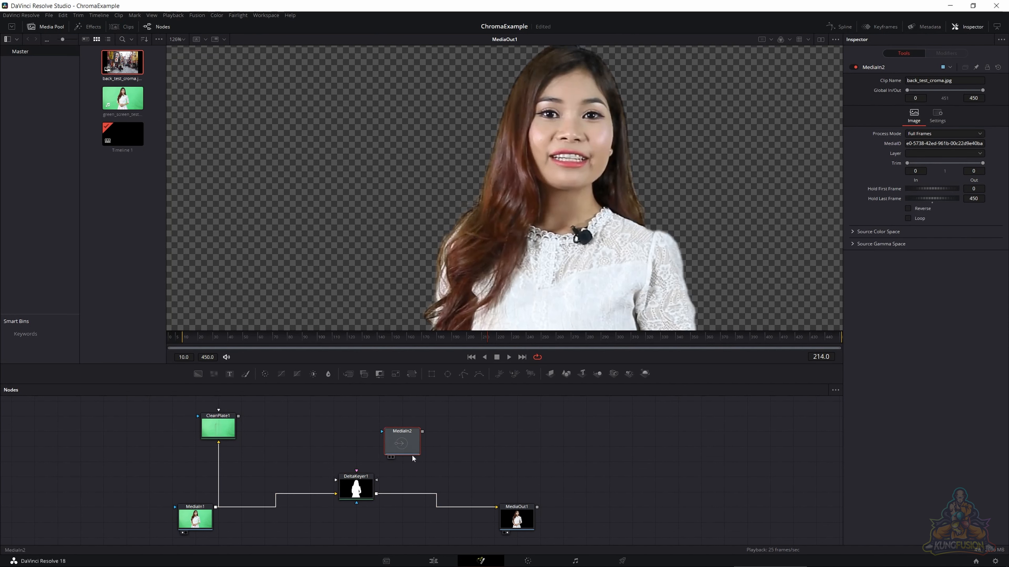
left_click(356, 488)
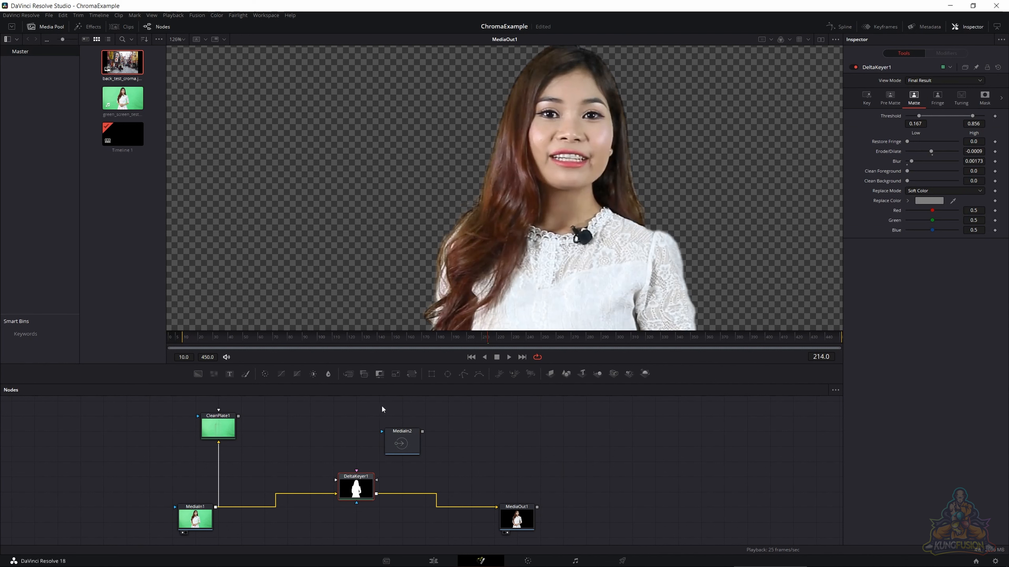
left_click_drag(401, 442, 354, 532)
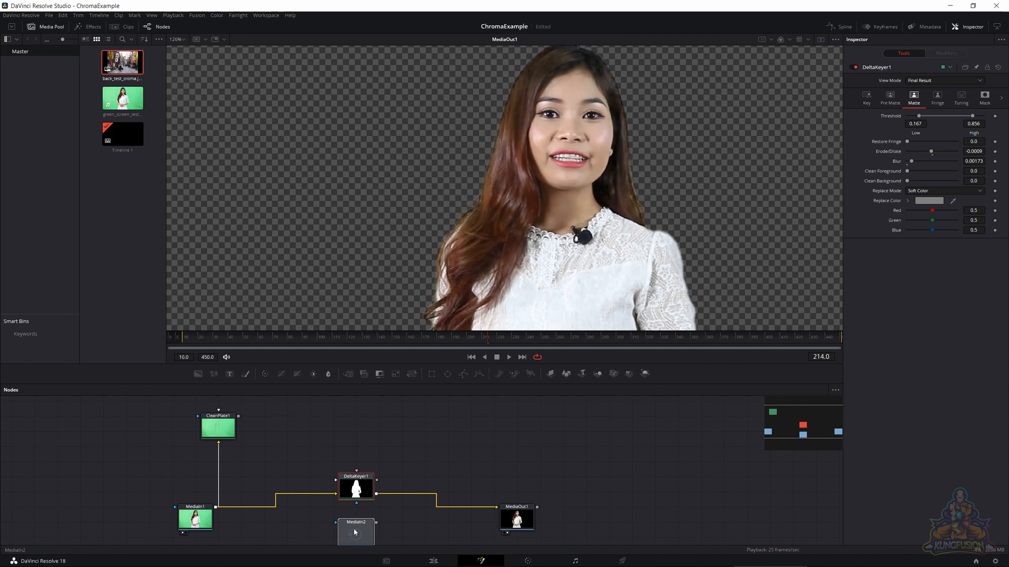
- Merge the keyed woman from DeltaKeyer1 as foreground over the street image and feed the result into MediaOut1
left_click(355, 532)
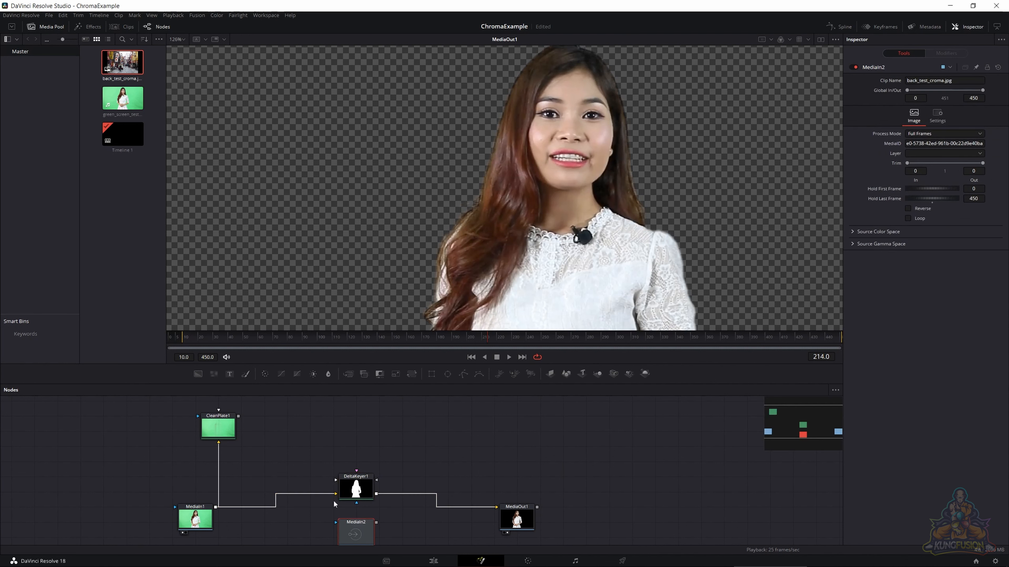
left_click(348, 374)
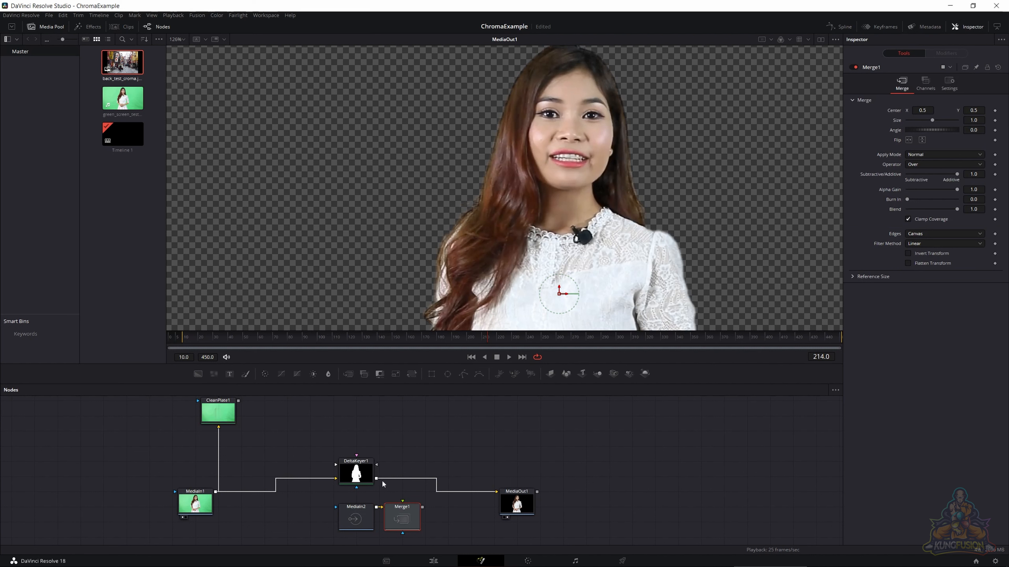
left_click_drag(376, 478, 402, 511)
left_click_drag(422, 508, 498, 493)
left_click_drag(423, 507, 496, 493)
left_click_drag(404, 511, 427, 496)
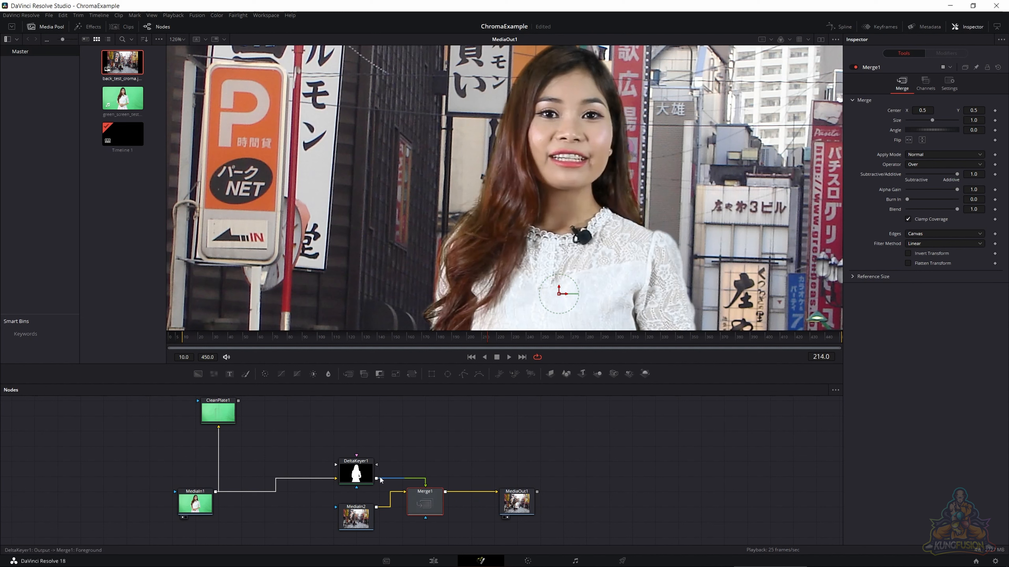
- Tidy the node graph by raising DeltaKeyer1 and MediaIn1 and lining up MediaIn2 with Merge1
left_click(351, 468)
left_click_drag(351, 468, 350, 453)
left_click_drag(191, 505, 198, 471)
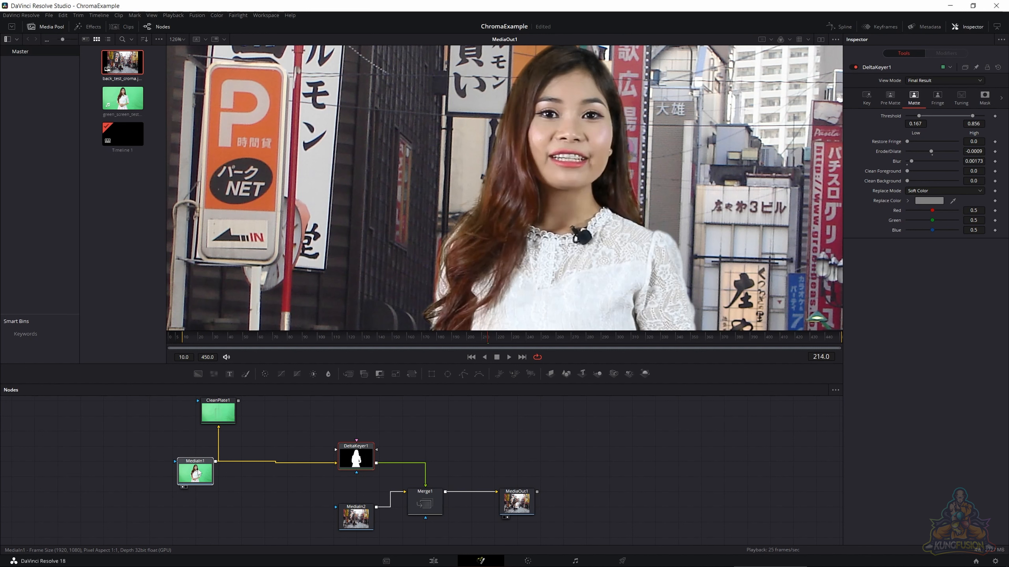
left_click(199, 471)
left_click_drag(359, 521, 359, 505)
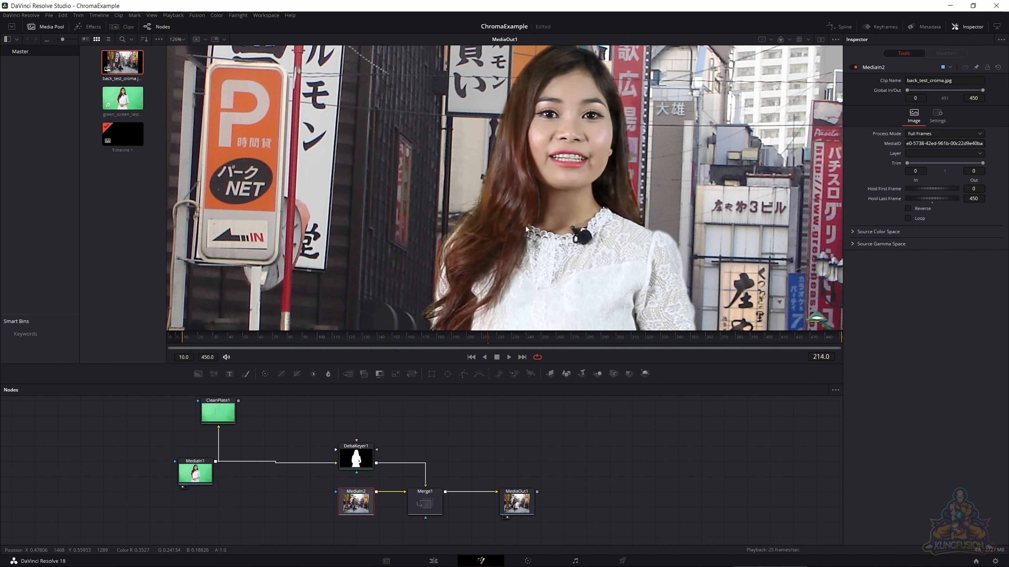
- Move MediaIn2 away from Merge1 and insert a 1920 x 1080 Resize node between them
scroll(526, 239, "down", 5)
scroll(525, 239, "up", 2)
scroll(525, 240, "down", 3)
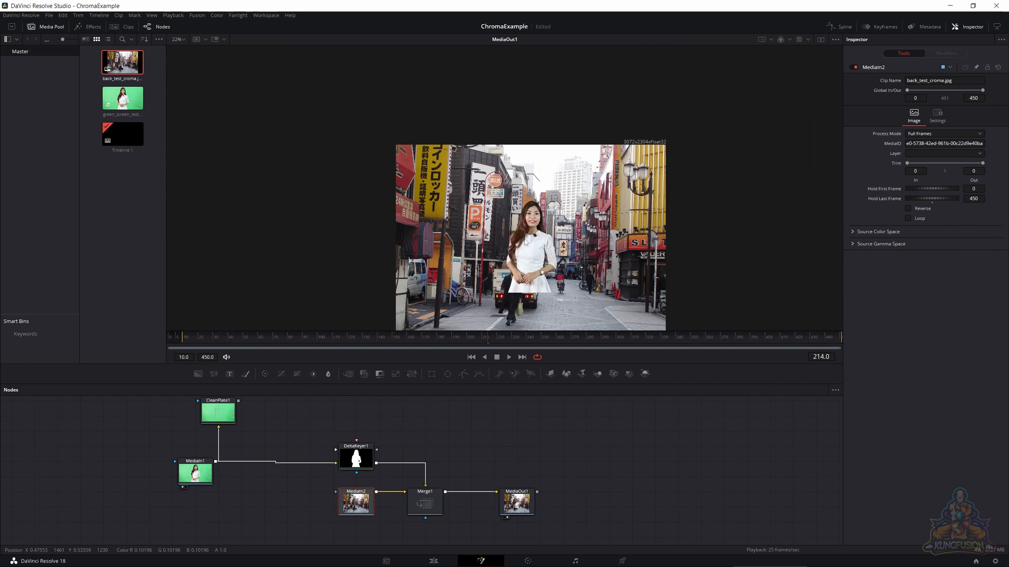
scroll(525, 244, "up", 1)
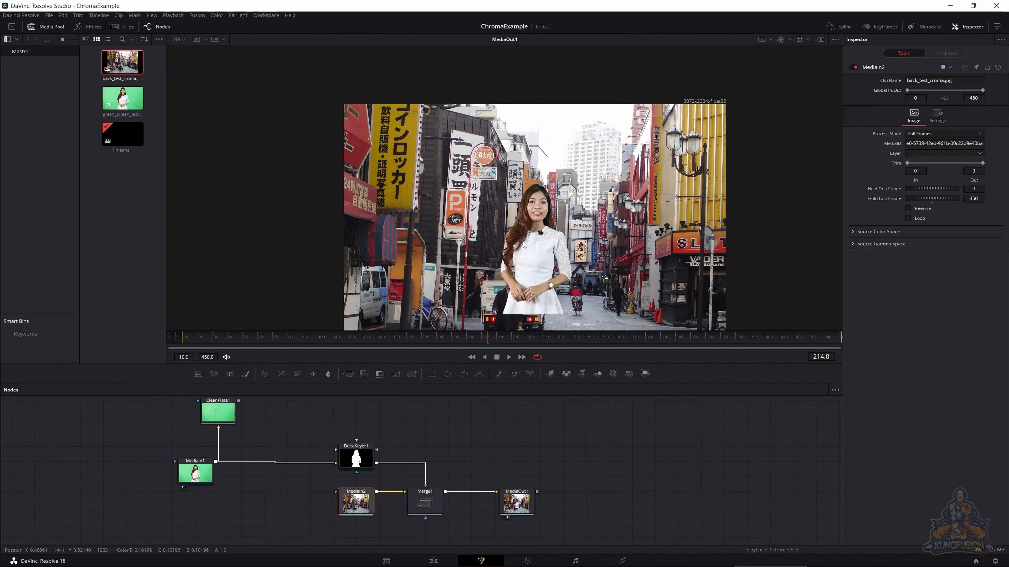
scroll(520, 238, "up", 3)
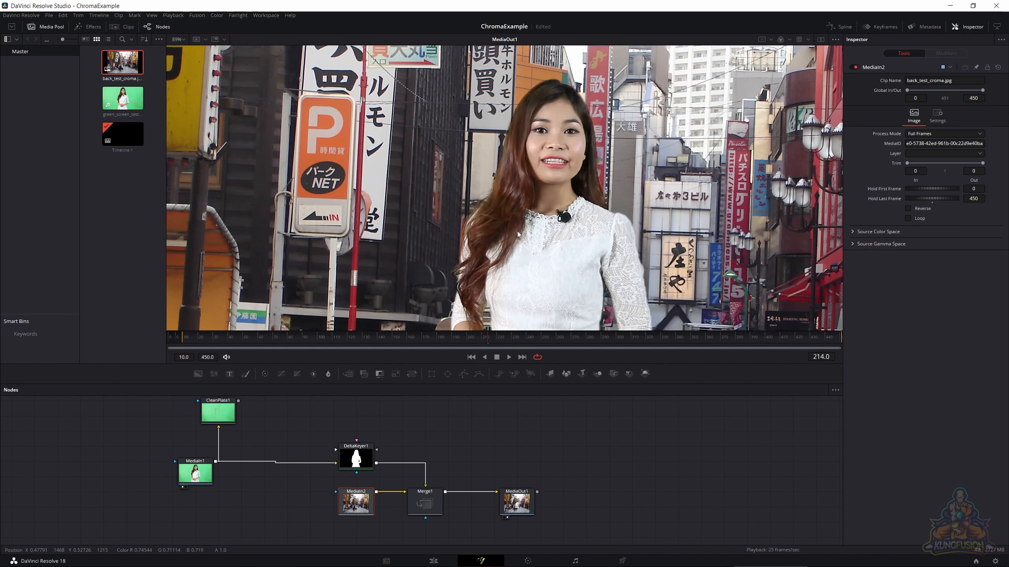
scroll(515, 226, "down", 4)
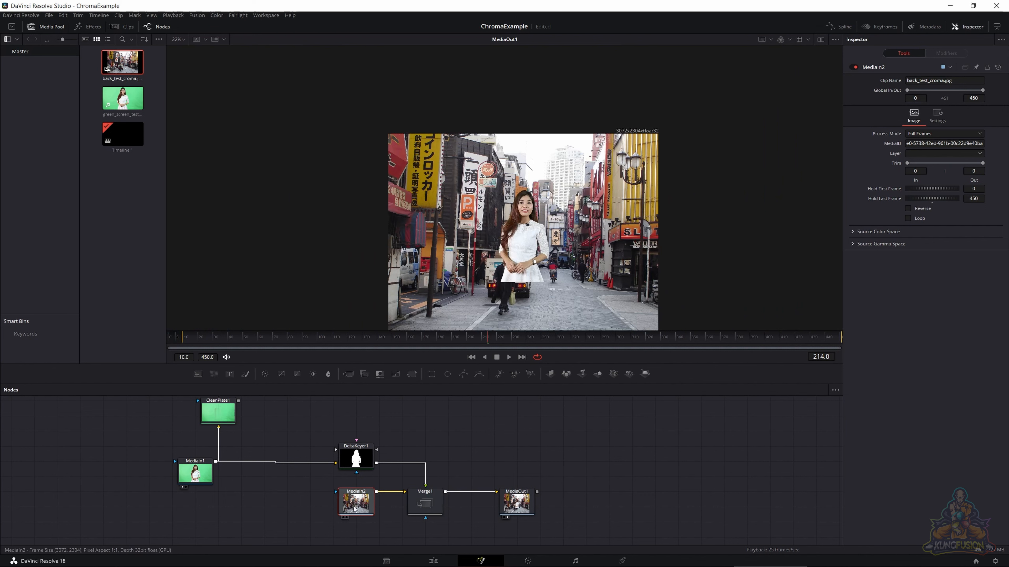
left_click_drag(361, 510, 322, 511)
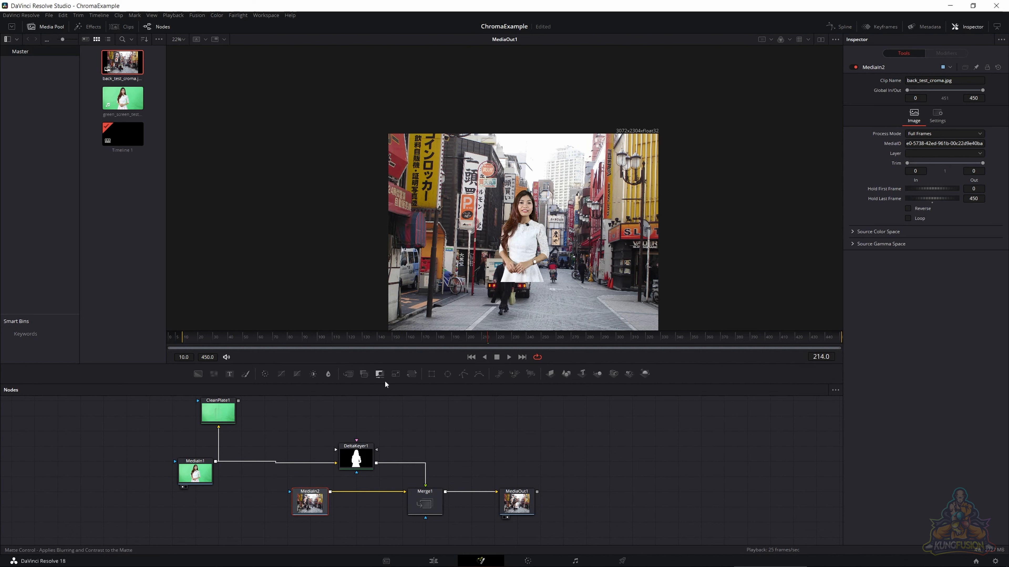
left_click(397, 375)
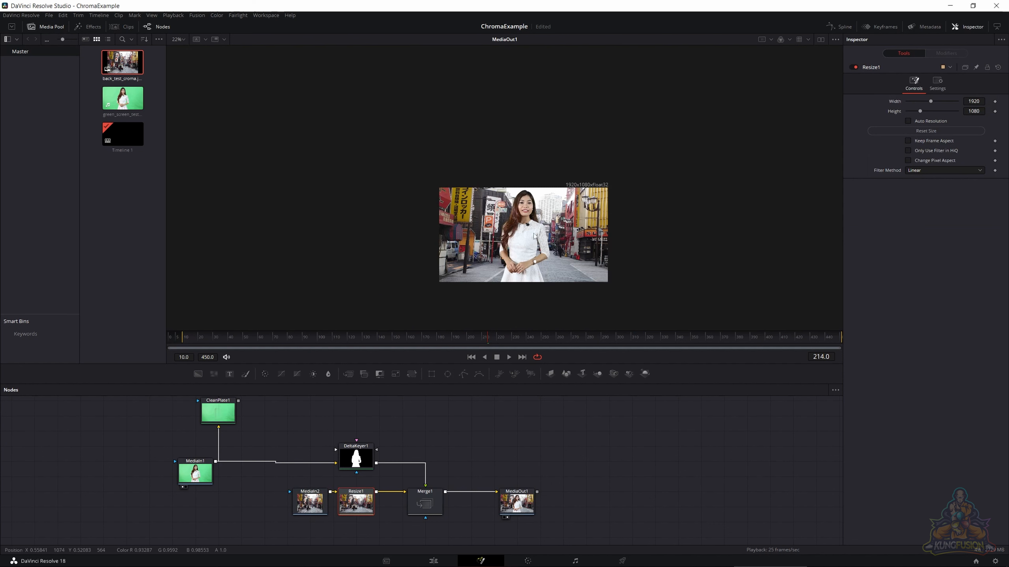
- Examine the woman's hair and clothing edges against the resized street background in the MediaOut1 composite
left_click(432, 499)
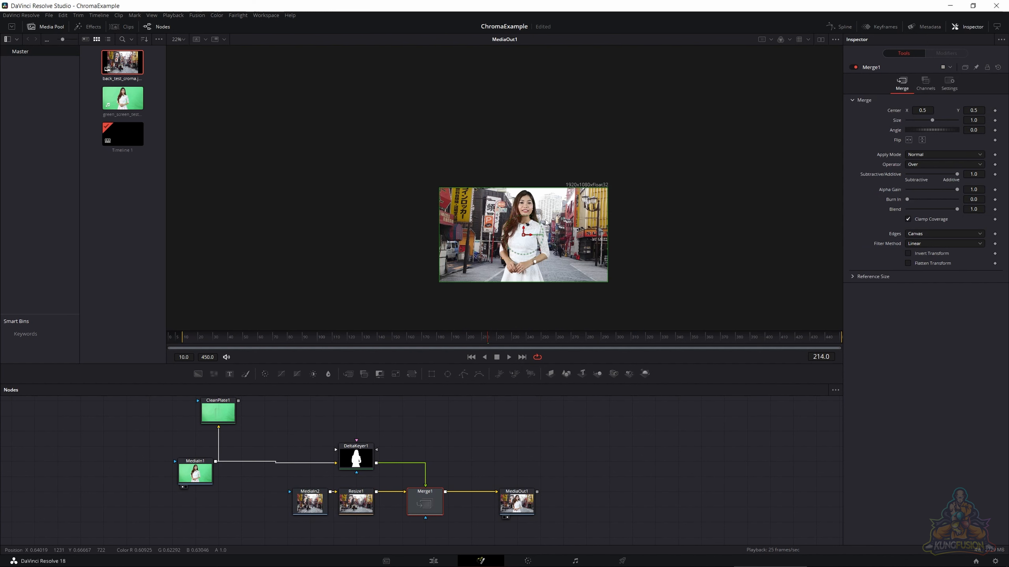
scroll(519, 214, "up", 2)
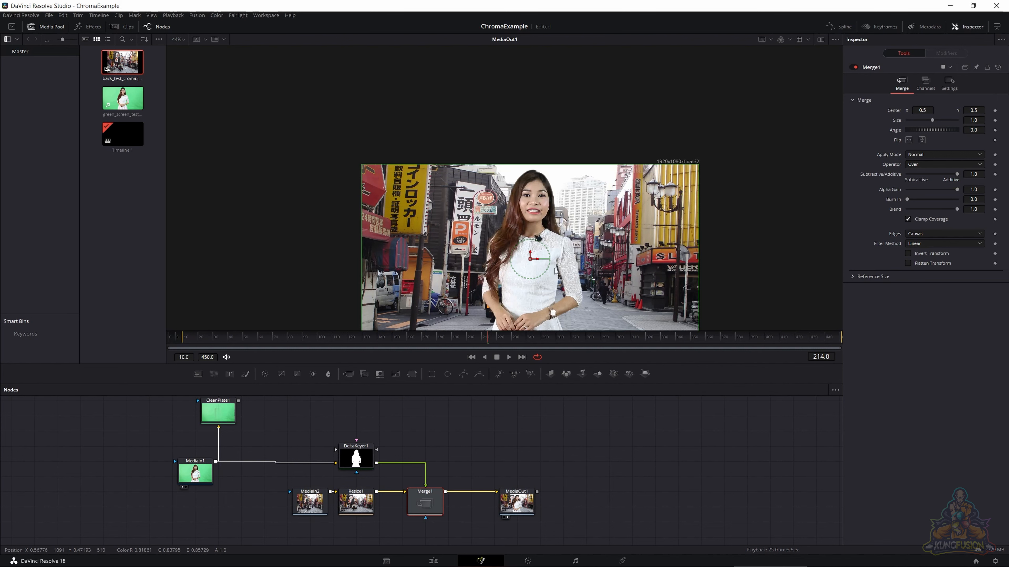
left_click(516, 502)
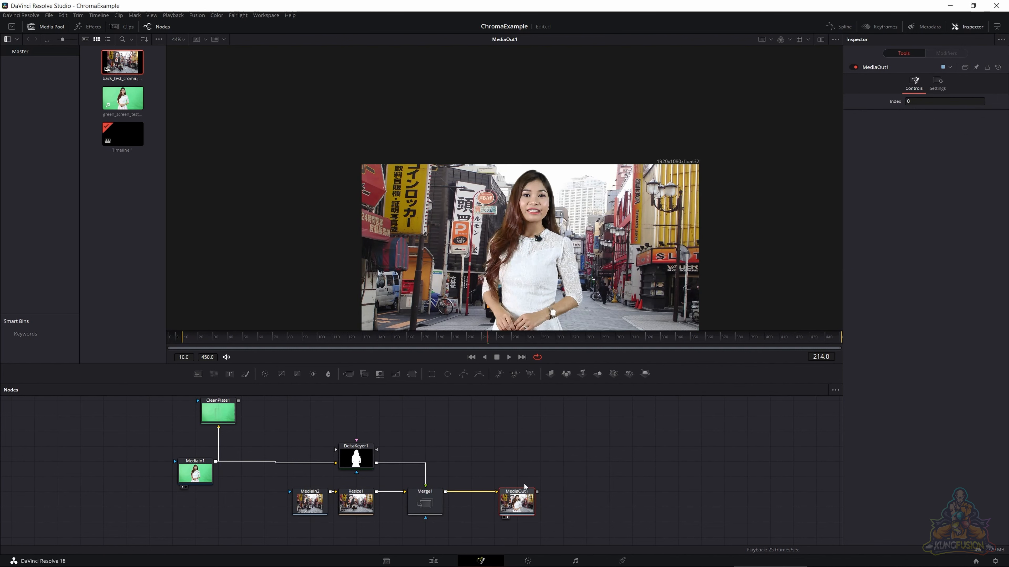
scroll(532, 259, "up", 2)
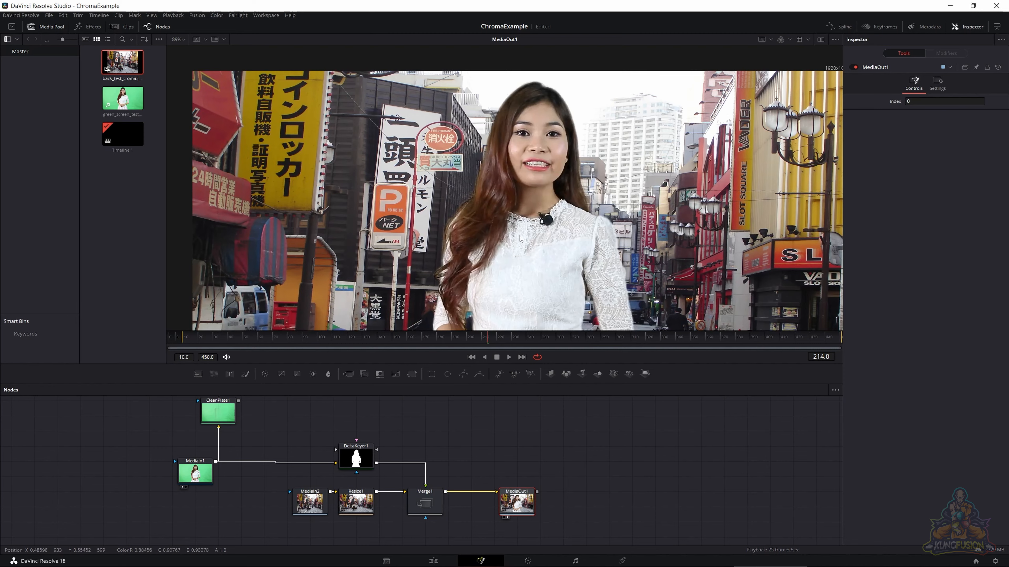
left_click_drag(518, 225, 486, 183)
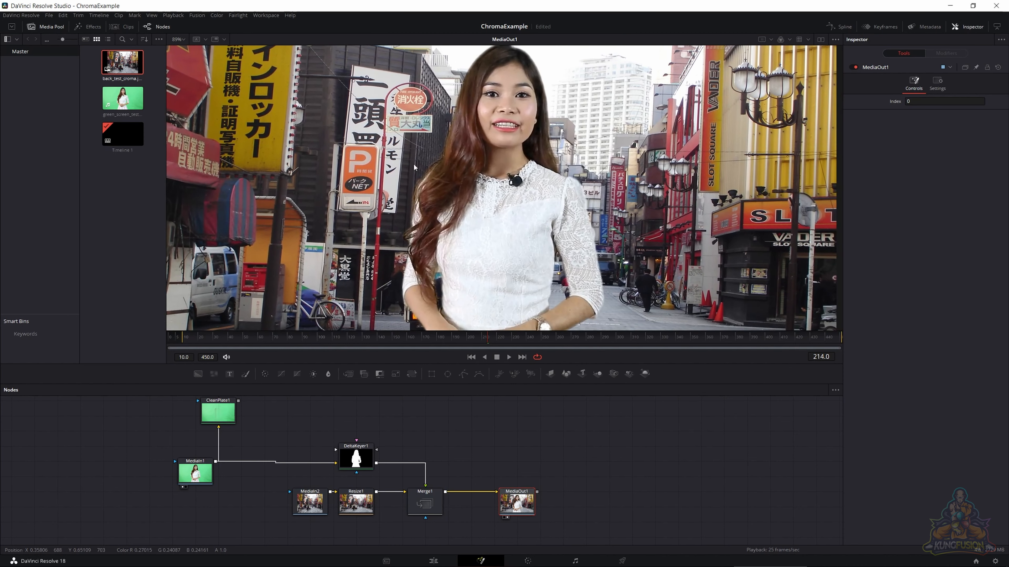
left_click_drag(413, 163, 414, 189)
scroll(446, 183, "up", 2)
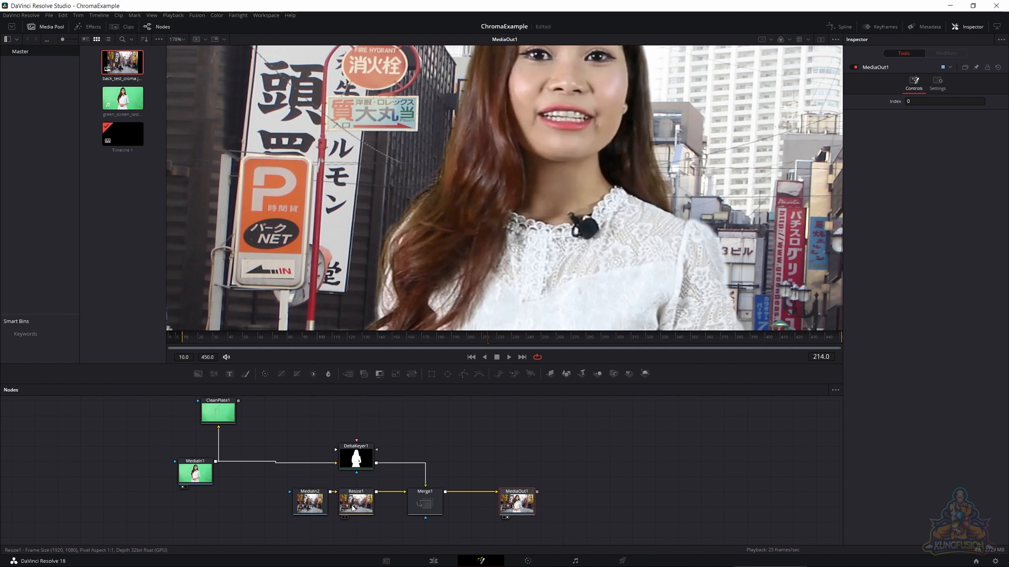
- Show DeltaKeyer1's alpha channel in a second viewer beside MediaOut1 and save the project
left_click(350, 469)
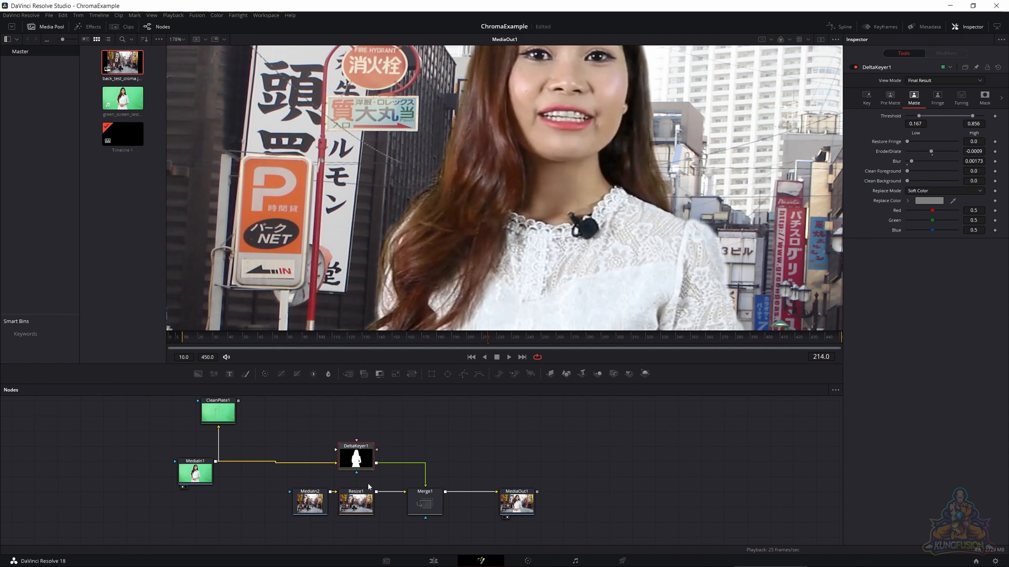
left_click(820, 38)
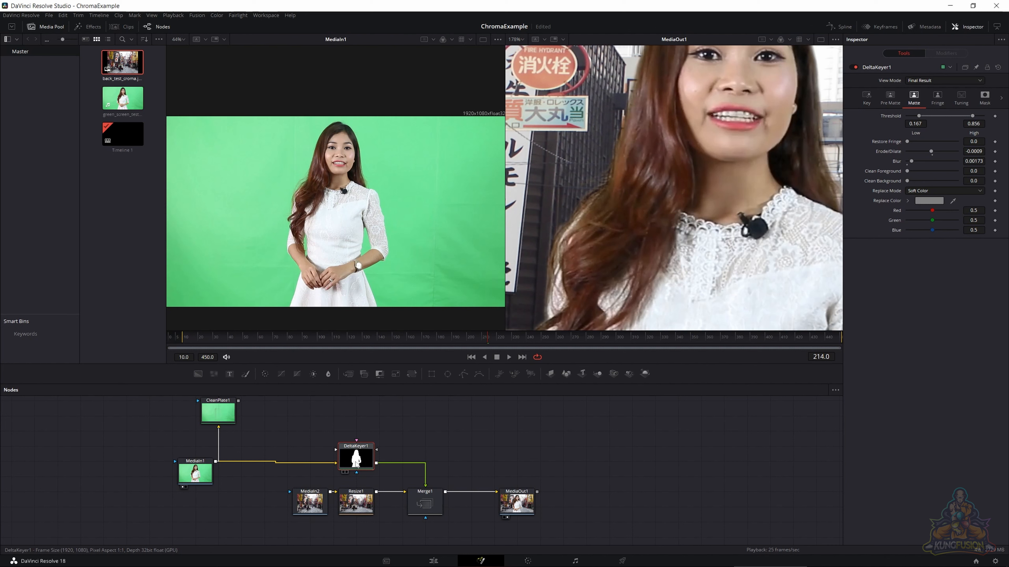
left_click_drag(356, 461, 362, 300)
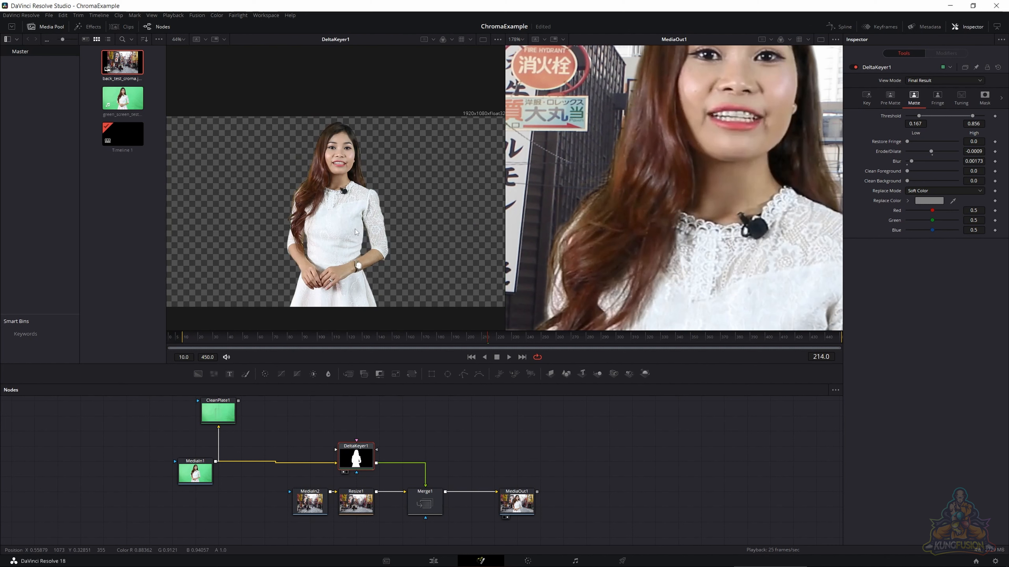
scroll(353, 230, "up", 3)
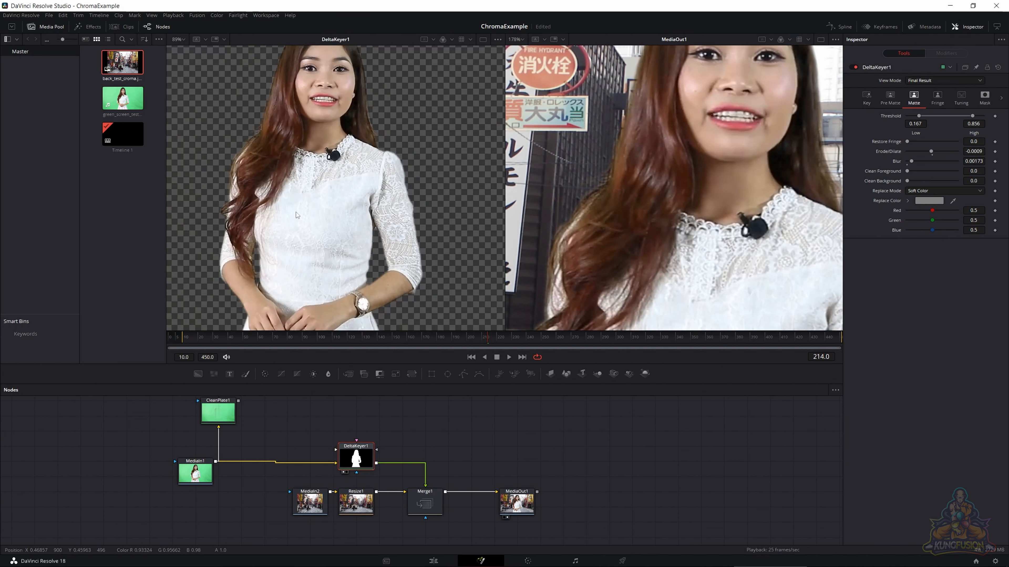
left_click(451, 40)
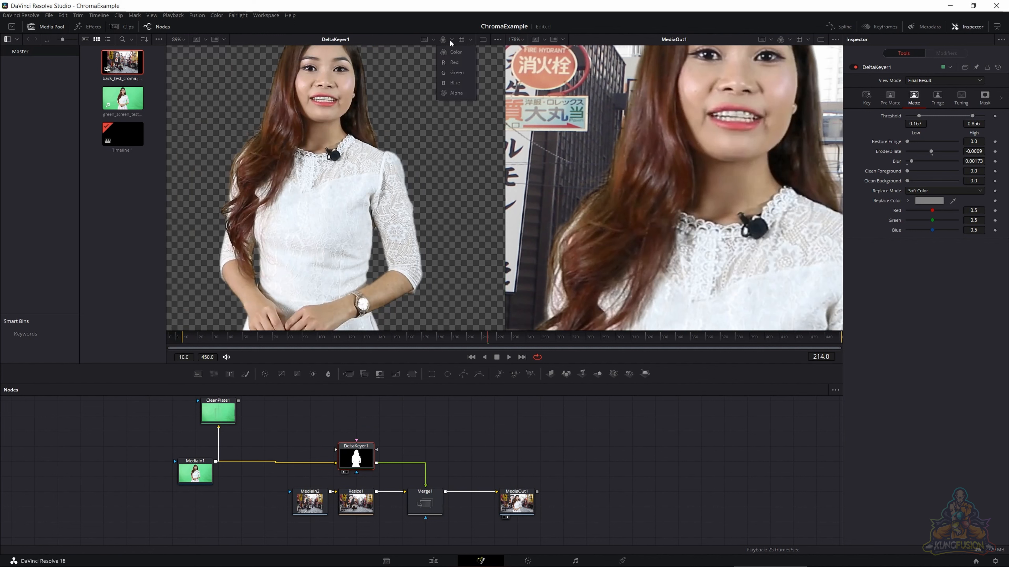
left_click(454, 93)
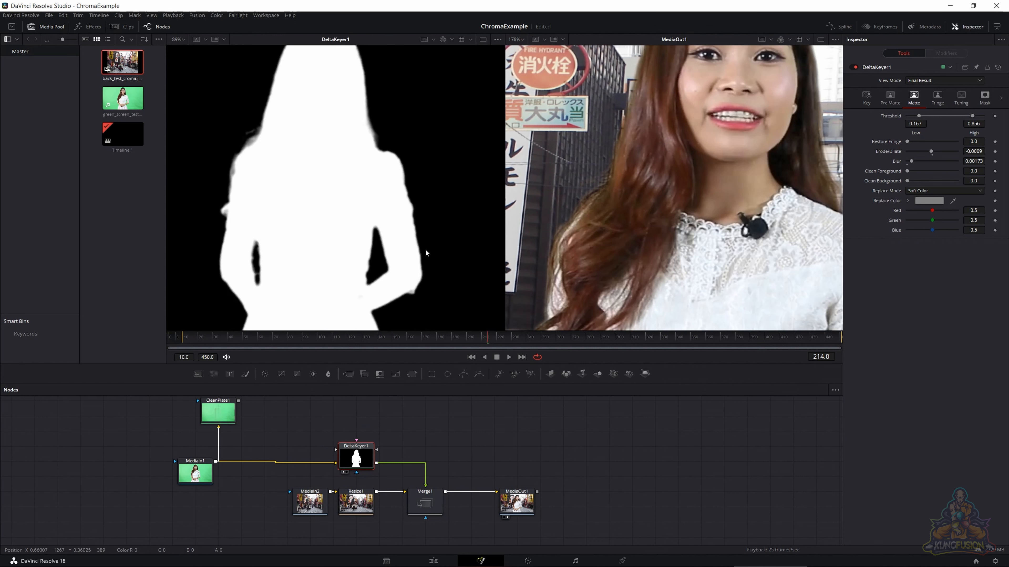
scroll(380, 241, "down", 2)
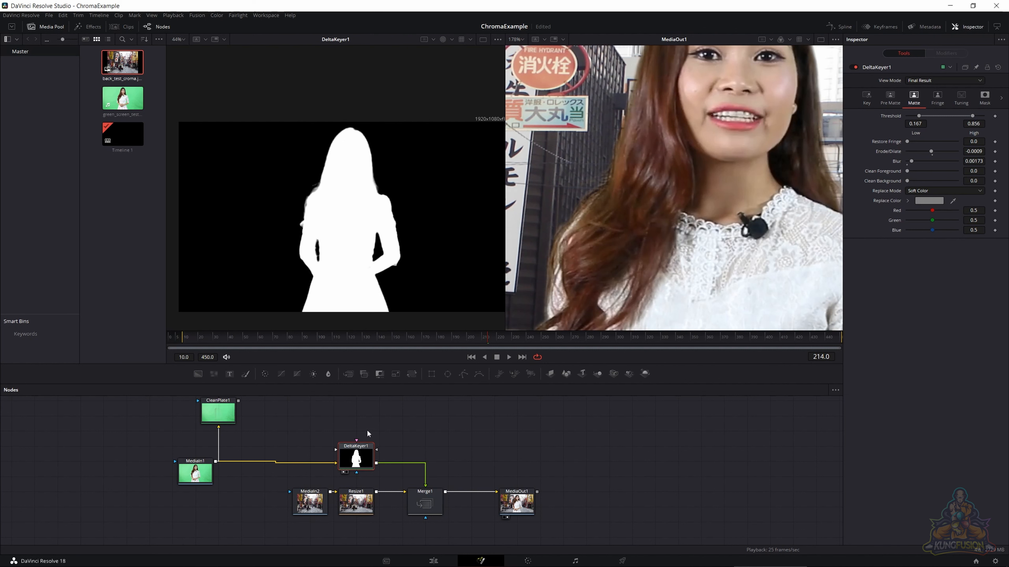
key("ctrl+s")
- Try a low Matte threshold of 0.0 on DeltaKeyer1, and undo the change
left_click_drag(918, 117, 899, 117)
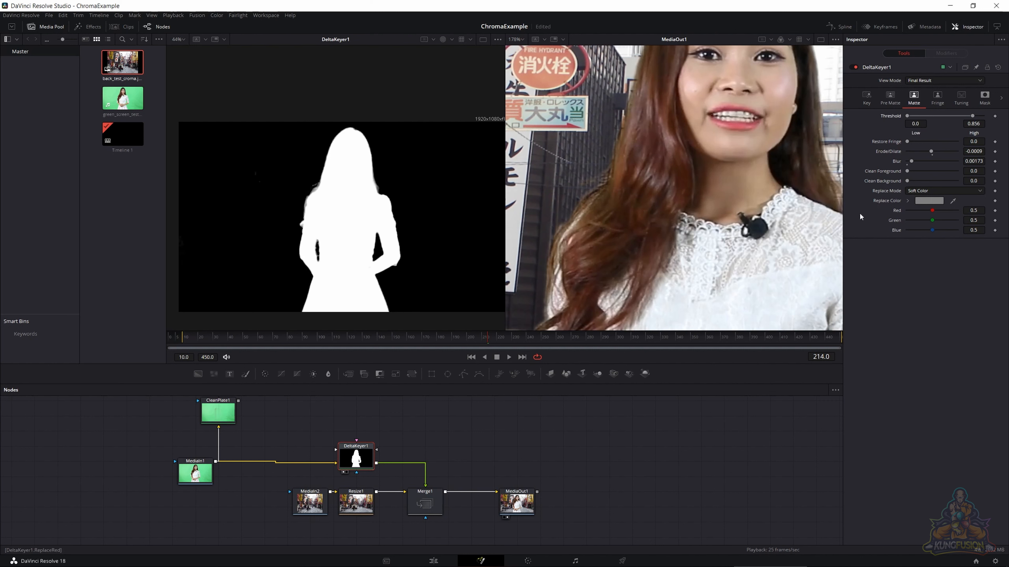
key("ctrl+z")
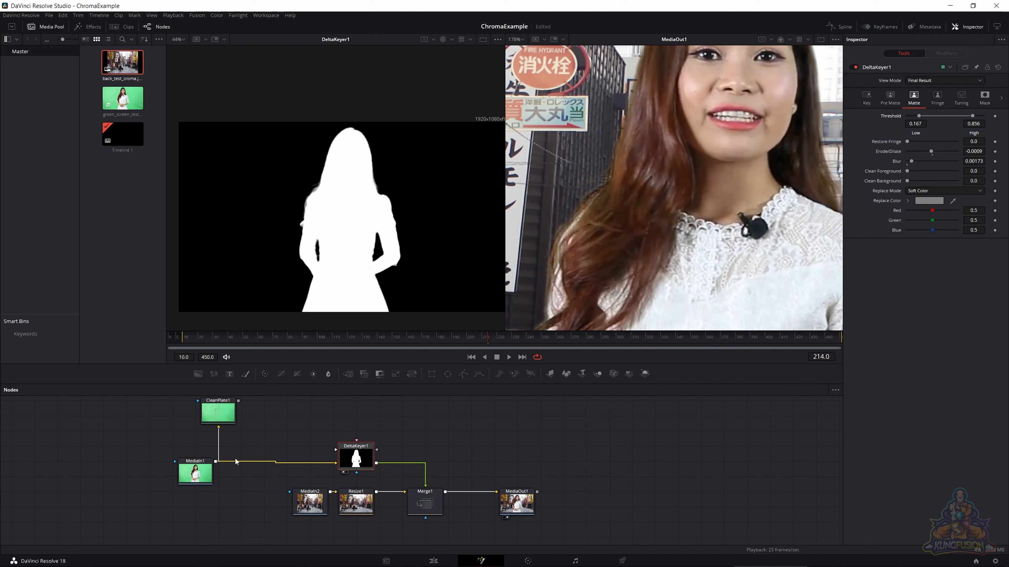
- Add a second Delta Keyer node directly after MediaIn1
left_click(202, 483)
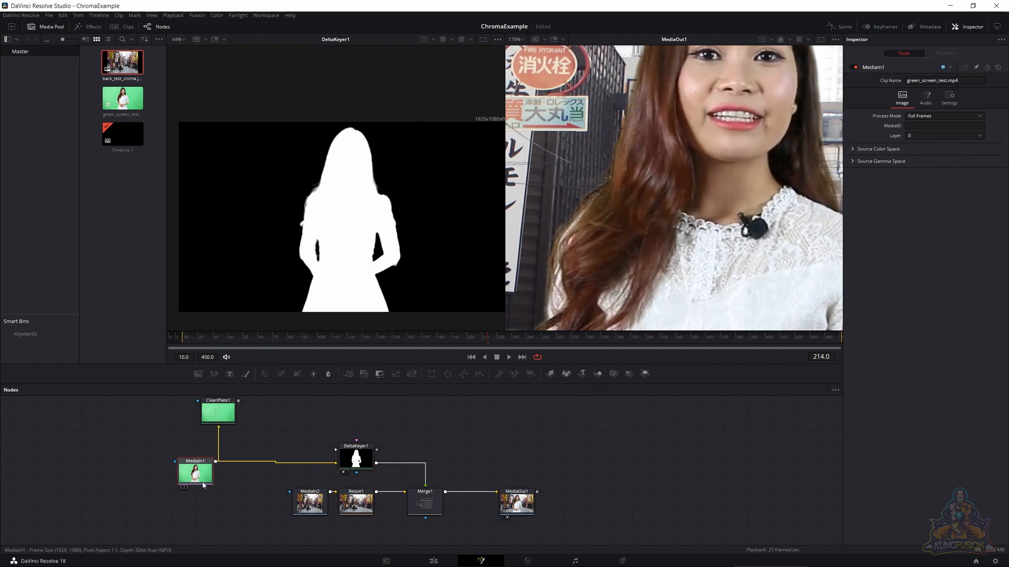
key("shift+space")
type("cleandelta")
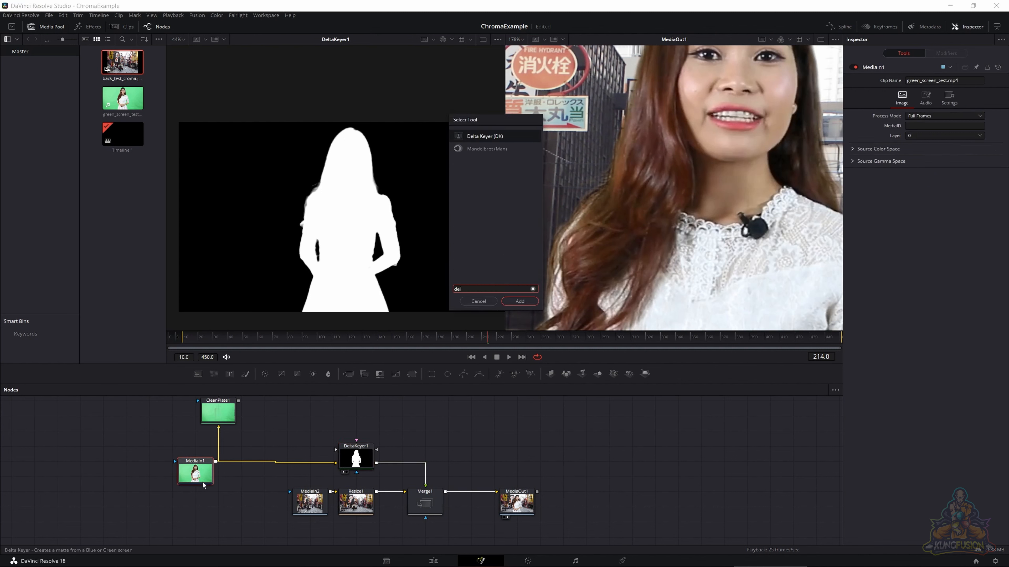
key("Return")
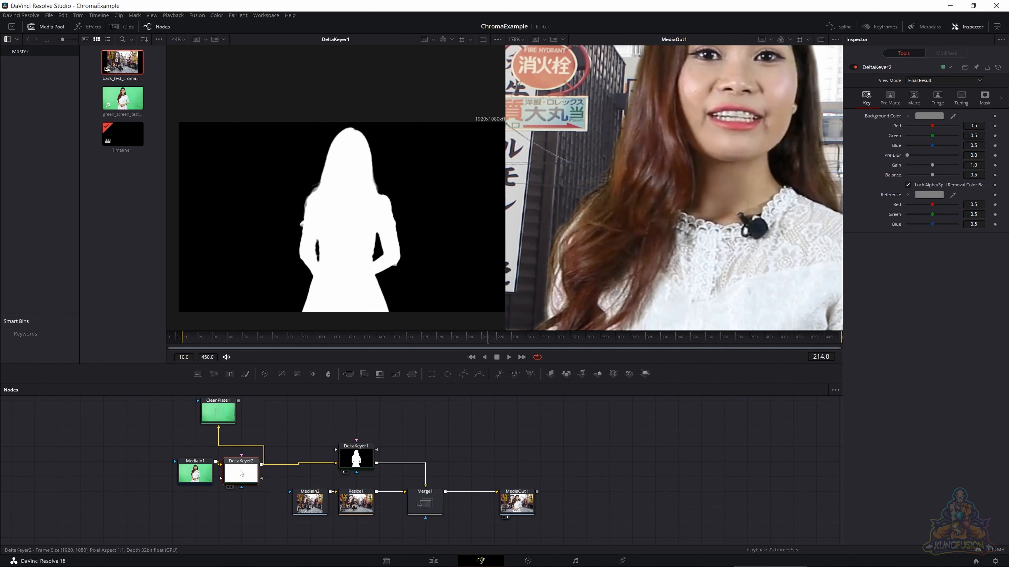
- View DeltaKeyer2 beside MediaIn1 and sample the green screen next to the woman's hair as DeltaKeyer2's background color
left_click_drag(242, 472, 255, 232)
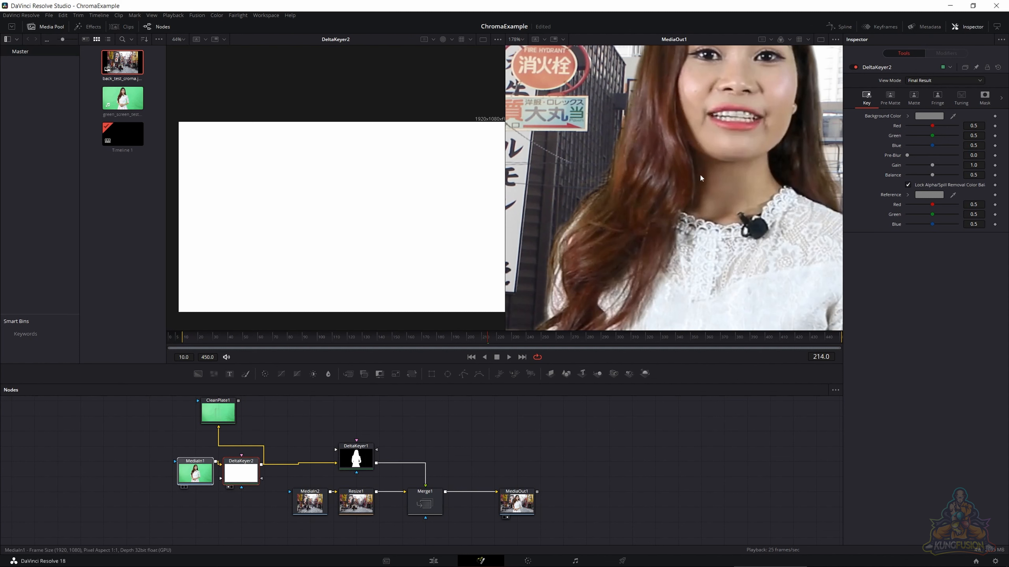
key("2")
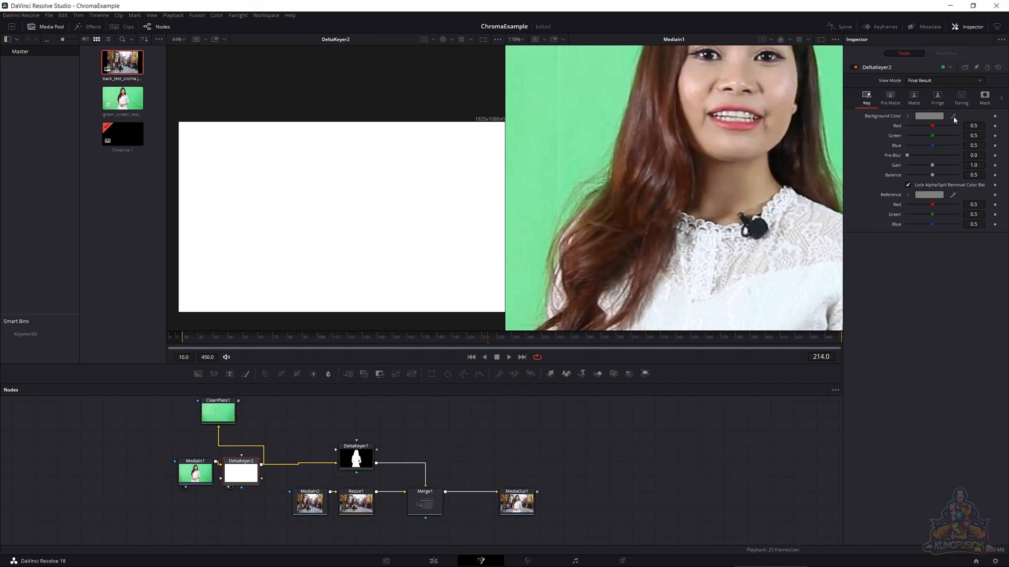
left_click_drag(953, 116, 533, 123)
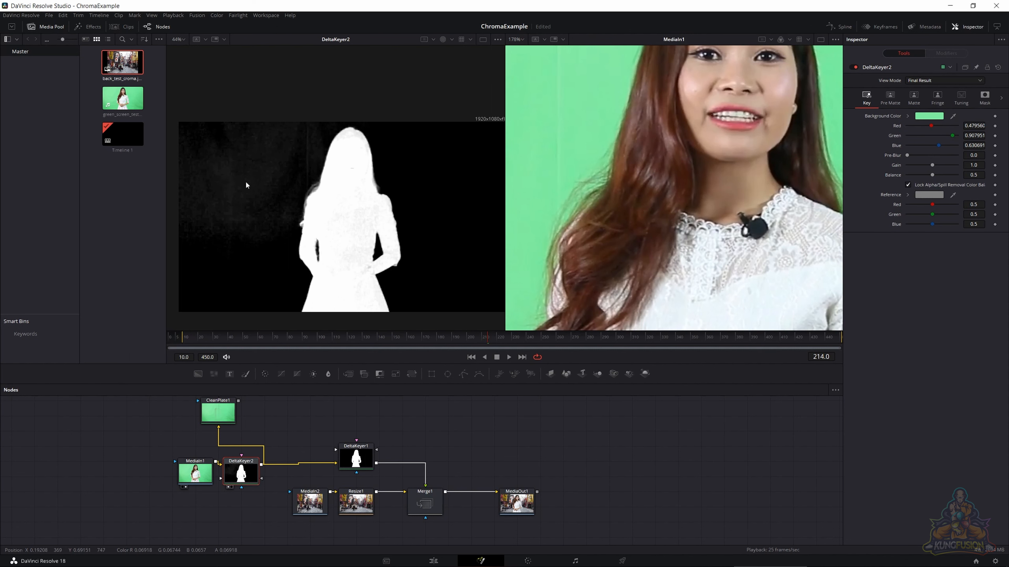
- Try a Clean Background value of 0.01 on DeltaKeyer2's matte and inspect the matte around the woman
scroll(248, 183, "up", 5)
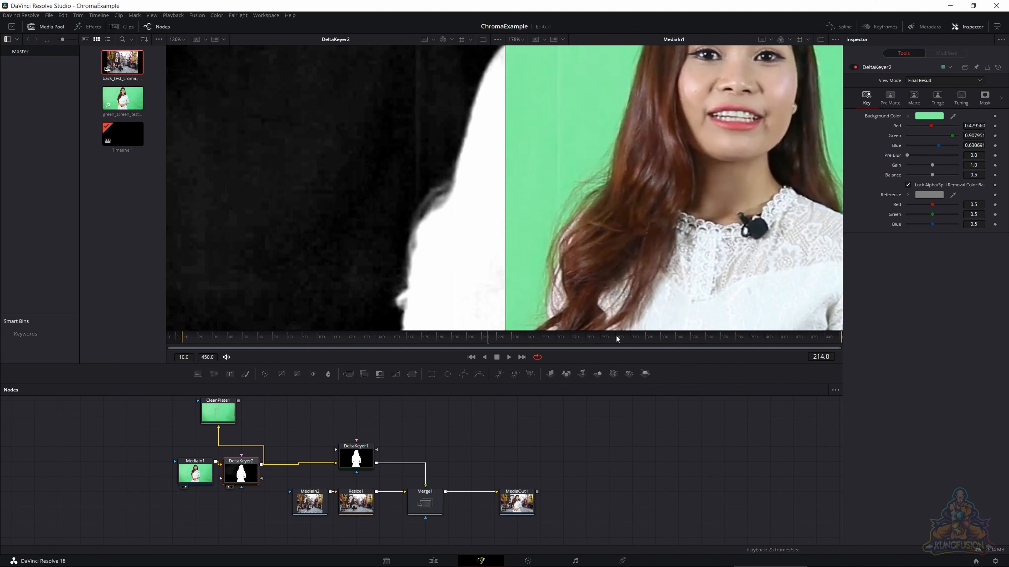
left_click(914, 97)
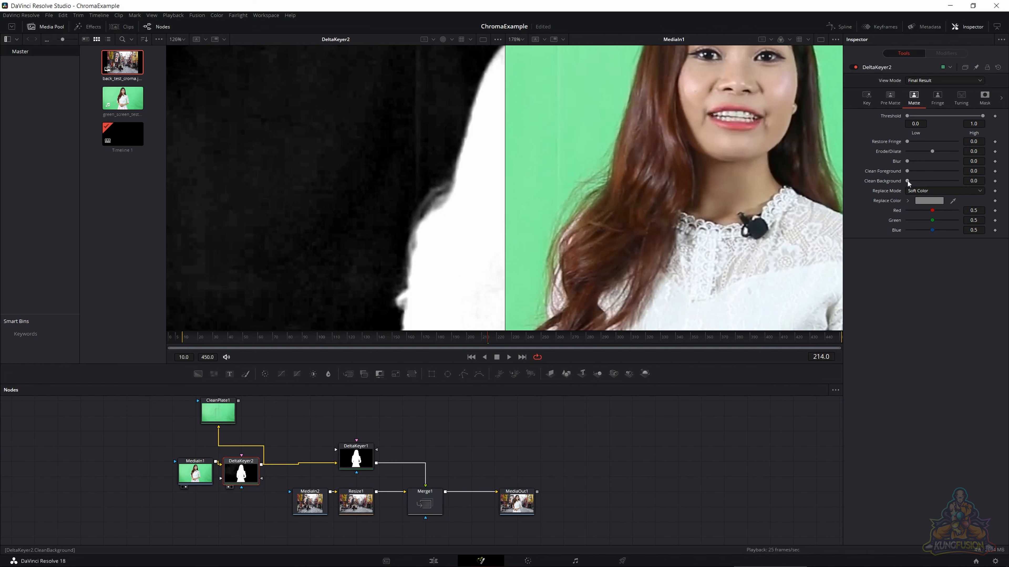
left_click_drag(907, 181, 922, 180)
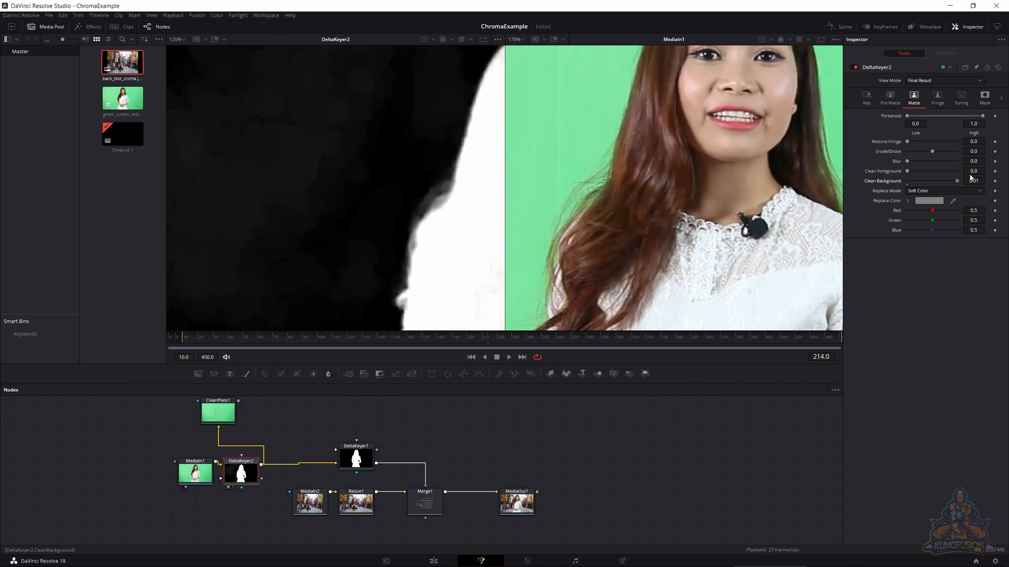
scroll(433, 188, "down", 3)
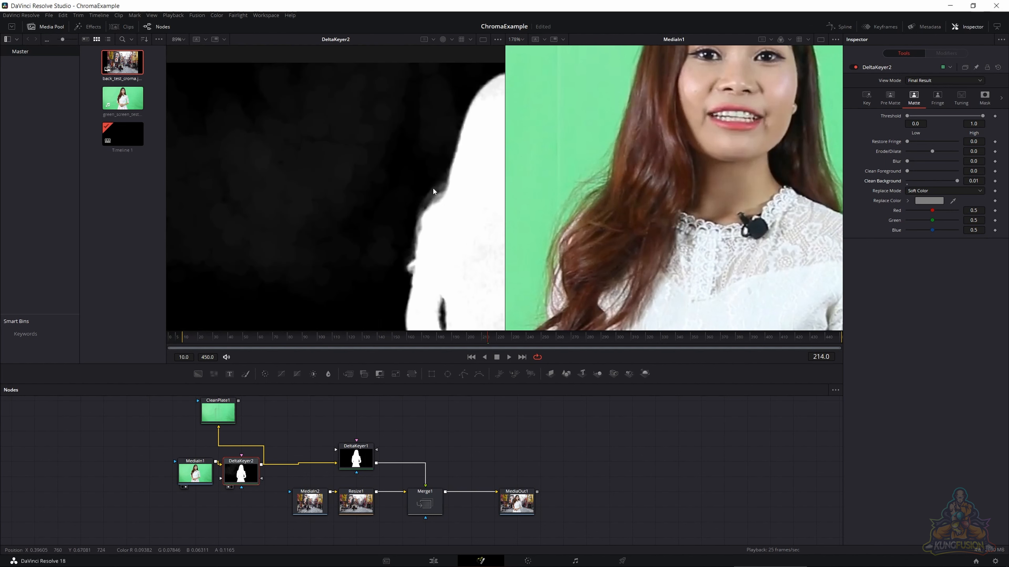
scroll(441, 192, "up", 1)
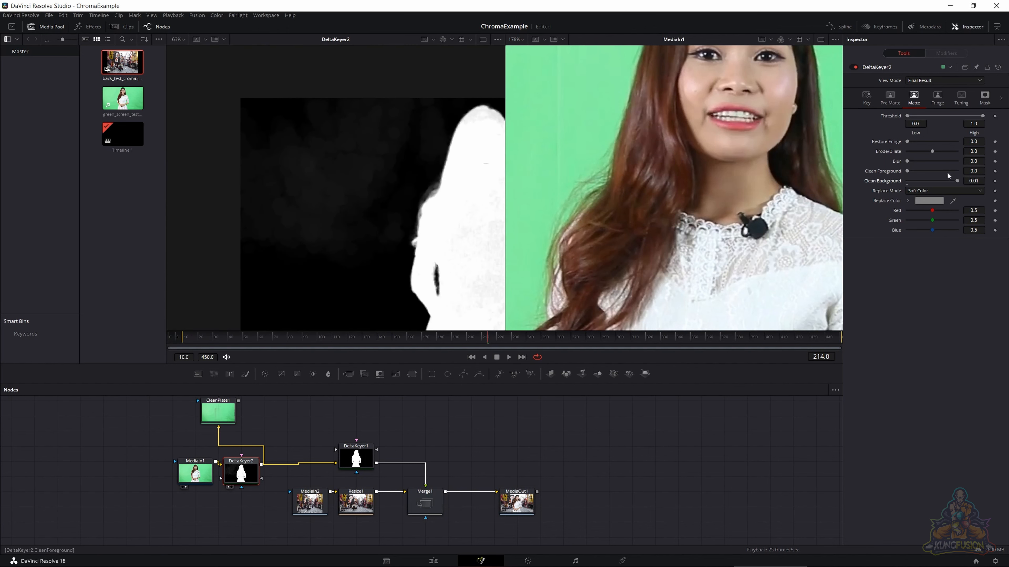
- Reset DeltaKeyer2's Clean Background to 0.0 and try a Clean Foreground value of 0.01
mouse_move(953, 183)
left_mouse_down()
mouse_move(897, 183)
mouse_move(979, 182)
mouse_move(904, 186)
mouse_move(920, 172)
mouse_move(948, 173)
mouse_move(935, 174)
left_mouse_up()
left_click_drag(488, 201, 412, 171)
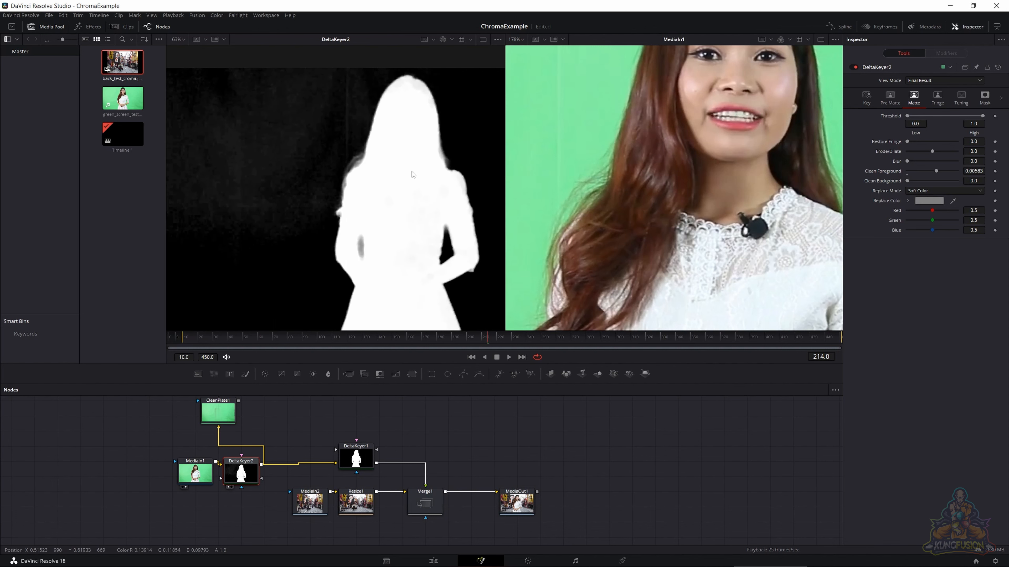
left_click(930, 173)
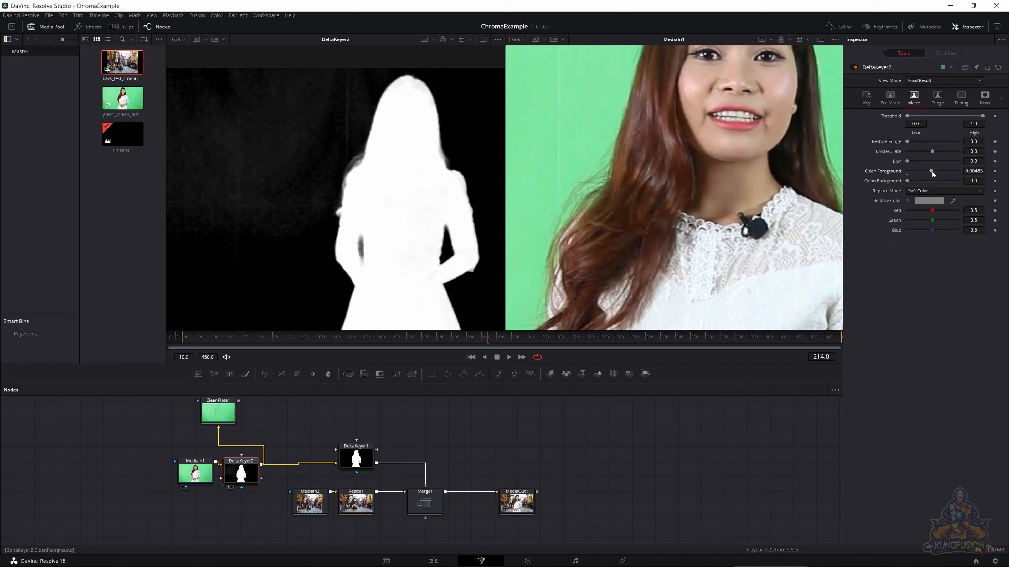
left_click_drag(932, 172, 996, 168)
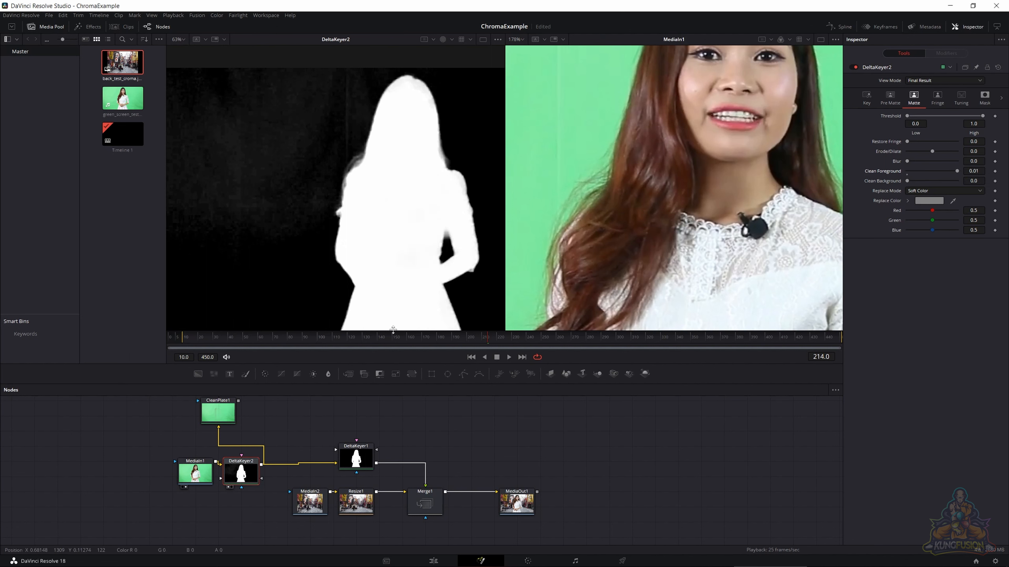
- Delete the DeltaKeyer2 node and view DeltaKeyer1 beside MediaOut1
key("Delete")
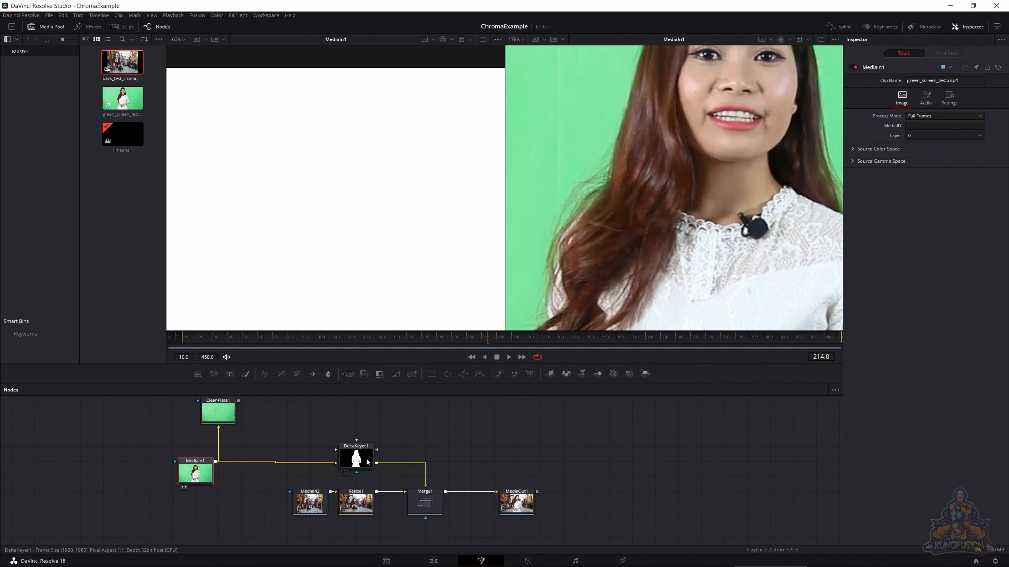
left_click_drag(373, 235, 373, 233)
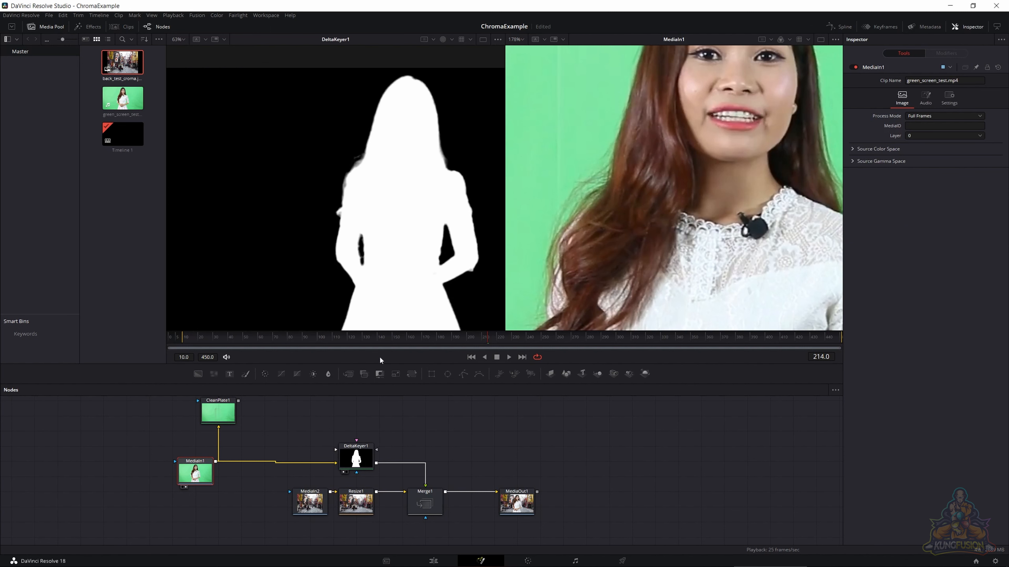
left_click_drag(418, 269, 370, 289)
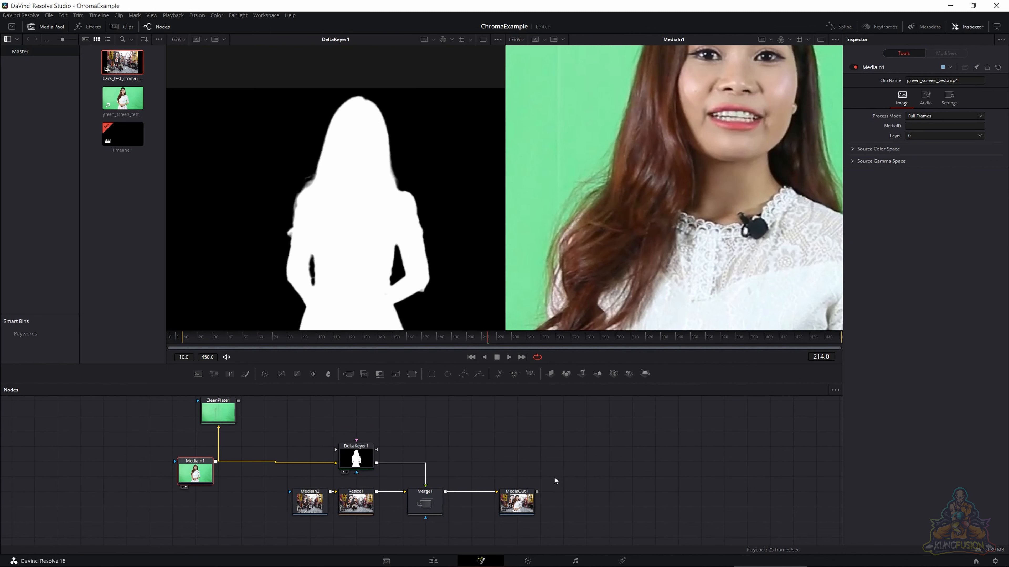
left_click_drag(527, 509, 654, 212)
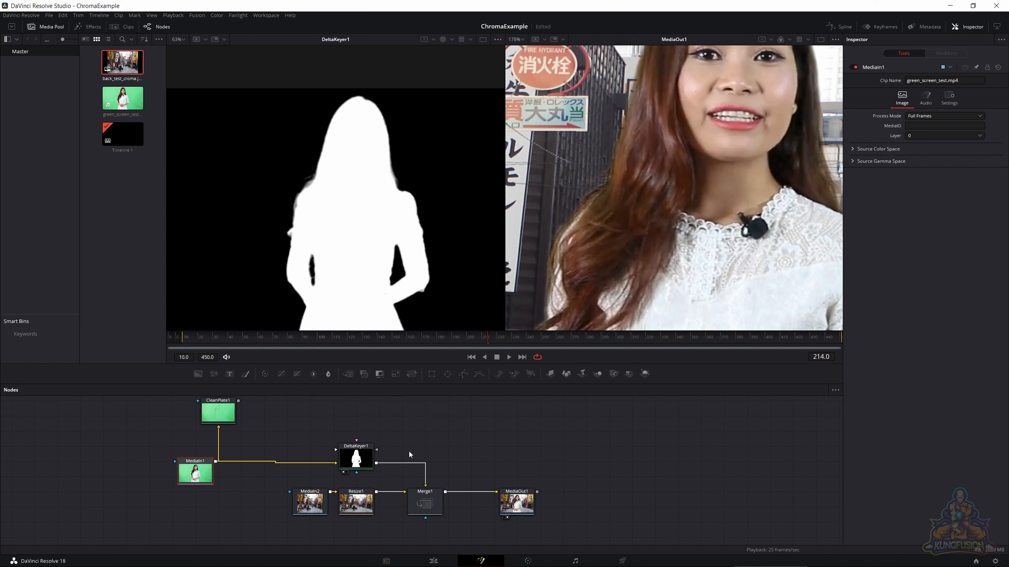
- Try the Hard Color replace mode with a yellow replace color on DeltaKeyer1's matte and inspect the hair and dress
left_click(356, 457)
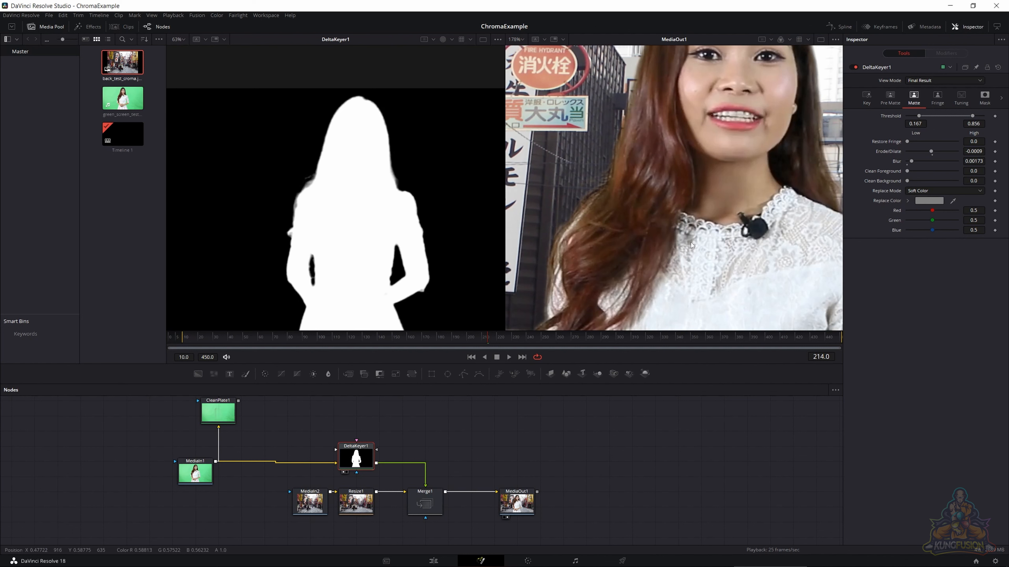
left_click_drag(672, 244, 668, 157)
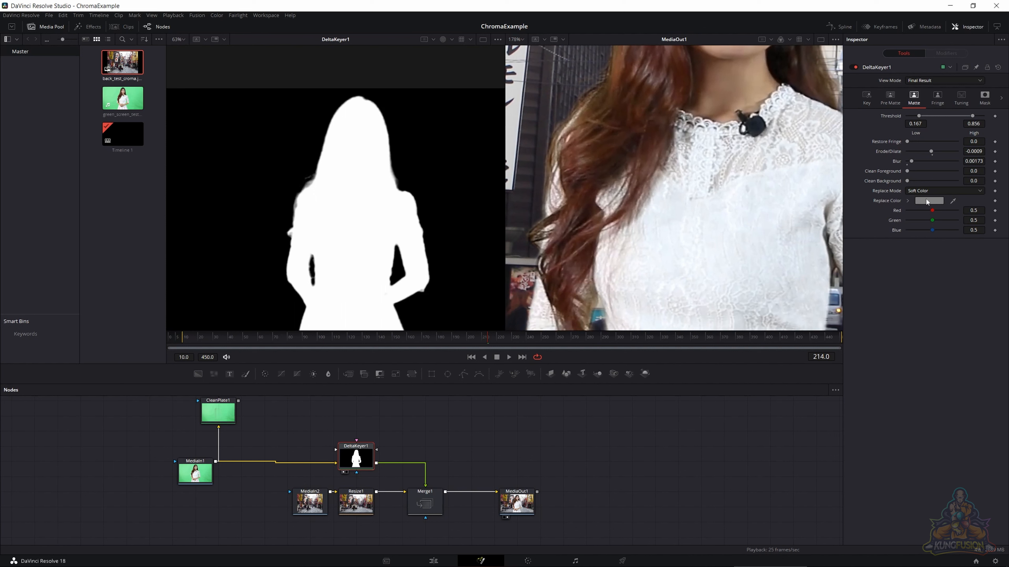
left_click(948, 193)
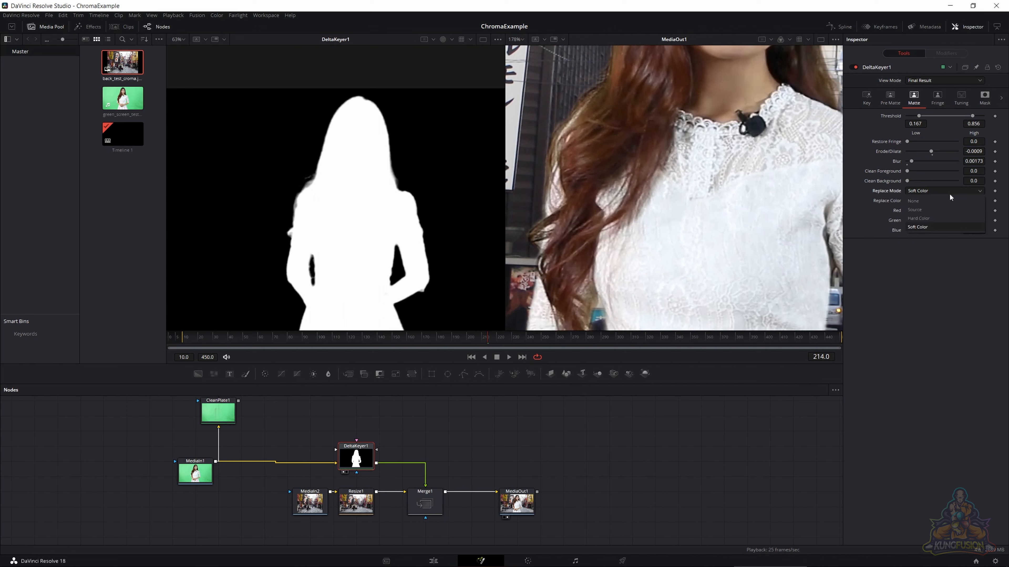
left_click(926, 220)
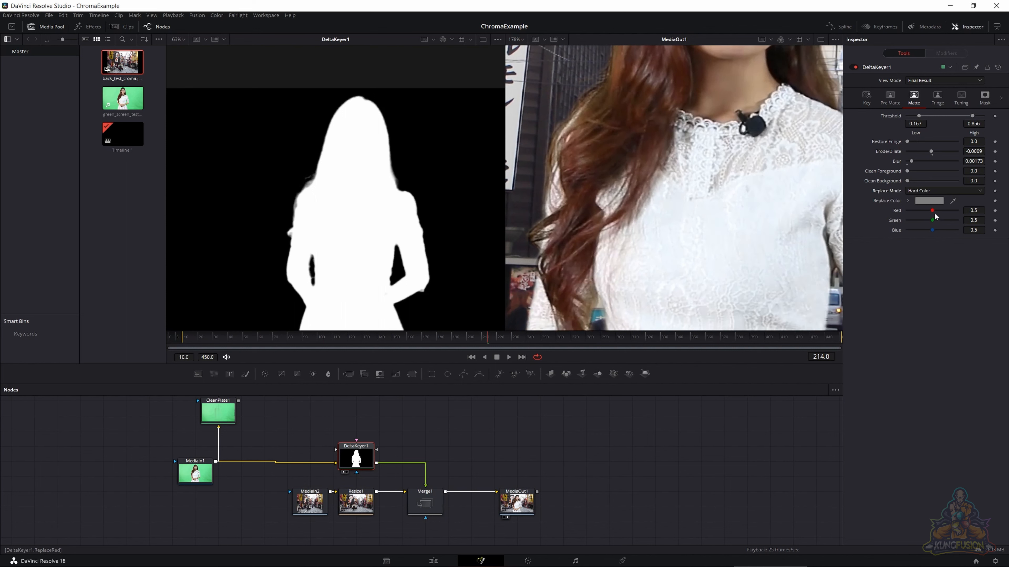
left_click_drag(933, 213, 957, 214)
left_click(933, 202)
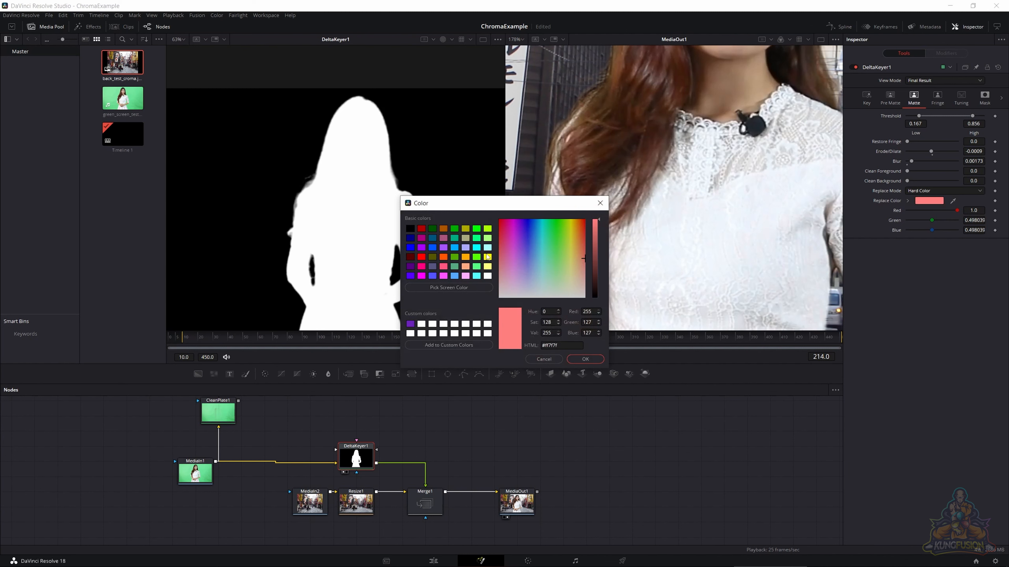
left_click(487, 257)
left_click(585, 359)
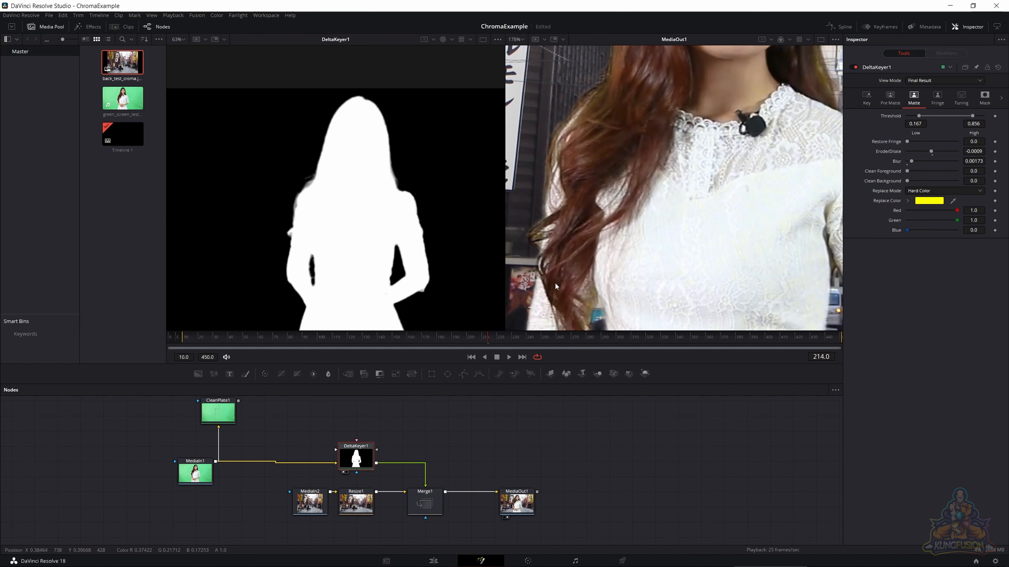
left_click_drag(554, 282, 582, 181)
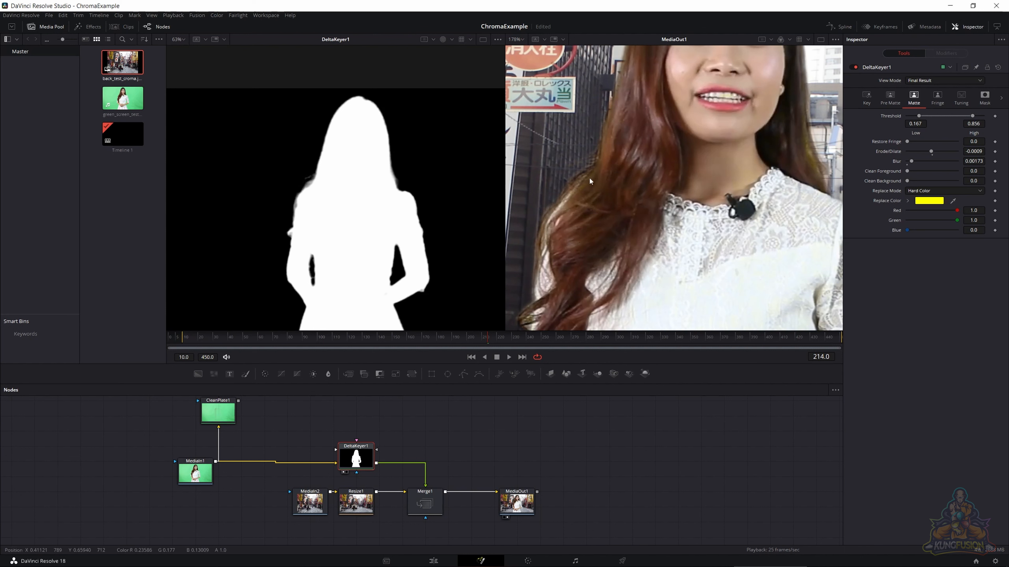
- Try Replace Mode None on DeltaKeyer1's matte, and switch it to Soft Color
left_click(917, 190)
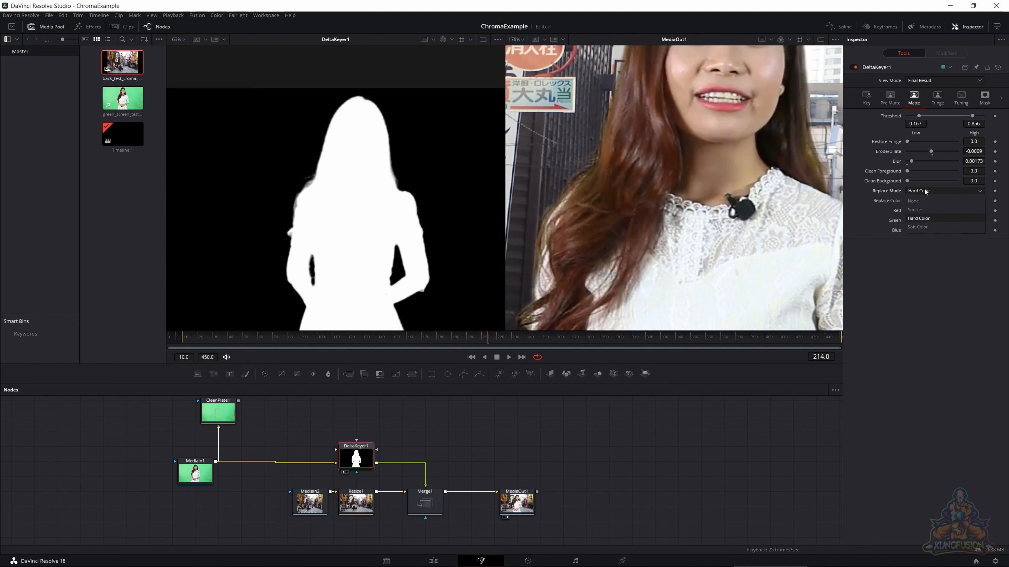
left_click(925, 199)
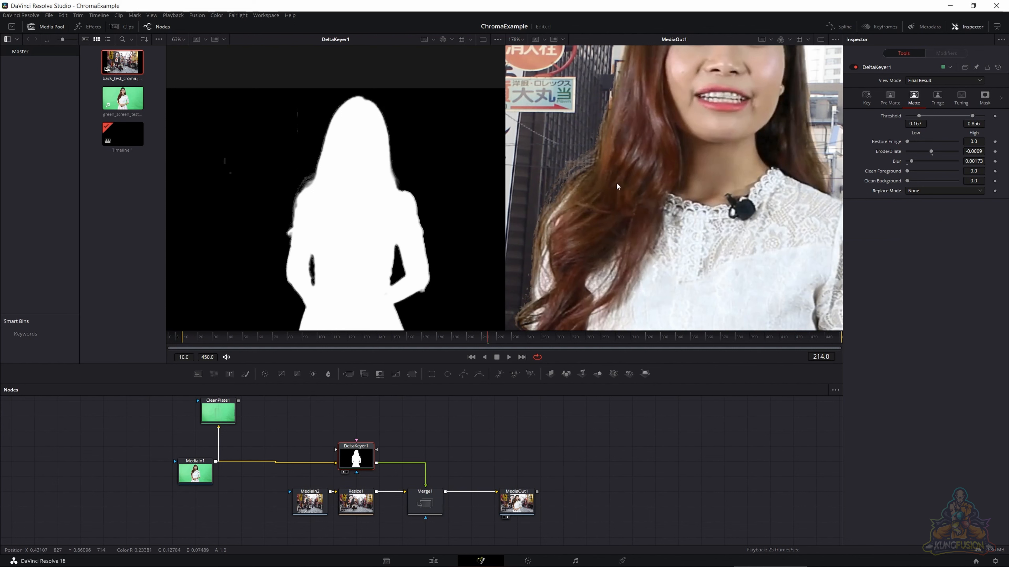
left_click(934, 191)
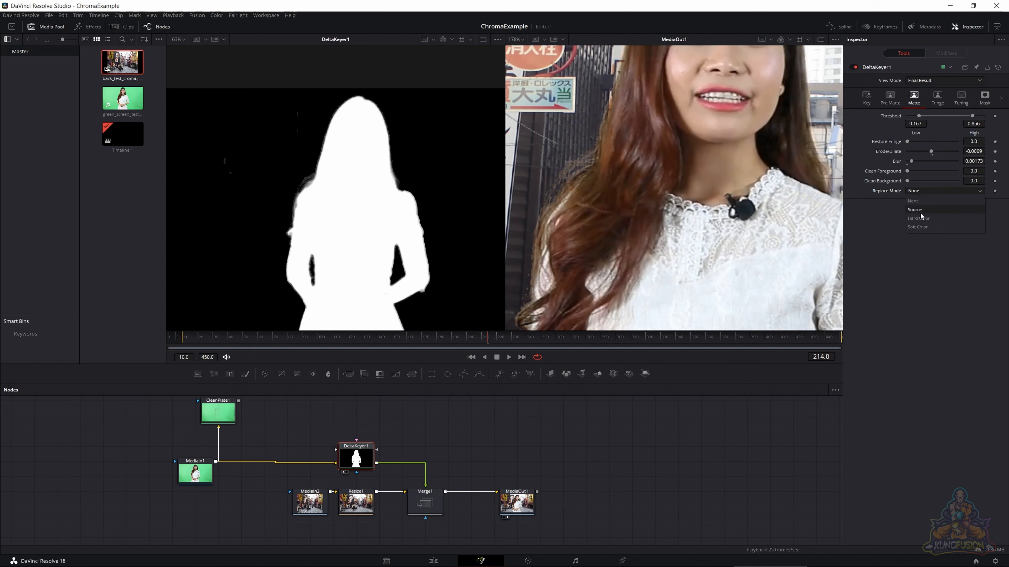
left_click(925, 224)
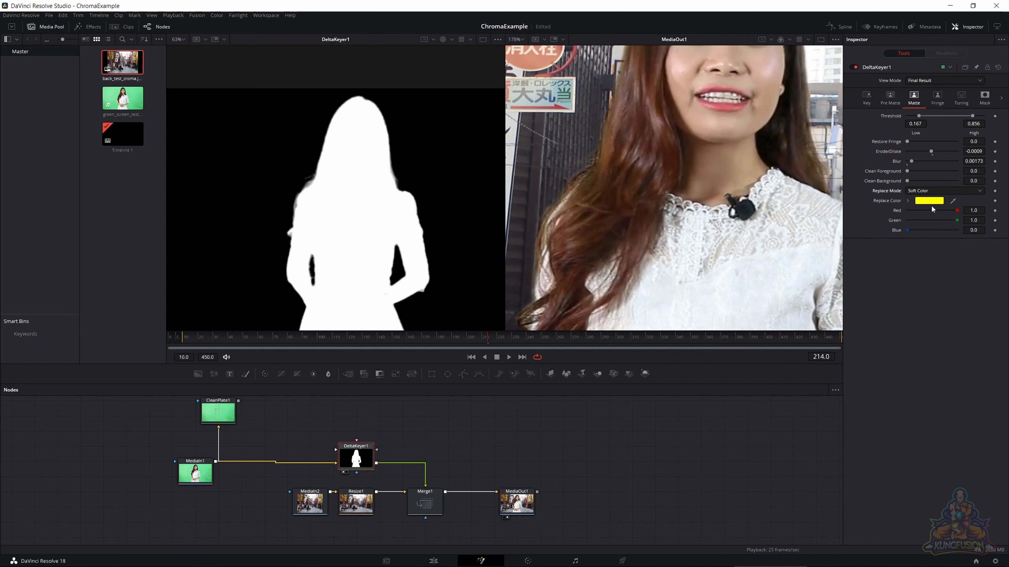
- Set DeltaKeyer1's replace color to dark gray #5d5d5d
left_click(932, 201)
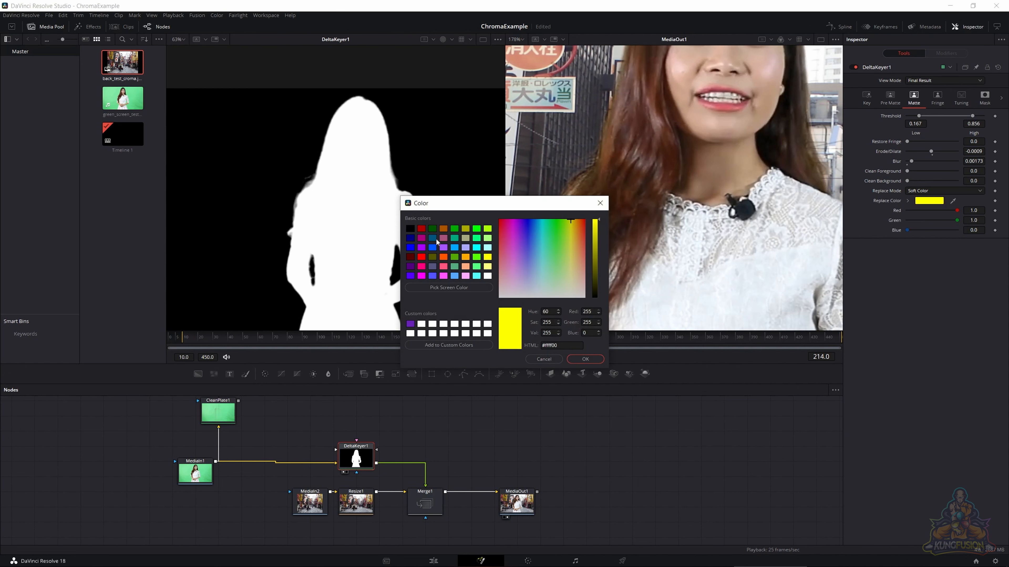
left_click(411, 228)
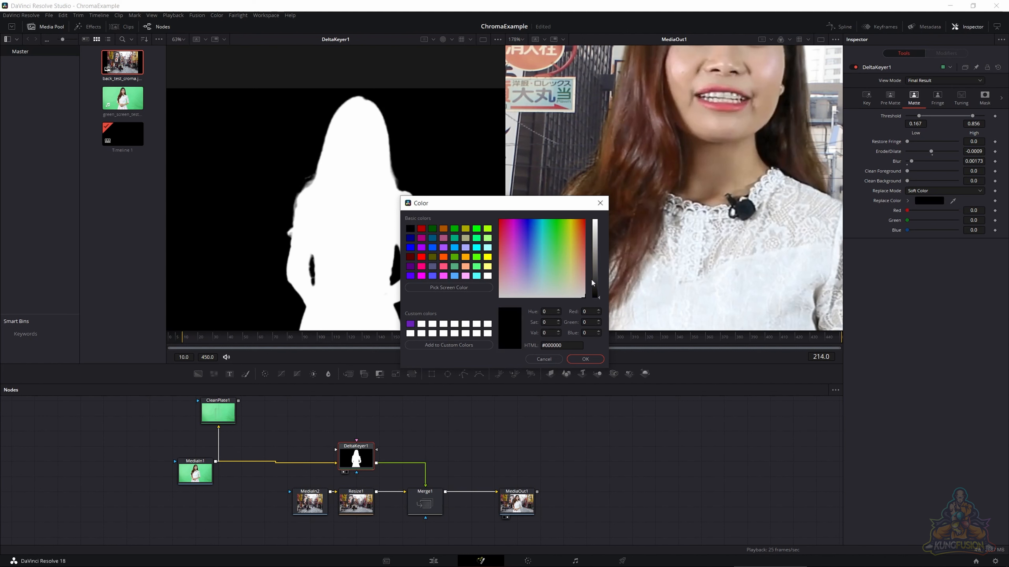
left_click_drag(595, 277, 595, 268)
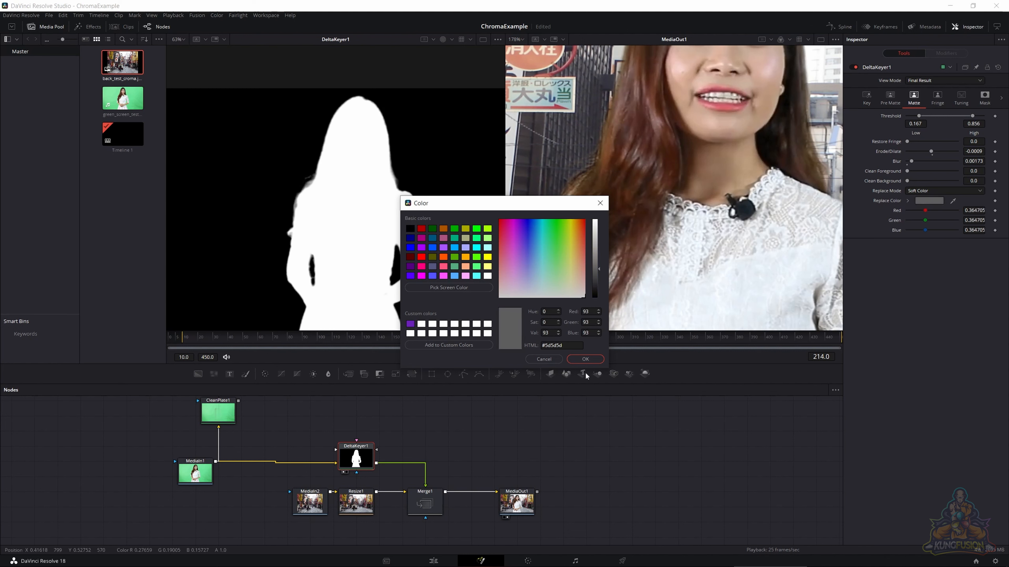
left_click(576, 358)
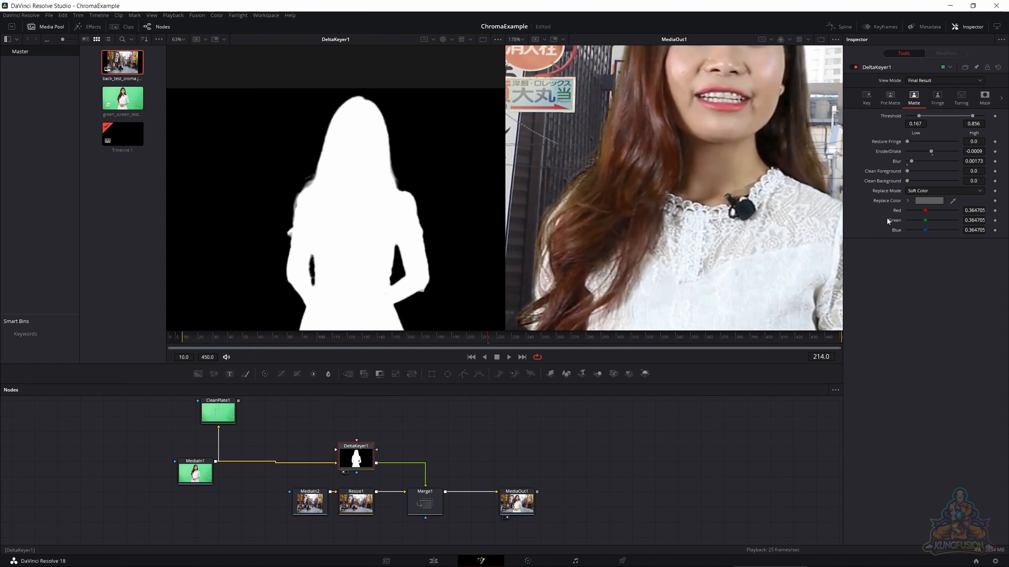
- Set DeltaKeyer1's Replace Mode to Source and check the composite
left_click(923, 190)
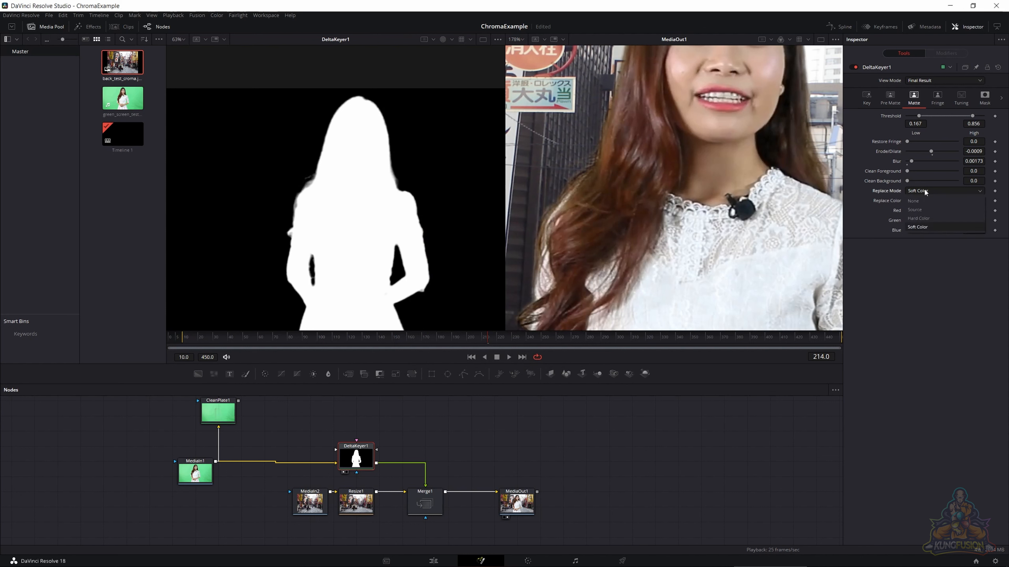
left_click(926, 205)
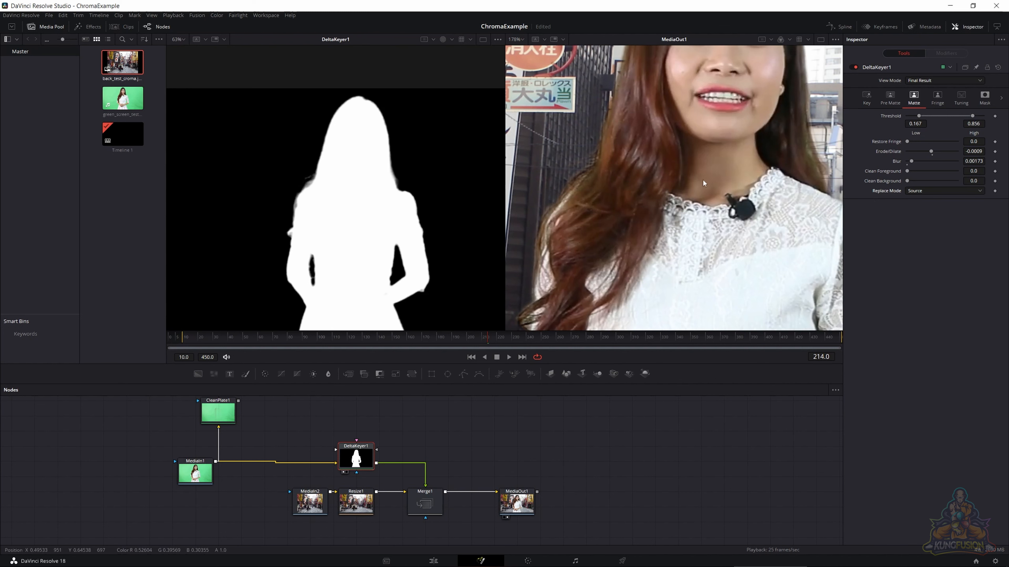
scroll(702, 183, "down", 2)
scroll(702, 178, "up", 2)
- Try the Rare, Medium, Well Done and Burnt spill methods on DeltaKeyer1 and compare the woman's skin and hair
left_click(937, 97)
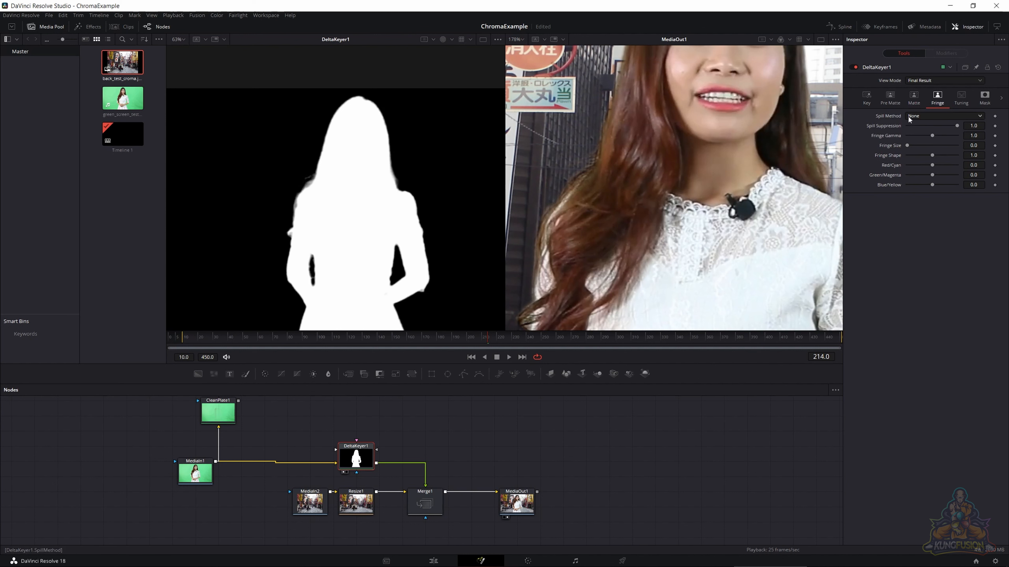
left_click(919, 115)
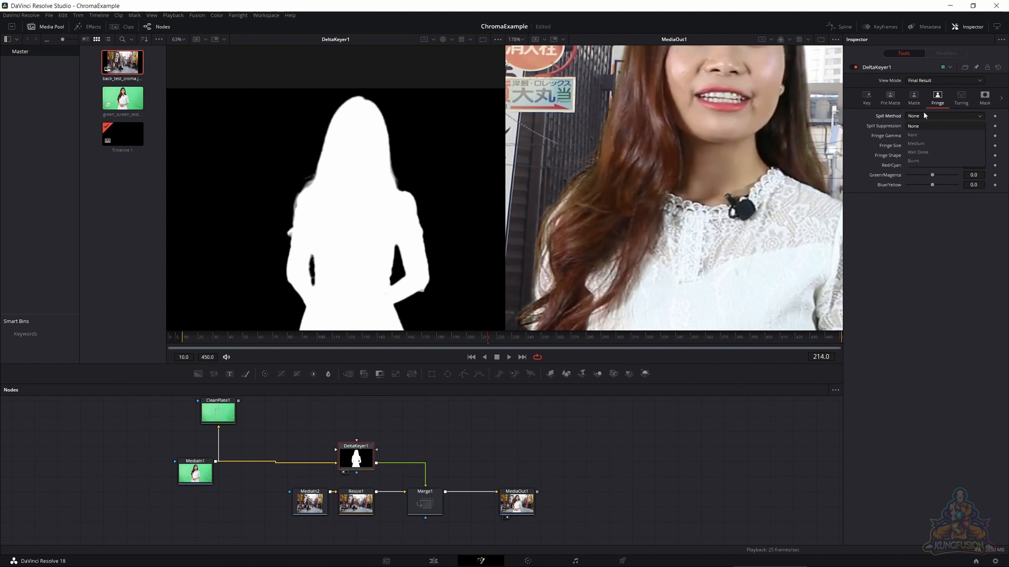
left_click(920, 133)
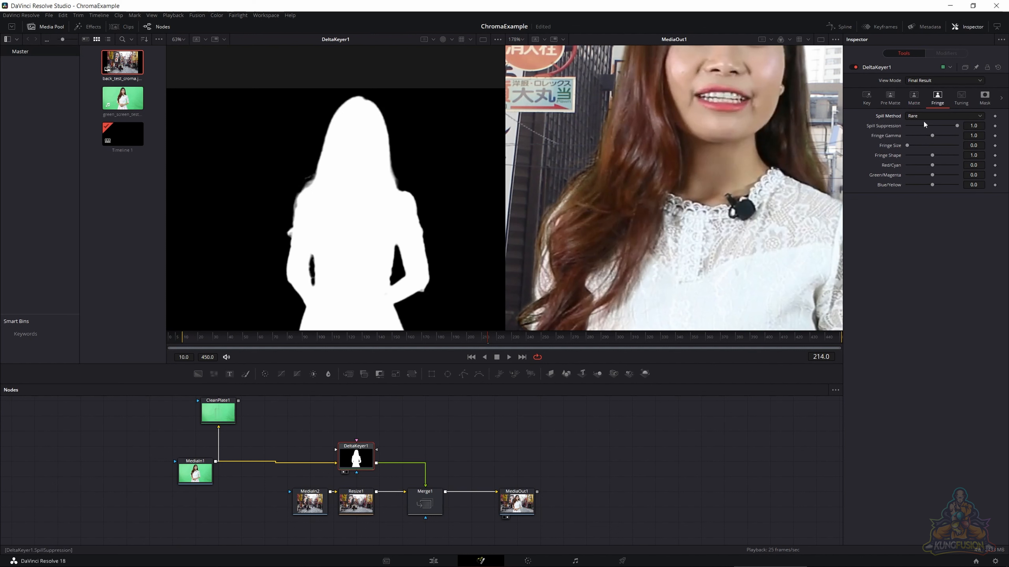
left_click(922, 141)
left_click(923, 117)
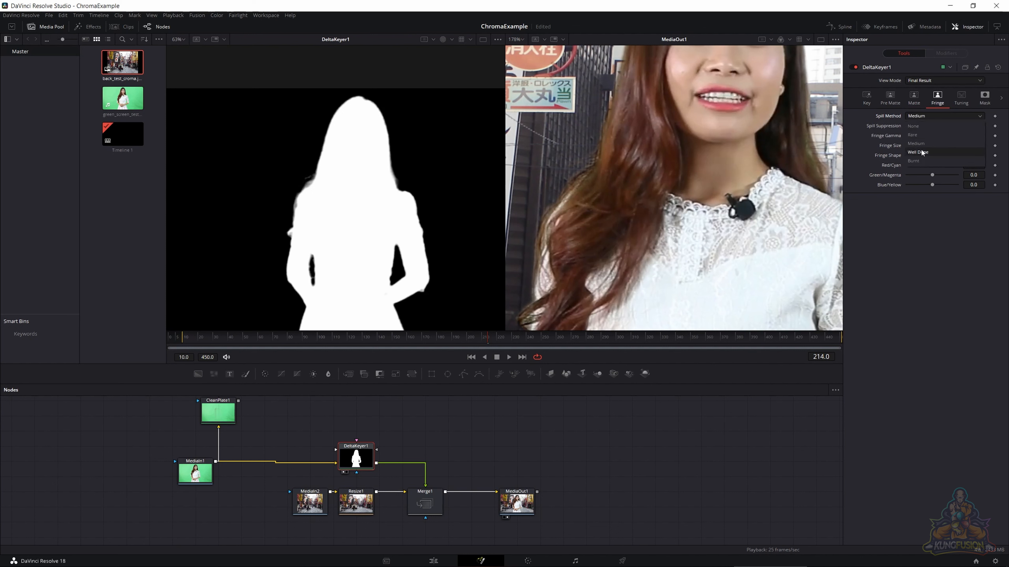
left_click(923, 151)
left_click(920, 116)
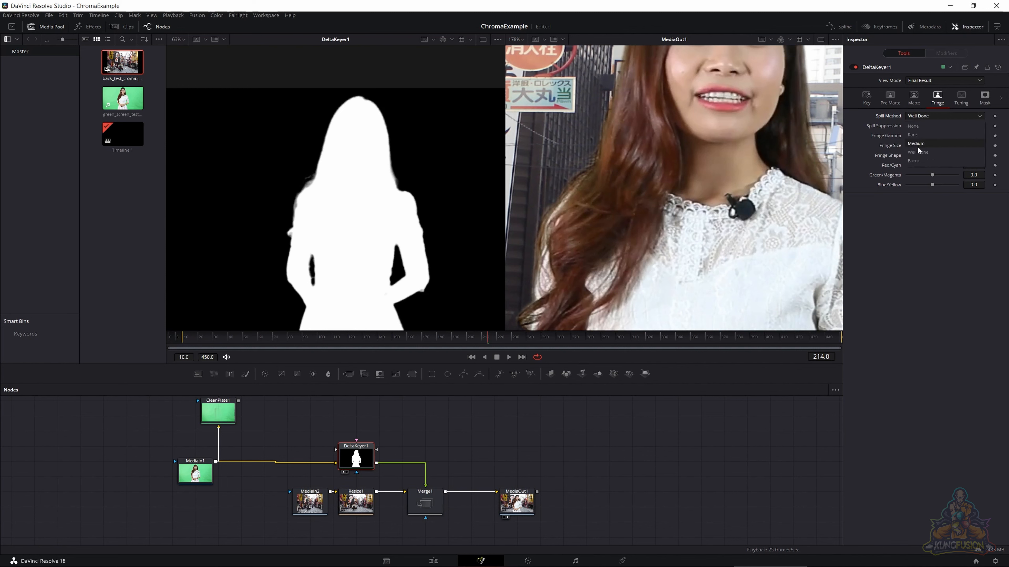
left_click(914, 161)
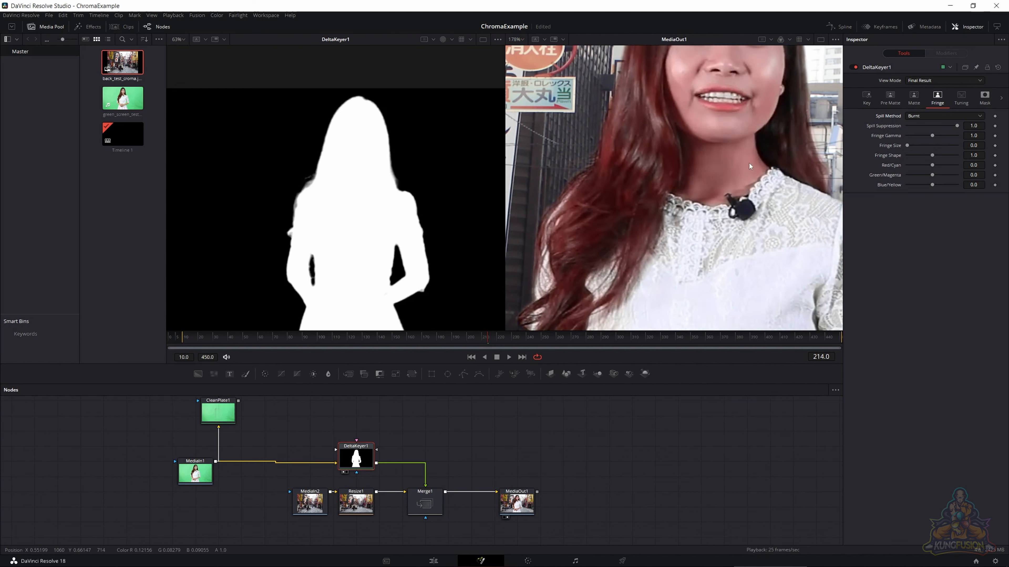
scroll(704, 164, "down", 2)
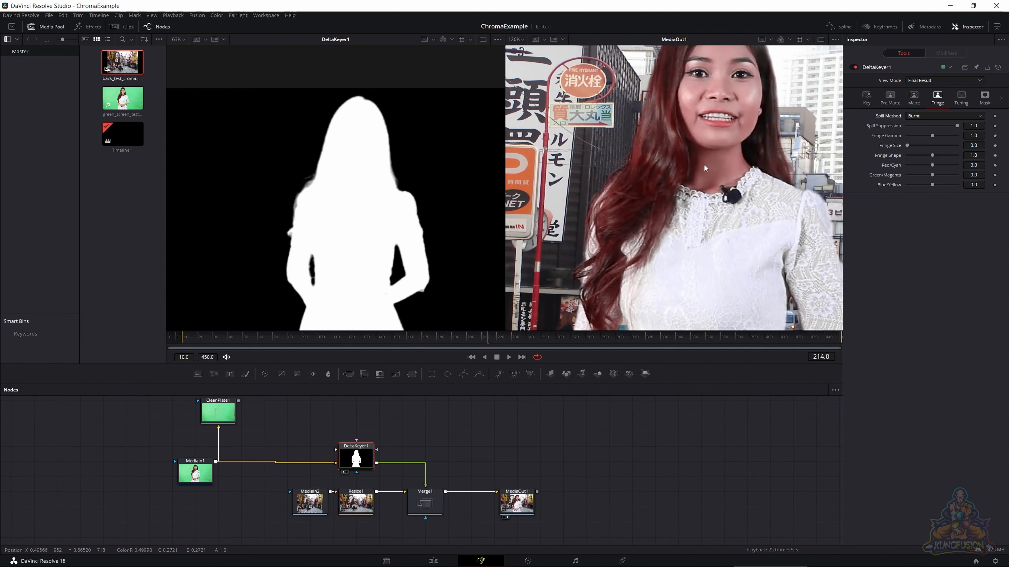
scroll(705, 167, "up", 2)
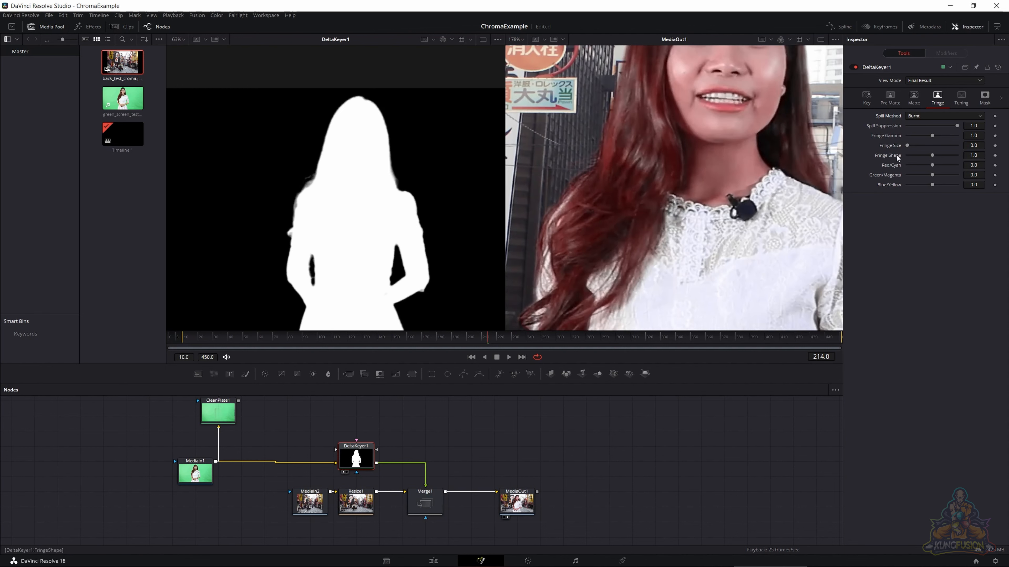
- Set DeltaKeyer1's spill method to Well Done
mouse_move(957, 127)
left_mouse_down()
mouse_move(900, 124)
mouse_move(965, 125)
mouse_move(893, 121)
mouse_move(971, 126)
mouse_move(855, 117)
mouse_move(996, 121)
mouse_move(938, 123)
mouse_move(953, 124)
left_mouse_up()
left_click(952, 116)
left_click(929, 151)
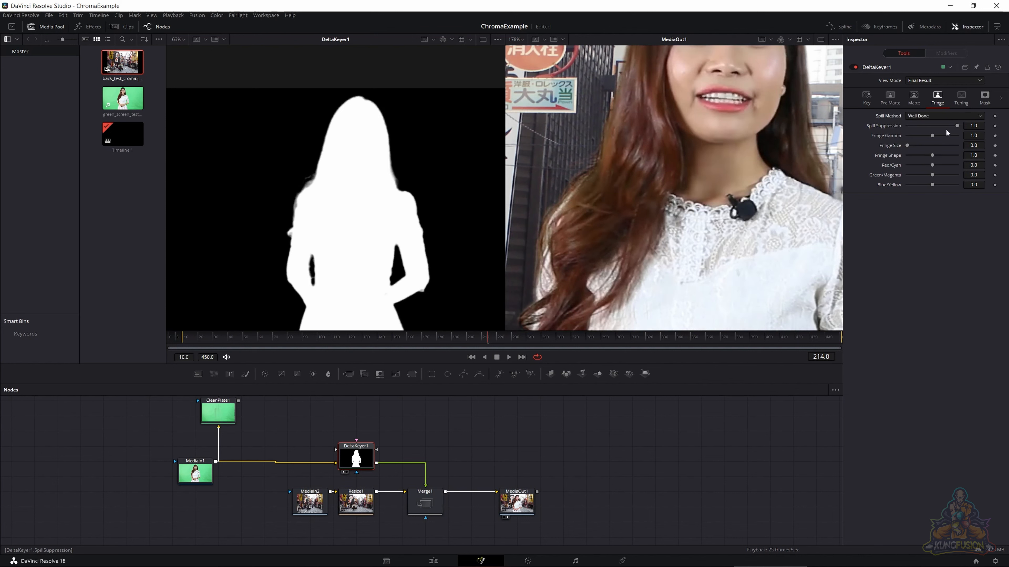
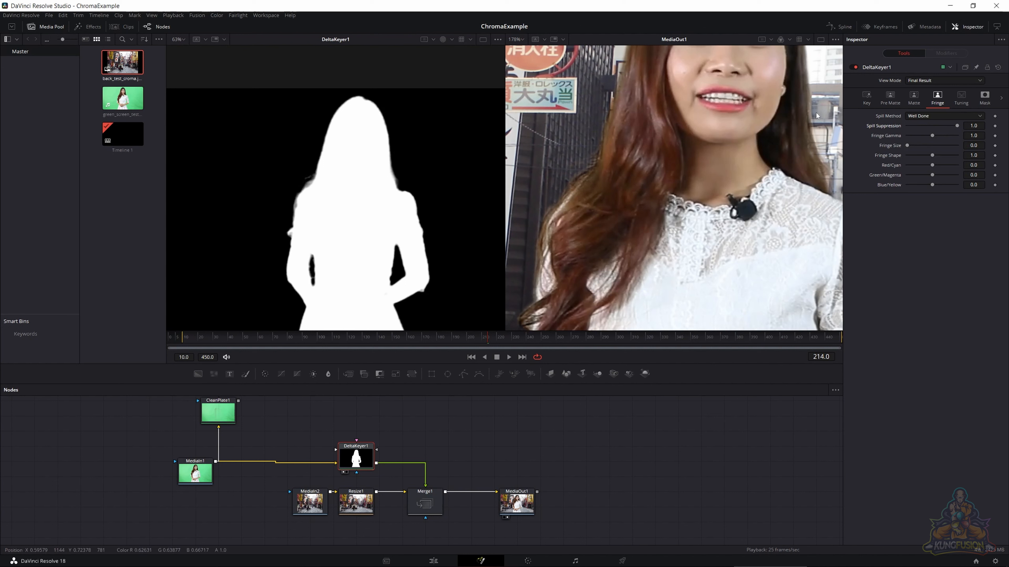
- Reset DeltaKeyer1's matte Blur and Erode/Dilate to their default of 0.0
left_click(915, 102)
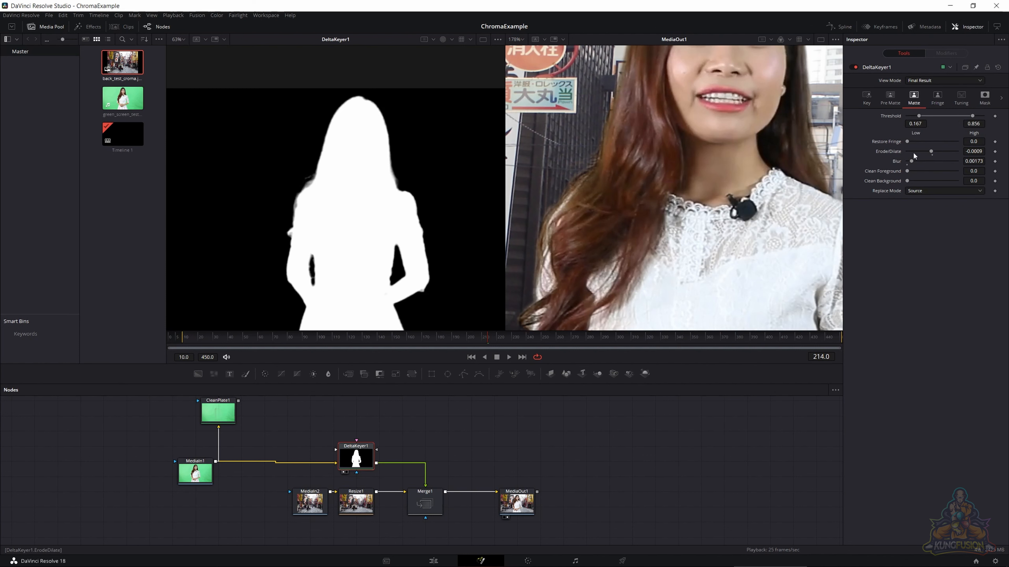
double_click(897, 162)
double_click(889, 150)
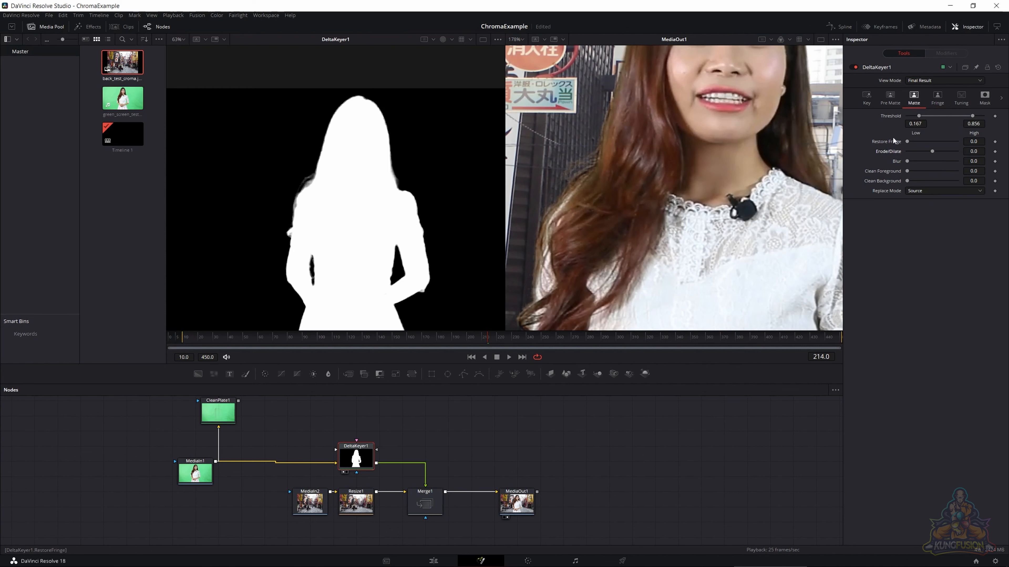
- Try different Fringe Size and Fringe Gamma values on the hair edges, restoring DeltaKeyer1's defaults of 0.0 and 1.0
left_click(930, 99)
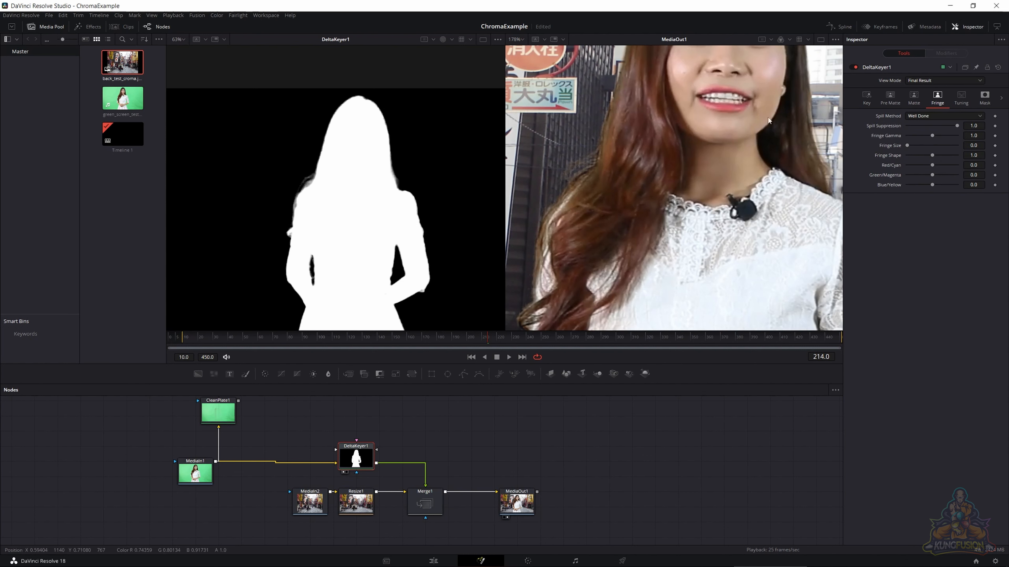
scroll(632, 108, "up", 2)
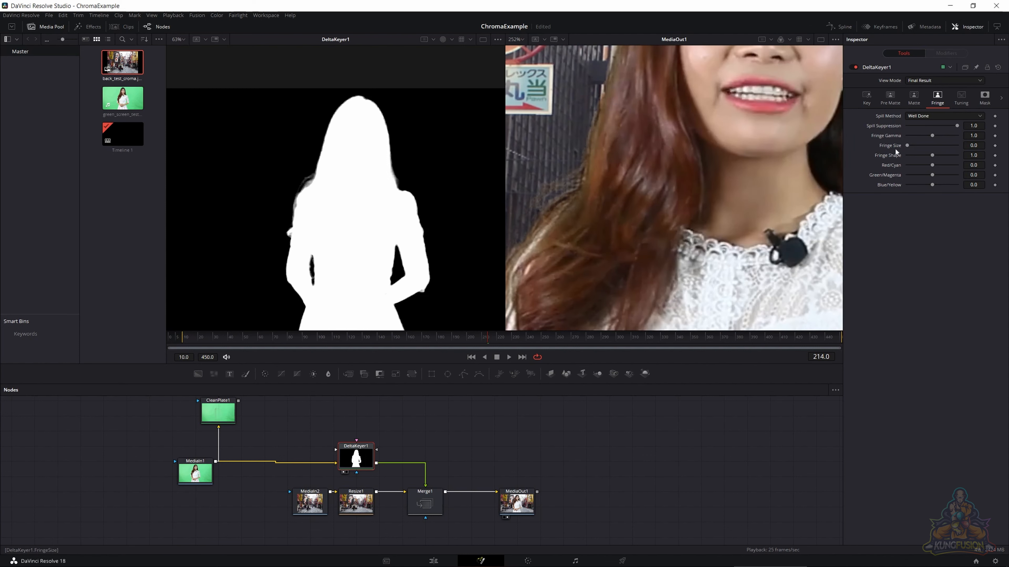
left_click_drag(907, 146, 921, 147)
left_click_drag(936, 148, 902, 154)
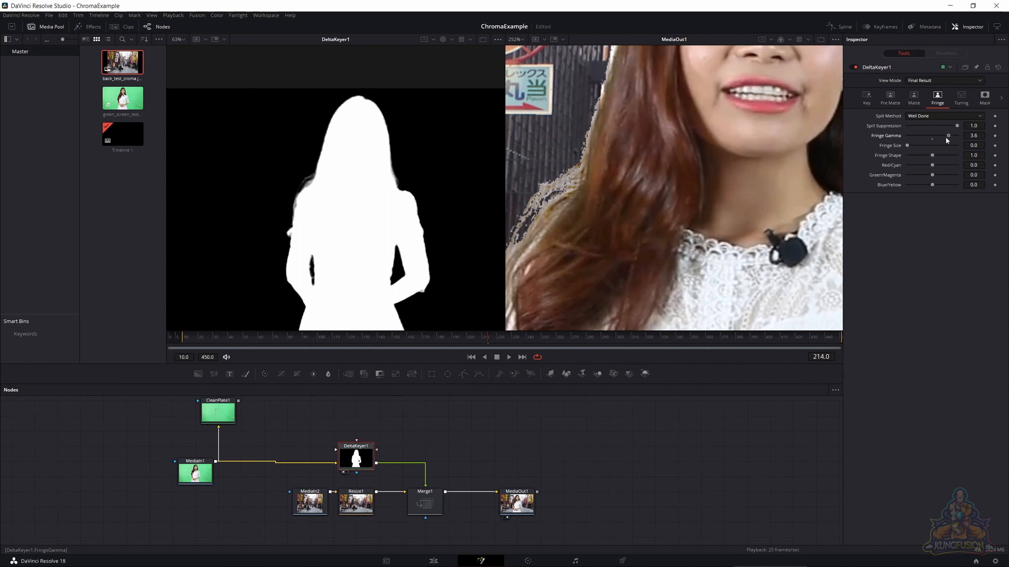
mouse_move(945, 136)
left_mouse_down()
mouse_move(861, 143)
mouse_move(960, 140)
mouse_move(908, 140)
mouse_move(931, 142)
left_mouse_up()
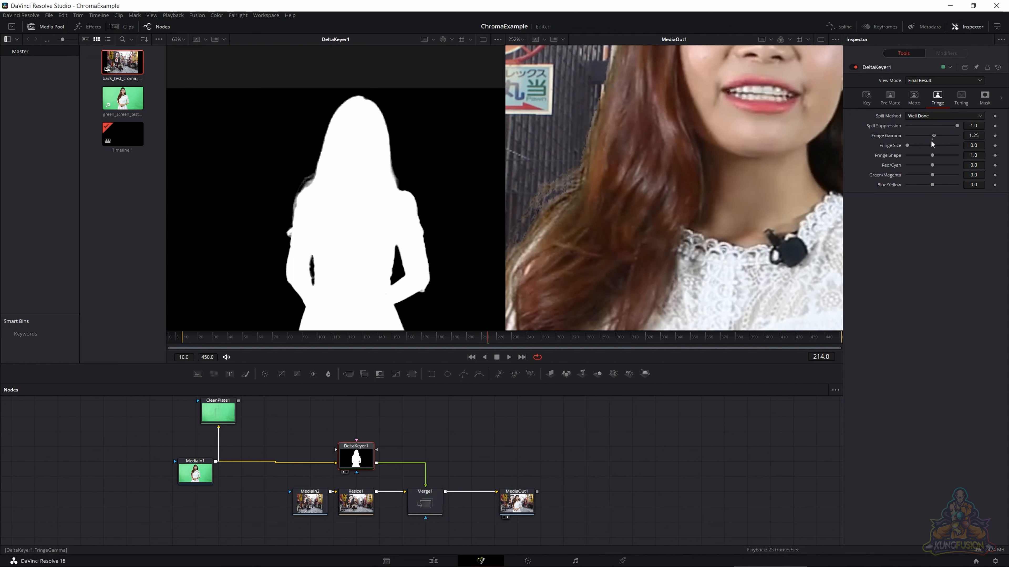
double_click(893, 137)
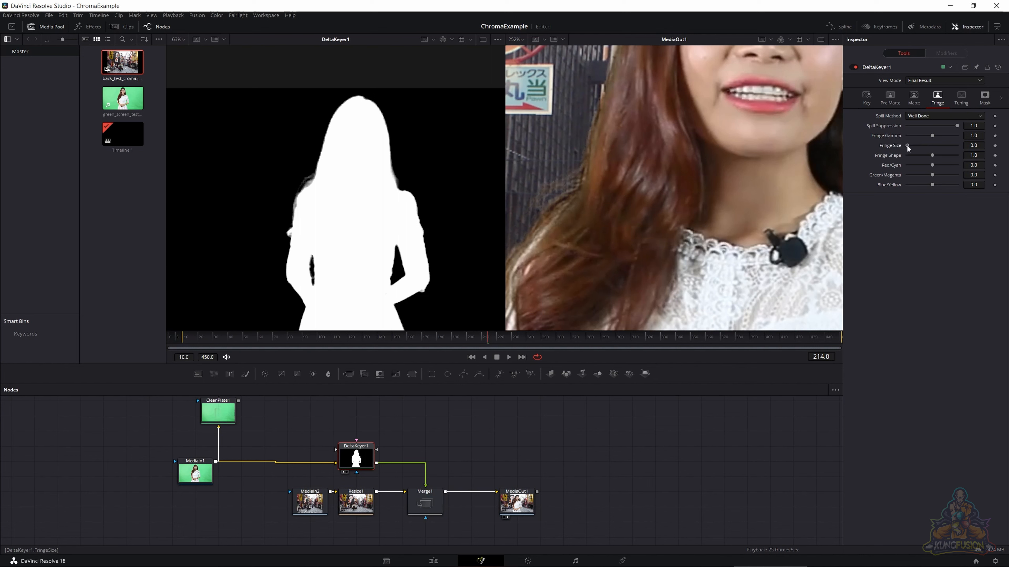
- Experiment with DeltaKeyer1's Fringe Size, Fringe Shape and Blue/Yellow on the hair edges, and reset them to their defaults
mouse_move(907, 145)
left_mouse_down()
mouse_move(945, 146)
mouse_move(903, 146)
left_mouse_up()
left_click_drag(986, 149, 911, 147)
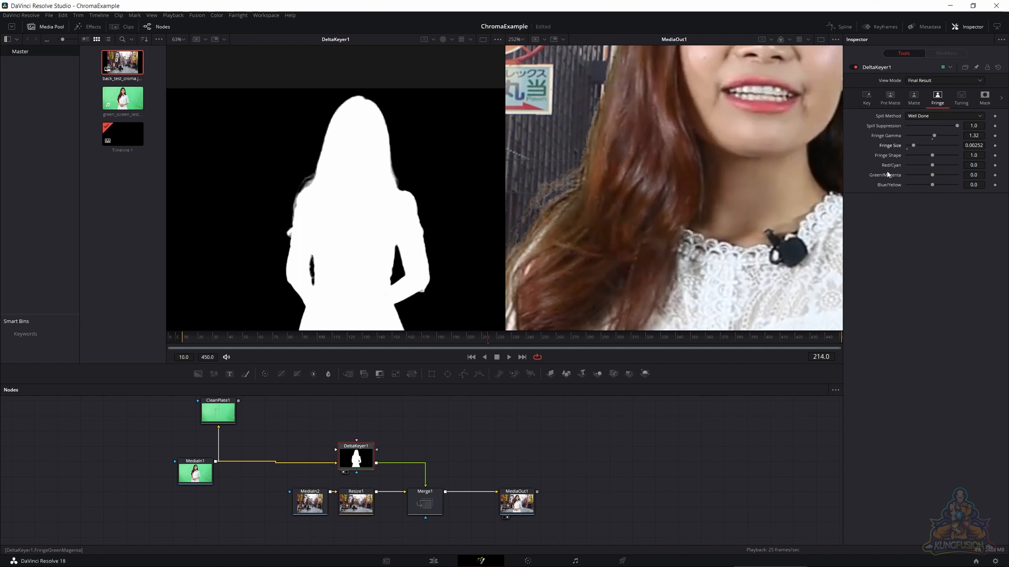
mouse_move(935, 154)
left_mouse_down()
mouse_move(954, 157)
mouse_move(895, 158)
mouse_move(935, 161)
left_mouse_up()
mouse_move(934, 183)
left_mouse_down()
mouse_move(880, 179)
mouse_move(975, 181)
mouse_move(899, 183)
mouse_move(928, 184)
left_mouse_up()
double_click(933, 186)
double_click(932, 160)
double_click(907, 147)
- Set DeltaKeyer1's Fringe Gamma to 1.06, Fringe Size to 0.00425, Fringe Shape to 1.048 and Blue/Yellow to 0.143
left_click_drag(934, 135, 934, 136)
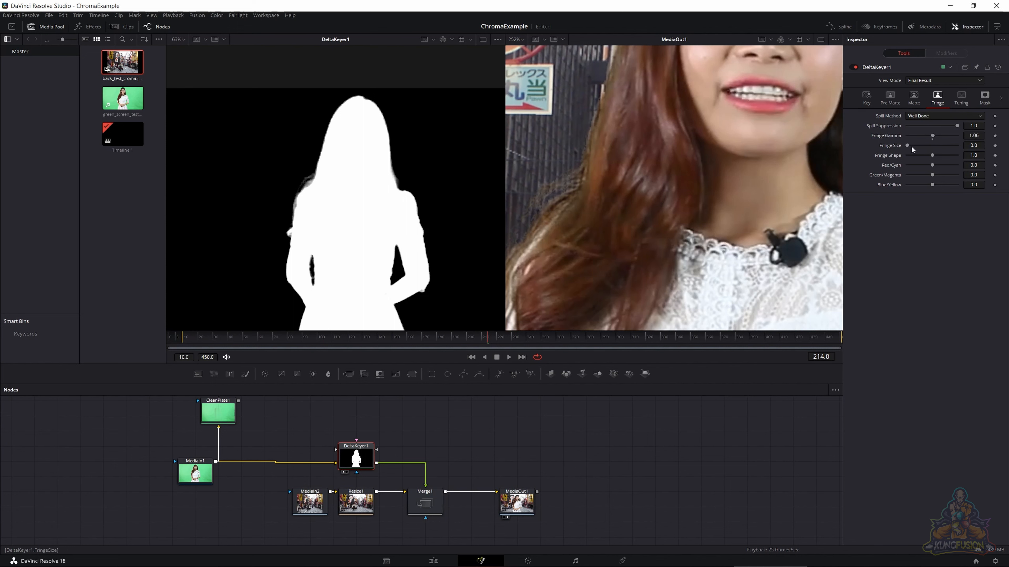
left_click_drag(907, 145, 929, 185)
- Set DeltaKeyer1's matte Blur to 0.00079 and Erode/Dilate to 0.0013
left_click(905, 105)
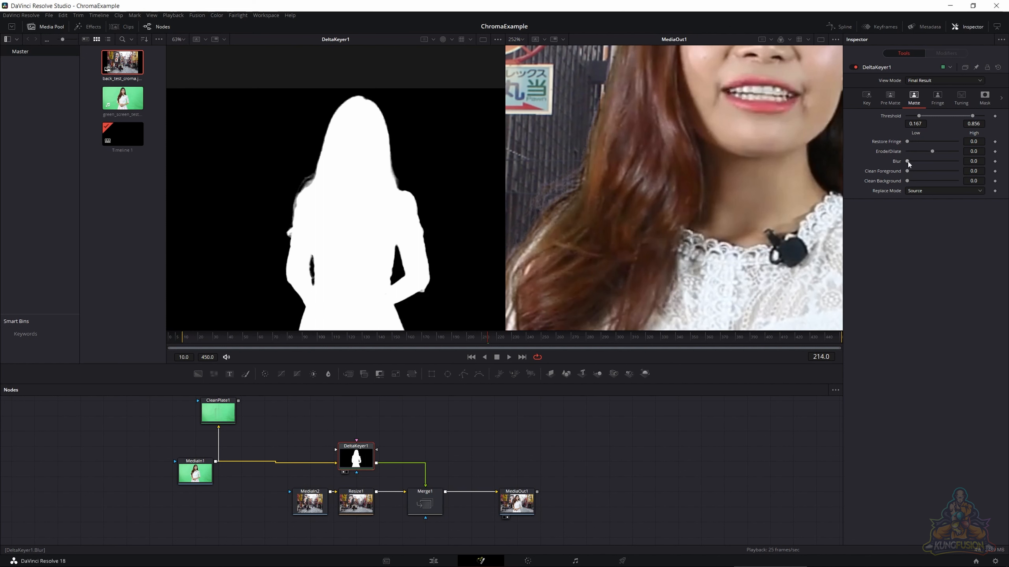
left_click_drag(907, 161, 909, 162)
left_click_drag(934, 151, 935, 151)
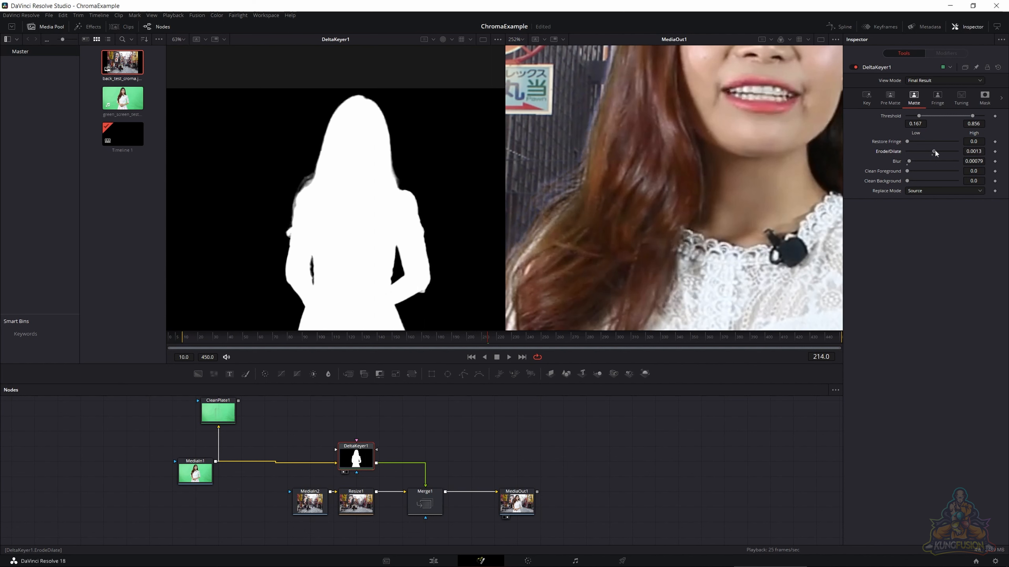
- Reduce DeltaKeyer1's fringe Blue/Yellow shift to 0.032
left_click(930, 100)
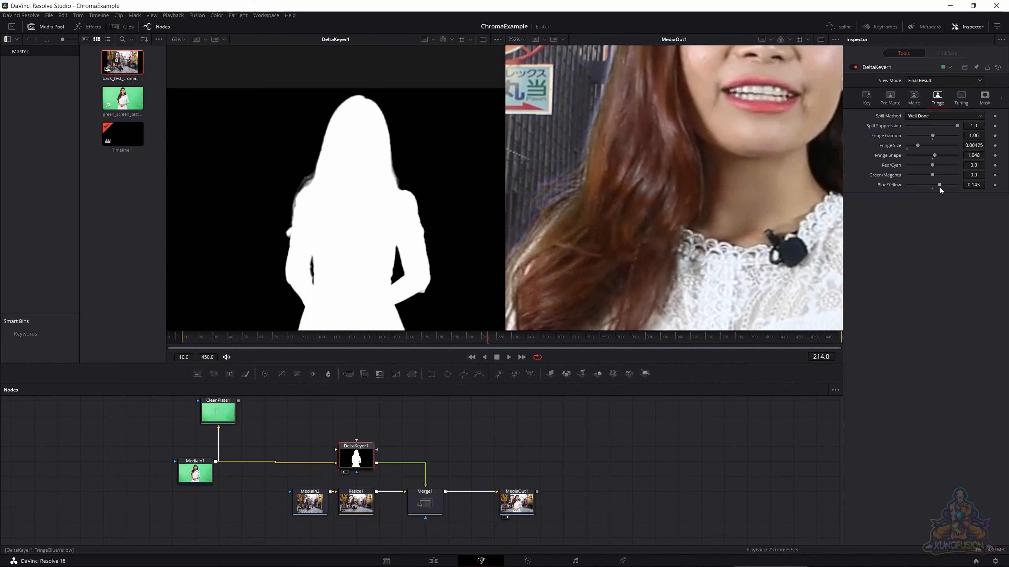
left_click_drag(938, 187, 934, 188)
- Refine DeltaKeyer1's matte with a high threshold of 0.6, Blur of 0.00283 and Erode/Dilate of -0.0003
left_click(905, 92)
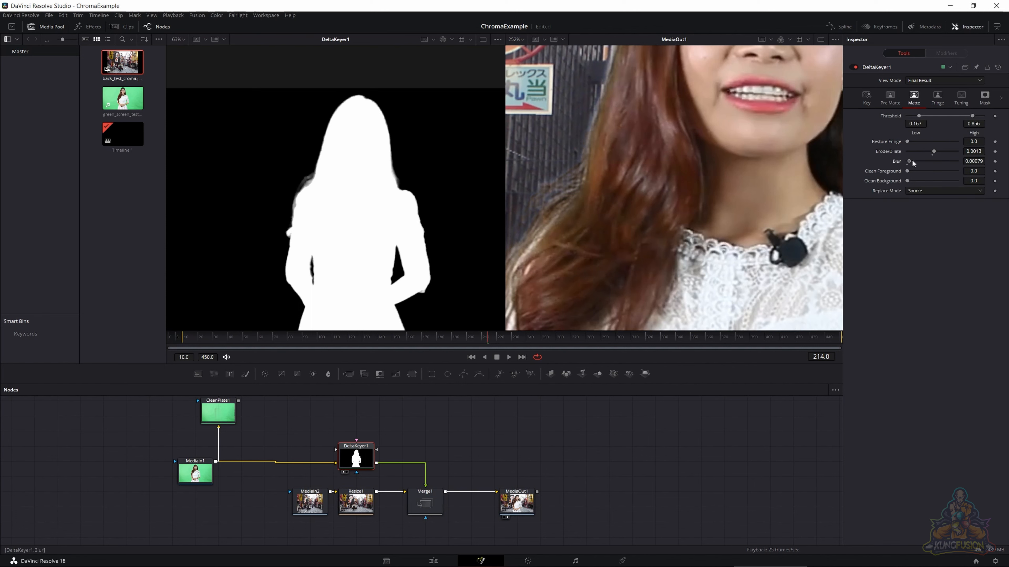
left_click_drag(911, 162, 932, 152)
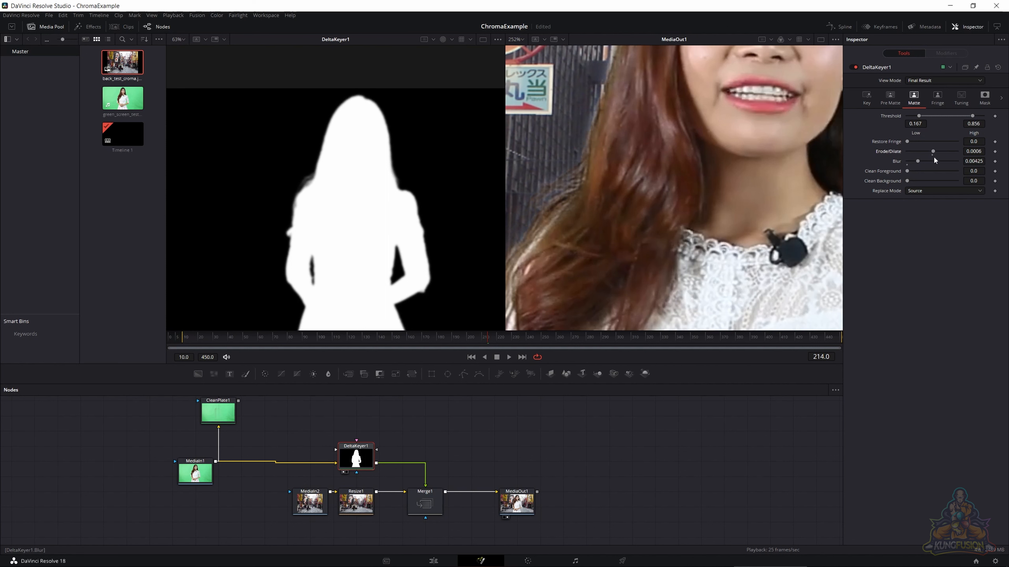
left_click_drag(932, 155, 913, 160)
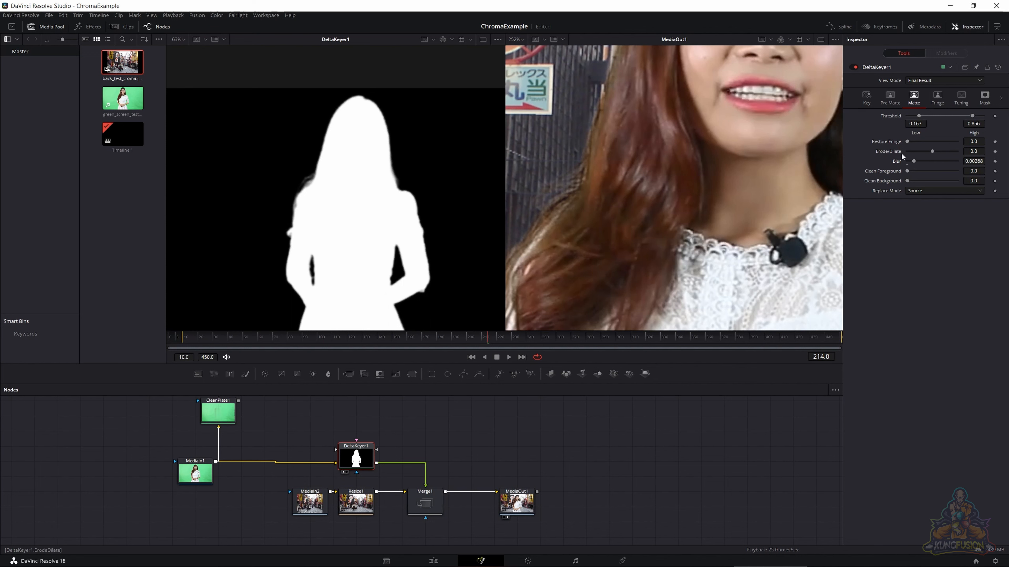
left_click_drag(972, 119, 963, 123)
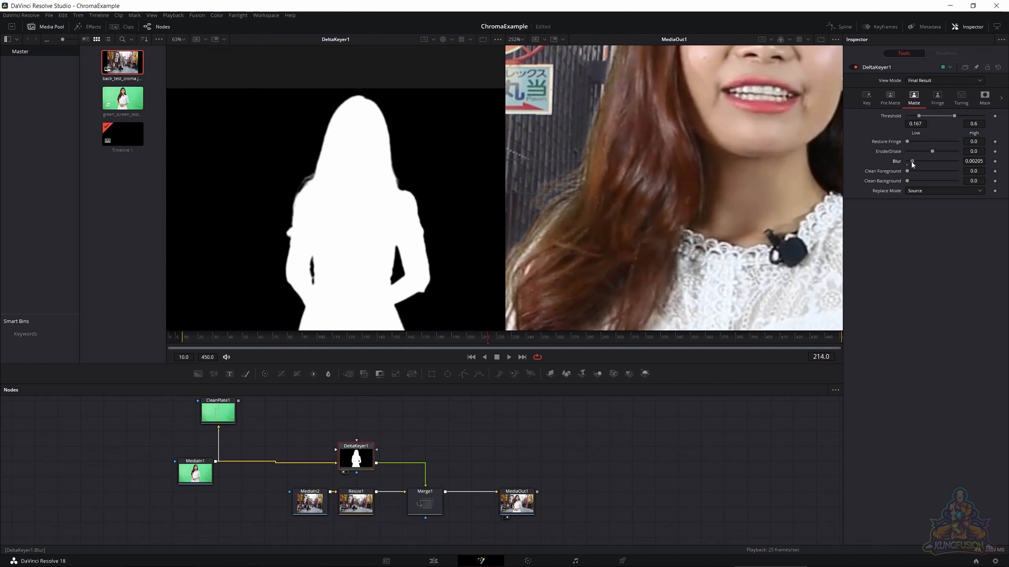
left_click_drag(911, 161, 932, 151)
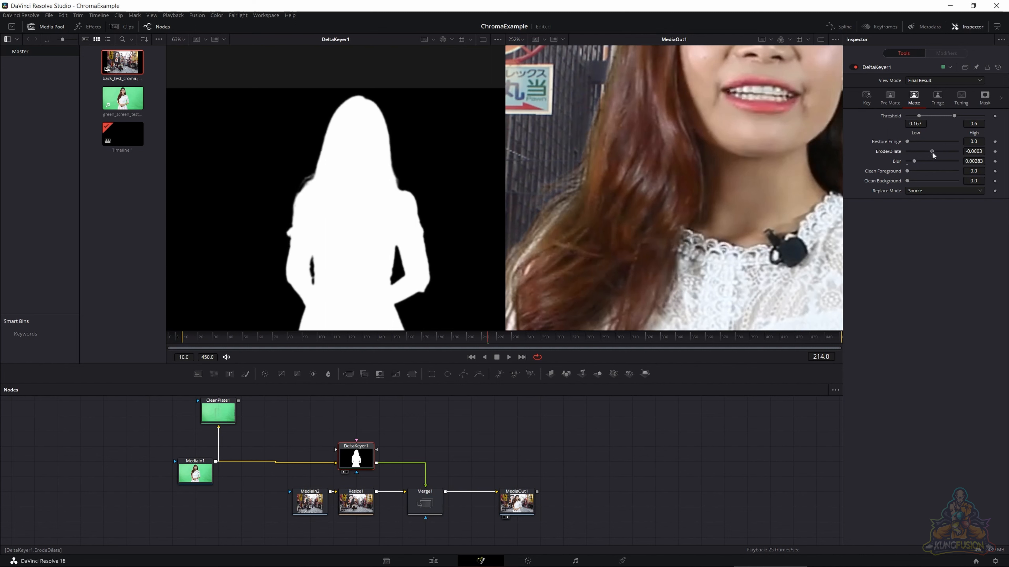
- Set DeltaKeyer1's Fringe Gamma to 0.86
left_click(937, 96)
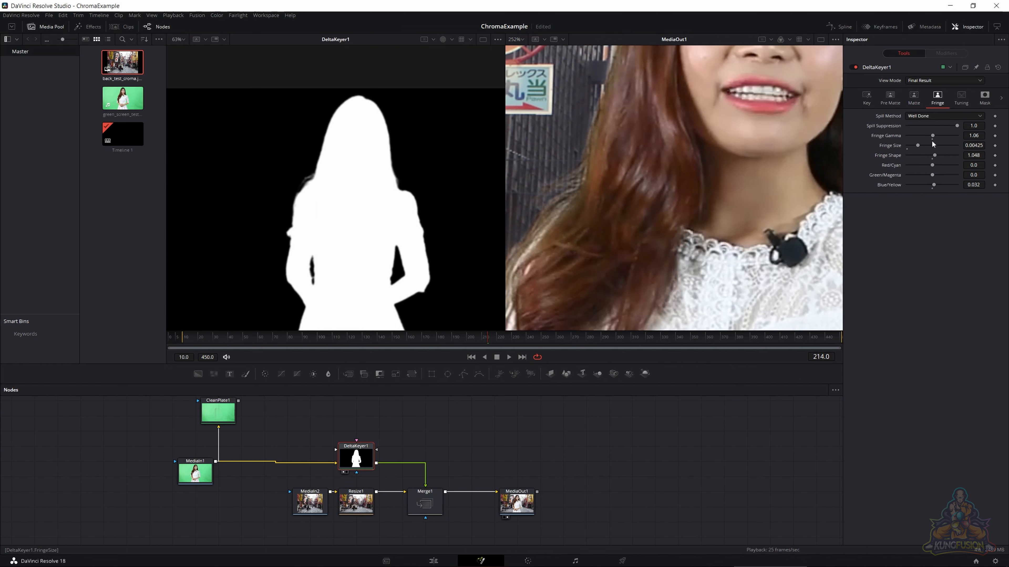
left_click_drag(931, 136, 930, 137)
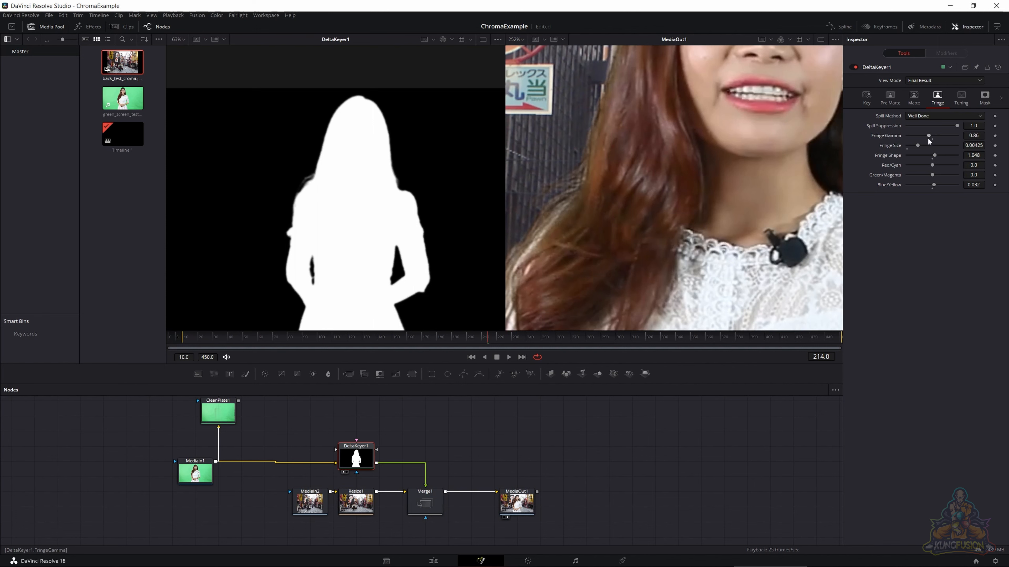
- Play the composite from frame 214 and examine the woman's hair, sleeve and dress edges against the street, both close up and at full view
scroll(657, 208, "down", 2)
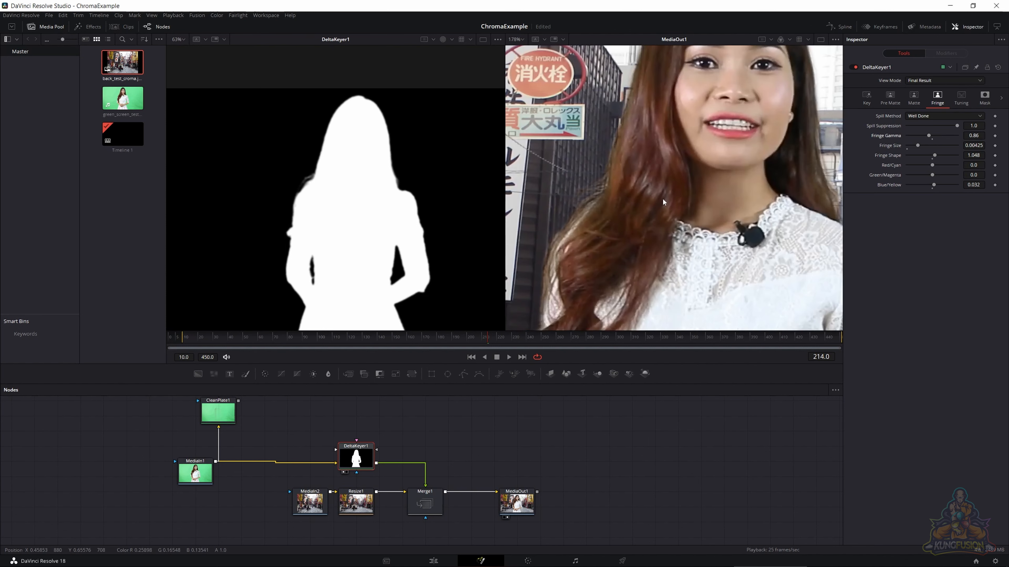
scroll(701, 195, "down", 1)
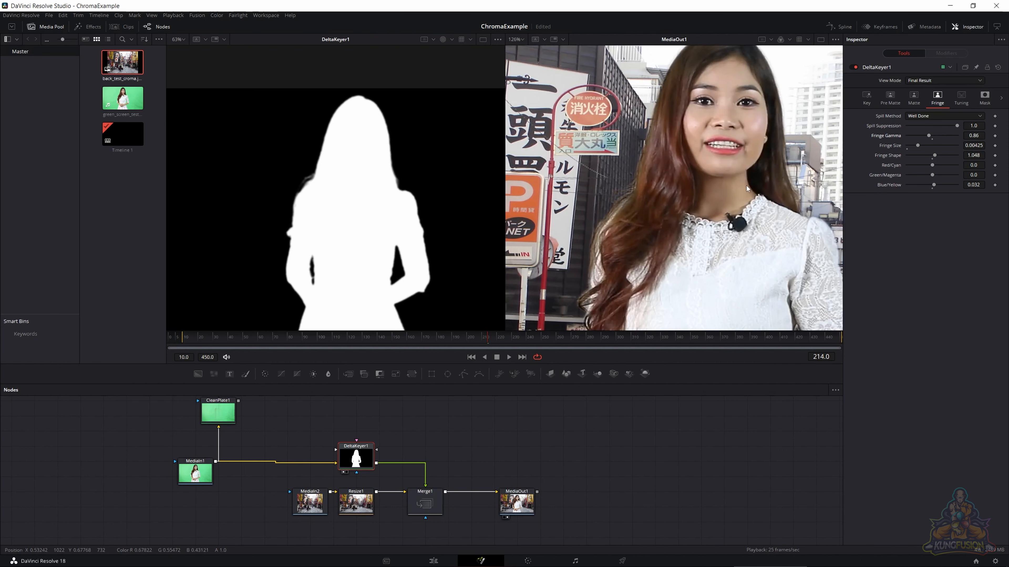
left_click_drag(749, 182, 708, 215)
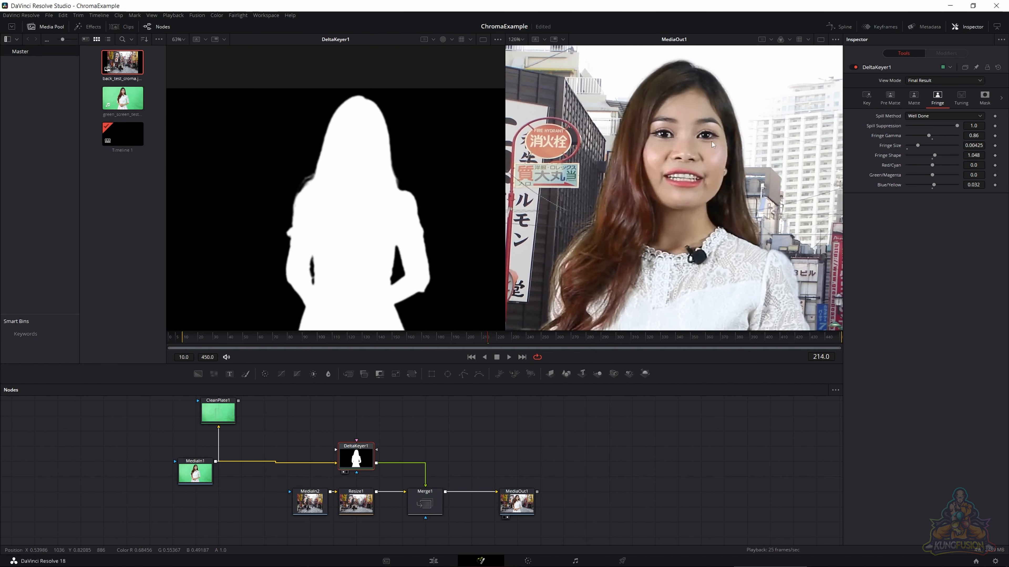
key("space")
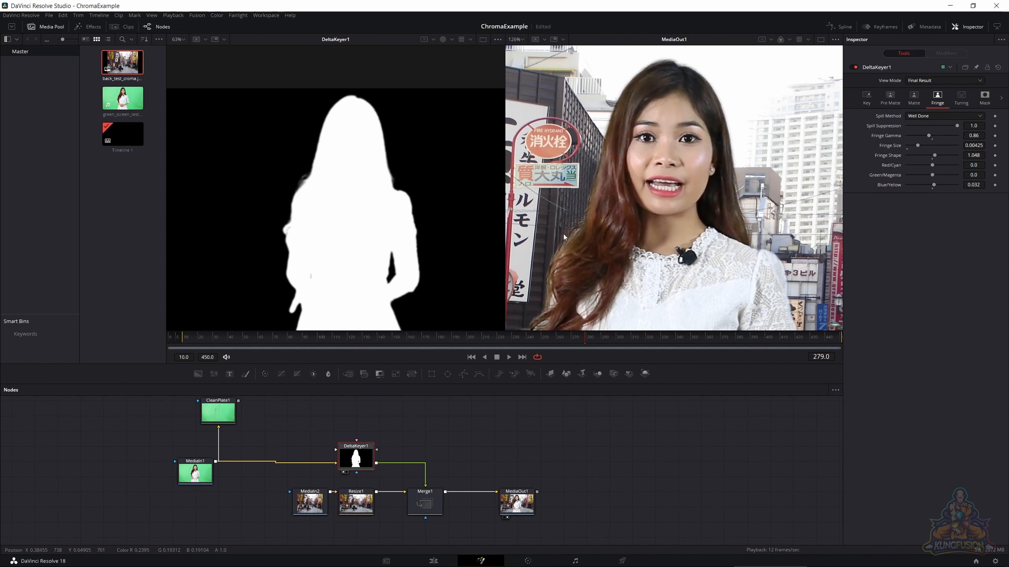
scroll(665, 192, "down", 1)
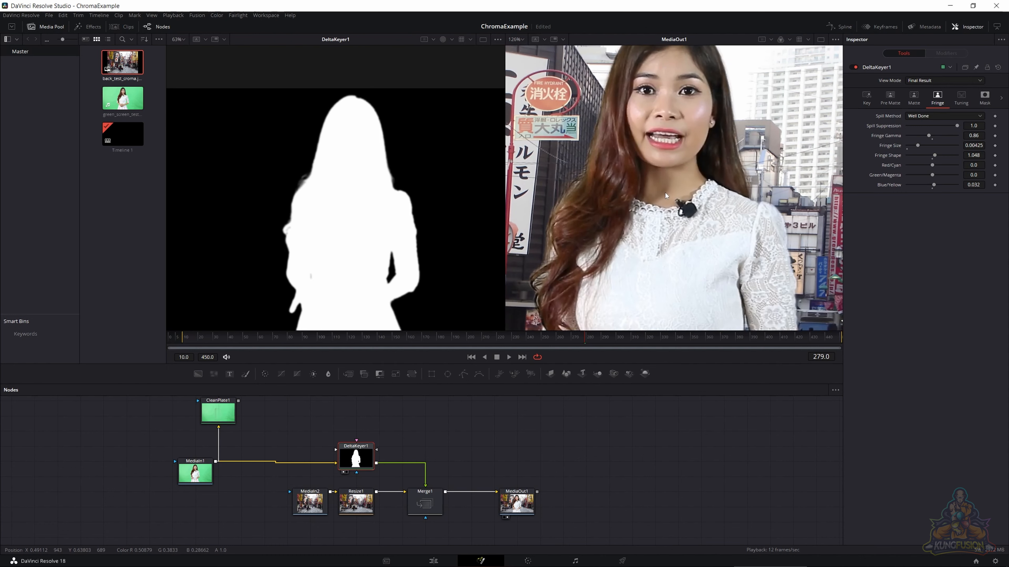
scroll(661, 194, "down", 3)
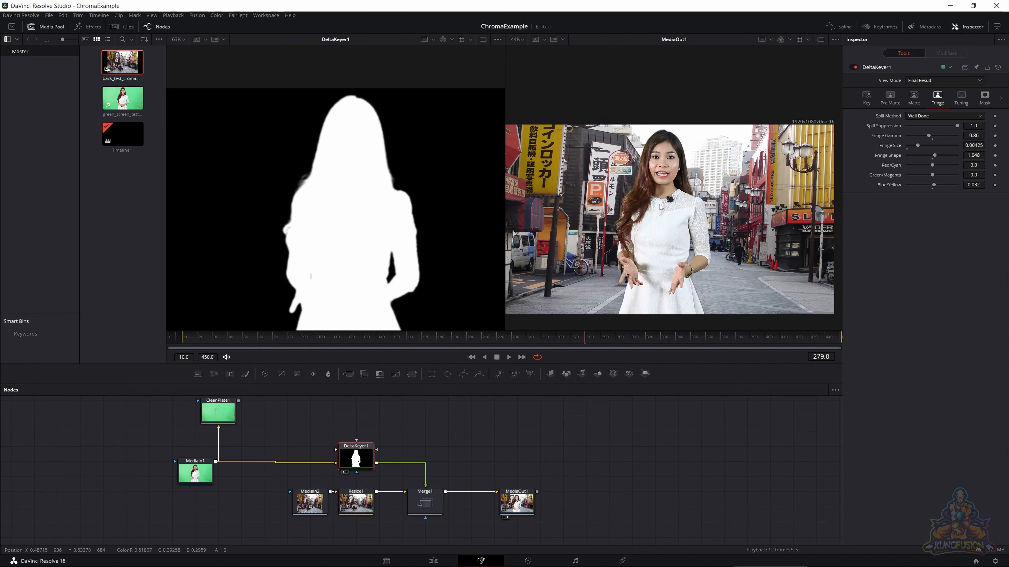
scroll(659, 207, "up", 3)
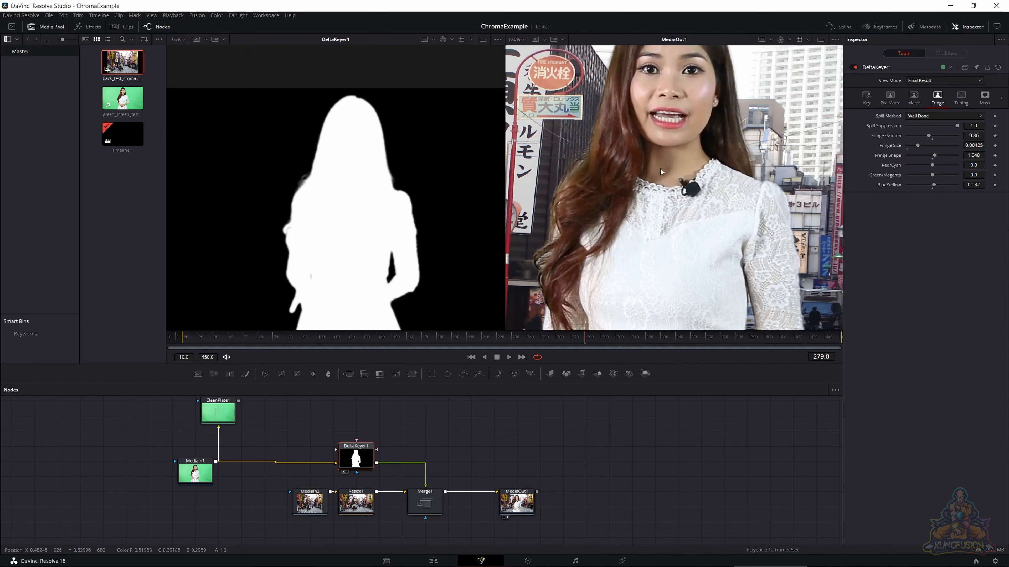
scroll(659, 168, "down", 1)
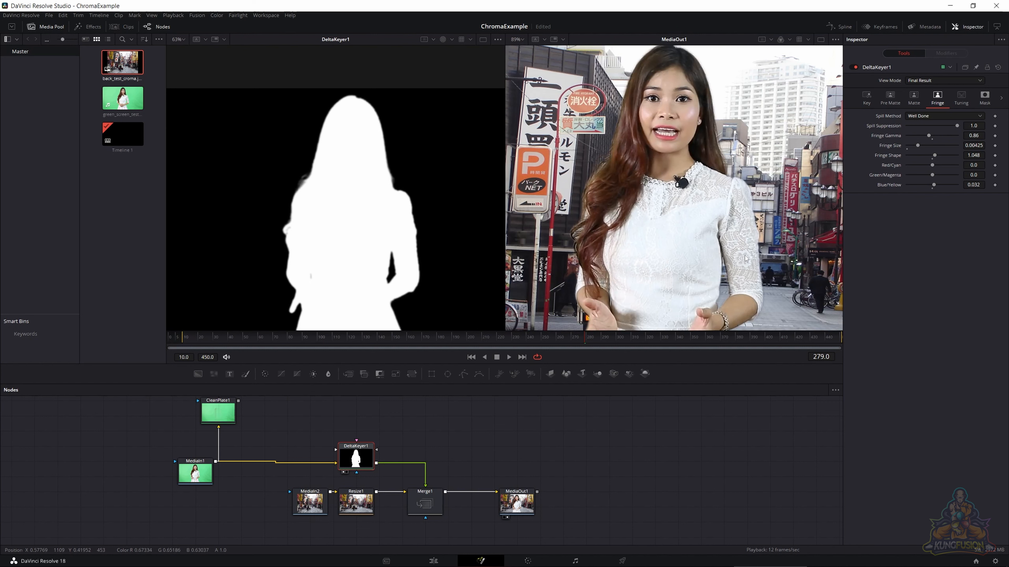
scroll(753, 253, "up", 3)
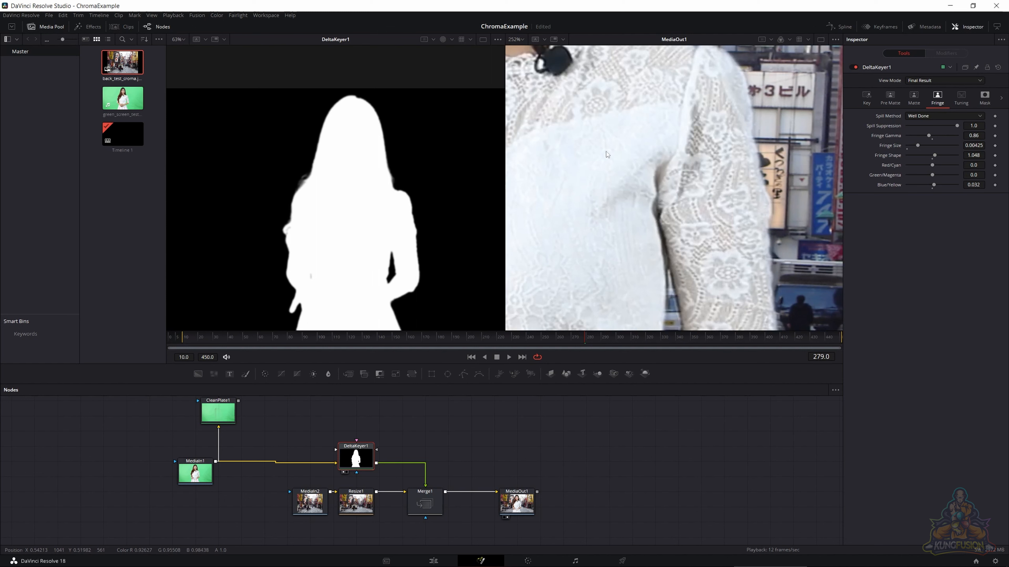
scroll(593, 155, "down", 2)
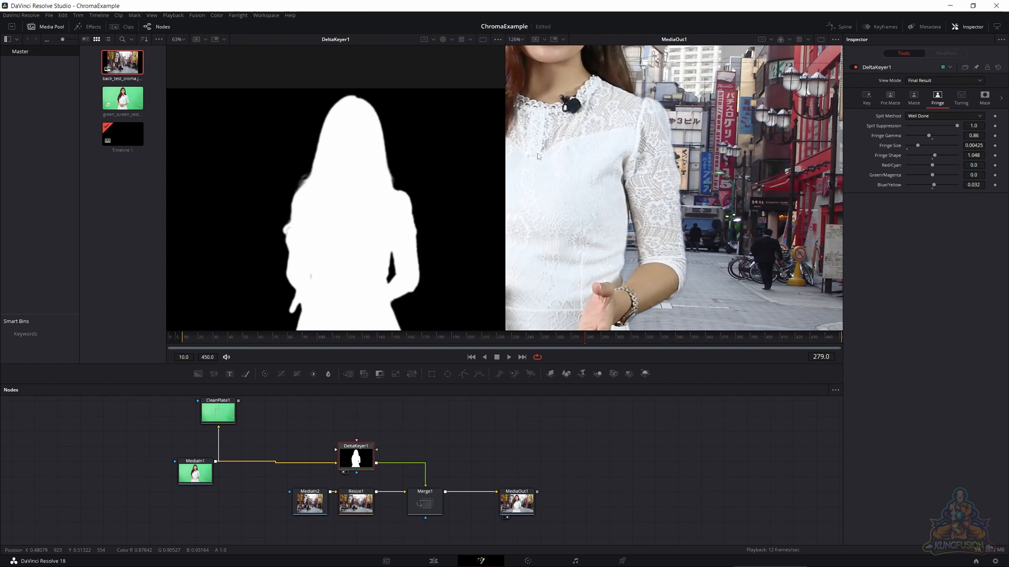
left_click_drag(538, 156, 683, 223)
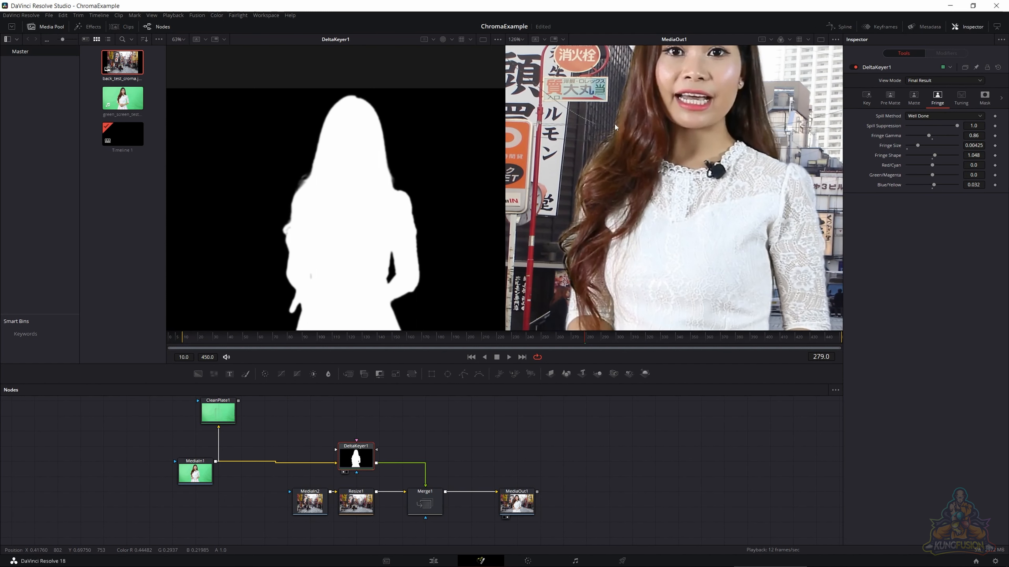
scroll(653, 149, "down", 2)
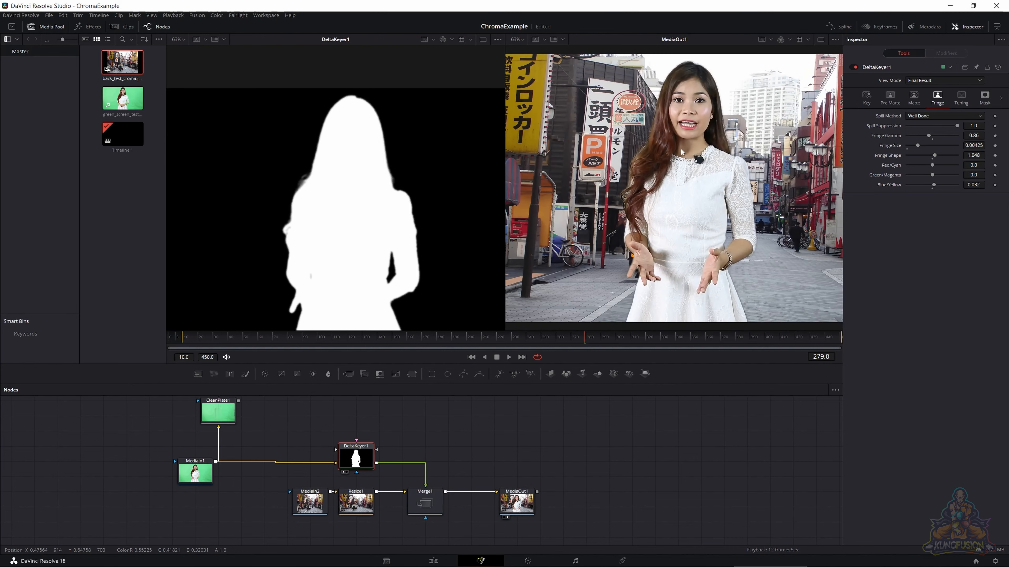
key("space")
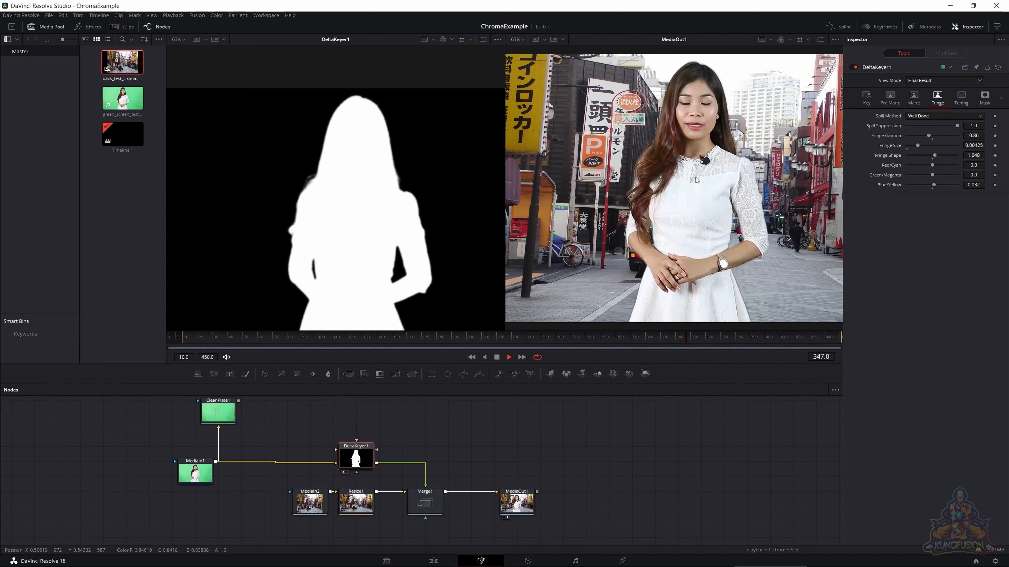
key("space")
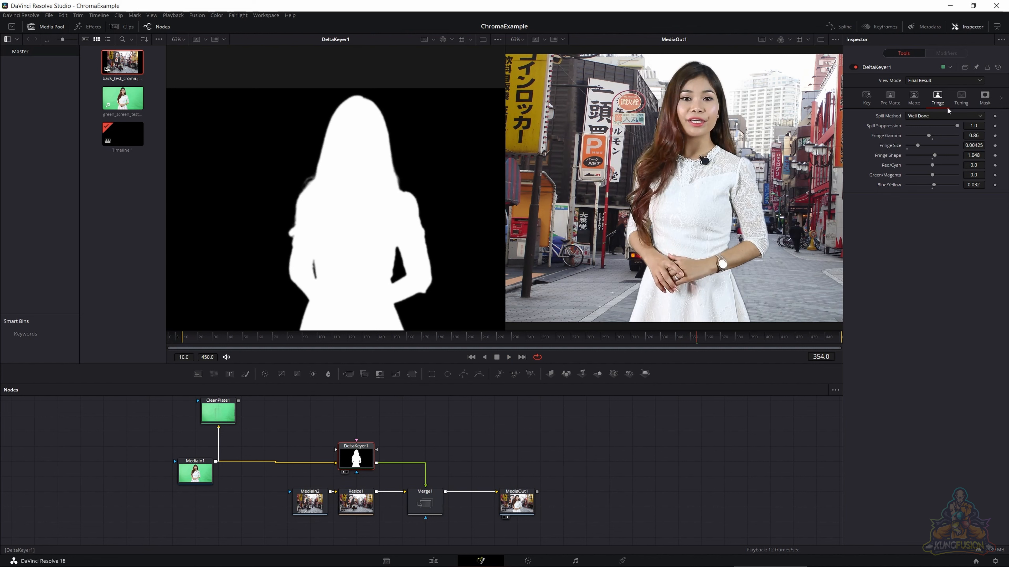
- Review DeltaKeyer1's tuning settings and return to its matte settings
left_click(965, 100)
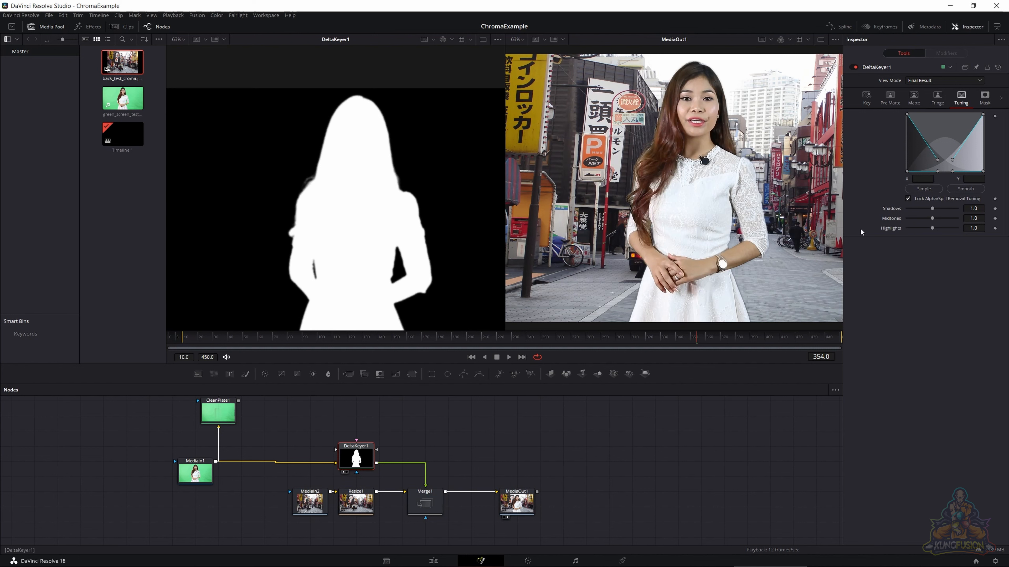
left_click(914, 98)
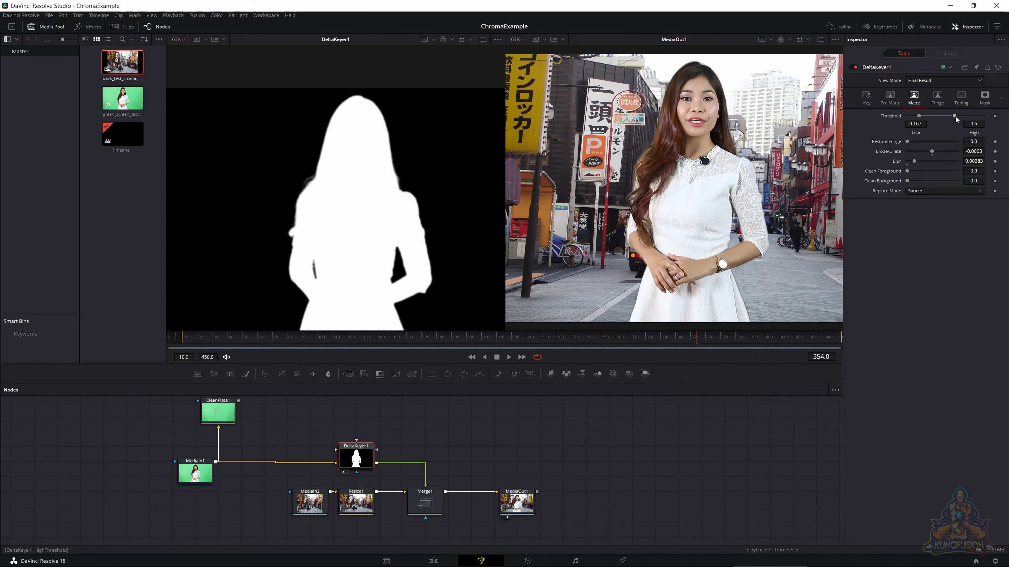
- Try DeltaKeyer1's high matte threshold at 1.0 with tuning Shadows at 0.772 and Highlights at 0.945, and reset both tuning values to 1.0
left_click_drag(955, 117, 988, 124)
left_click(961, 98)
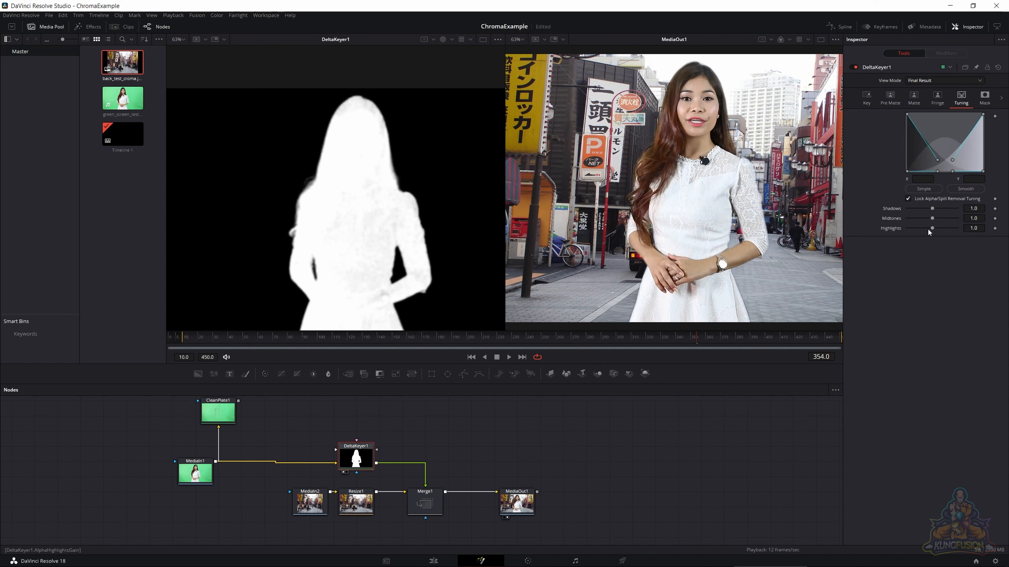
mouse_move(934, 227)
left_mouse_down()
mouse_move(918, 230)
mouse_move(939, 227)
mouse_move(931, 230)
mouse_move(932, 209)
mouse_move(913, 208)
mouse_move(990, 209)
mouse_move(906, 207)
mouse_move(955, 208)
mouse_move(929, 211)
left_mouse_up()
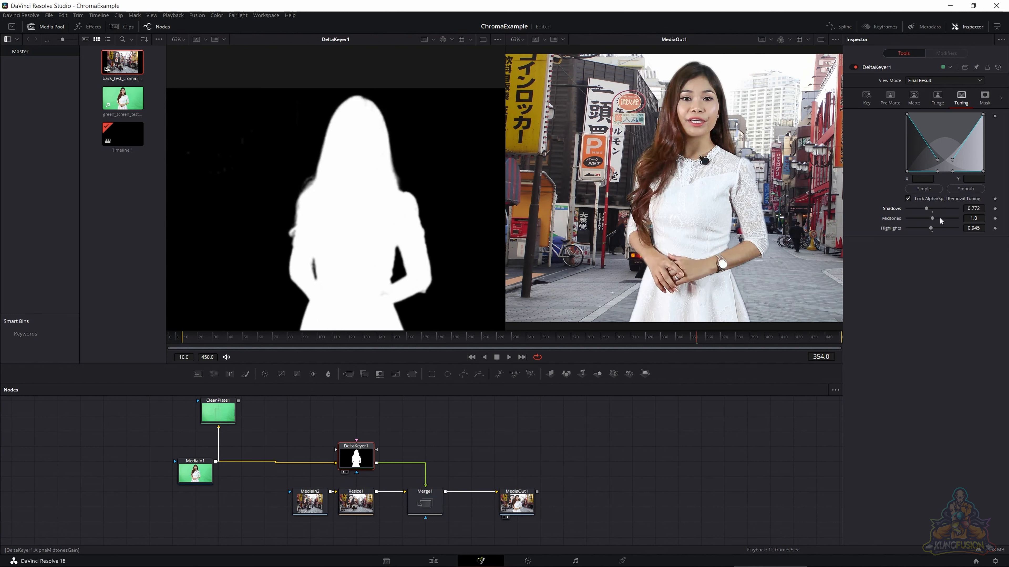
left_click(931, 212)
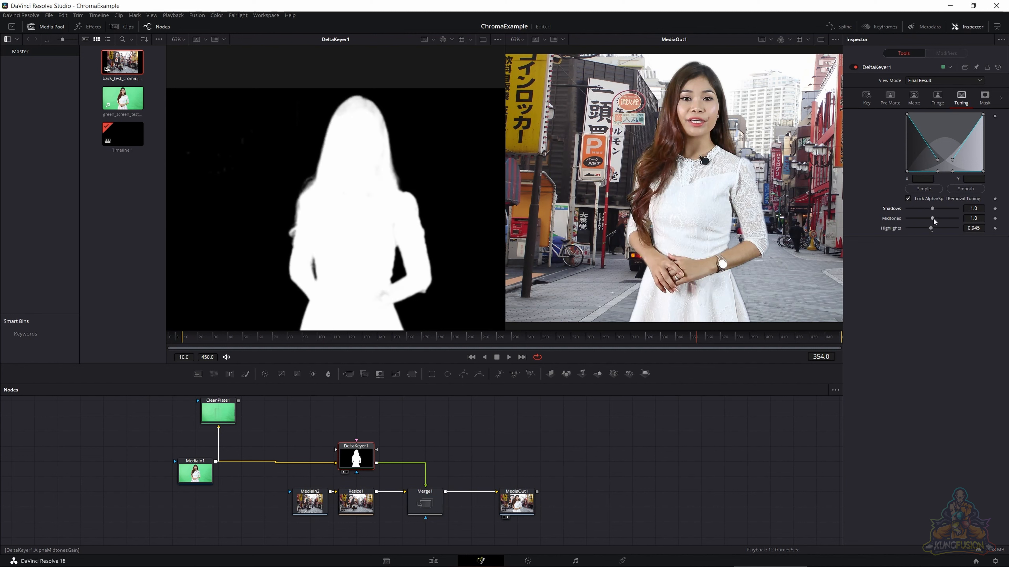
left_click(932, 232)
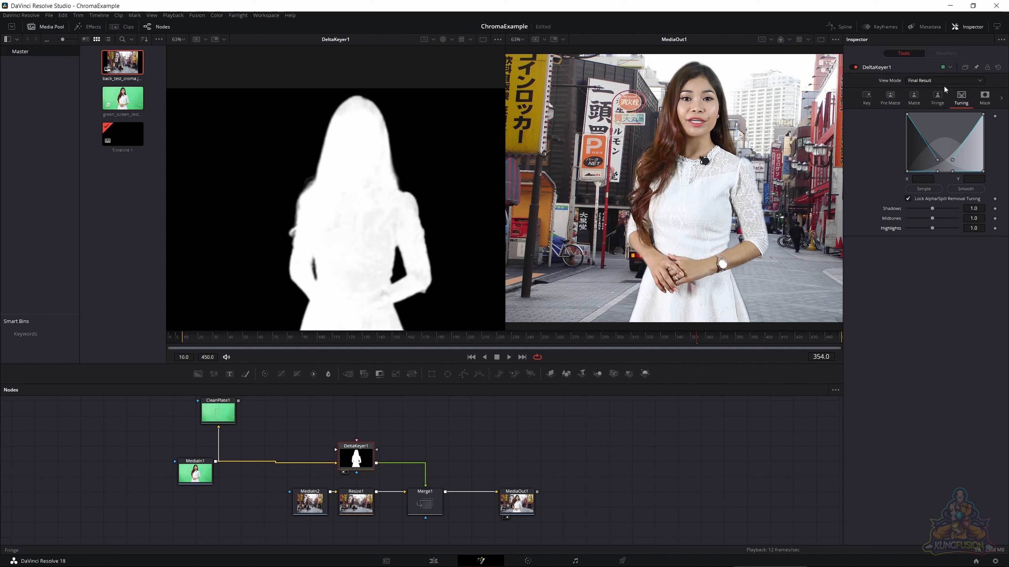
- Try a high matte threshold of 0.833 and undo the recent threshold and tuning changes back to a high threshold of 0.6
left_click(937, 97)
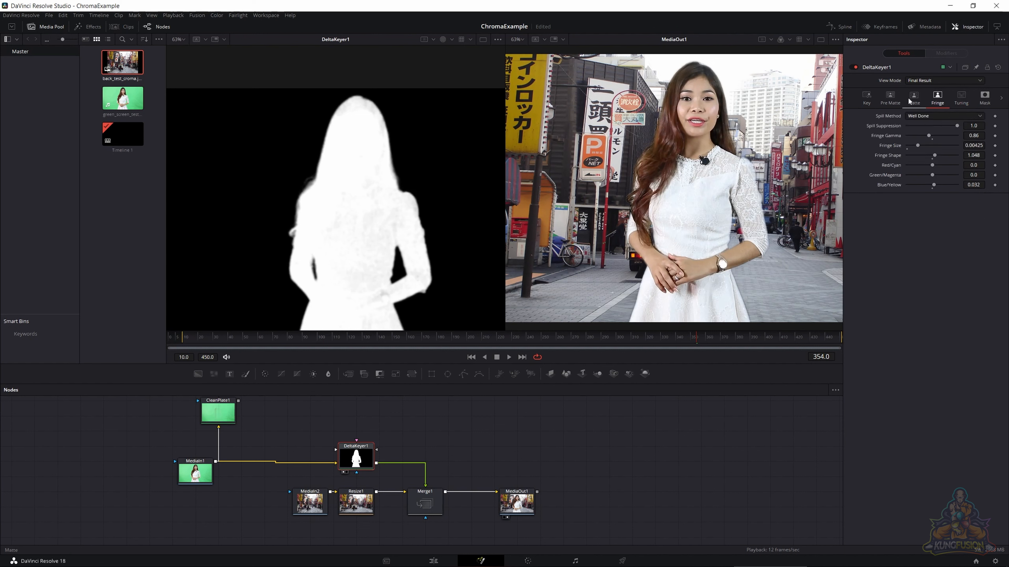
left_click(913, 98)
left_click_drag(984, 116, 971, 120)
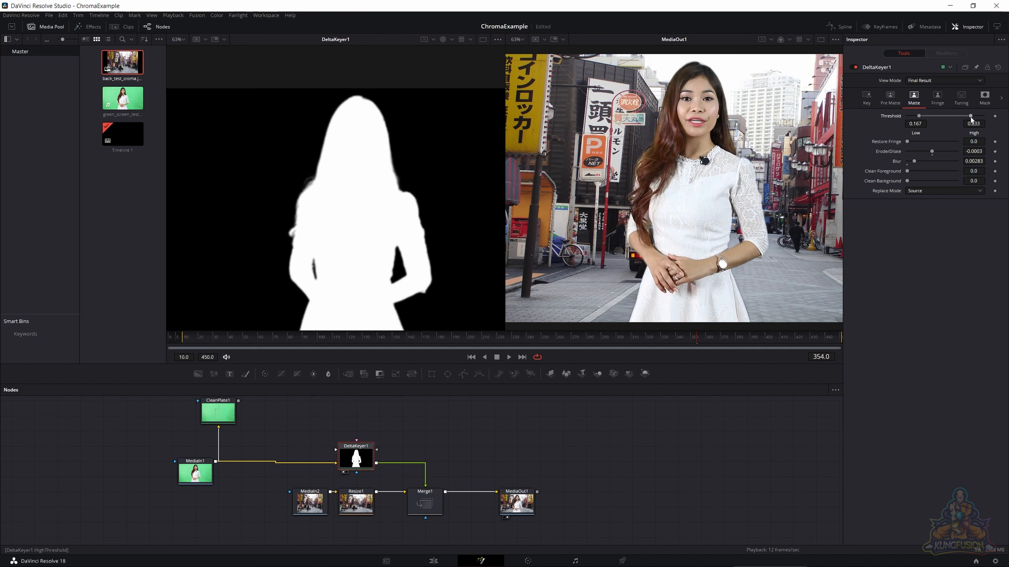
key("ctrl+z")
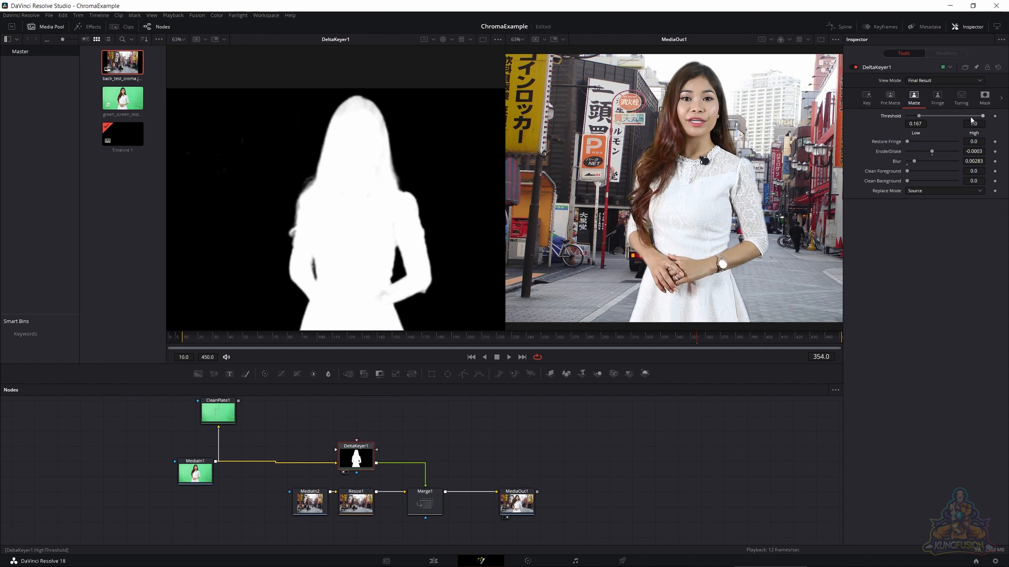
key("ctrl+z")
key("ctrl+z")
key("ctrl+z")
key("ctrl+z")
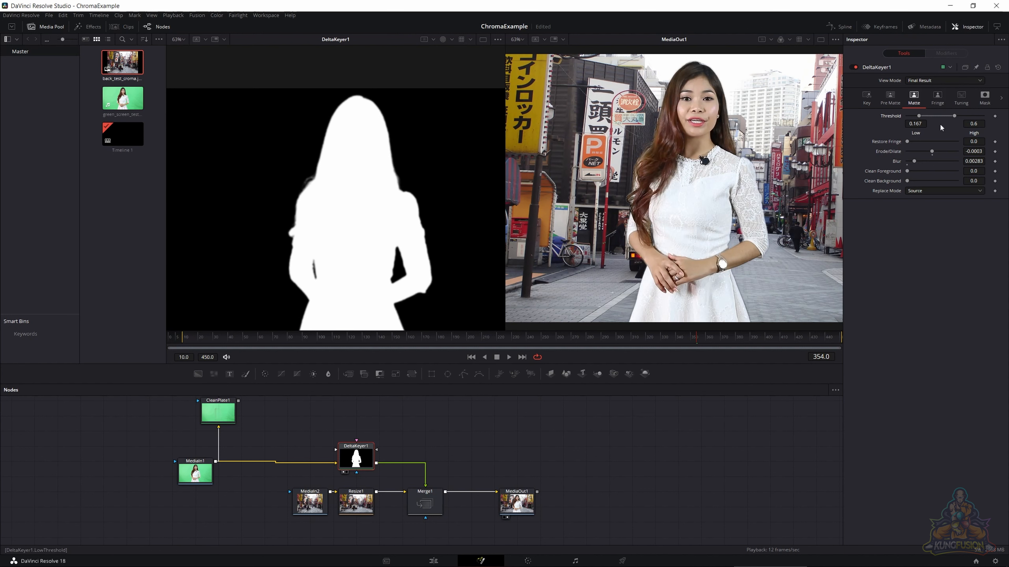
- Examine DeltaKeyer1's Status and Pre Matte views and return its view mode to Final Result
left_click(928, 79)
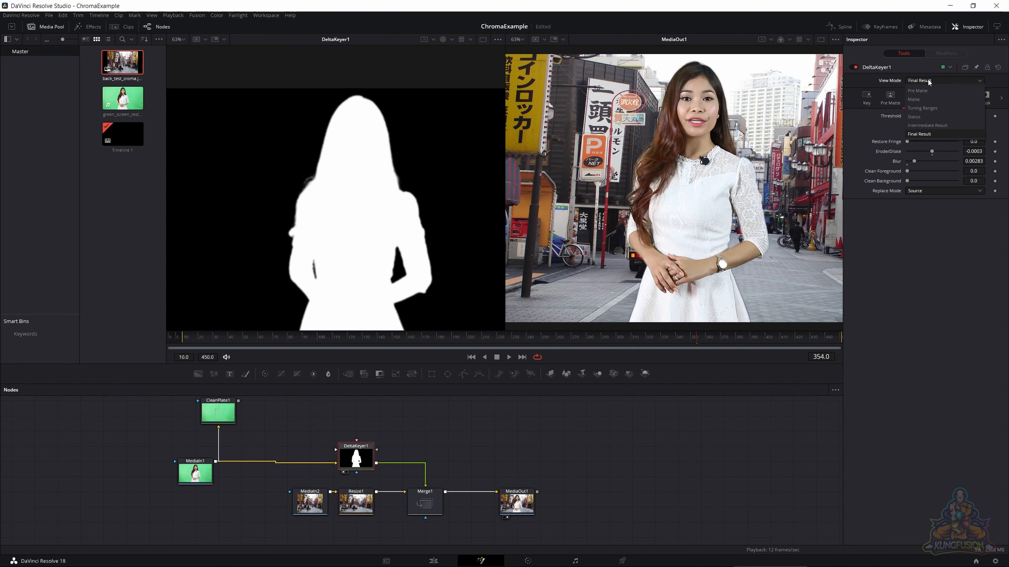
left_click(929, 116)
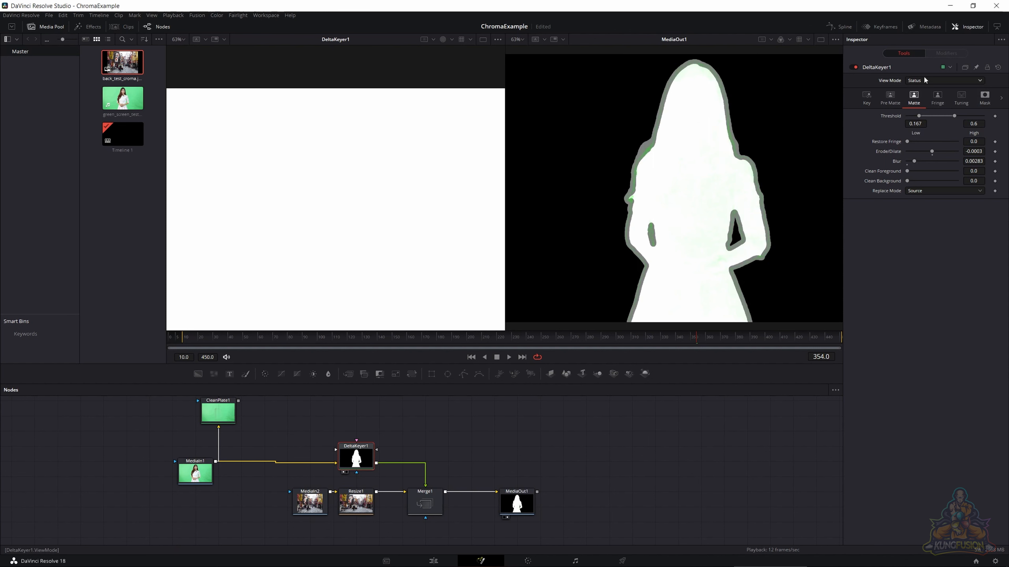
left_click(929, 81)
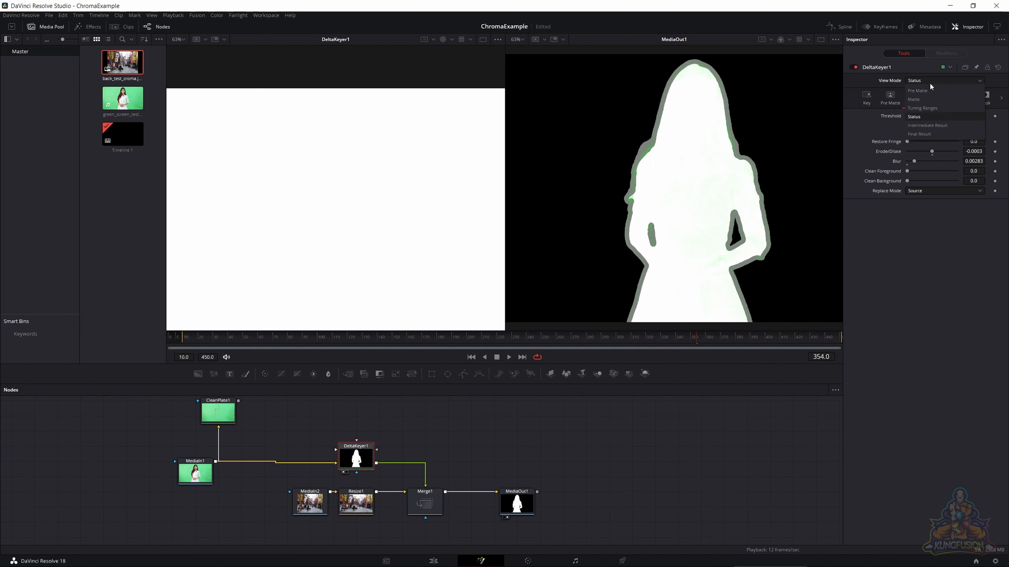
left_click(928, 90)
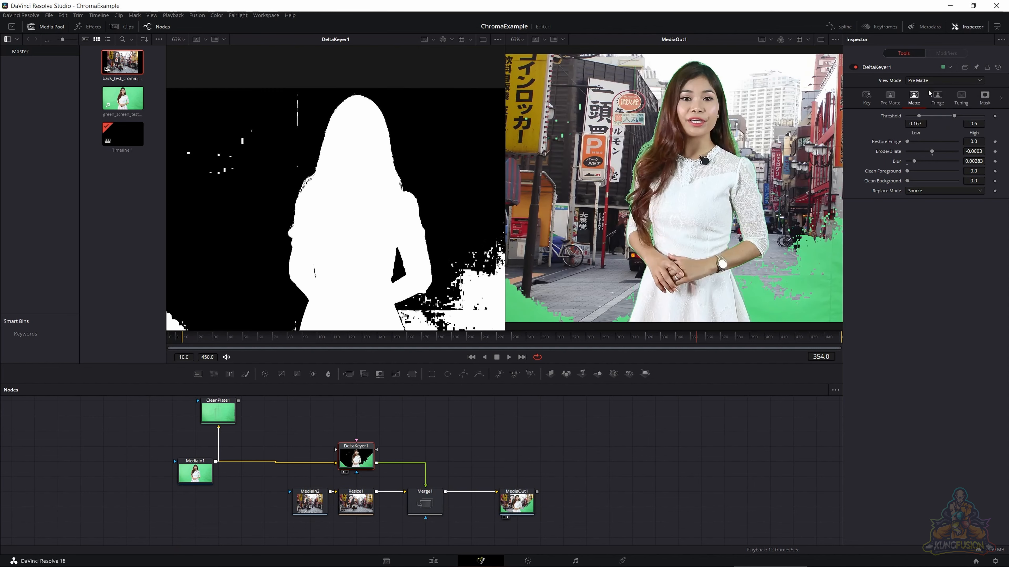
left_click(928, 82)
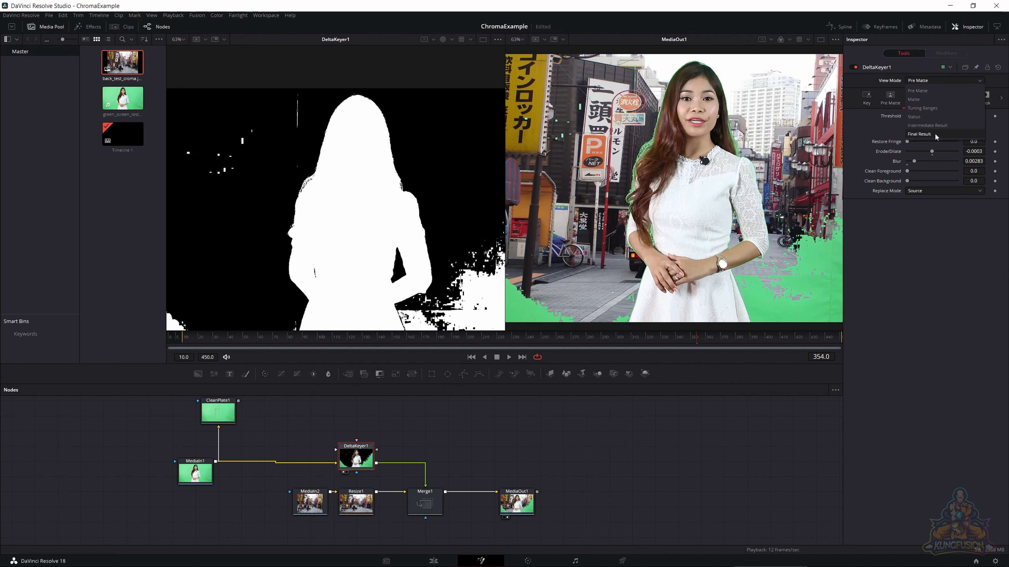
left_click(926, 133)
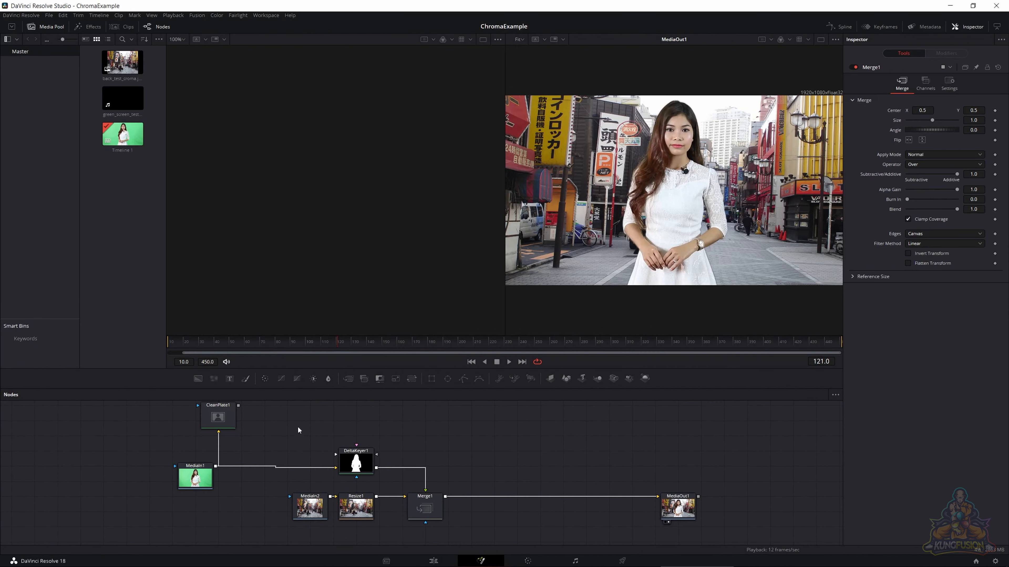
- Move MediaIn2 farther from Resize1 and delete the Resize1 node from the background branch
left_click(356, 513)
left_click_drag(314, 511, 259, 515)
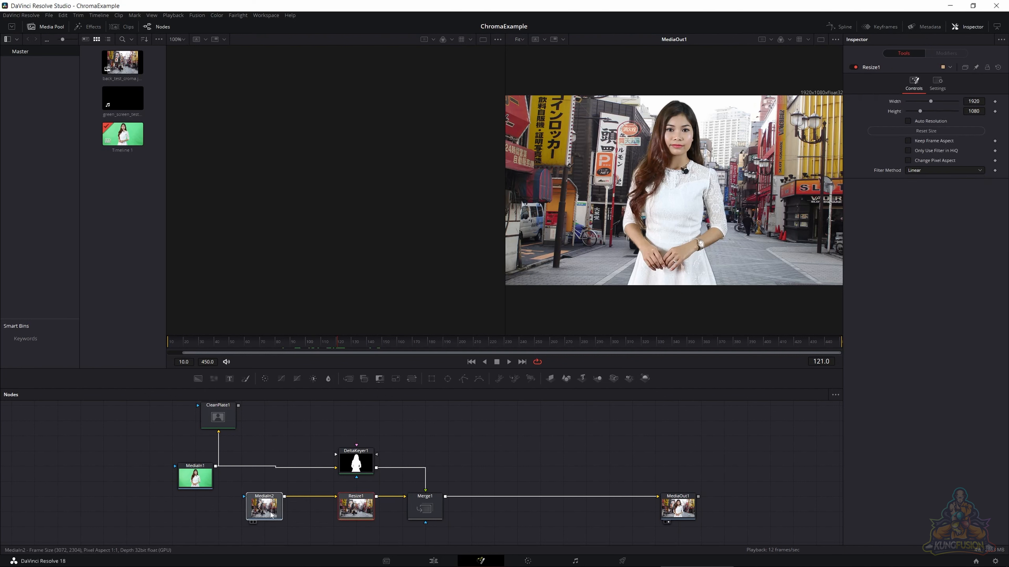
left_click(345, 514)
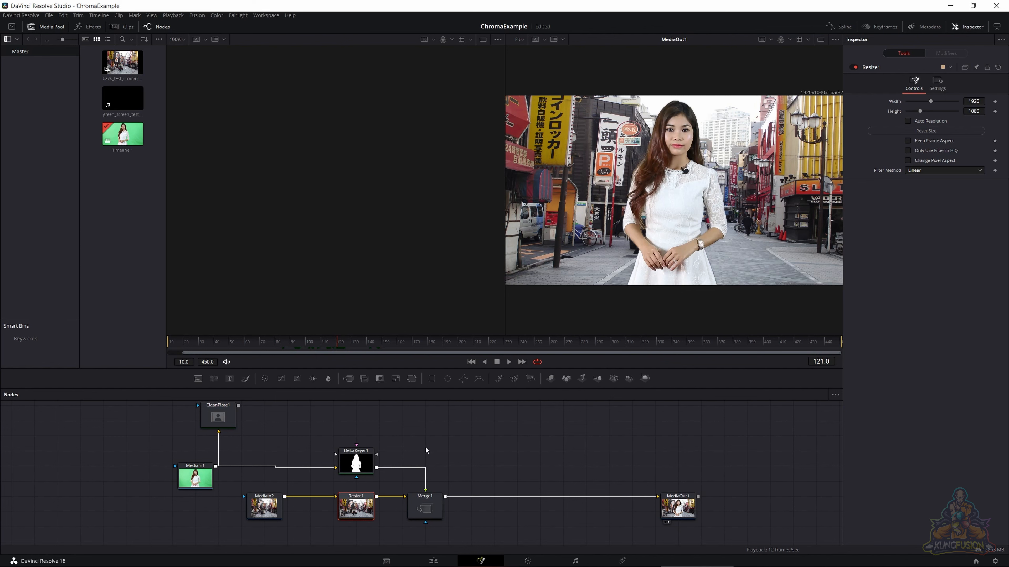
key("Delete")
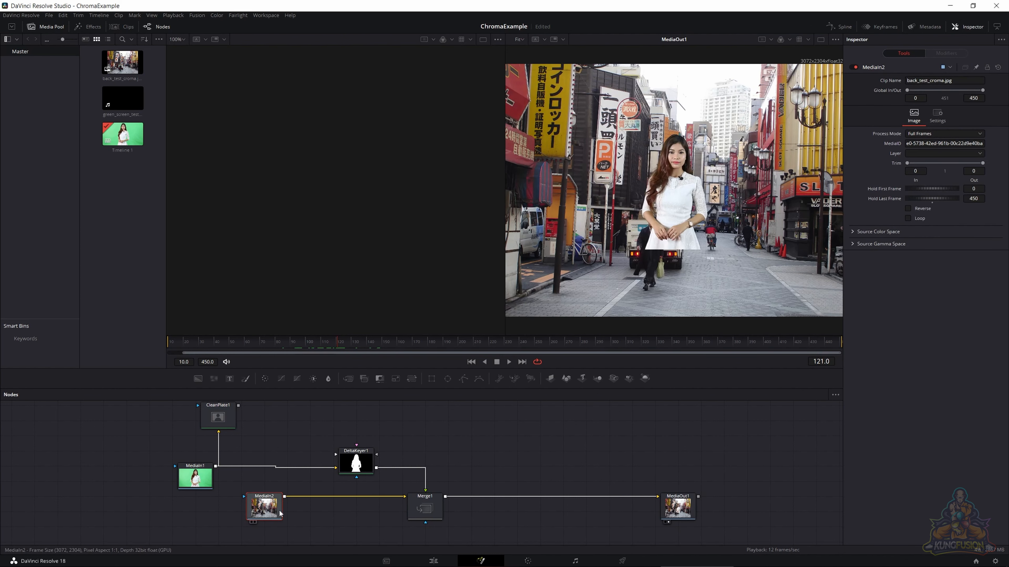
- Insert a Crop node after MediaIn2 and place it below DeltaKeyer1, between MediaIn2 and Merge1
mouse_move(270, 509)
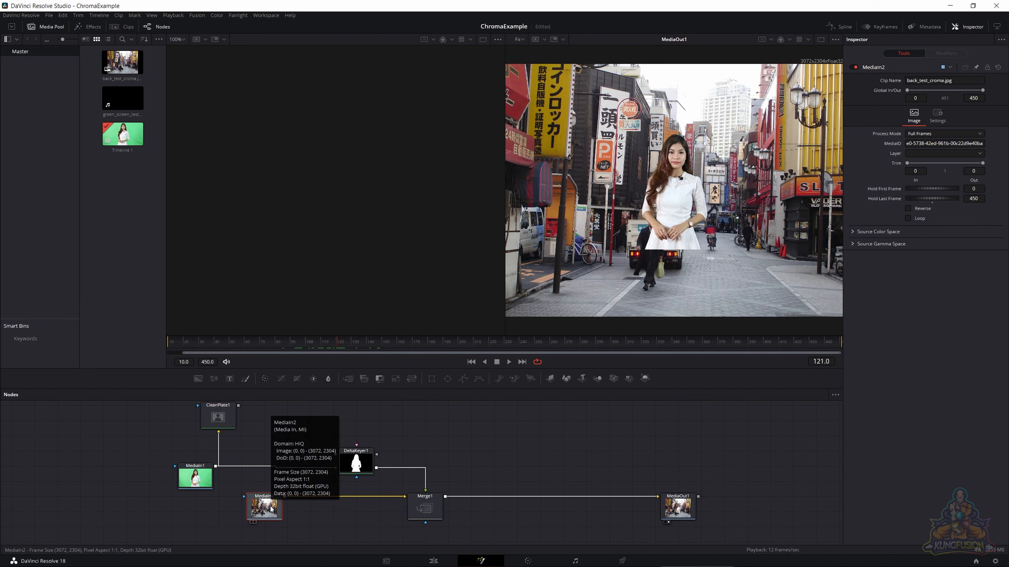
key("shift+space")
type("del")
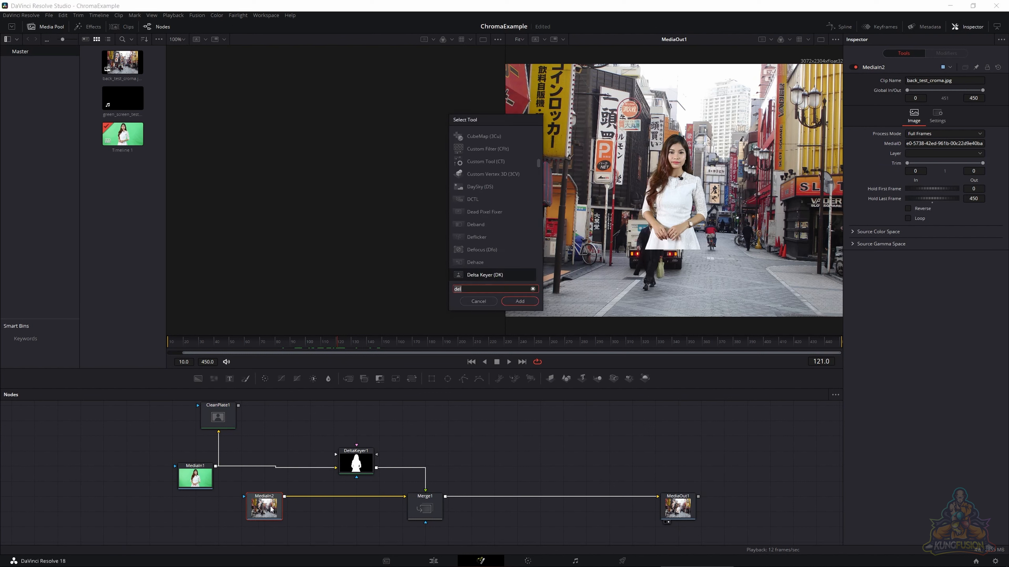
key("BackSpace")
key("BackSpace")
key("BackSpace")
type("crop")
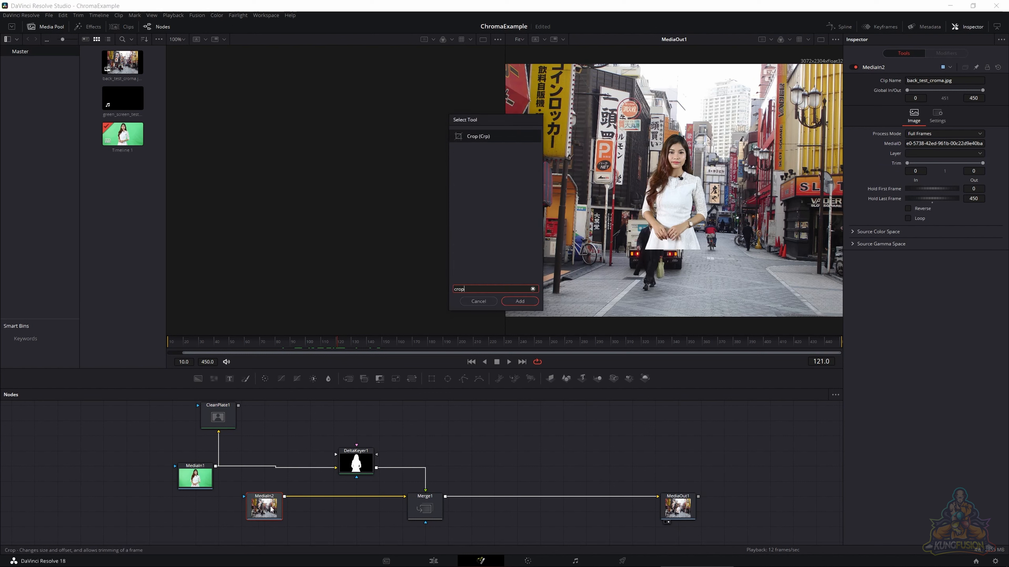
key("Return")
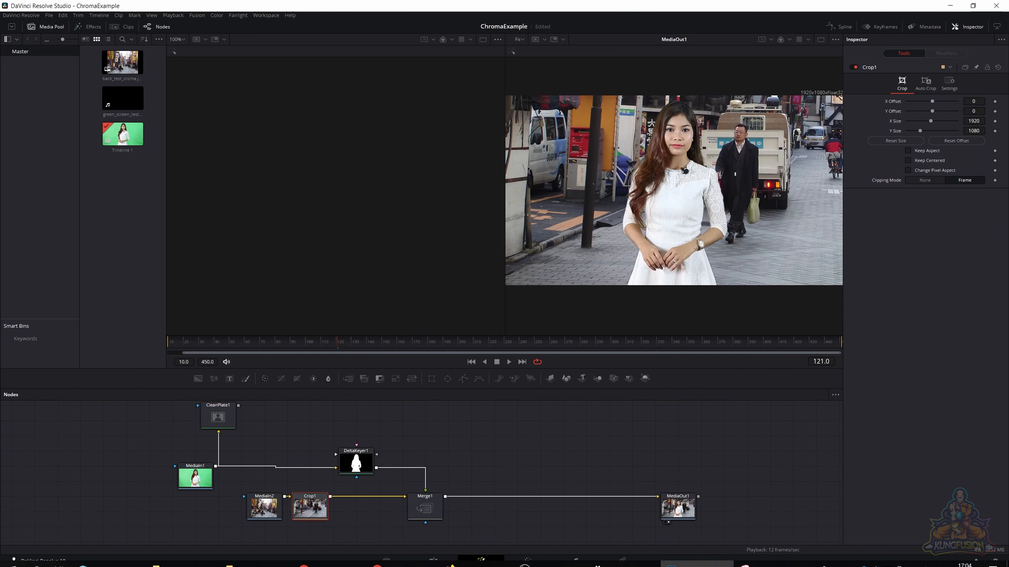
left_click_drag(298, 510, 344, 510)
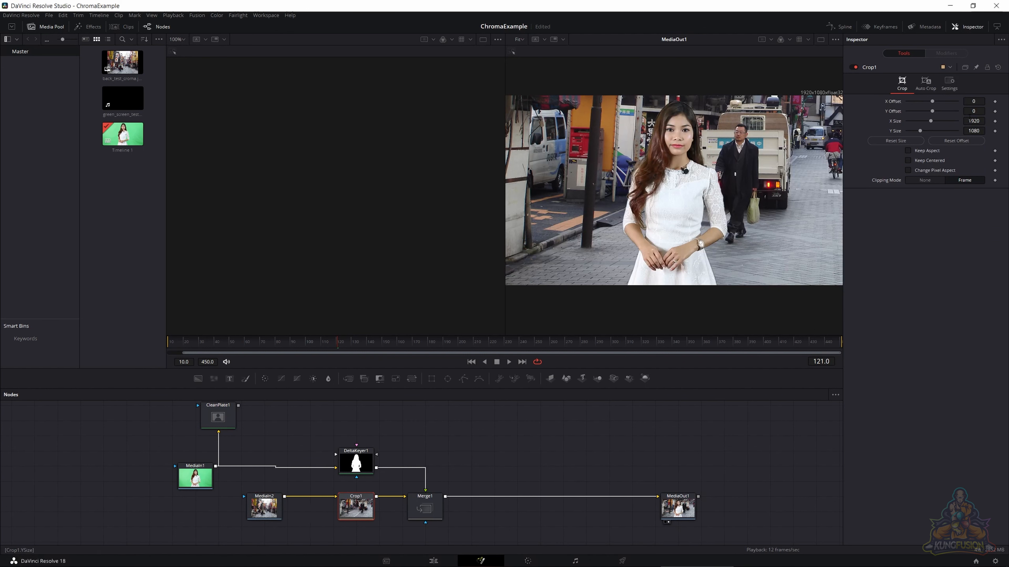
- Set the Crop node's X Offset to 1000 to reframe the street background
left_click(973, 102)
type("100")
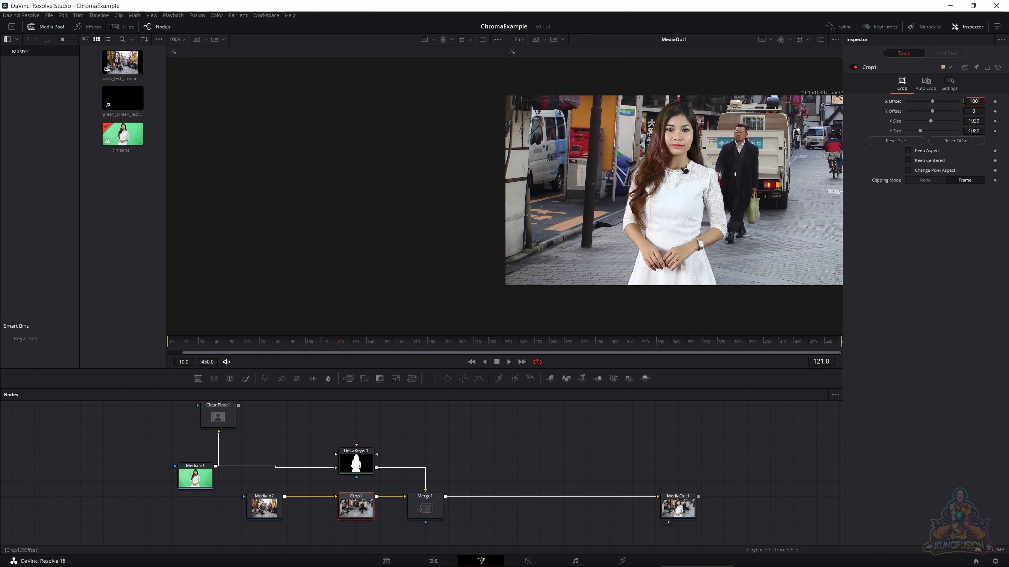
type("0")
key("Tab")
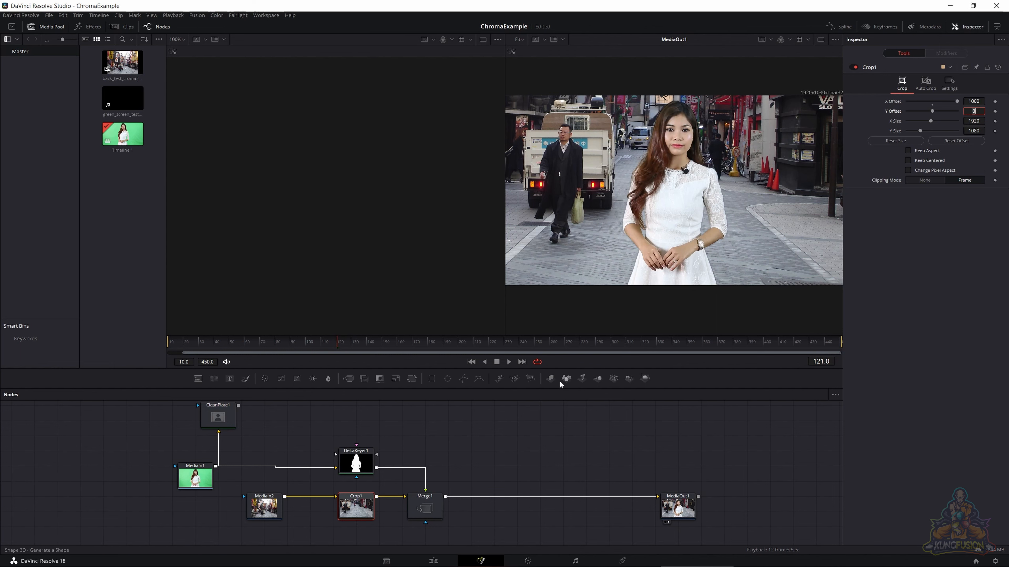
- Move DeltaKeyer1 closer to MediaIn1 and show the MediaOut1 composite in a single viewer
left_click(359, 461)
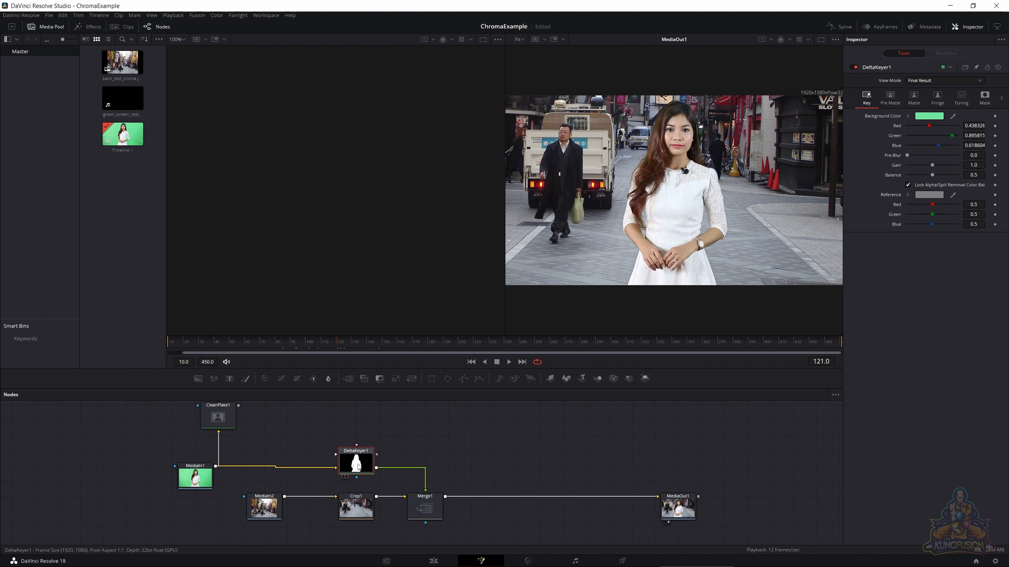
left_click_drag(348, 465, 286, 469)
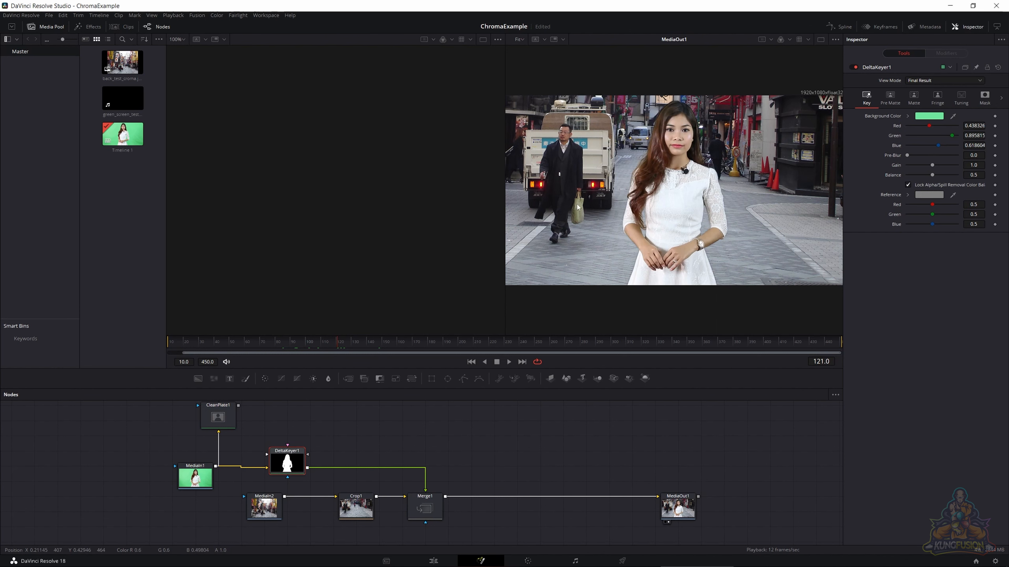
left_click(820, 39)
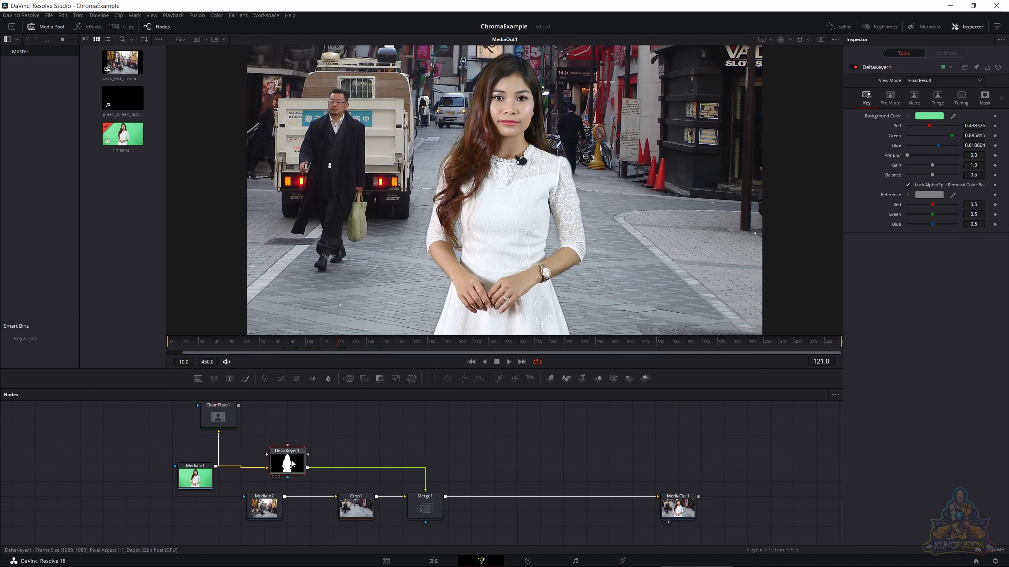
- Insert a Color Corrector midway between DeltaKeyer1 and Merge1 with Pre-Divide / Post-Multiply enabled
left_click(267, 380)
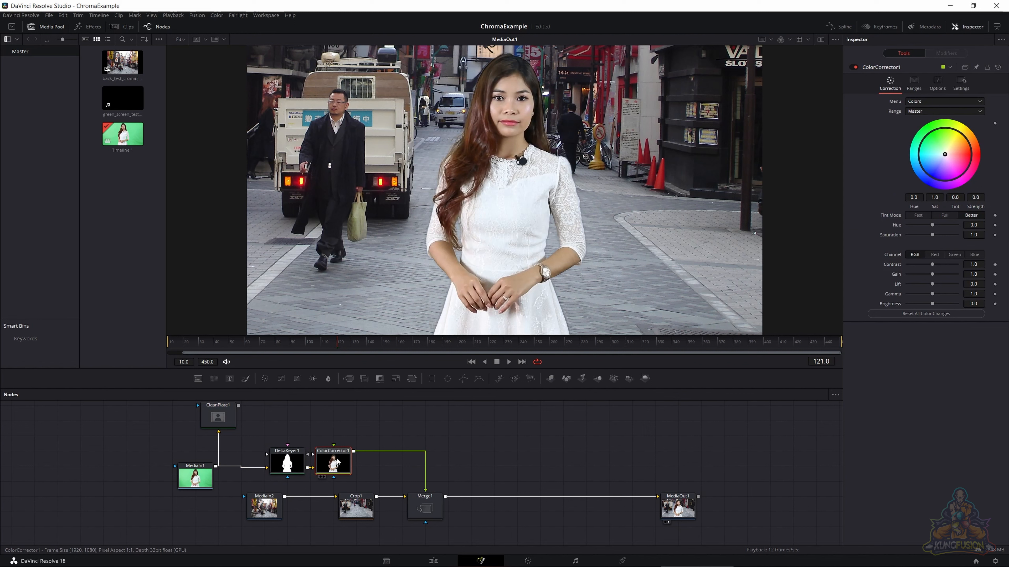
left_click_drag(337, 462, 360, 461)
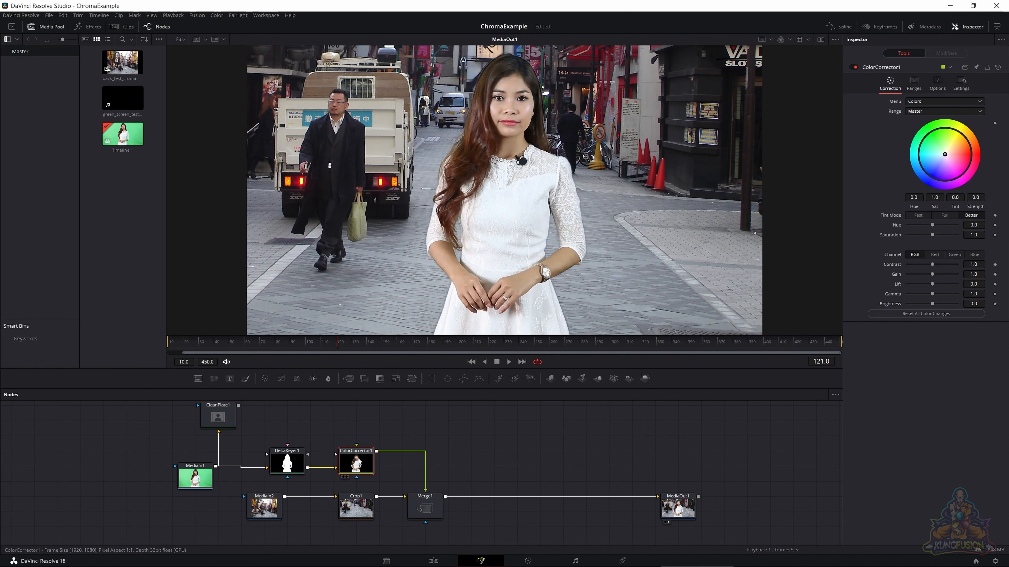
left_click(941, 94)
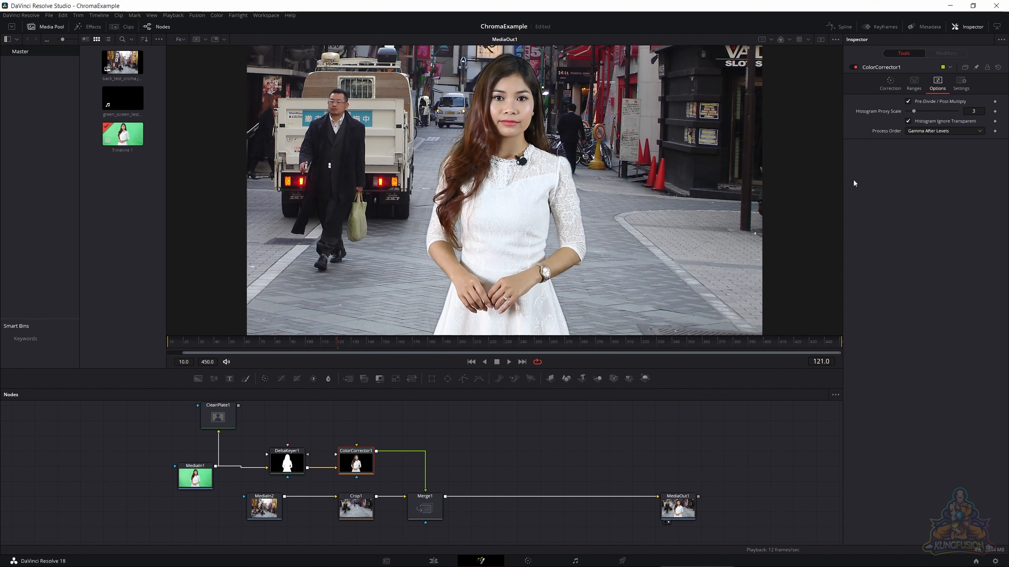
left_click(890, 83)
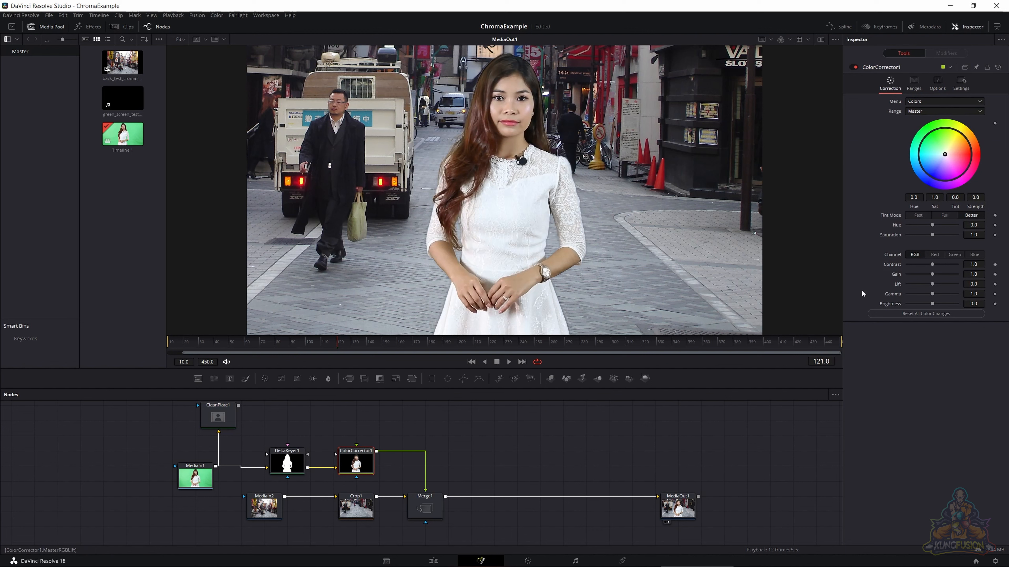
- Set ColorCorrector1's Saturation to 0.94, Contrast to 0.97 and Gamma to 0.98
left_click(977, 235)
type("0.94")
key("Tab")
type("0.97")
key("Tab")
left_click(972, 294)
type("0.98")
key("Tab")
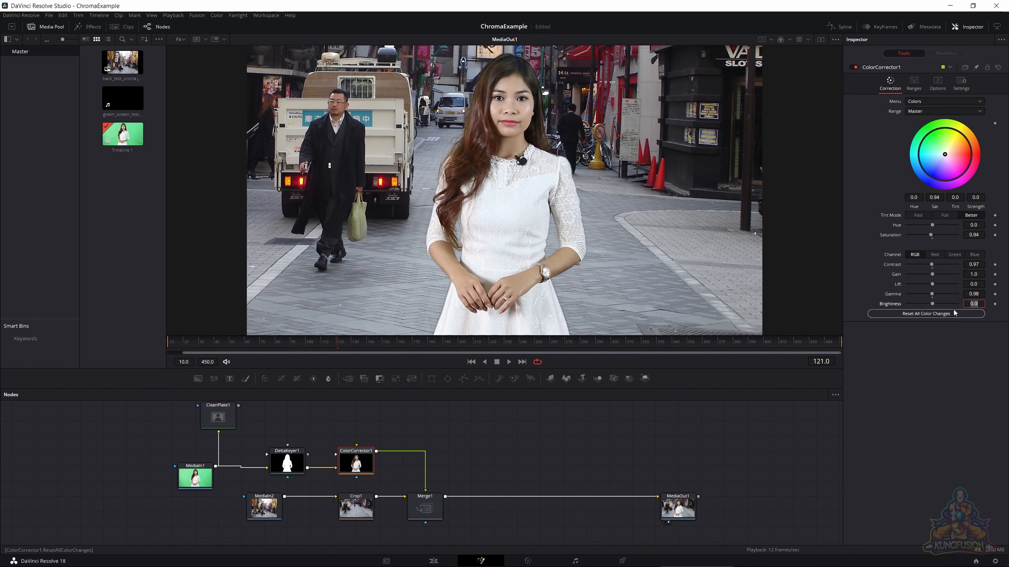
- Set ColorCorrector1's Brightness to -0.12 to darken the woman
left_click(974, 303)
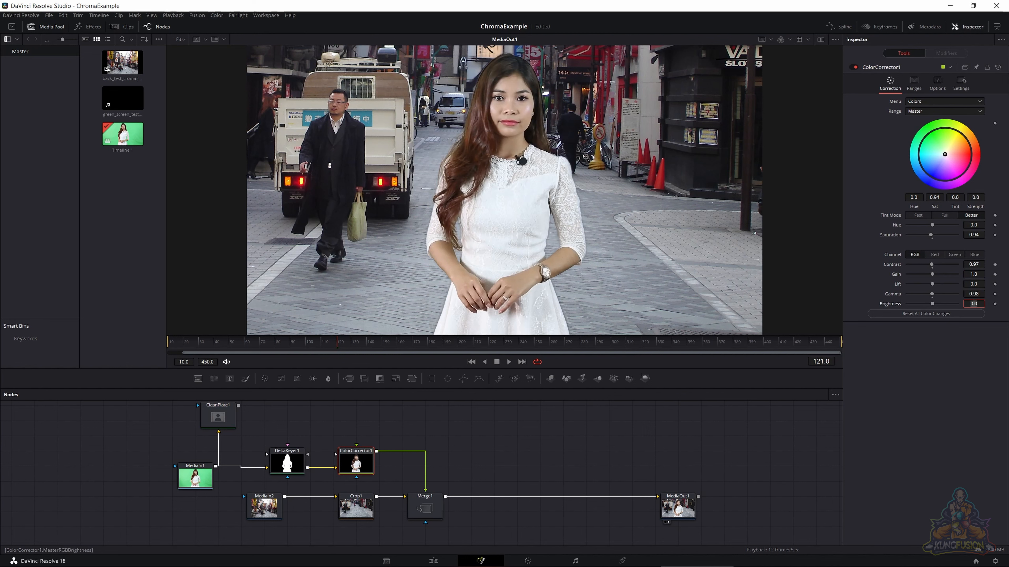
type("8")
key("Return")
left_click_drag(931, 304, 928, 304)
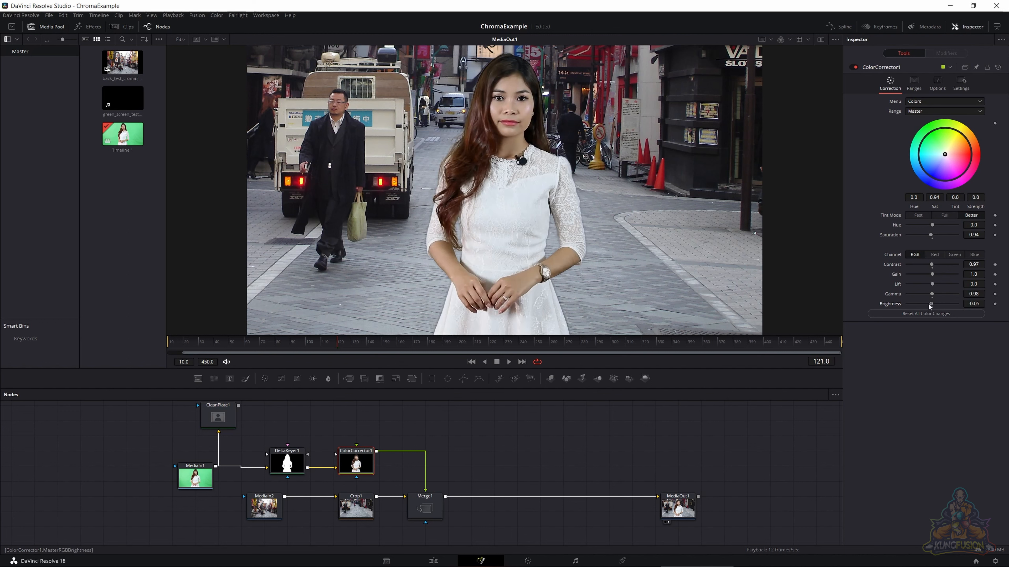
left_click_drag(928, 303, 934, 305)
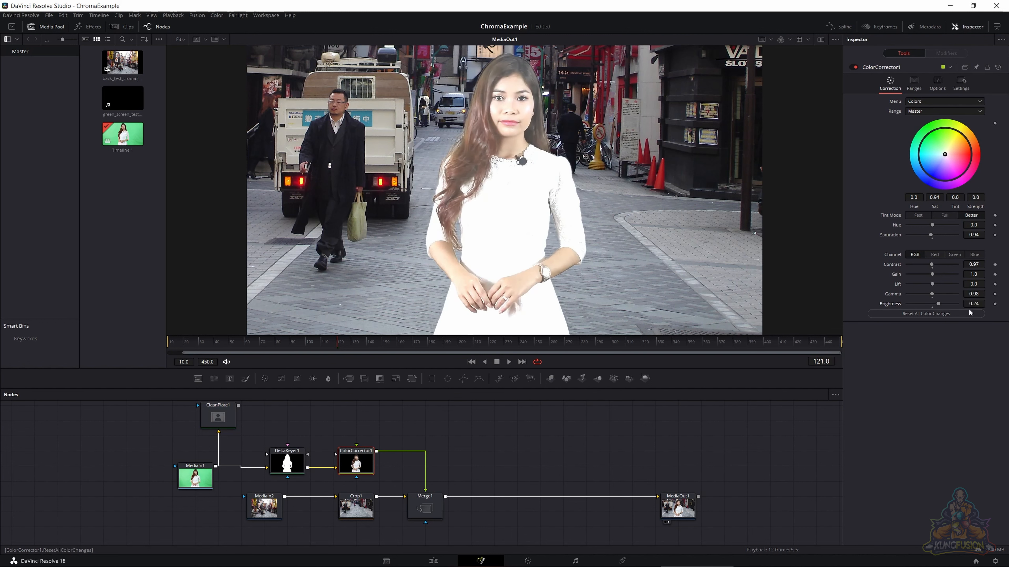
left_click(969, 304)
type("-0.12")
key("Tab")
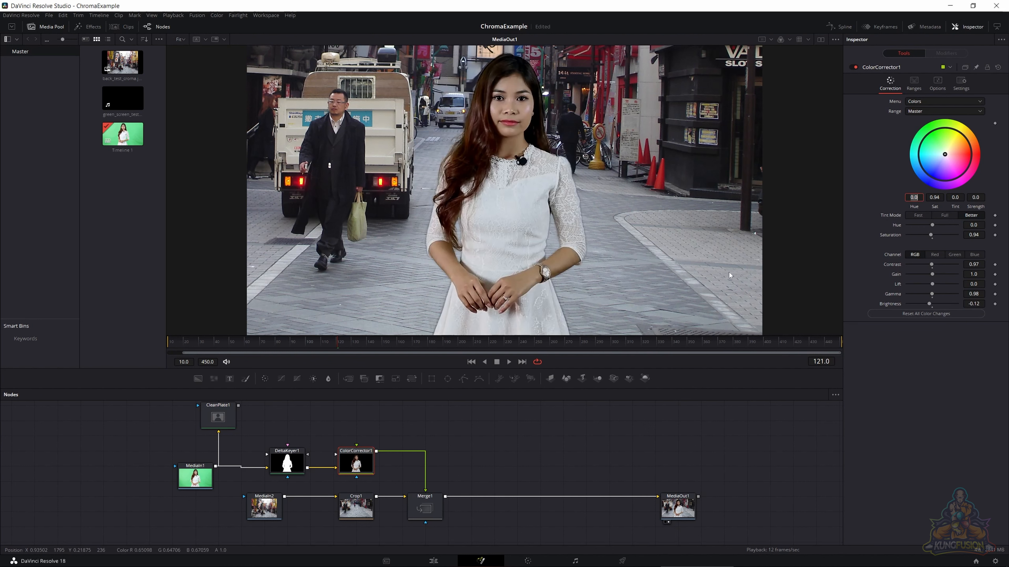
- Inspect the composite at different magnifications and play it back to check the keyed edges and color match in motion
scroll(509, 238, "down", 1)
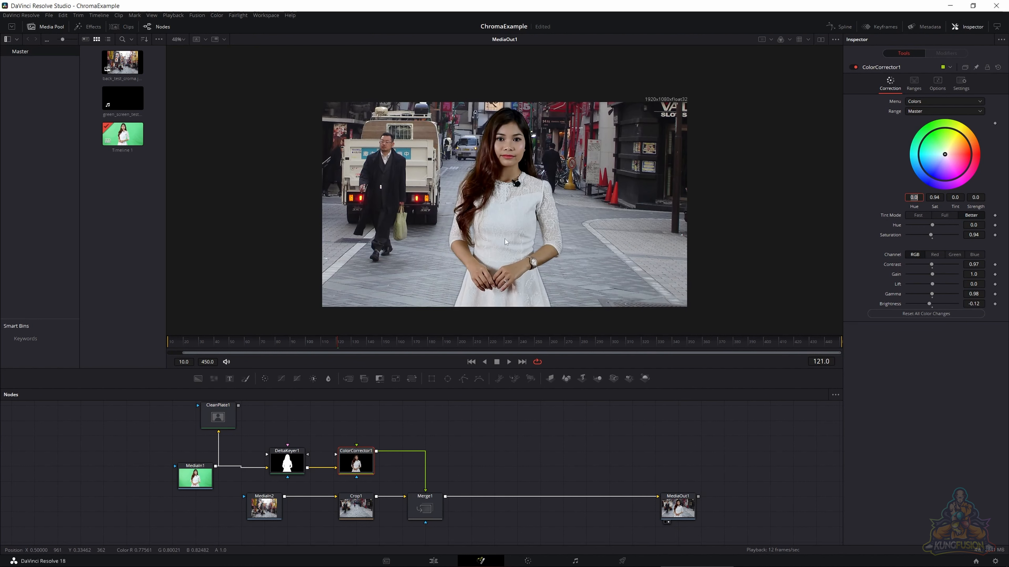
scroll(504, 239, "up", 3)
scroll(497, 234, "down", 2)
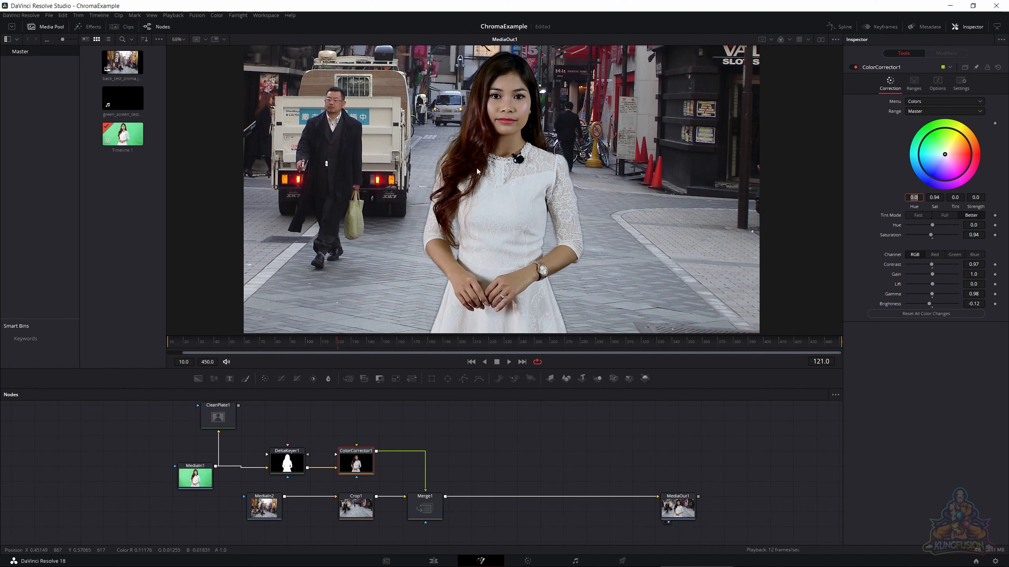
key("BackSpace")
key("Return")
key("space")
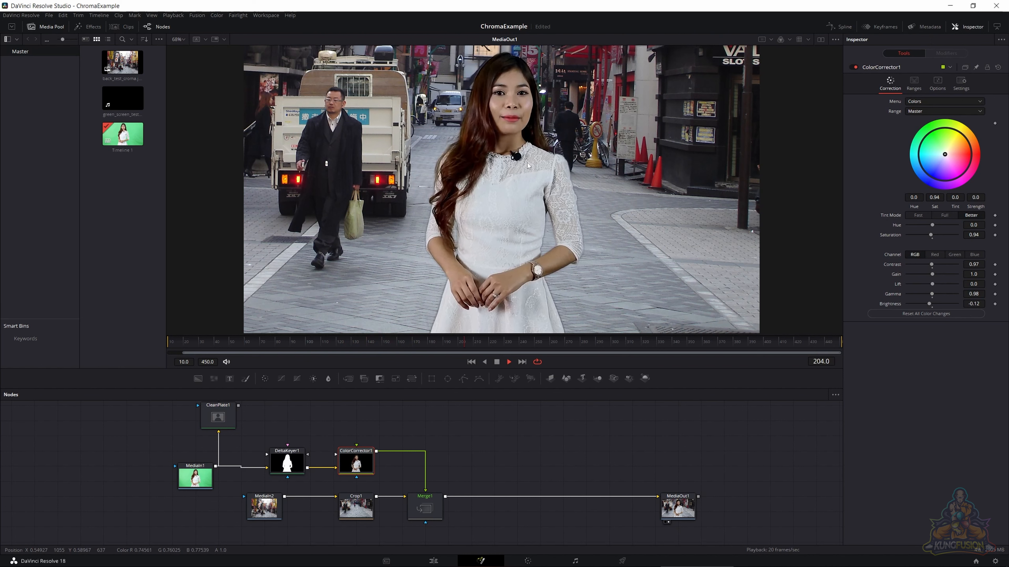
key("space")
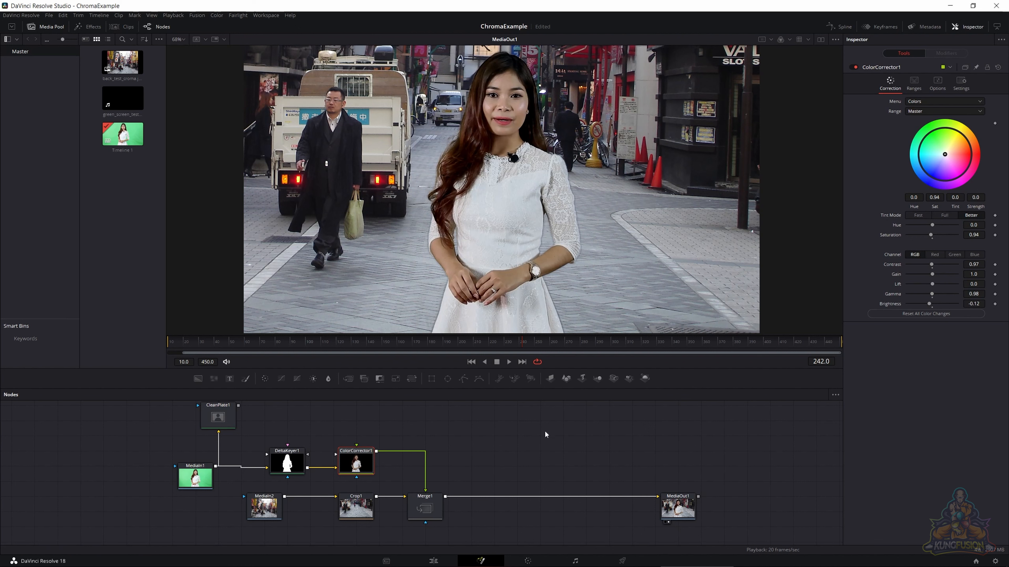
- Review DeltaKeyer1's matte Erode/Dilate and its Fringe Size and Fringe Gamma settings
left_click(287, 462)
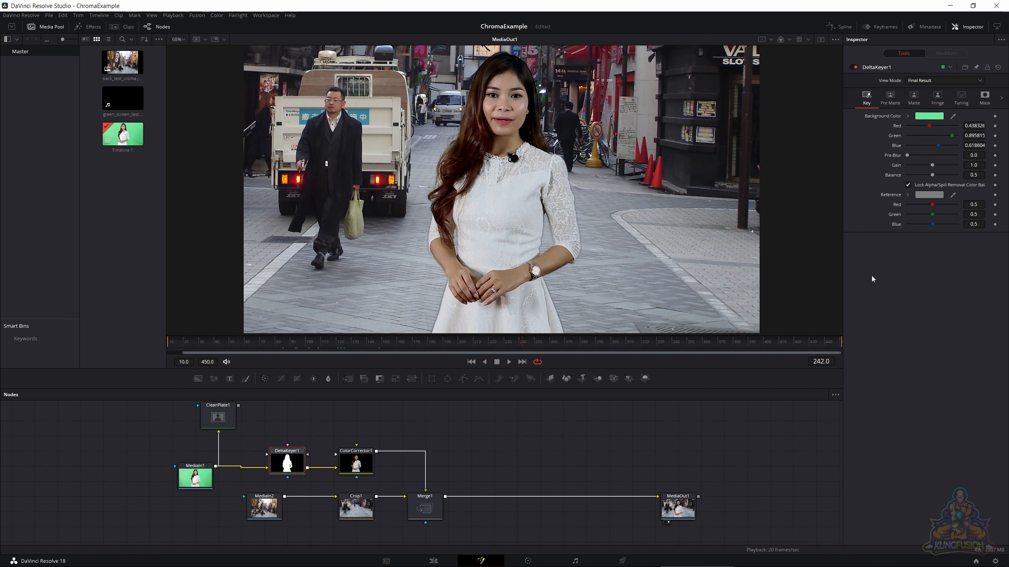
left_click(913, 98)
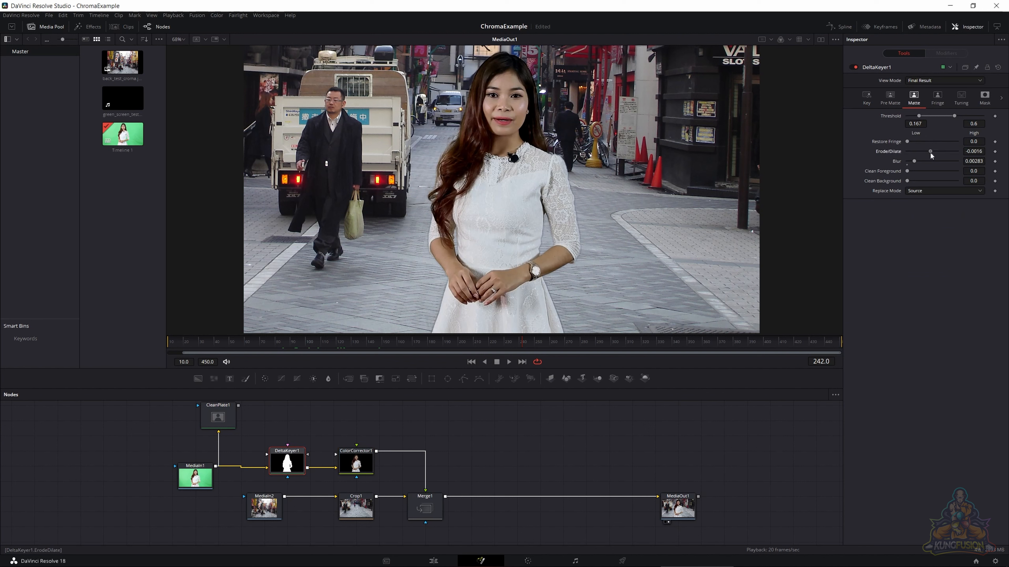
left_click_drag(930, 154, 930, 154)
key("Right")
key("Right")
left_click(937, 98)
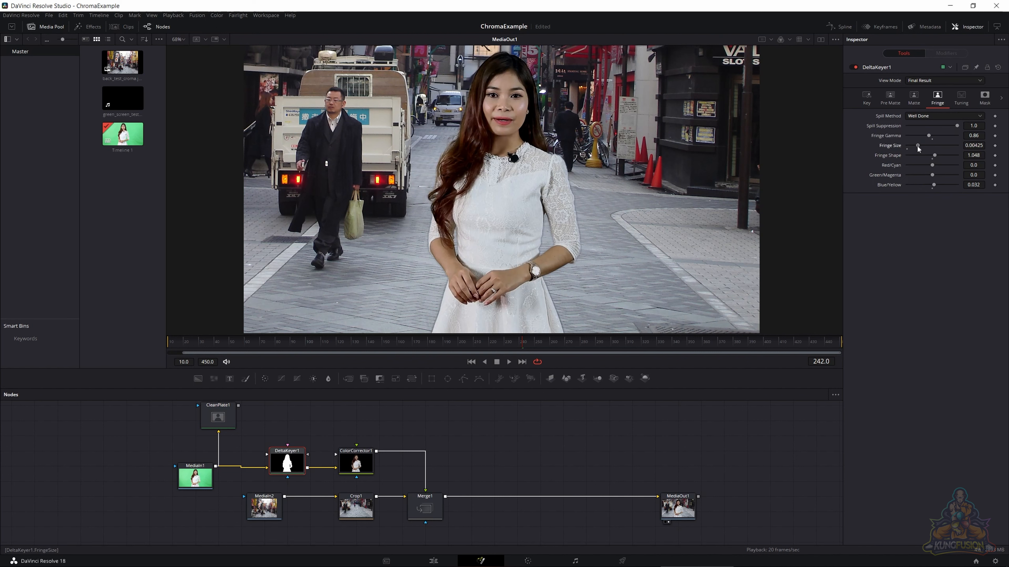
left_click_drag(916, 146, 917, 147)
mouse_move(930, 134)
left_mouse_down()
mouse_move(913, 144)
mouse_move(940, 144)
mouse_move(930, 146)
left_mouse_up()
- Try ColorCorrector1's Gain at 1.06 and undo the change
left_click(352, 464)
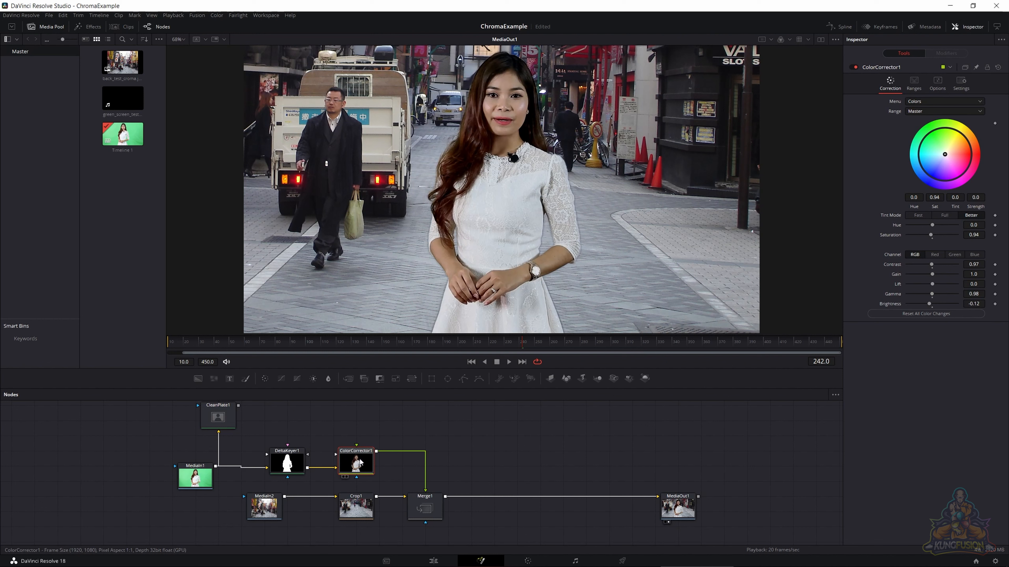
mouse_move(358, 455)
left_mouse_down()
mouse_move(359, 424)
mouse_move(361, 470)
left_mouse_up()
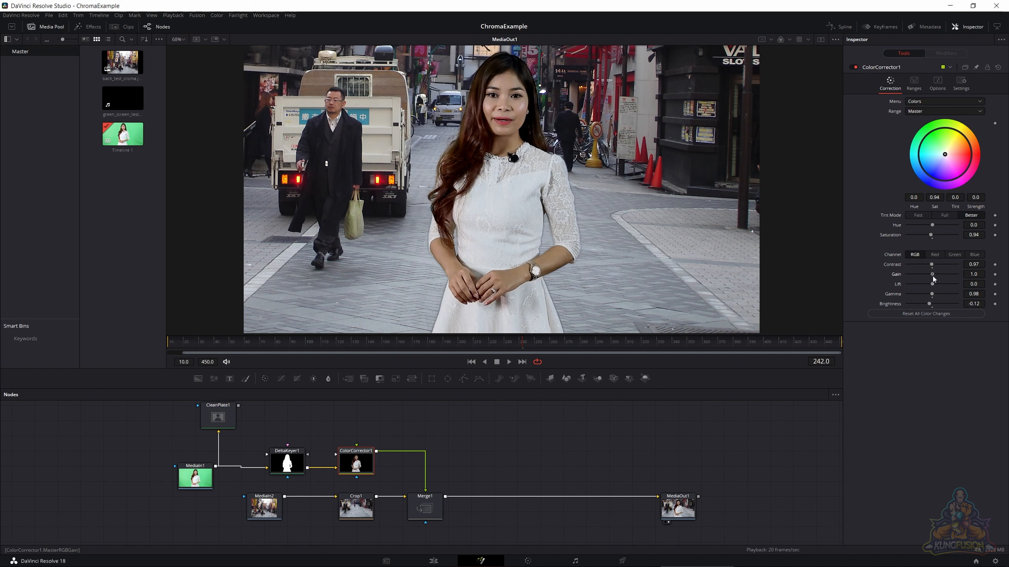
left_click_drag(933, 277, 934, 278)
key("ctrl+z")
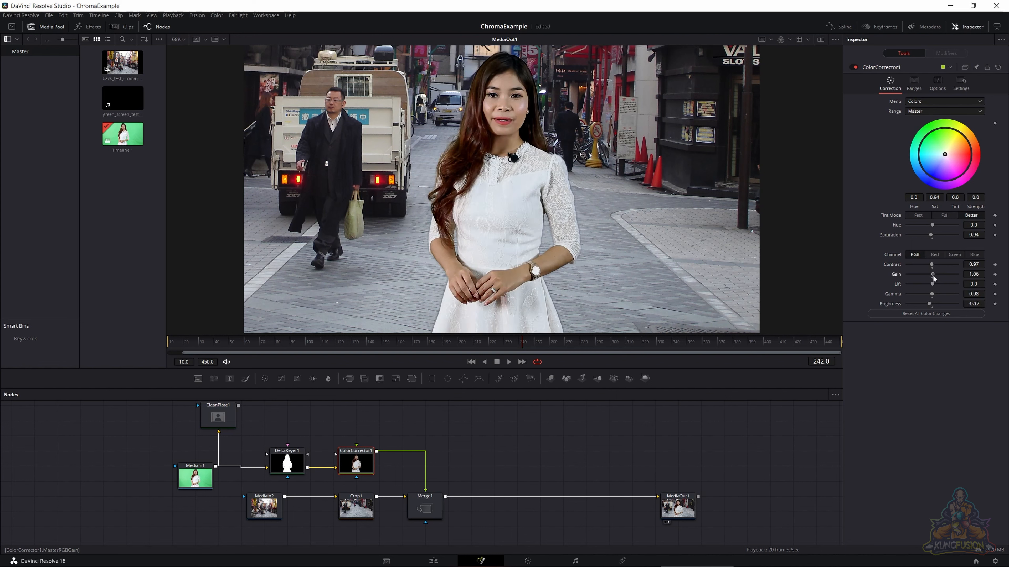
key("ctrl+z")
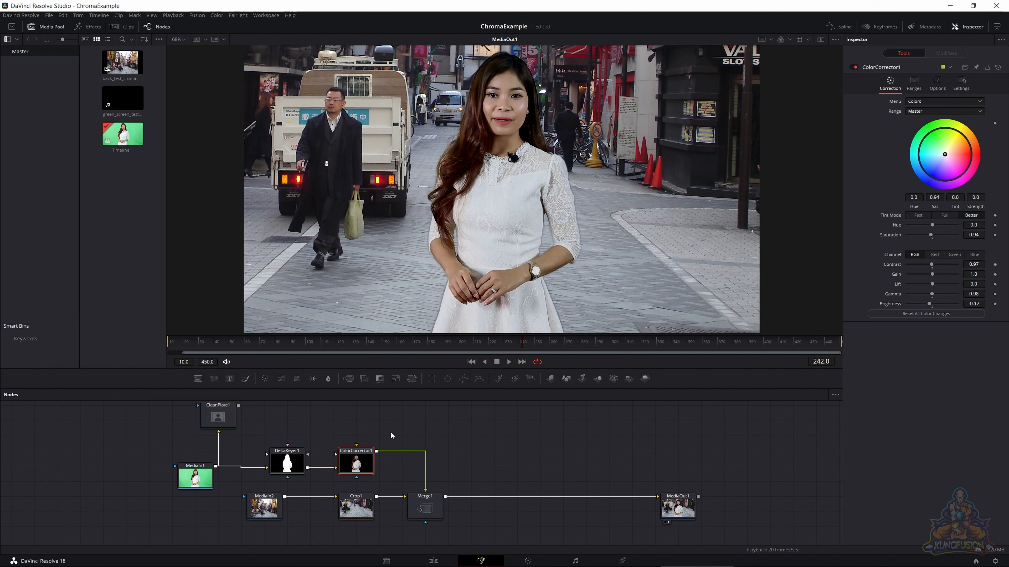
left_click(405, 422)
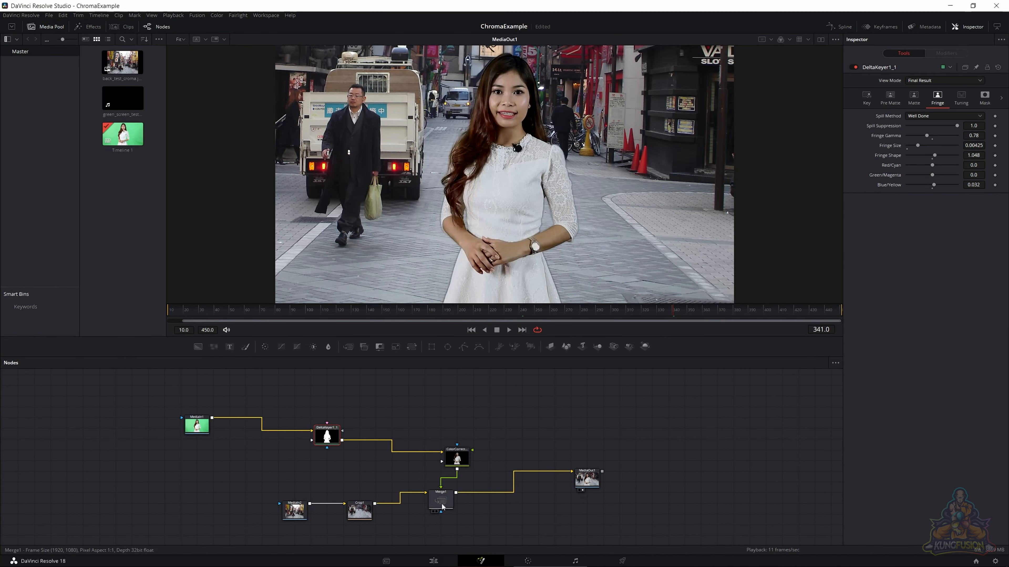
- Shift Merge1 away from Crop1 to make room and insert a Blur node after Crop1 on the street background
left_click_drag(435, 509, 467, 509)
left_click(361, 515)
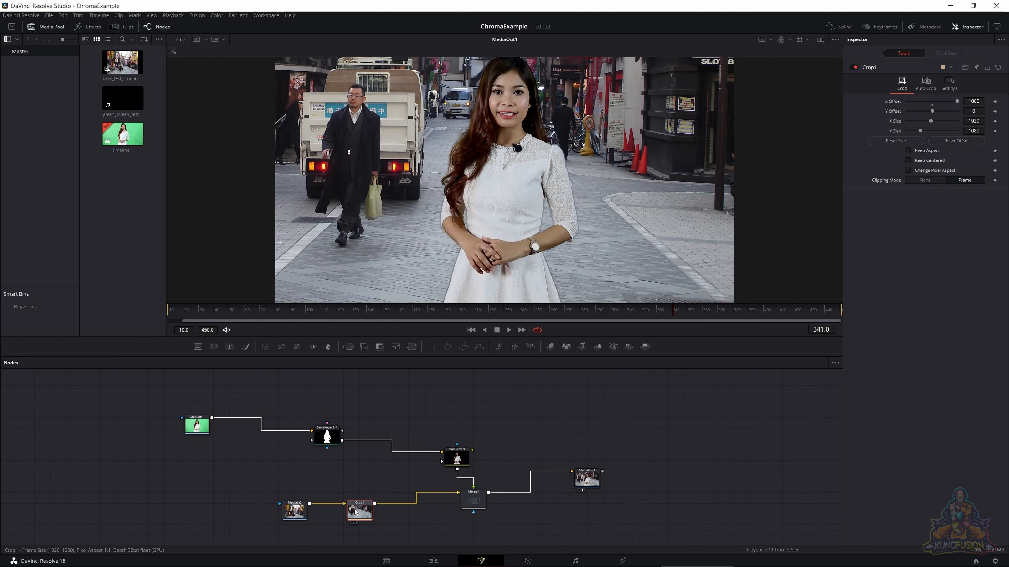
key("shift+space")
type("b")
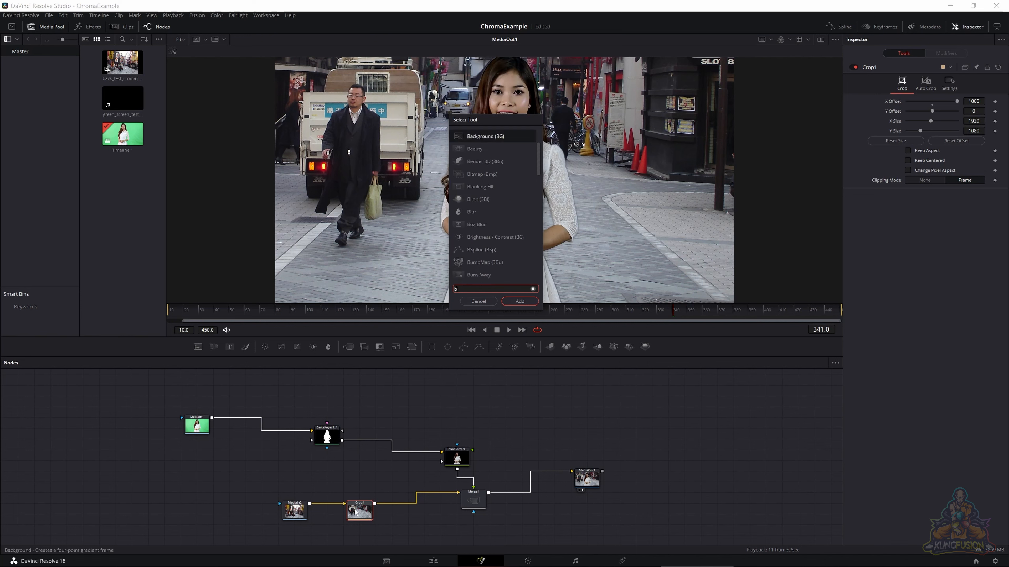
type("lur")
key("Return")
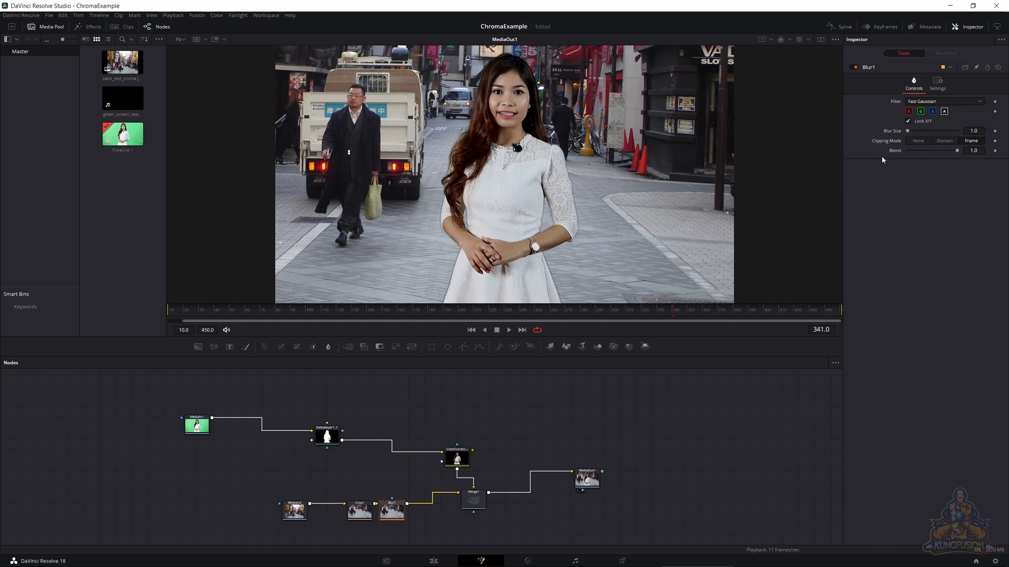
- Try Blur Size values of 2 and 0.5 on the background's blur, settling on 1.6
left_click(968, 132)
type("2")
key("Tab")
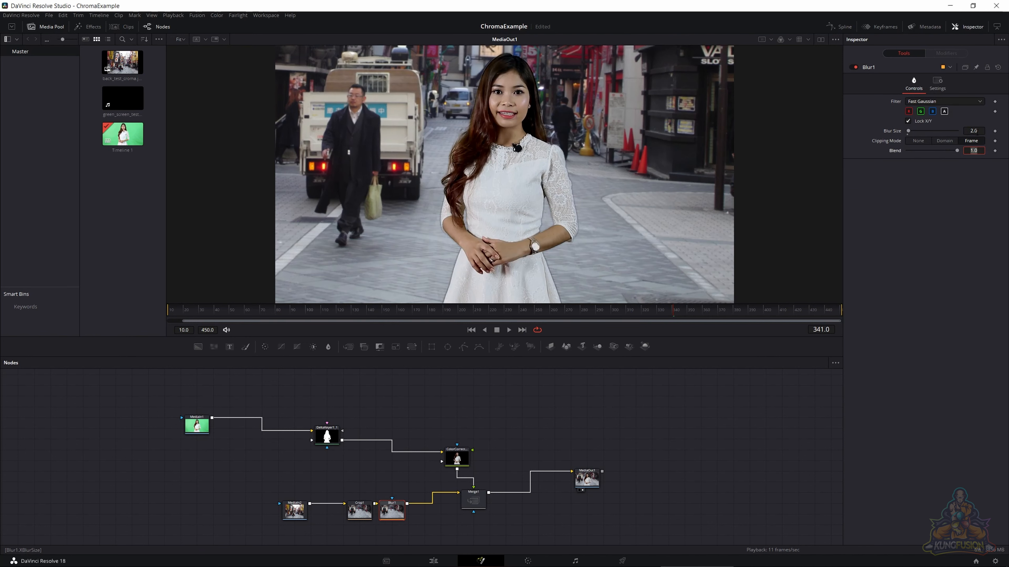
left_click(977, 132)
type("0.5")
key("Tab")
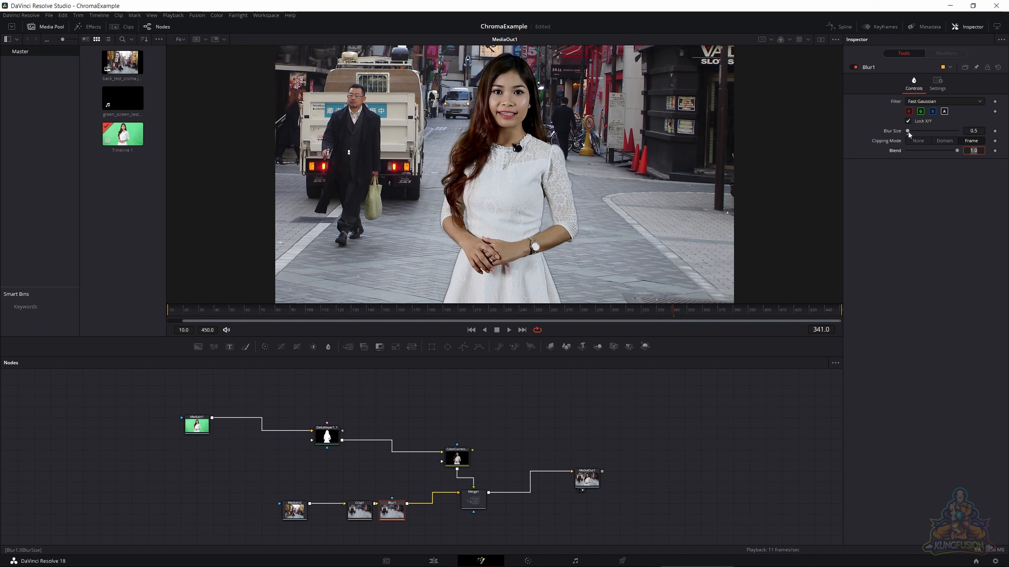
left_click_drag(908, 131, 908, 132)
left_click_drag(908, 133, 907, 132)
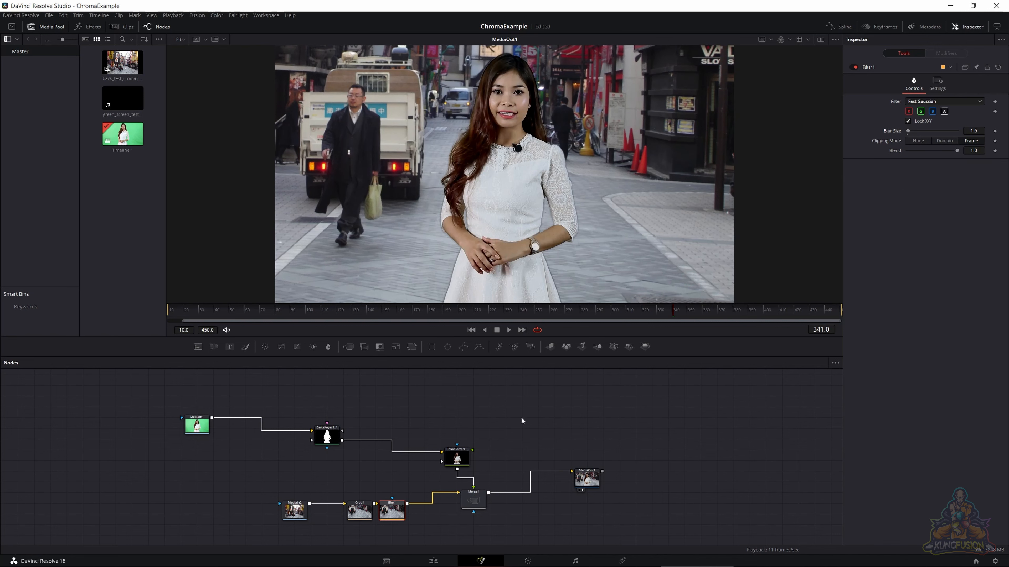
- Save the project and delete the Blur1 node between Crop1 and Merge1
key("ctrl+s")
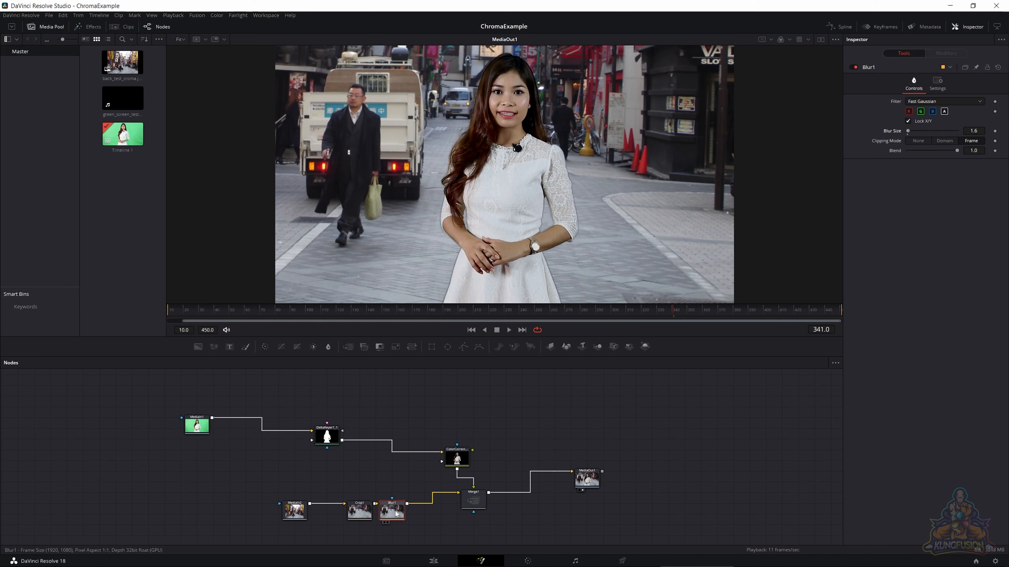
key("Delete")
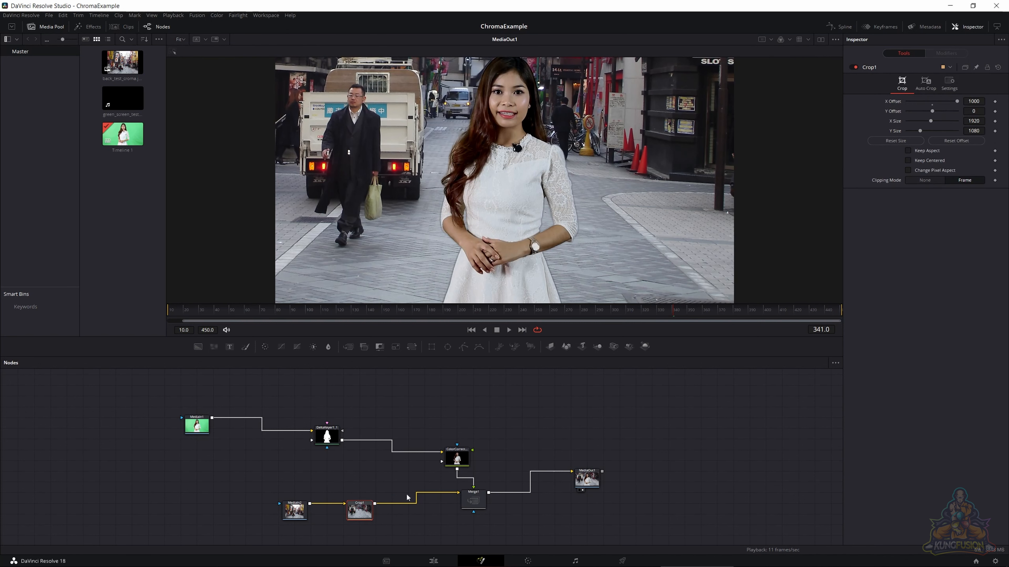